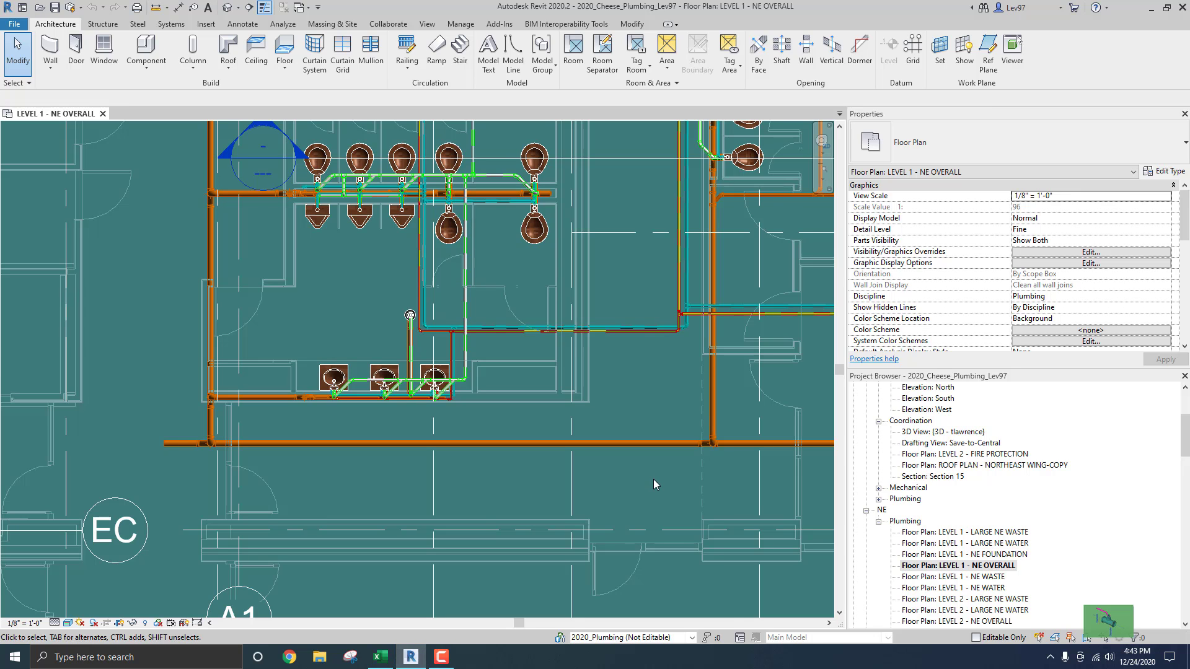
Step: Move the Section 15 line down so it cuts through the lower restroom near grid EB.8
scroll(653, 478, down, 3)
middle_drag(653, 478, 633, 493)
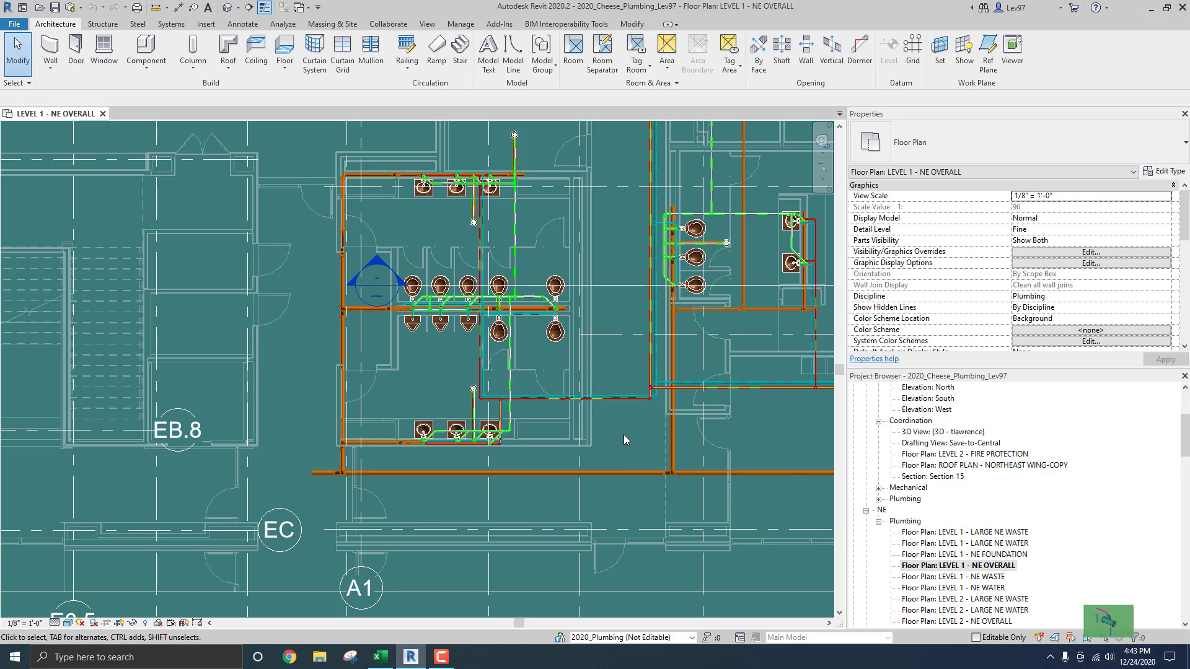
middle_drag(624, 440, 644, 446)
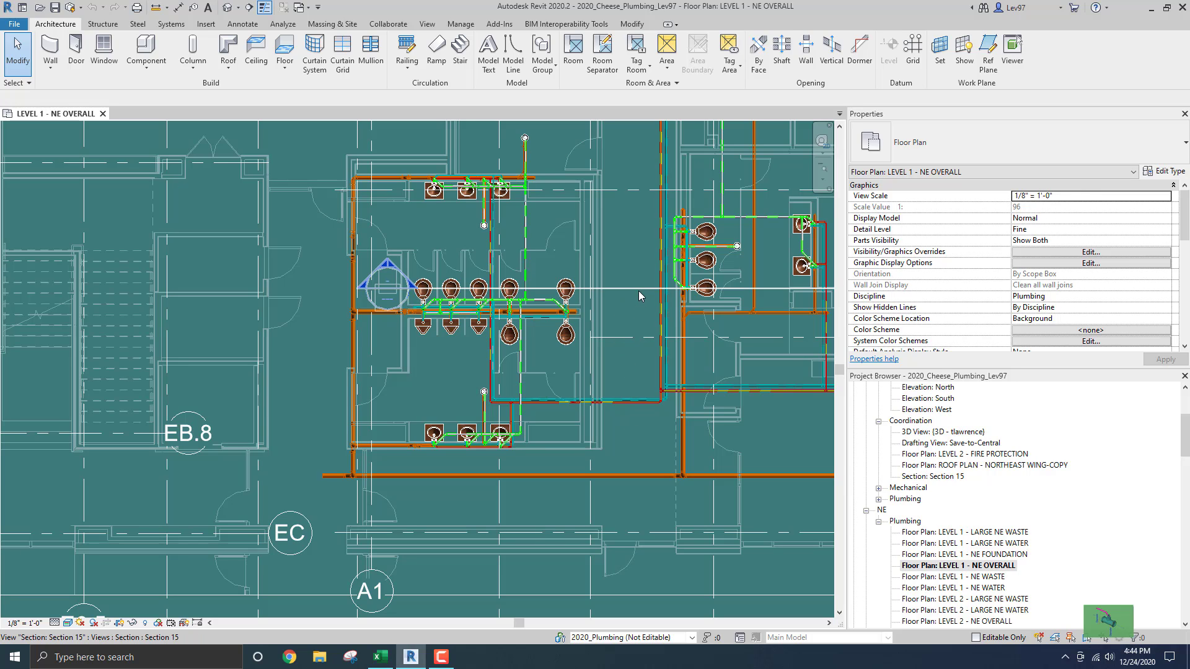
scroll(632, 322, down, 3)
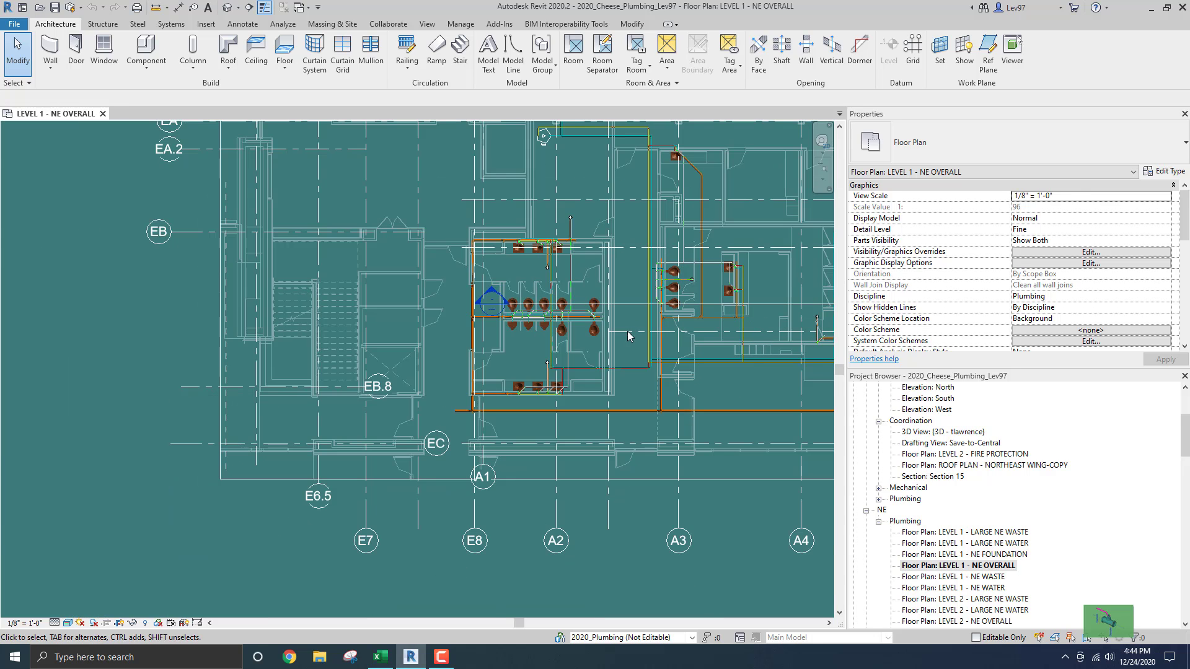
scroll(575, 349, up, 2)
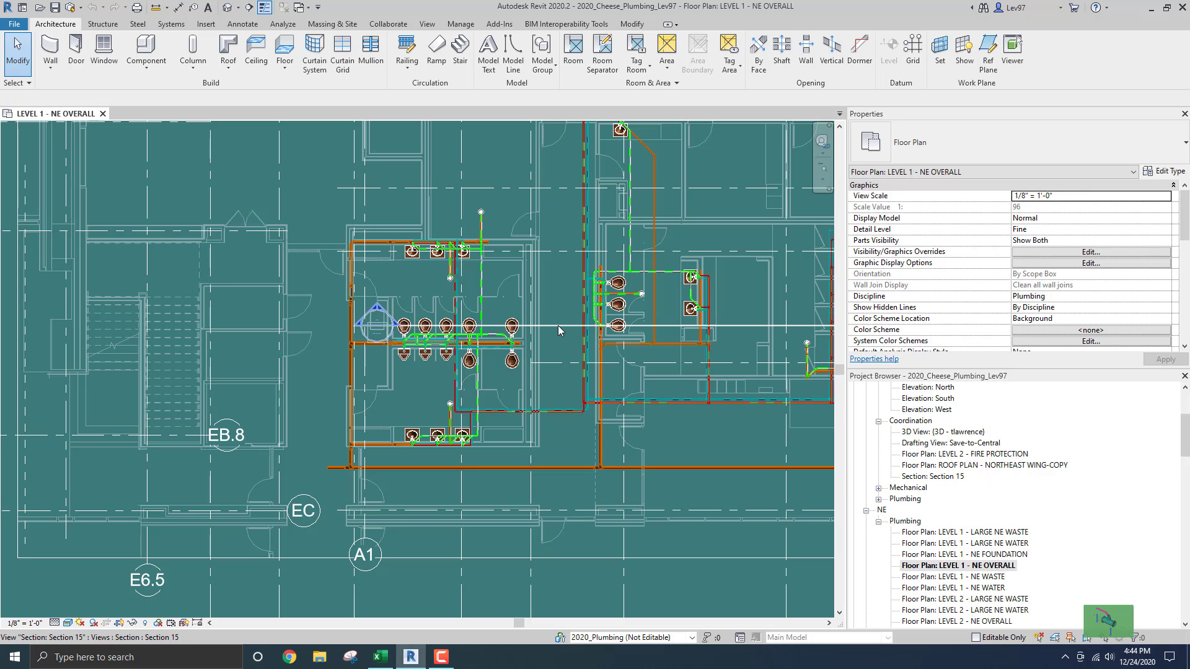
click(562, 327)
drag(563, 327, 422, 401)
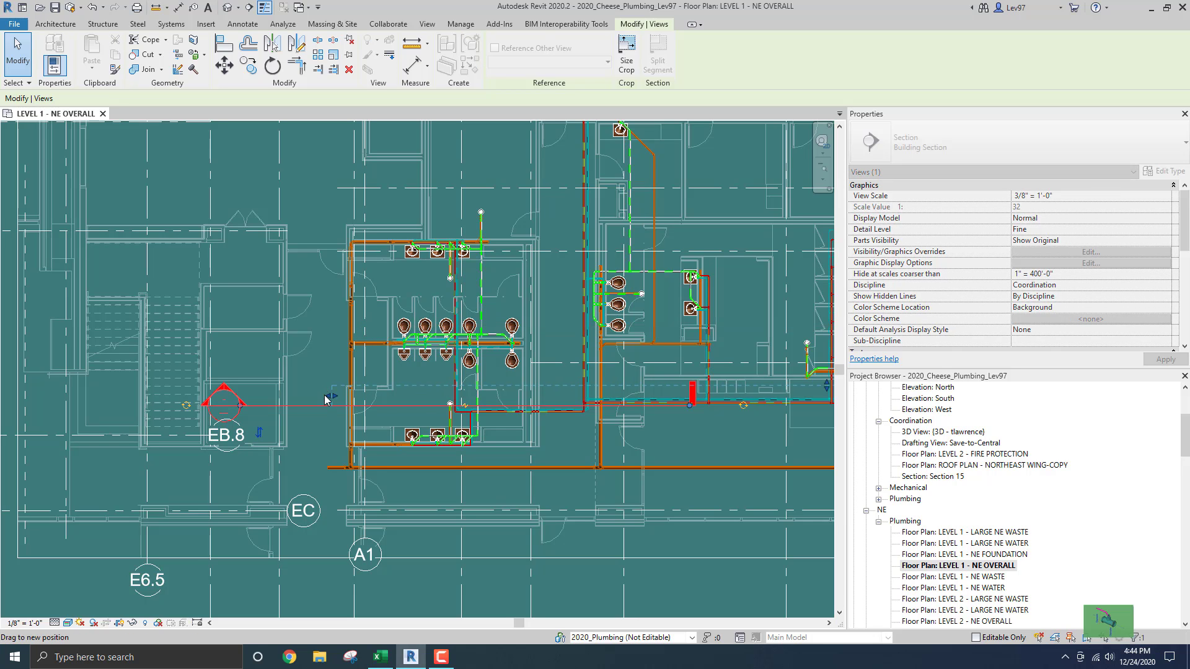
key(Escape)
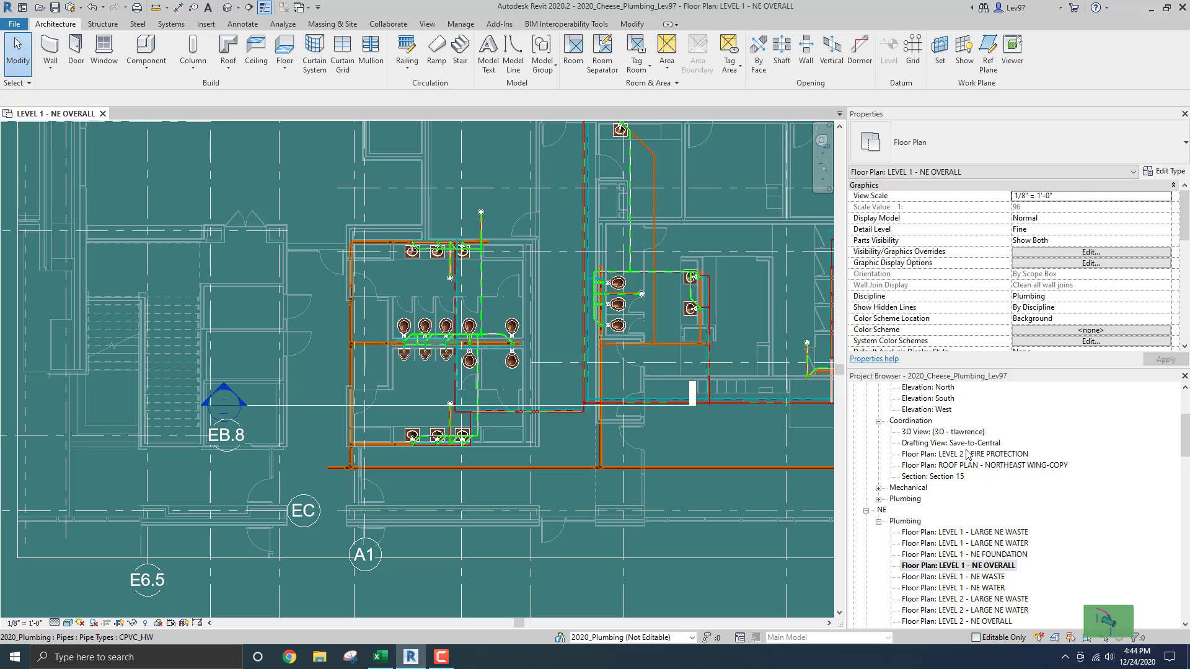
Step: Open the LEVEL 1 - LARGE NE WASTE floor plan and frame its restroom block and waste piping
click(976, 532)
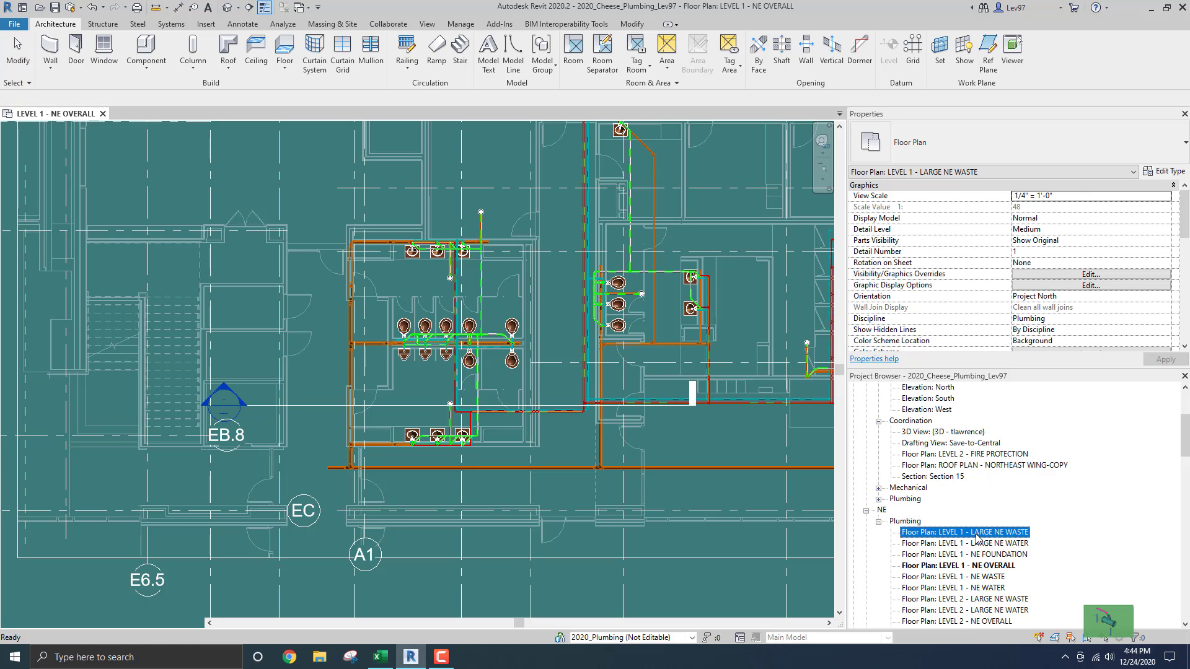
double_click(976, 534)
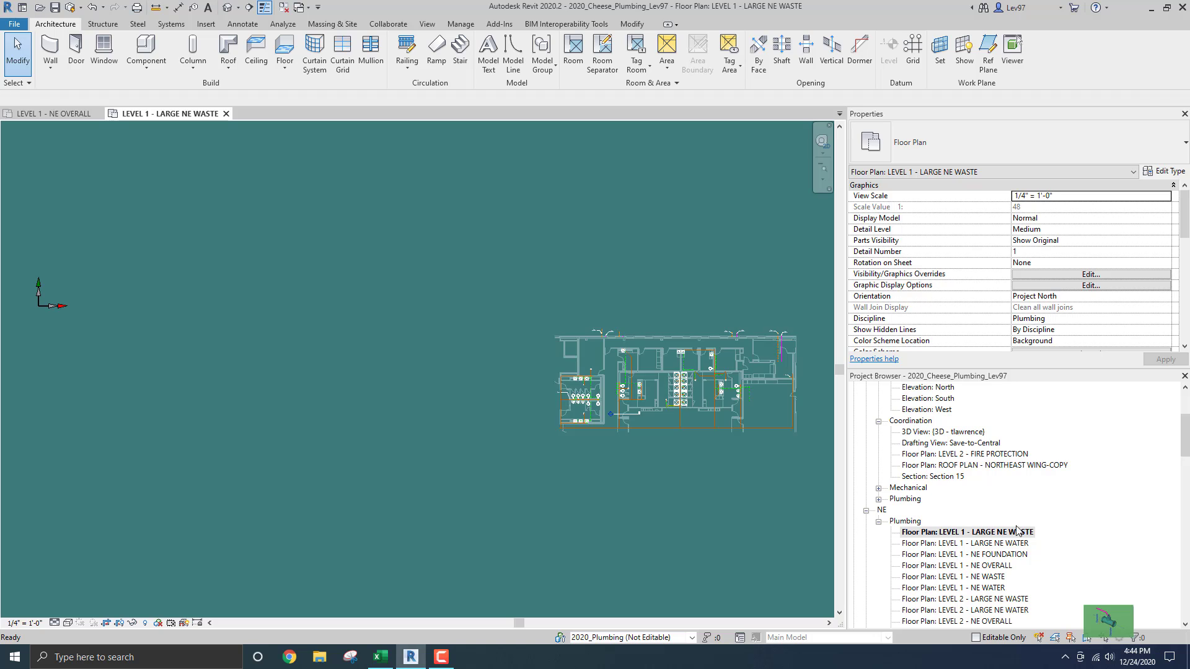
middle_drag(650, 473, 400, 454)
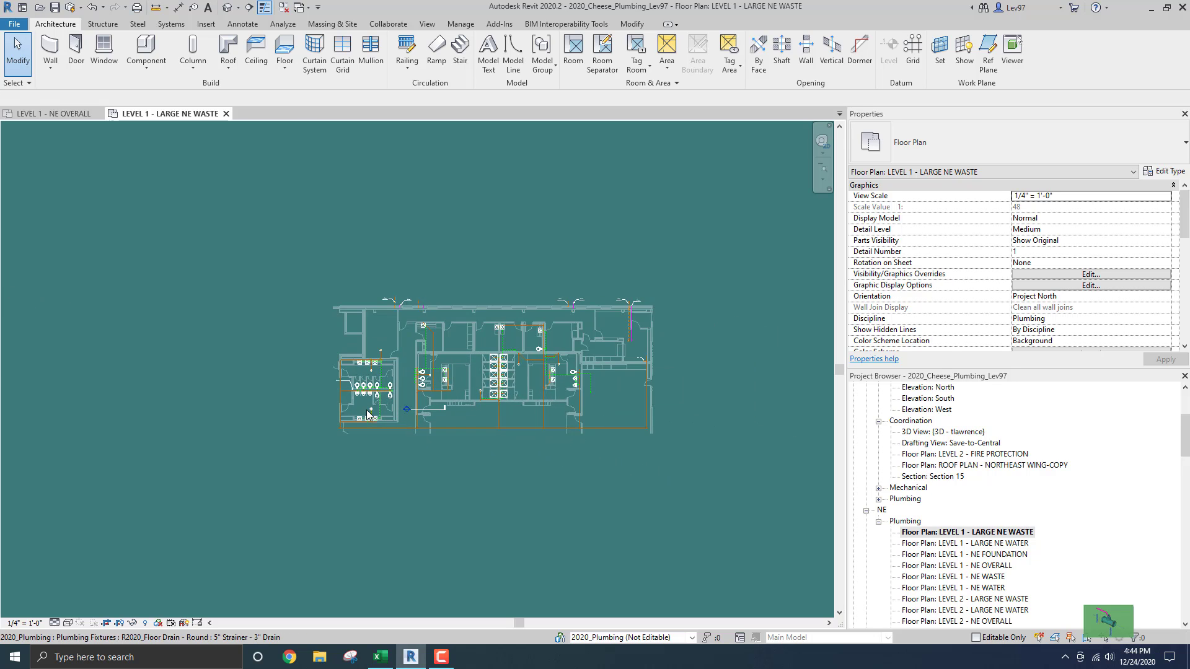
scroll(370, 418, up, 4)
scroll(371, 418, up, 1)
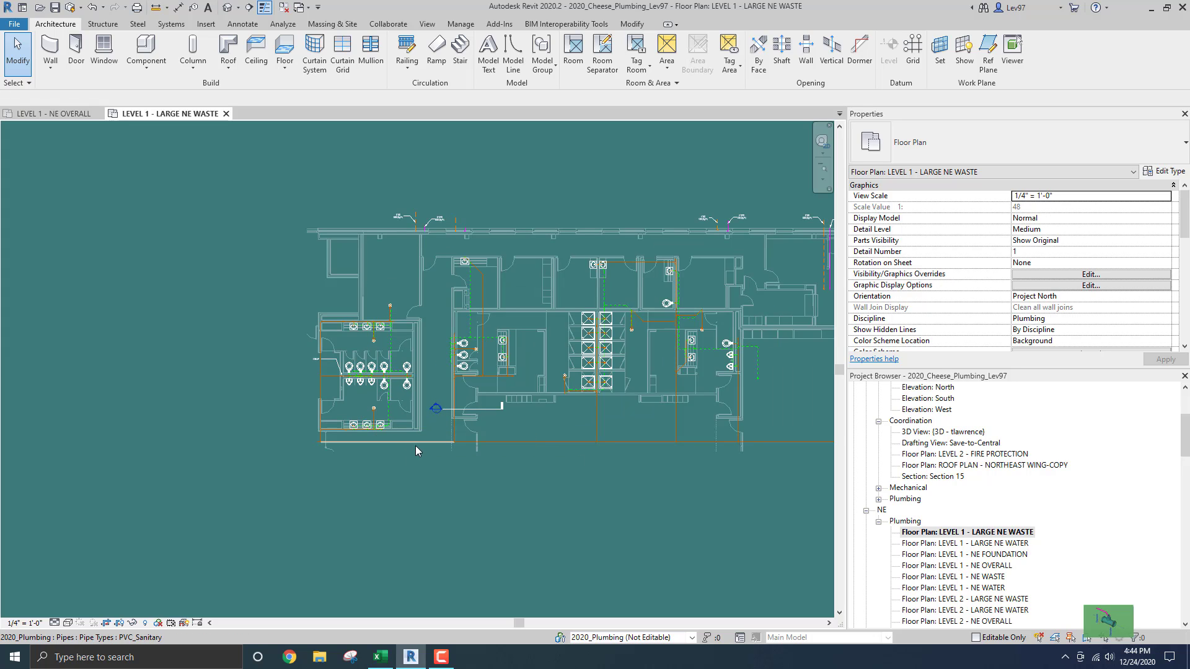
scroll(497, 466, up, 3)
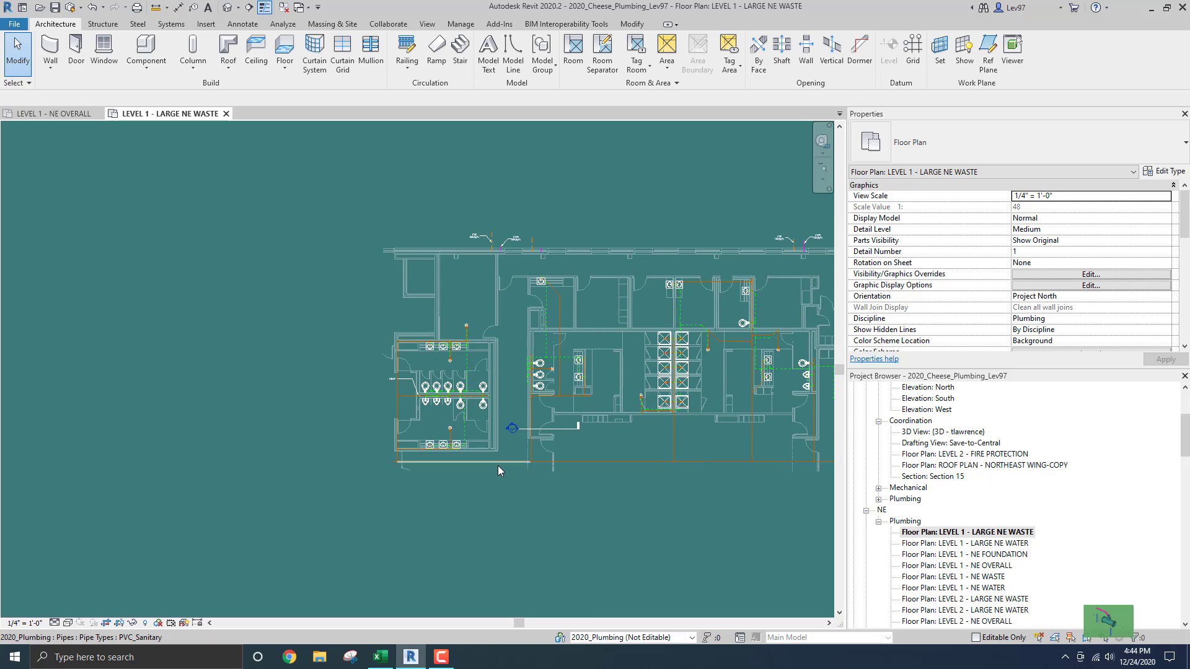
middle_drag(503, 468, 532, 486)
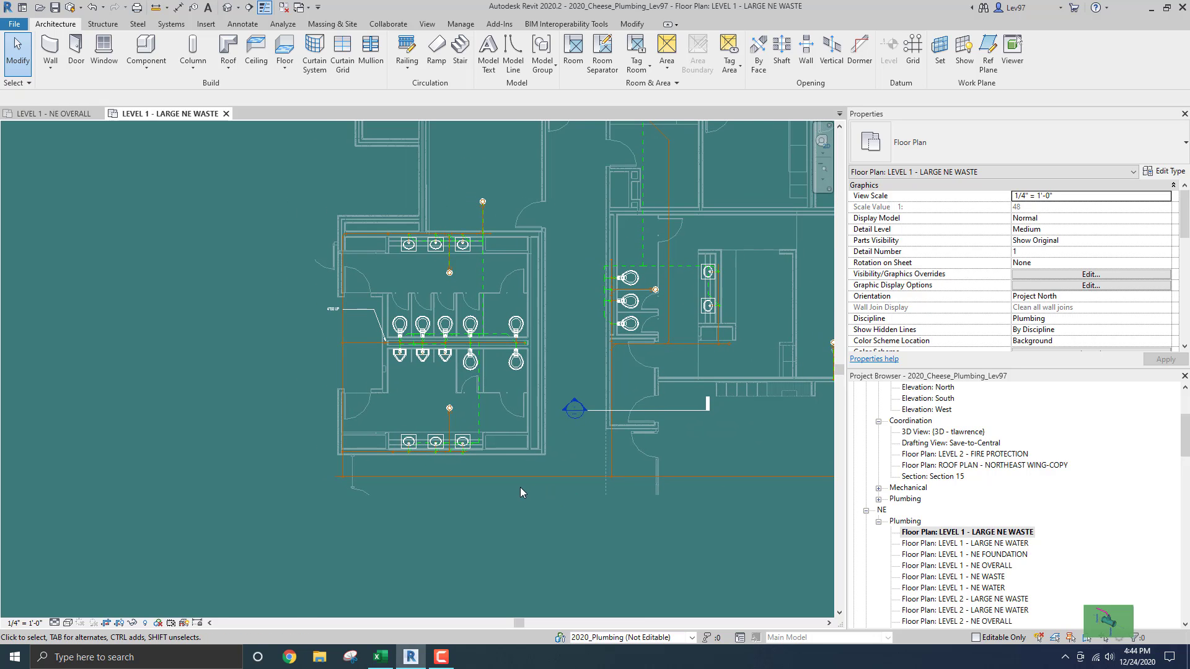
middle_drag(521, 487, 464, 490)
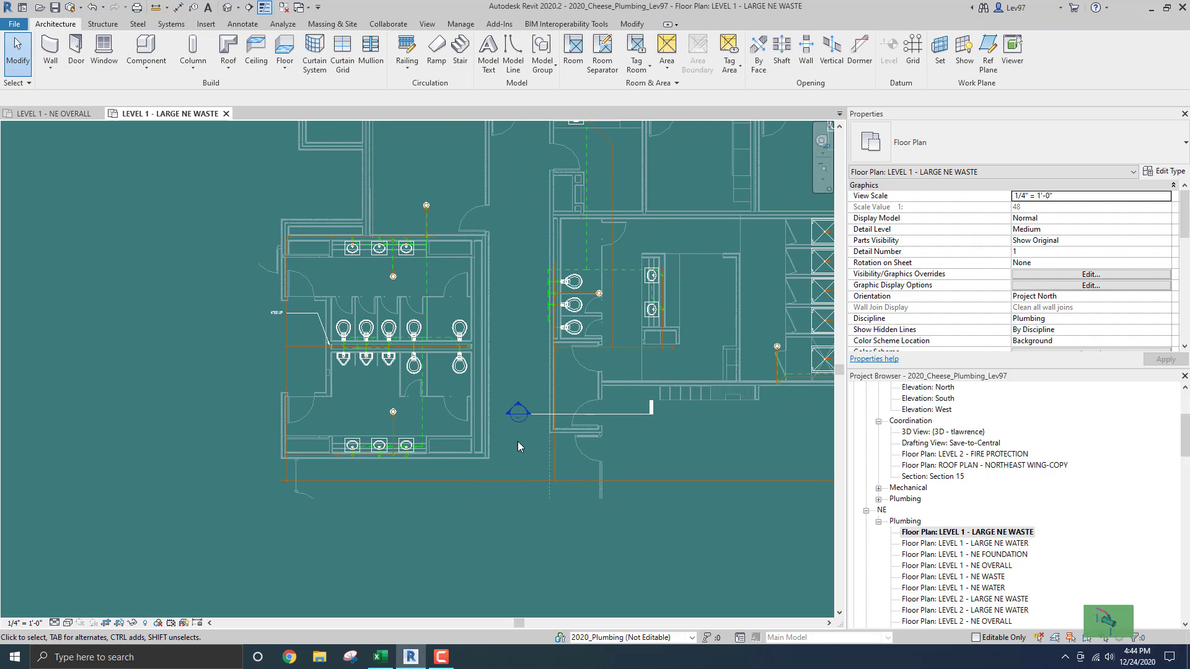
middle_drag(521, 443, 467, 451)
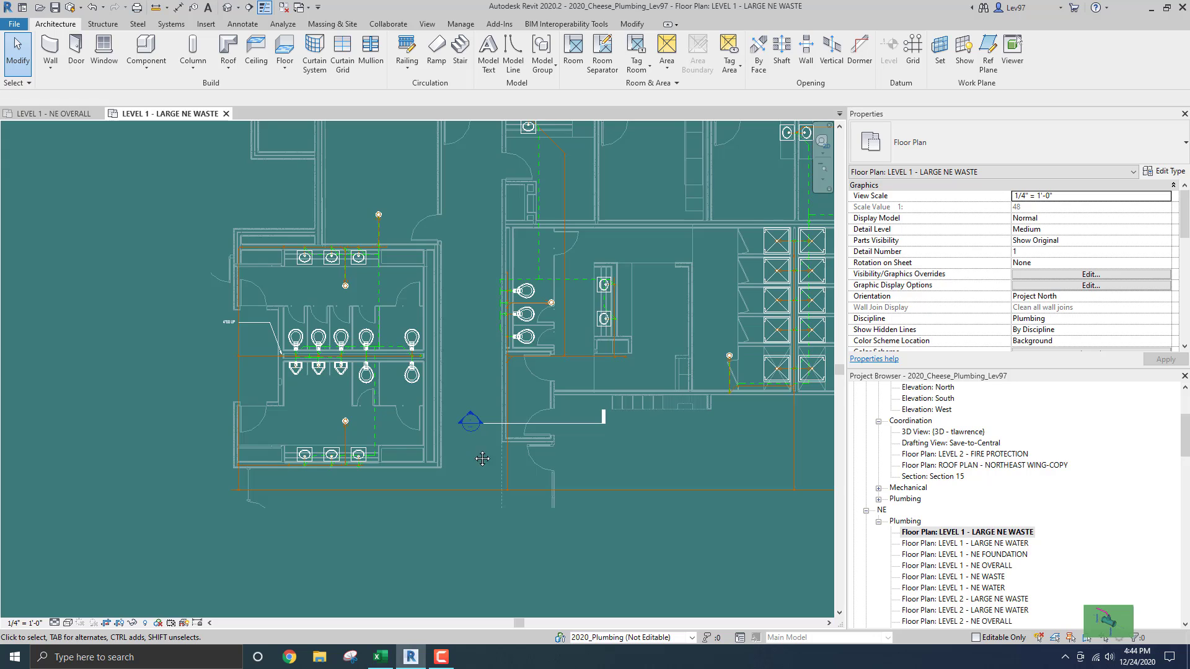
middle_drag(395, 418, 446, 424)
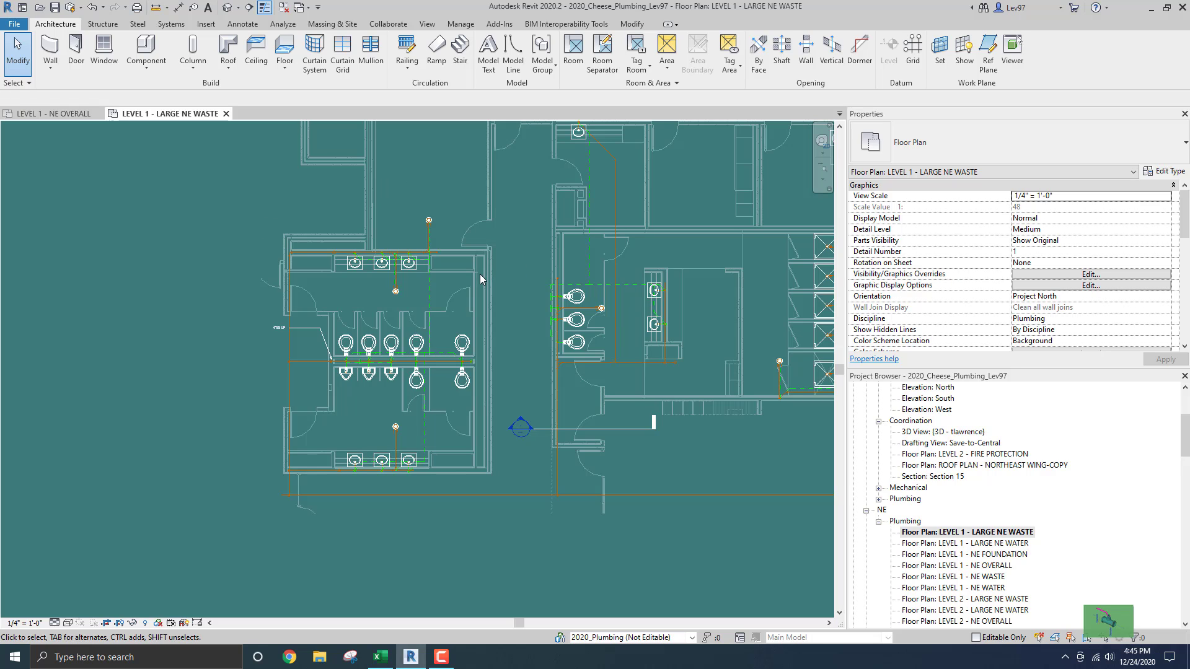
middle_drag(376, 417, 416, 388)
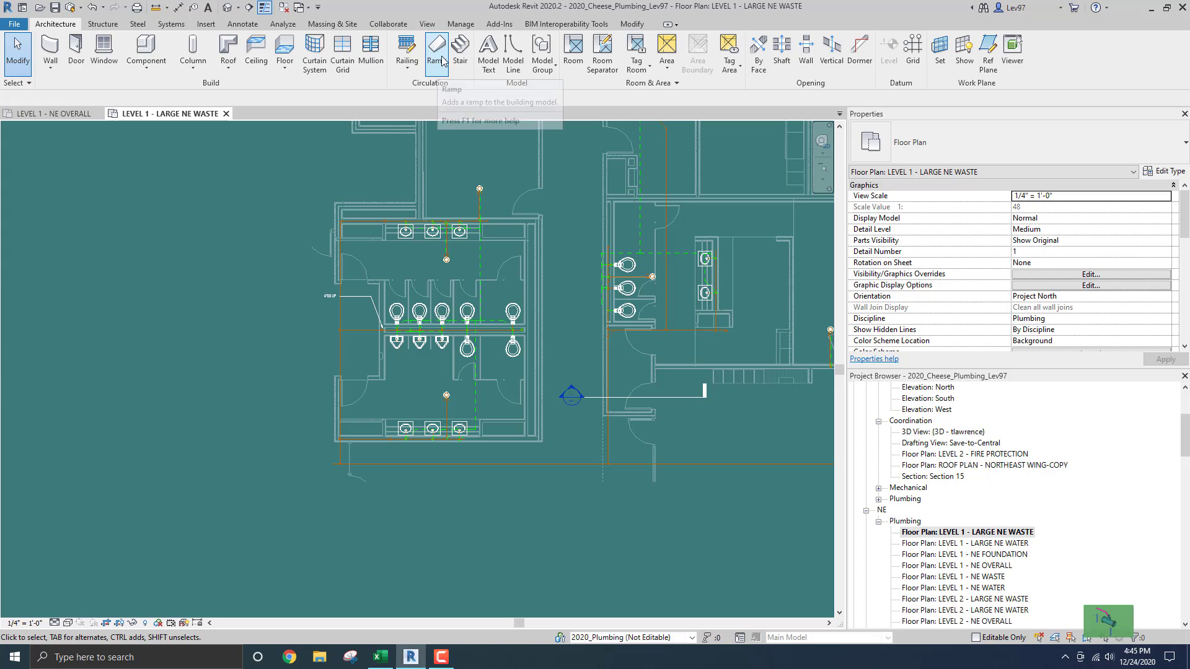
Step: Draw a rectangular callout enclosing the lower restroom area of the LARGE NE WASTE plan
click(427, 26)
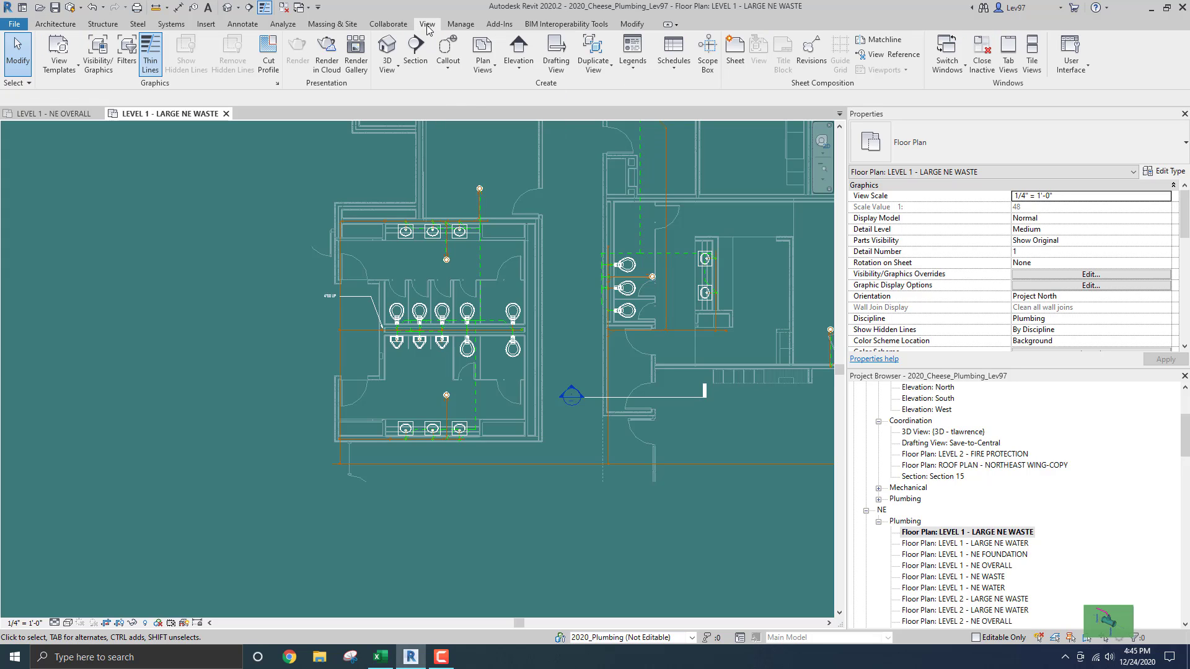
click(448, 70)
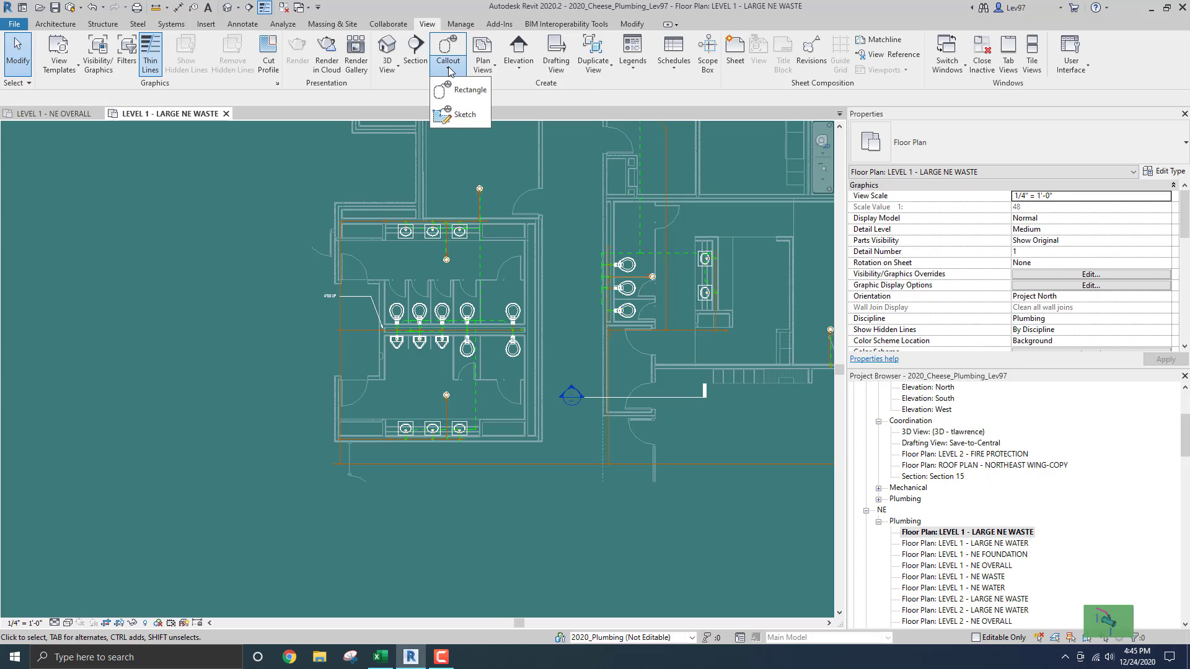
click(469, 90)
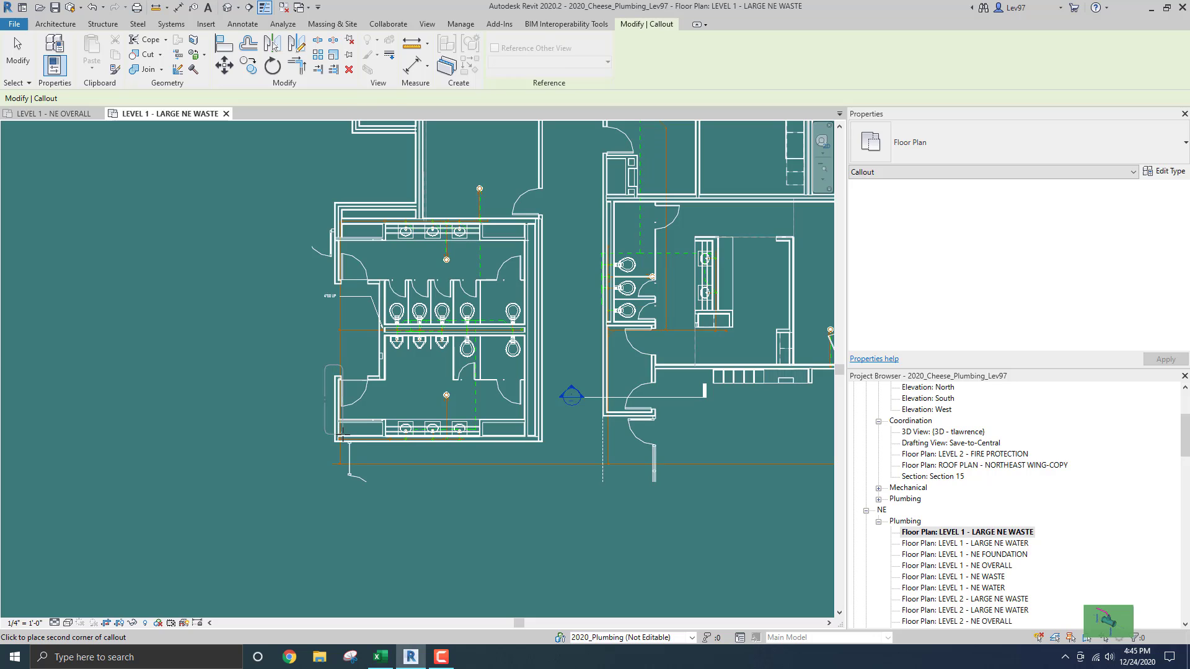
click(325, 365)
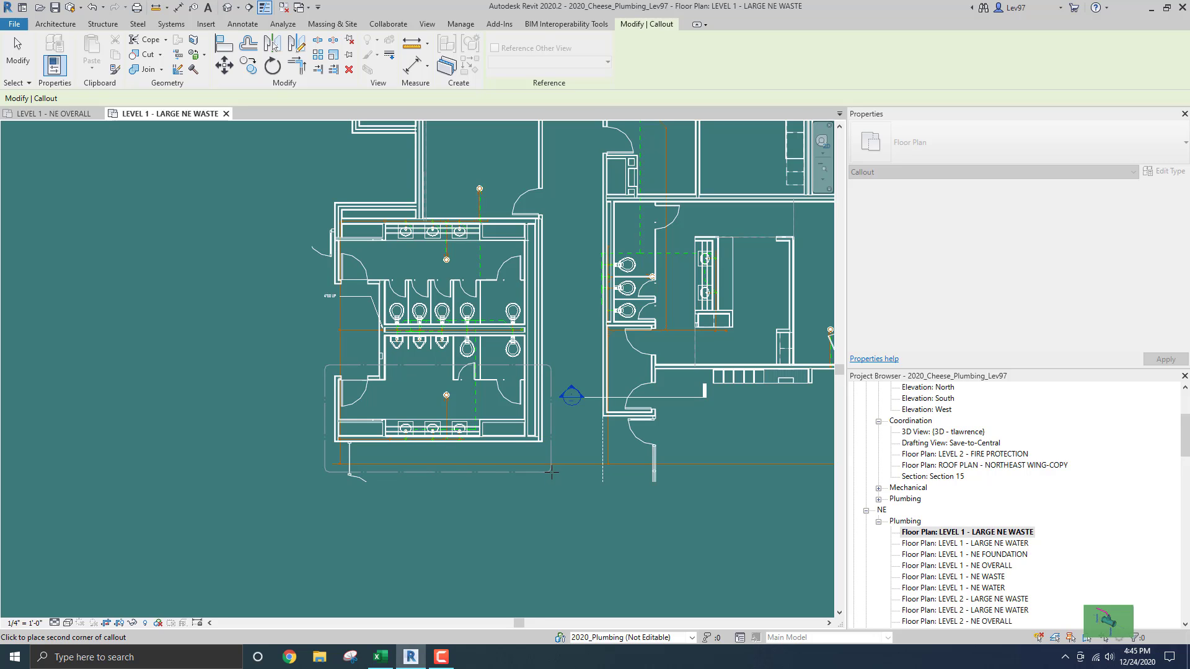
click(552, 472)
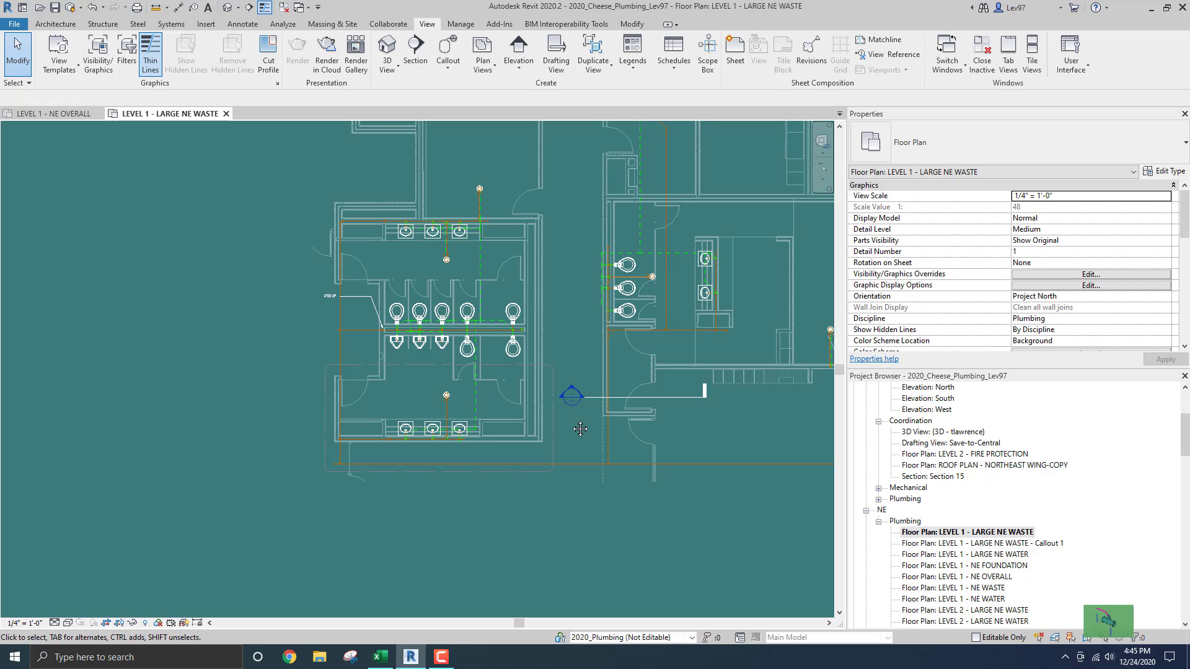
scroll(546, 403, up, 3)
scroll(550, 407, up, 1)
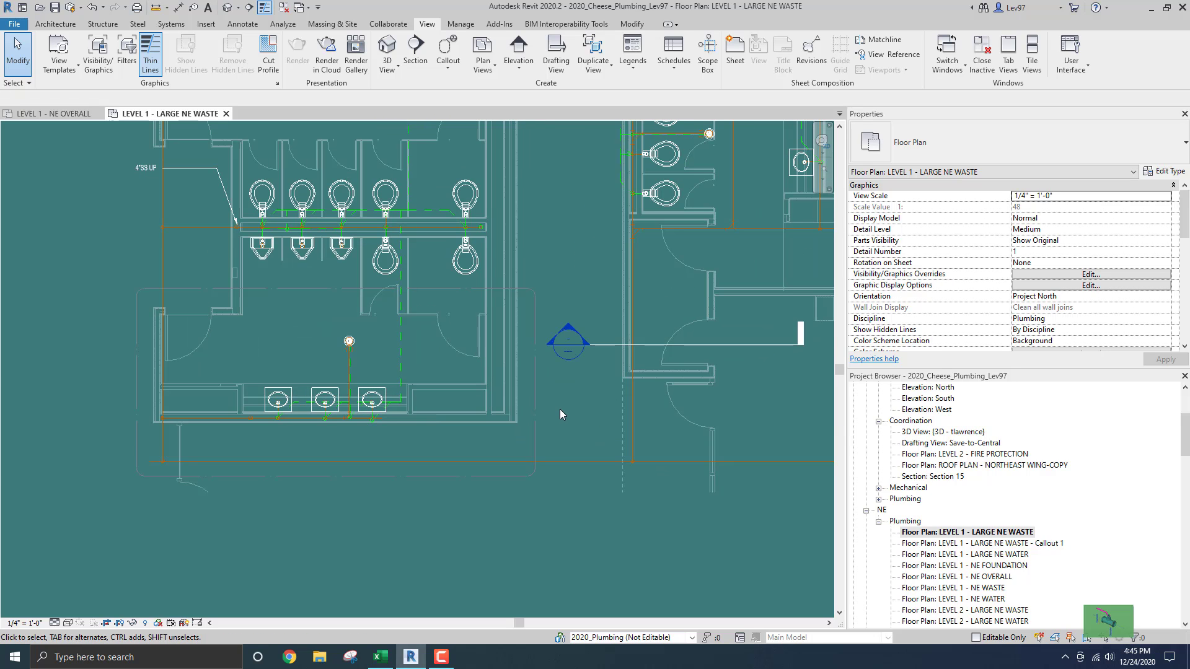
scroll(559, 409, down, 1)
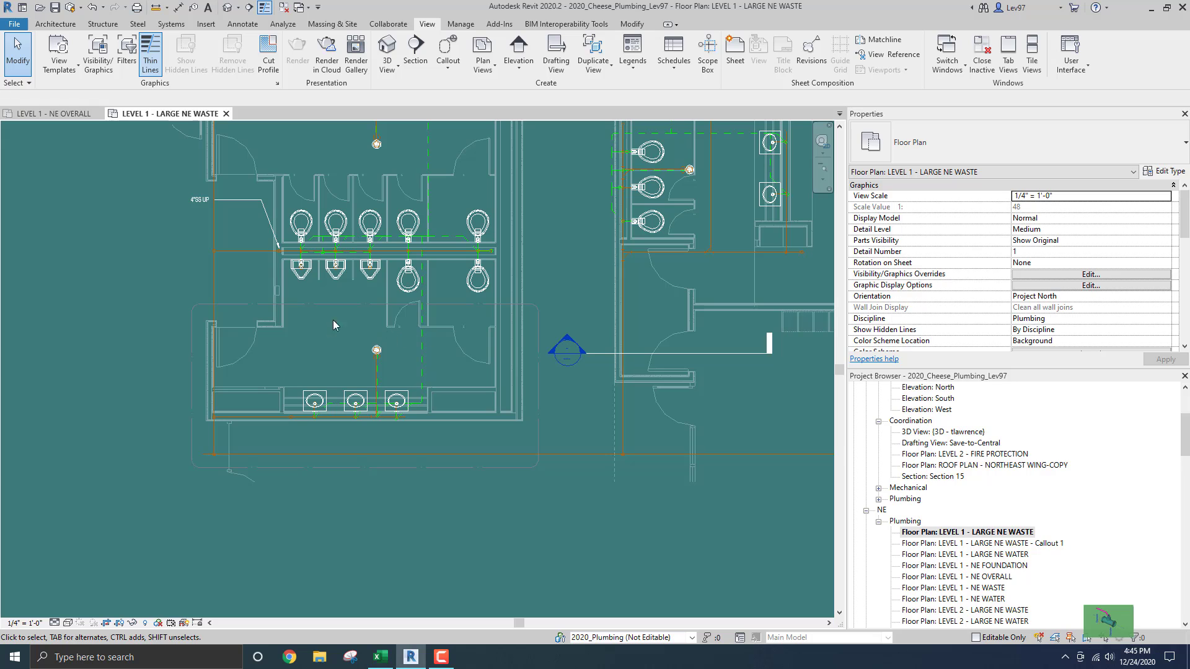
middle_drag(337, 321, 349, 324)
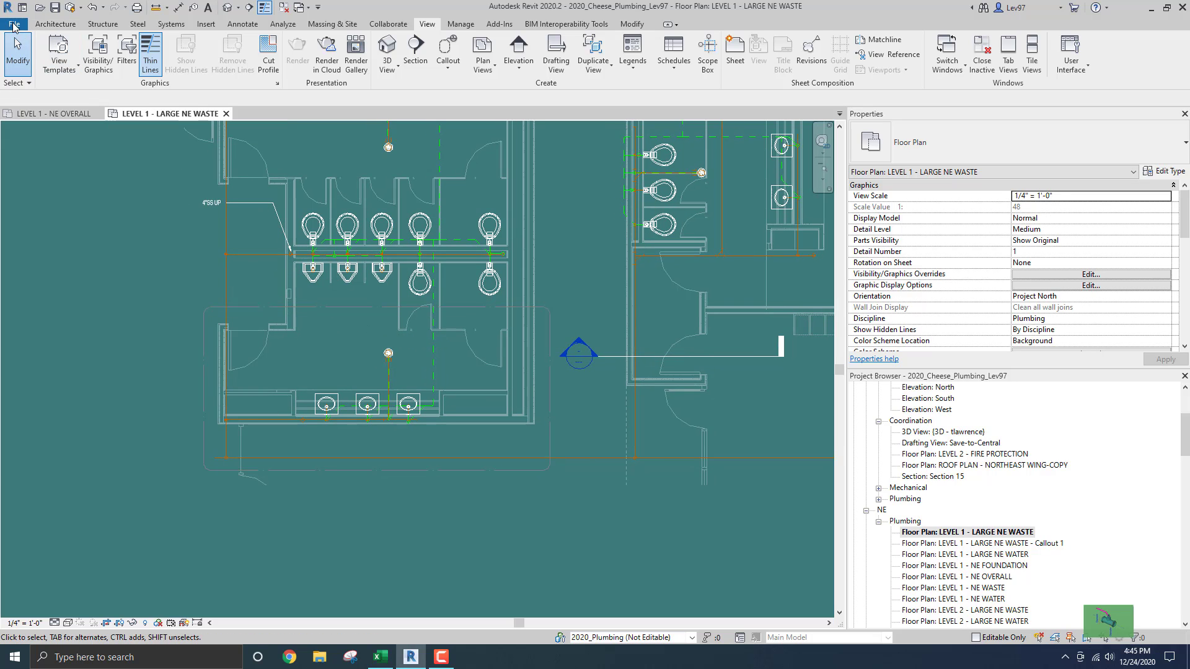
Step: Set the Graphics background colour to dark blue-grey RGB 036-057-070 and close Options
click(14, 25)
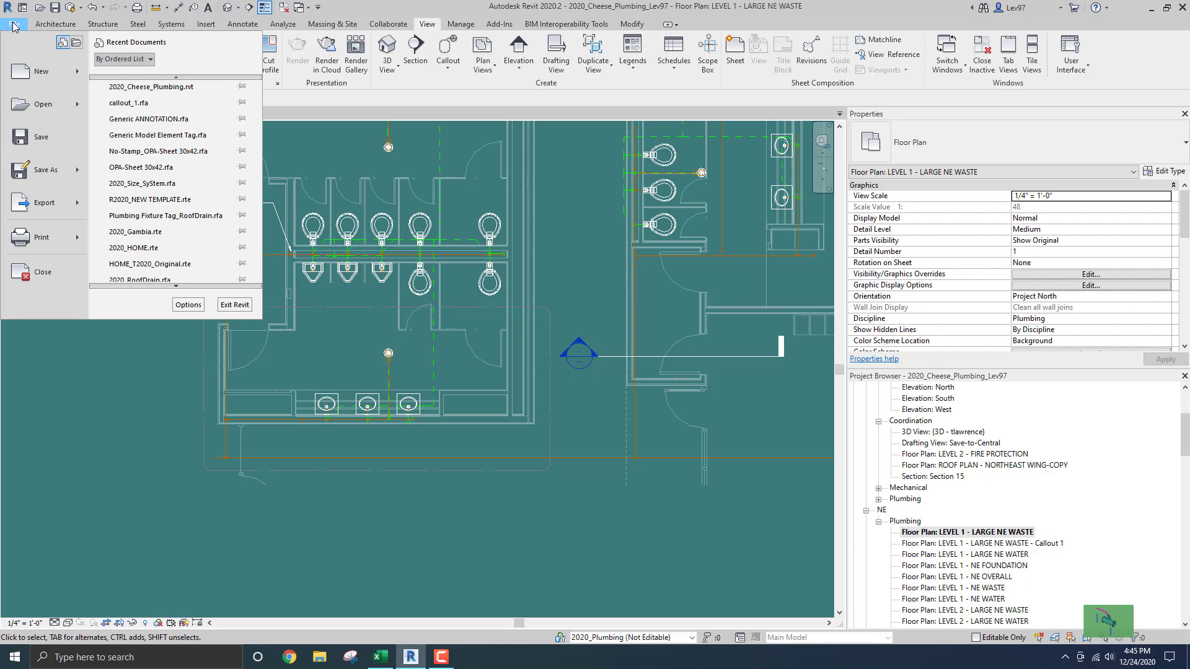
click(190, 305)
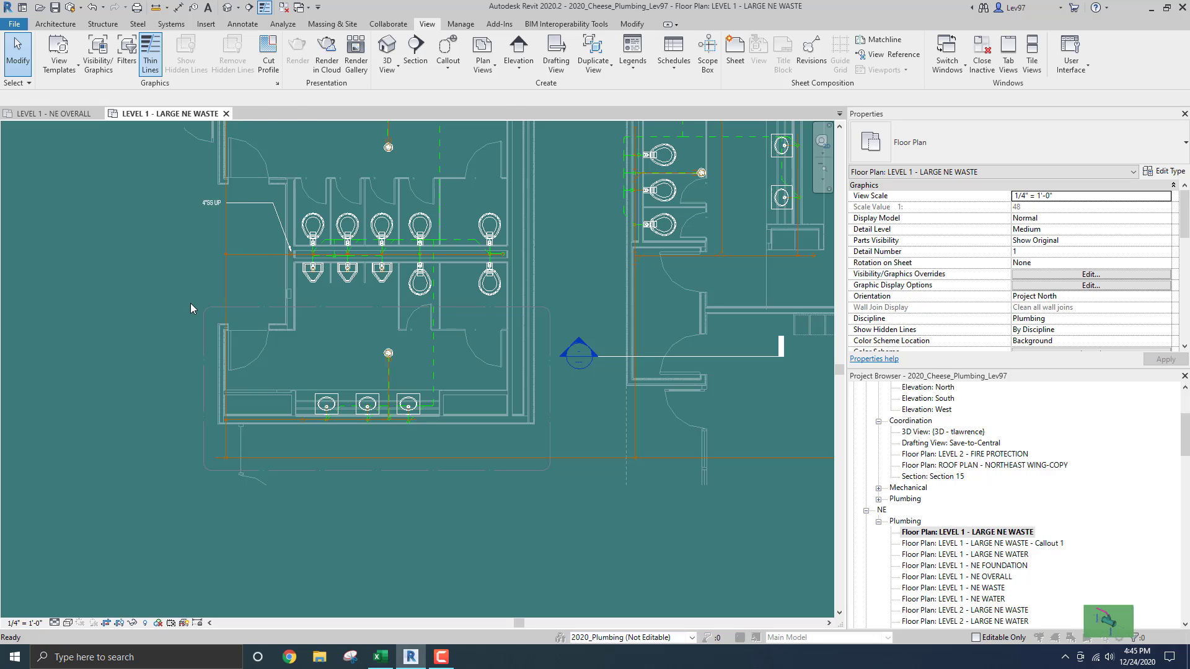
click(168, 112)
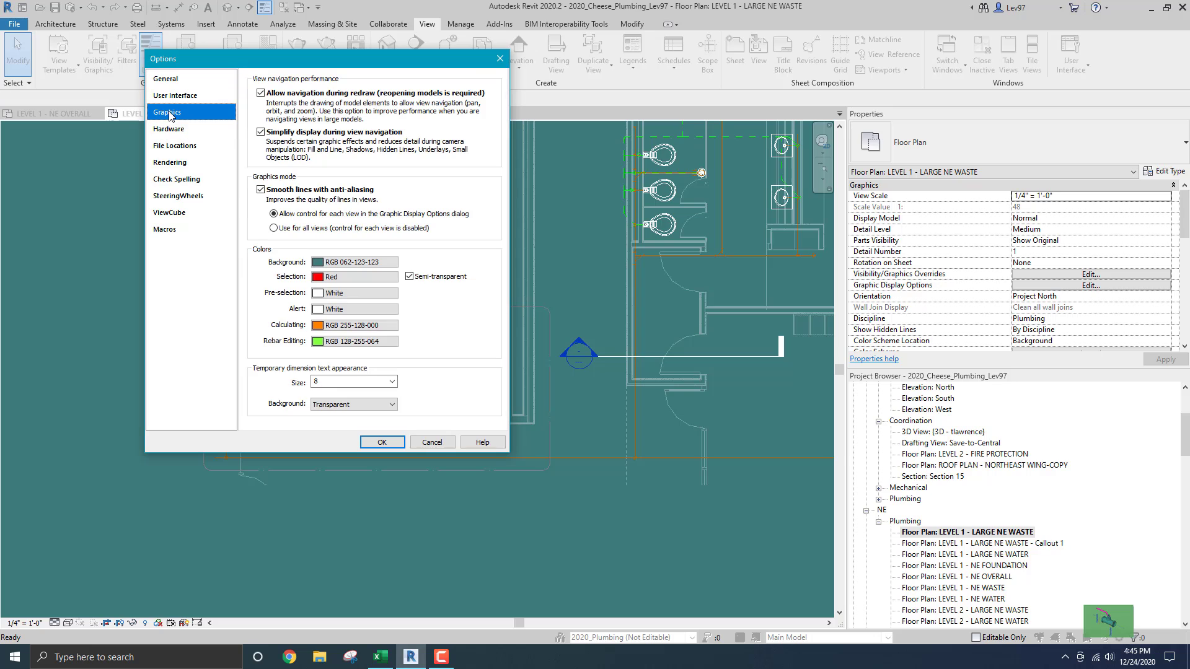
click(362, 262)
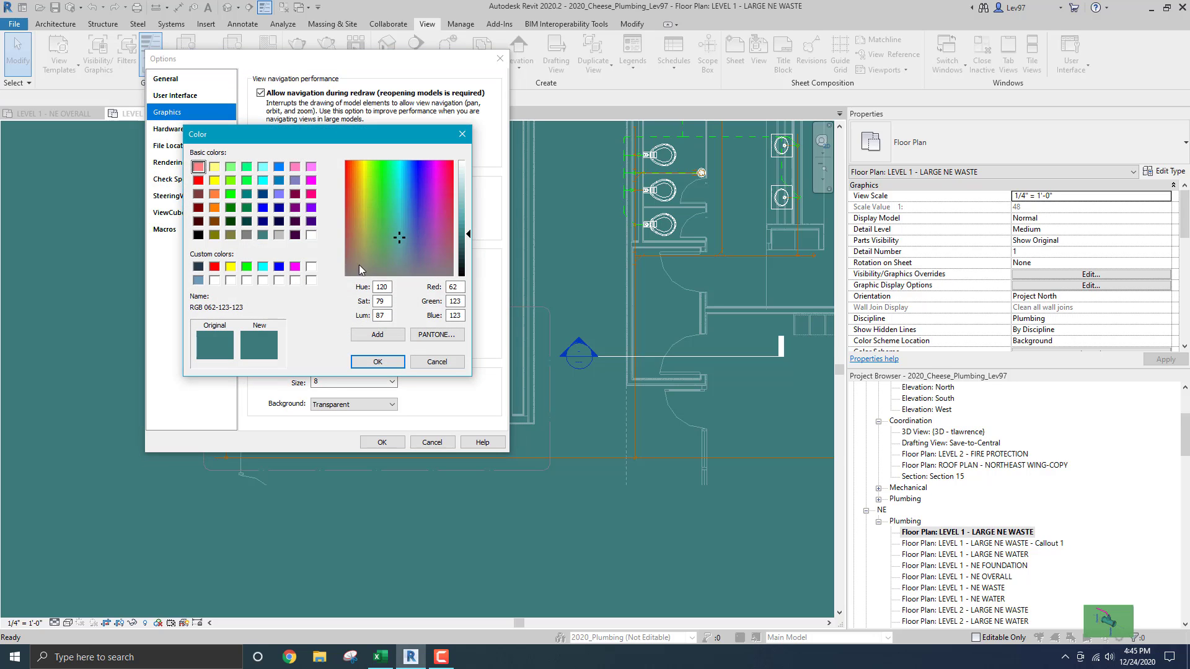
click(198, 267)
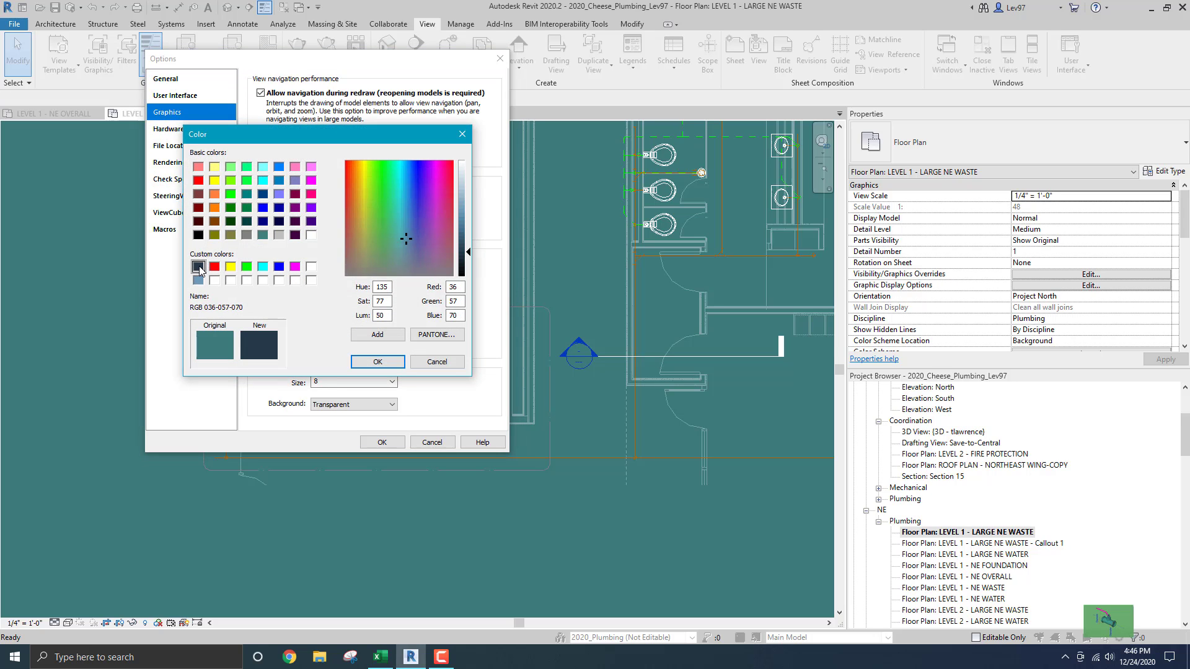
click(379, 361)
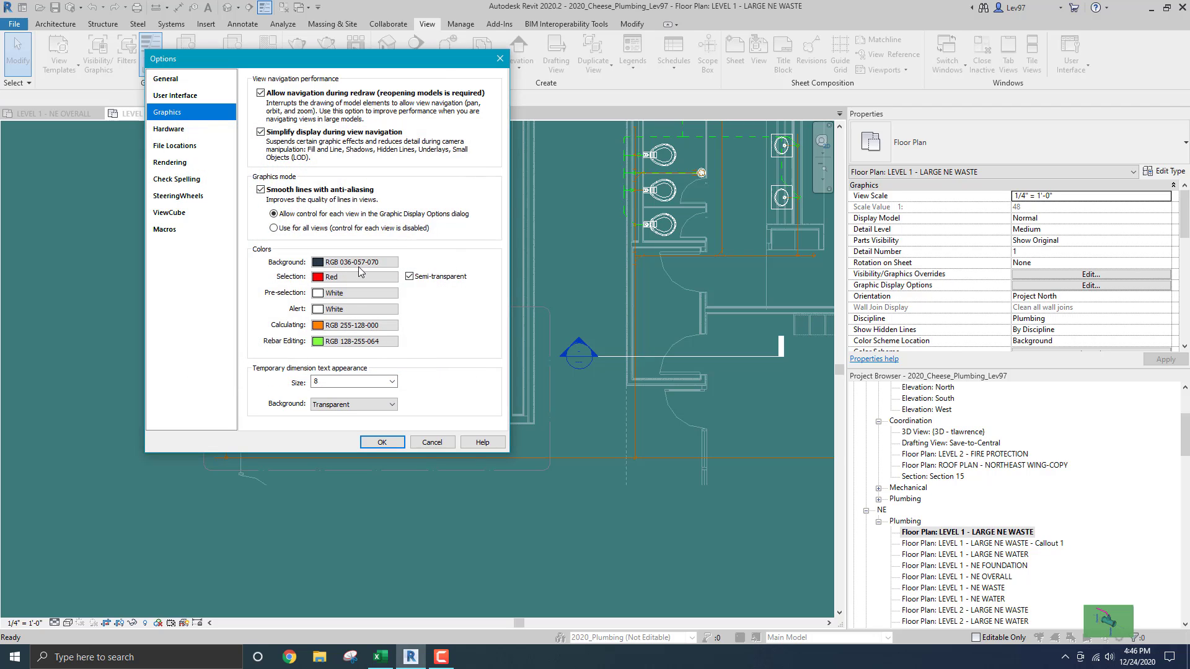
click(382, 442)
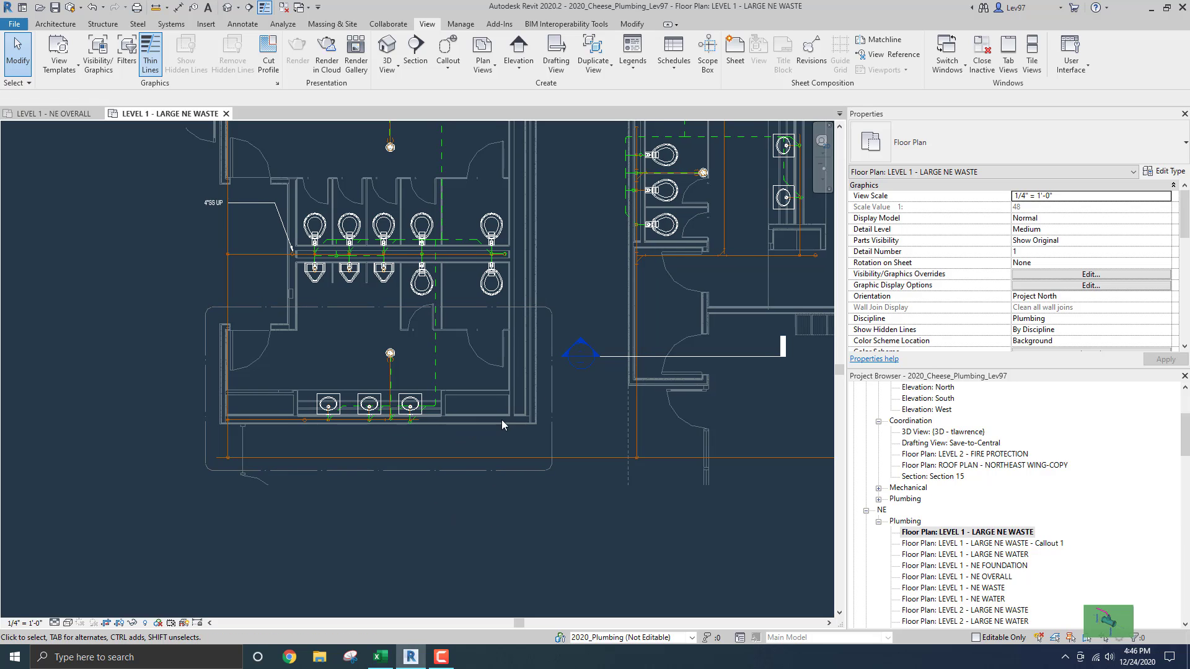
Step: Raise the Section 15 line, adjust its left end, then select the lower restroom callout
click(654, 356)
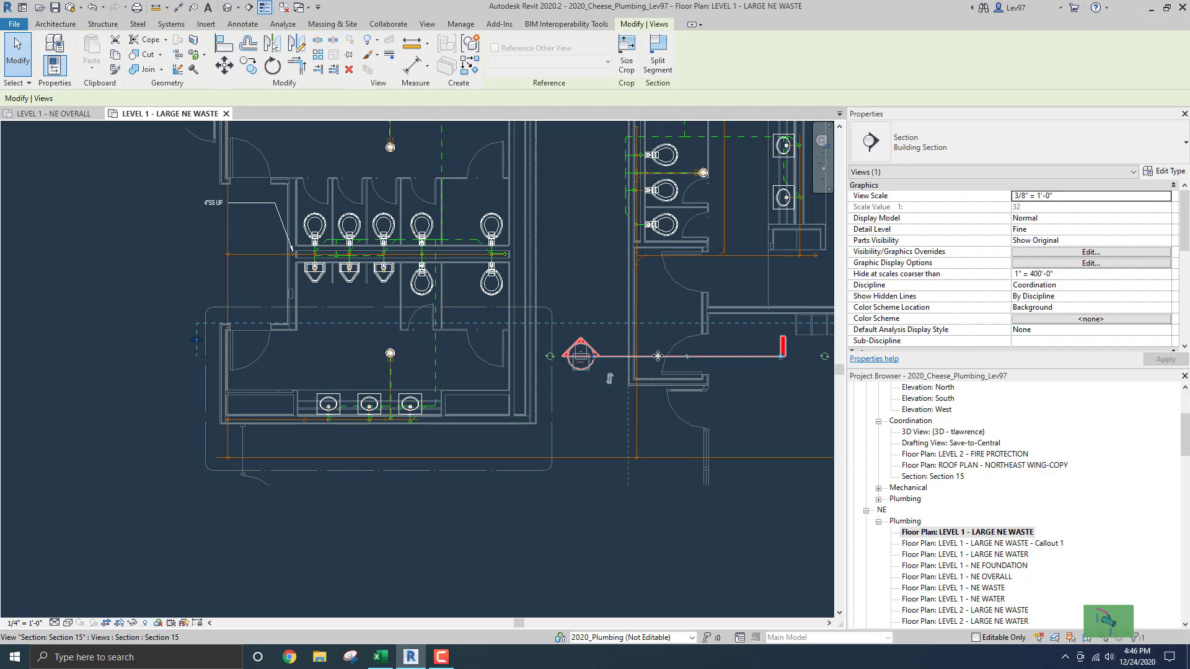
drag(656, 356, 660, 310)
drag(200, 298, 597, 295)
click(591, 385)
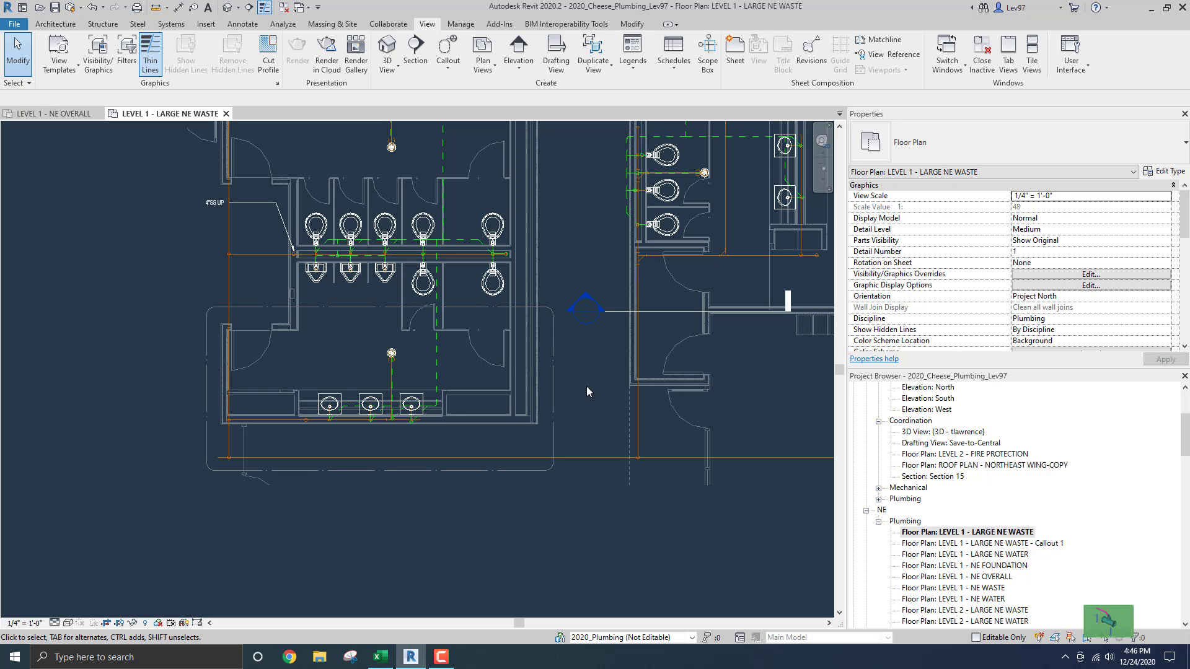
middle_drag(586, 386, 498, 369)
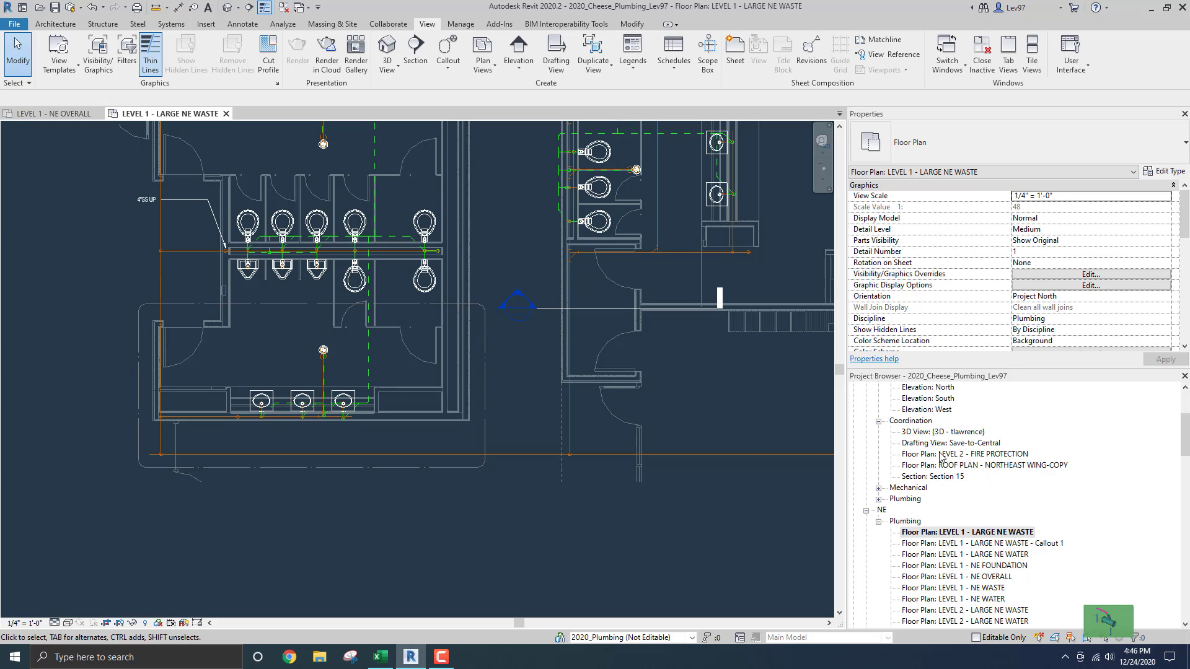
click(486, 427)
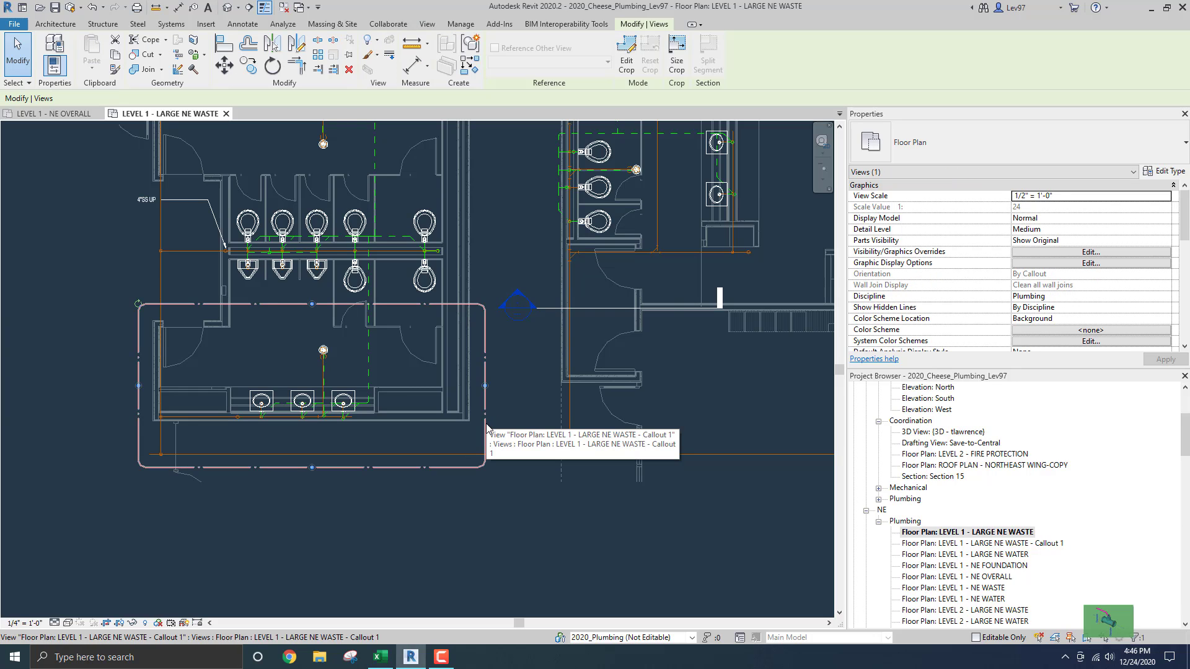
Step: Set the Callout Head w 1/8" Corner Radius tag type to use the Callout Head family
click(1165, 171)
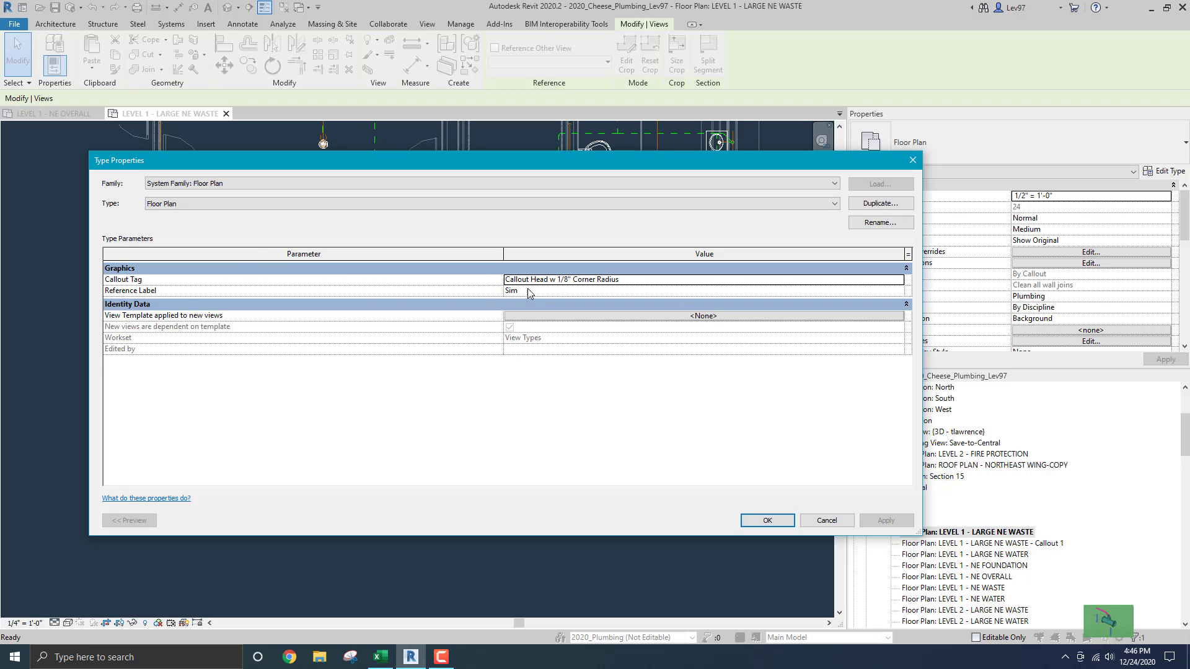
click(757, 281)
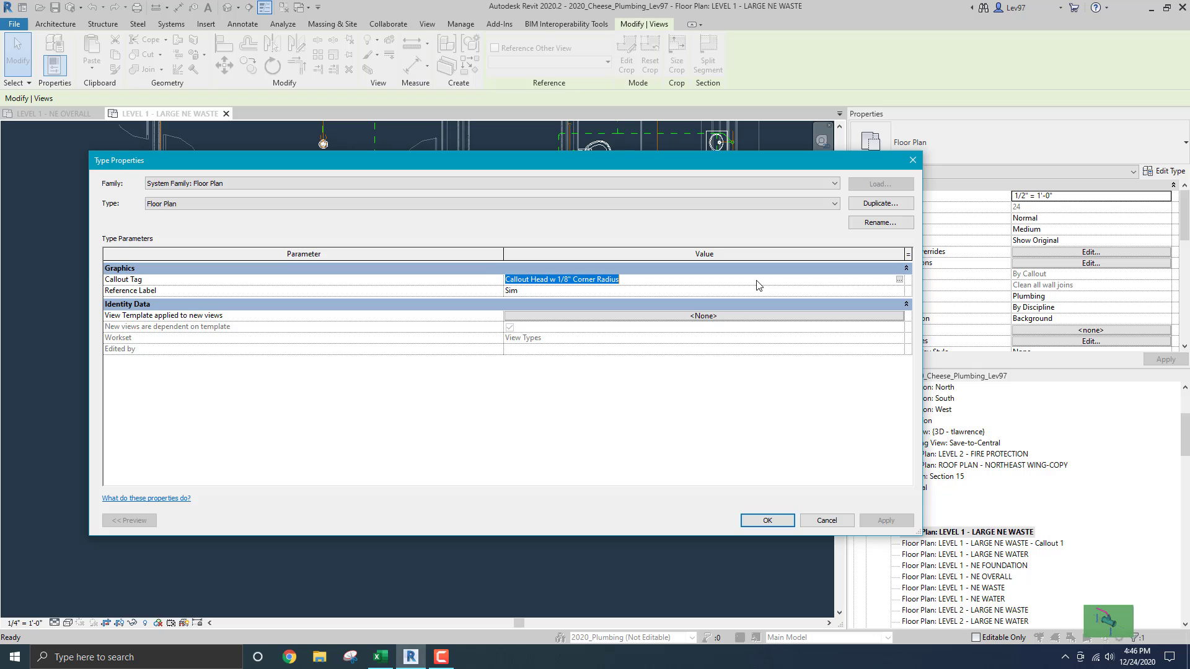
click(899, 282)
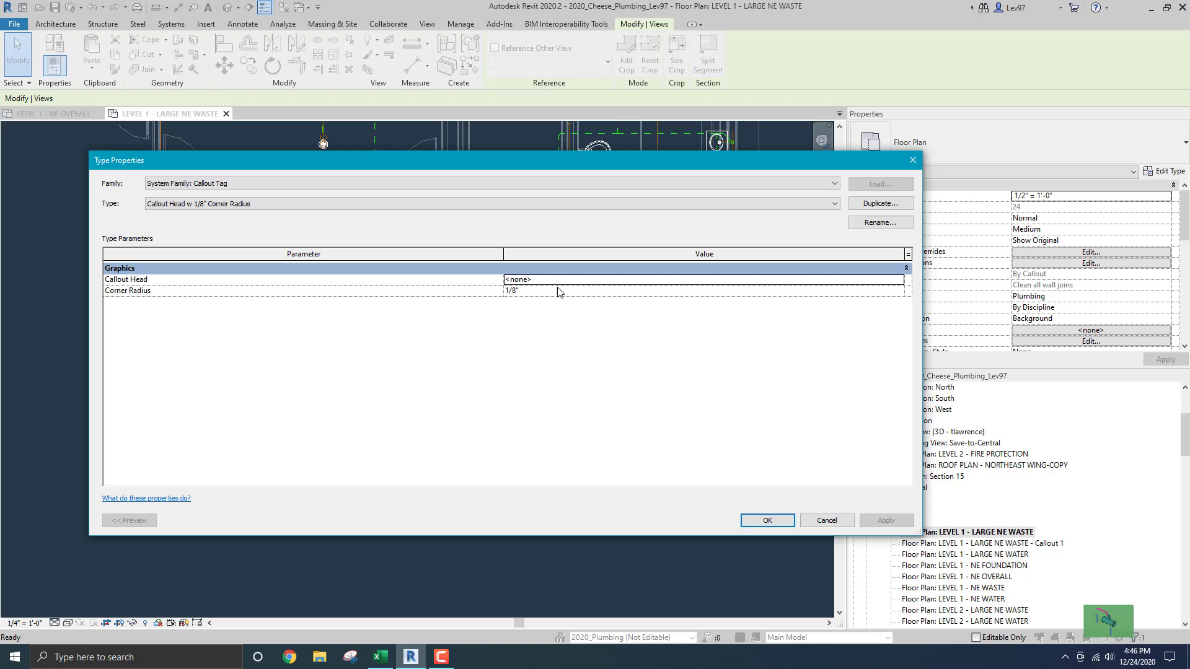
click(612, 282)
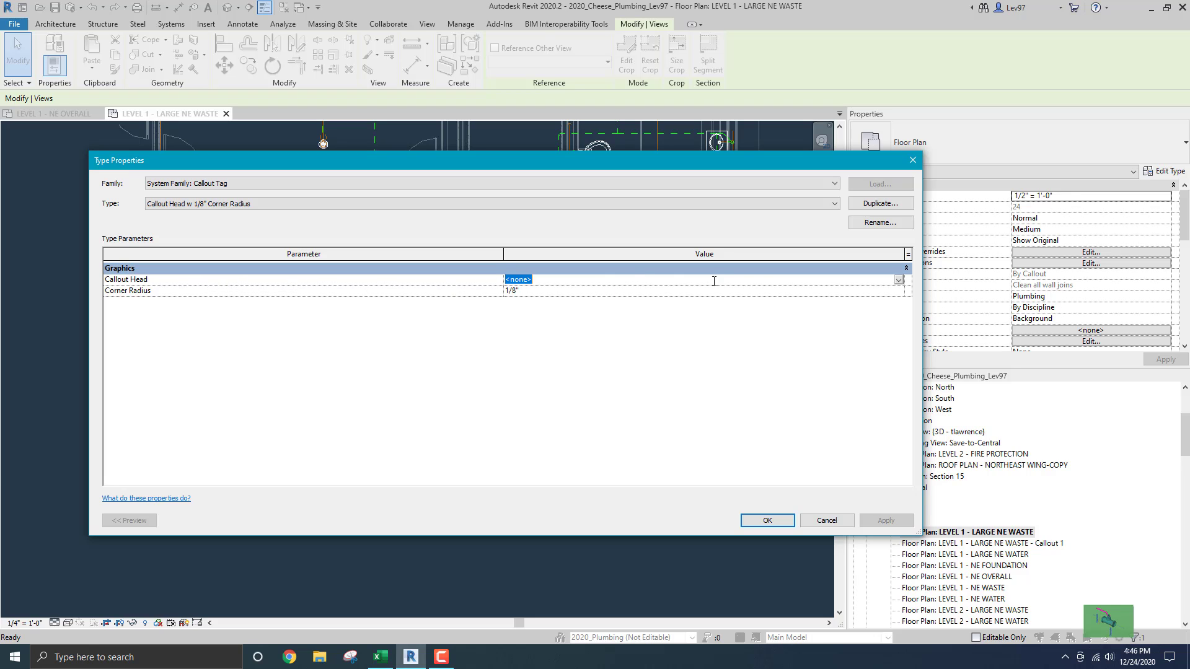
click(898, 280)
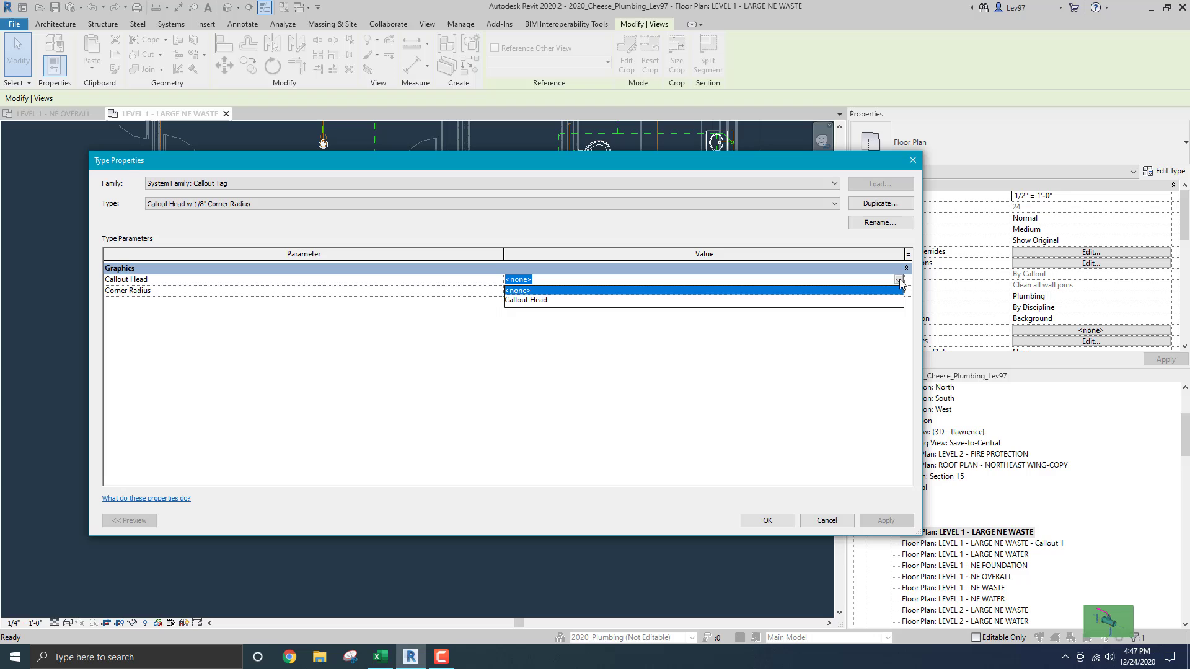
click(518, 303)
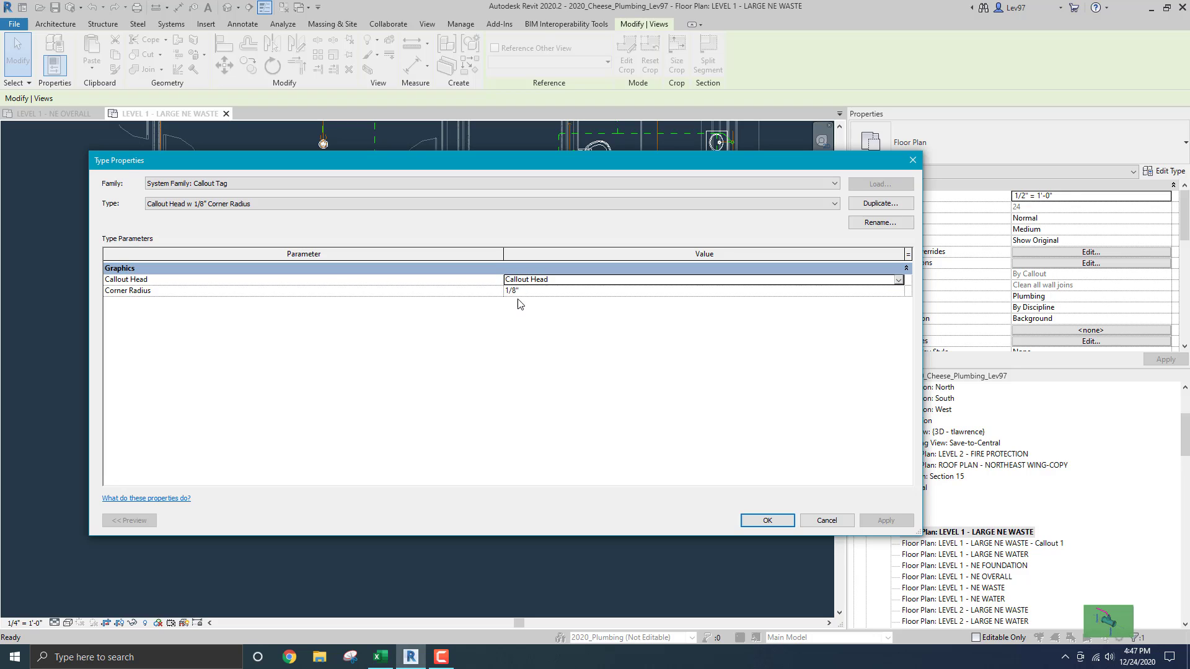
click(768, 521)
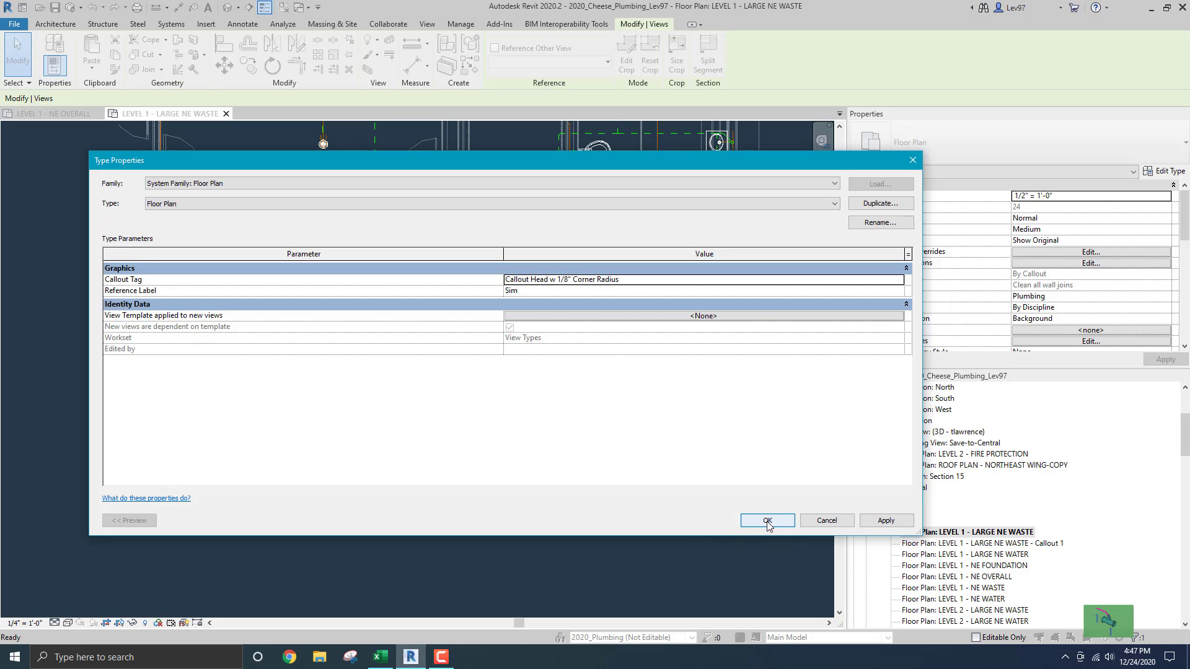
click(768, 521)
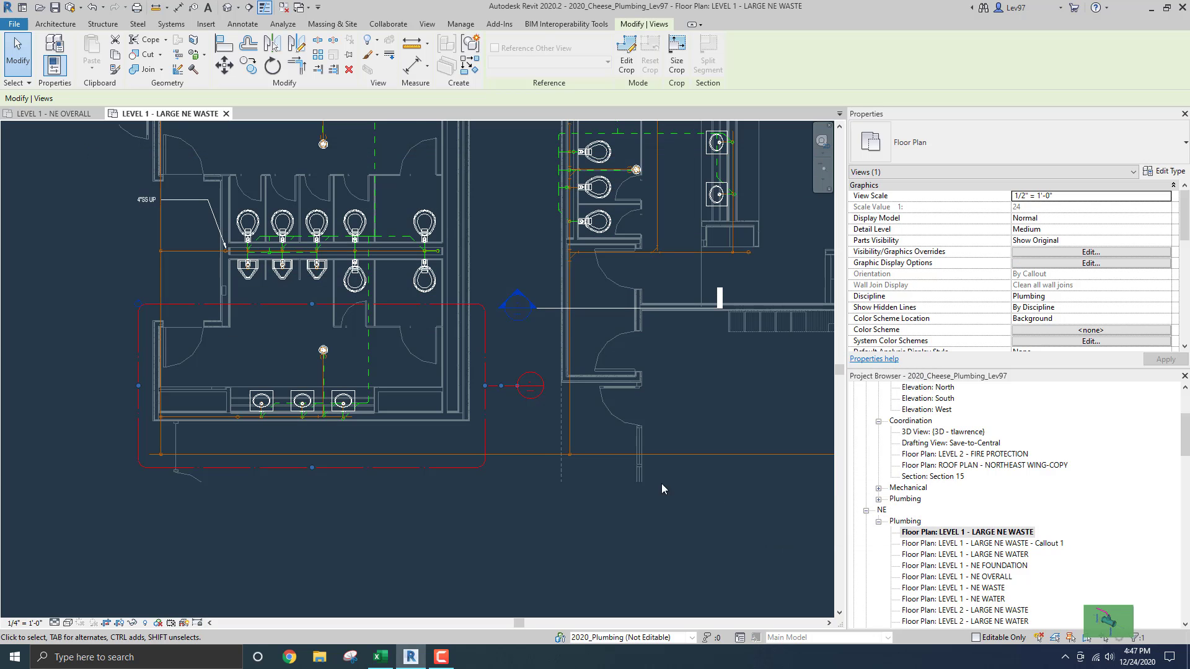
click(528, 433)
scroll(518, 407, up, 2)
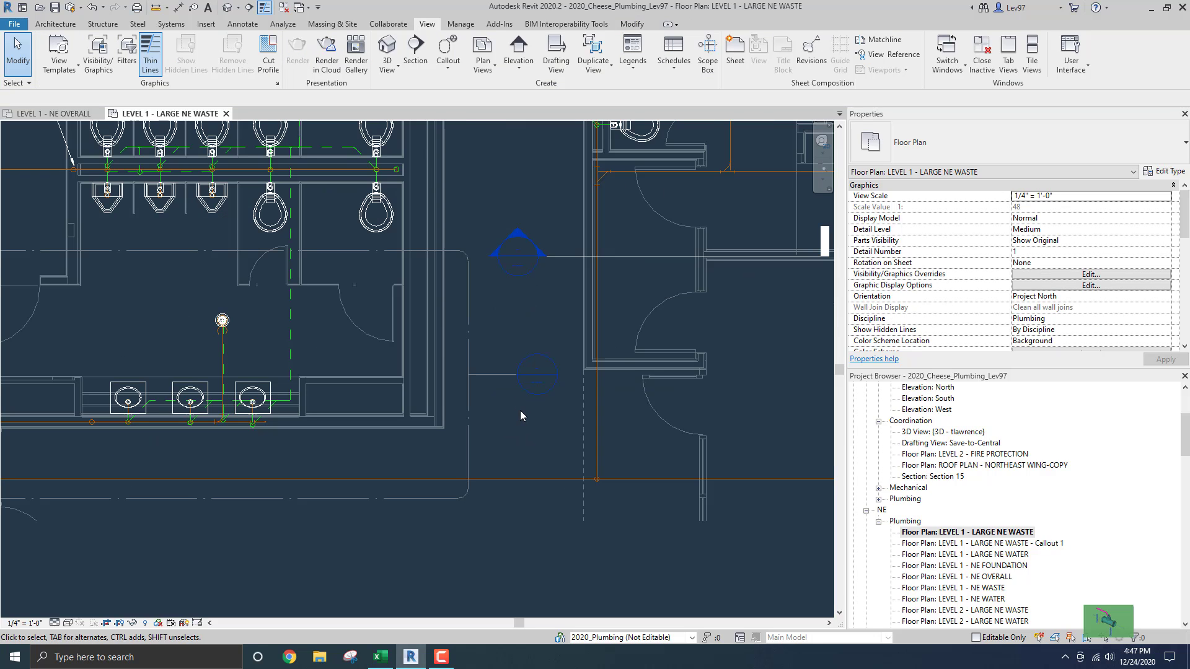
scroll(523, 419, up, 1)
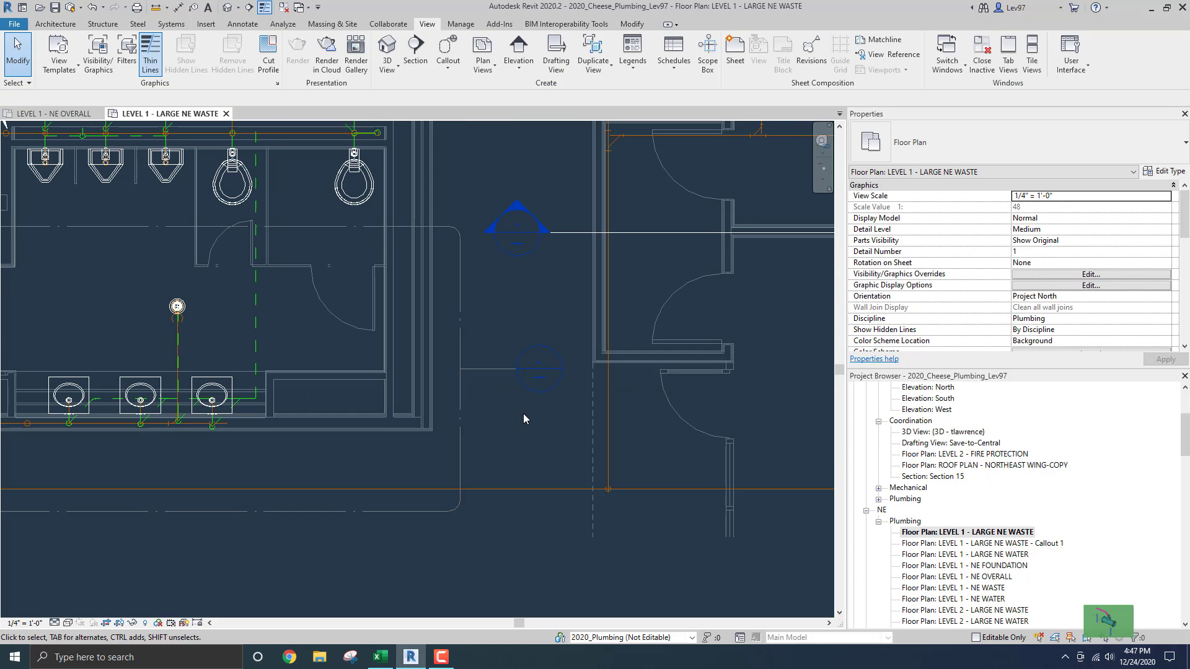
scroll(522, 419, down, 1)
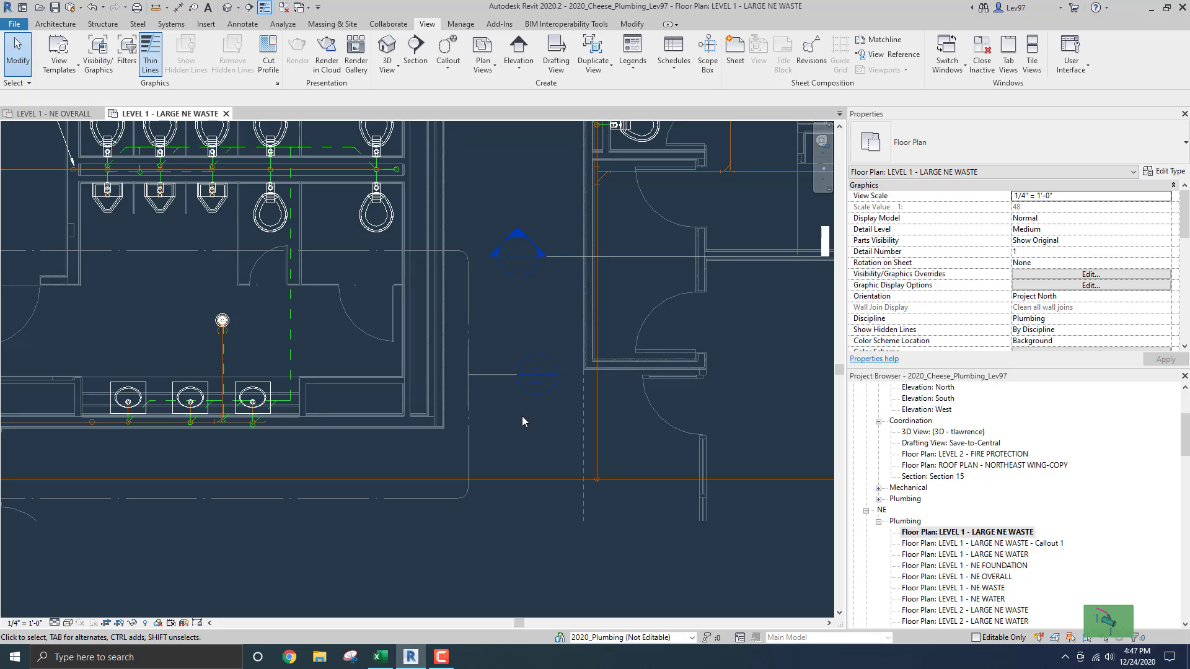
scroll(526, 418, down, 3)
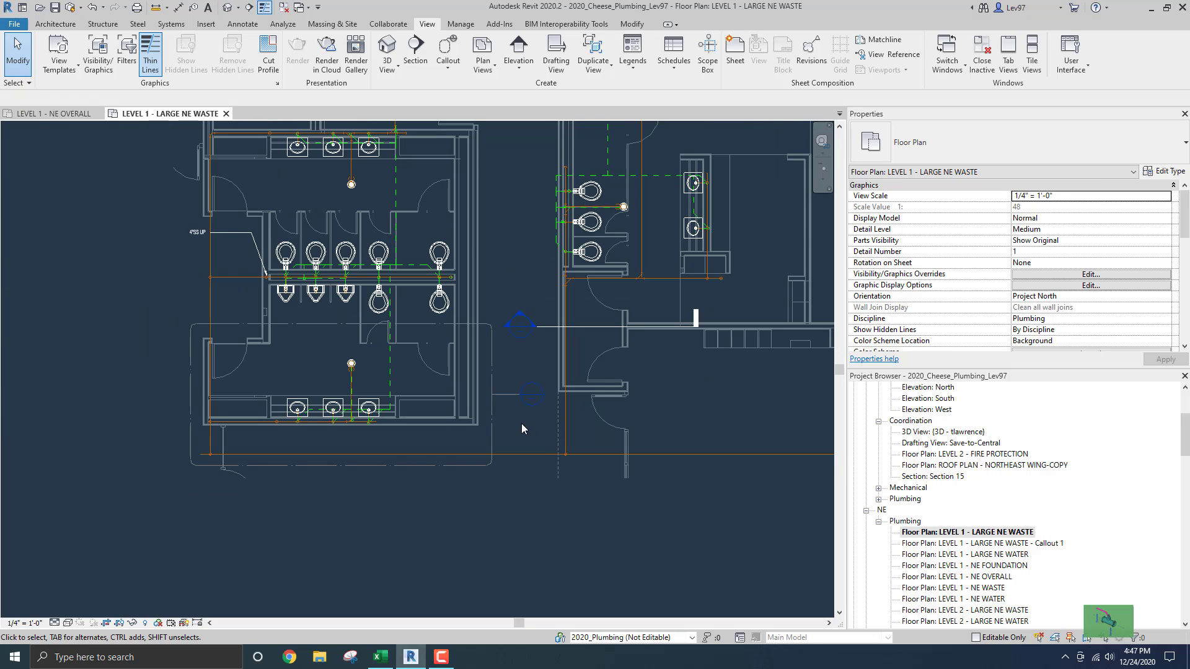
middle_drag(522, 423, 543, 432)
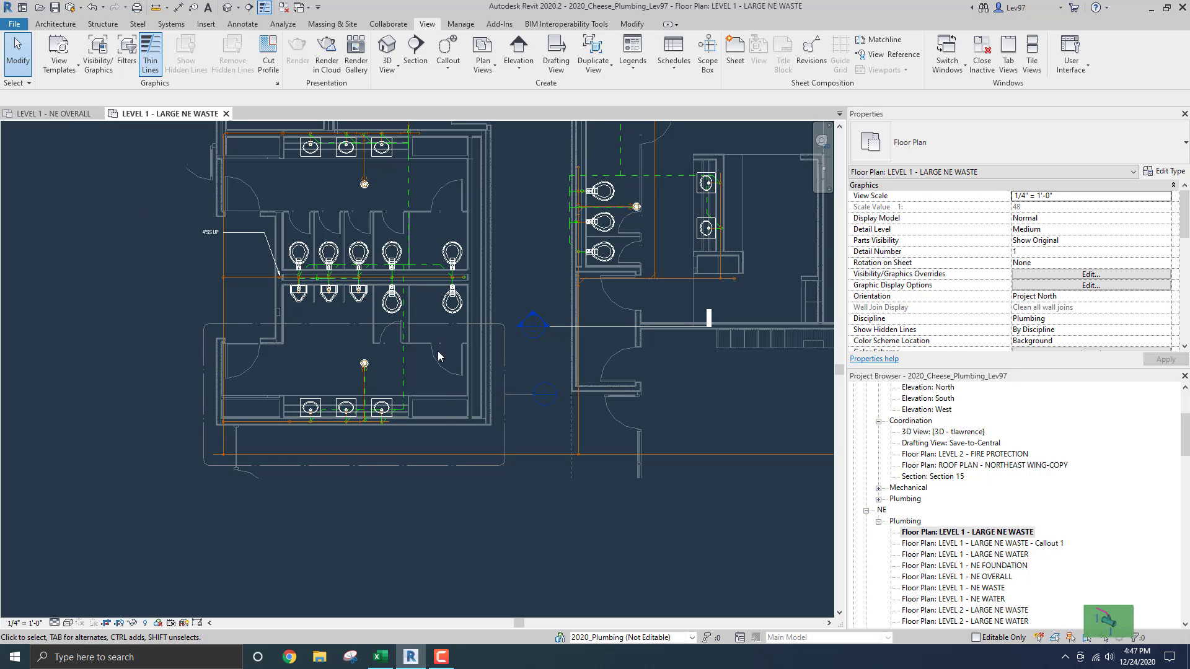
click(441, 658)
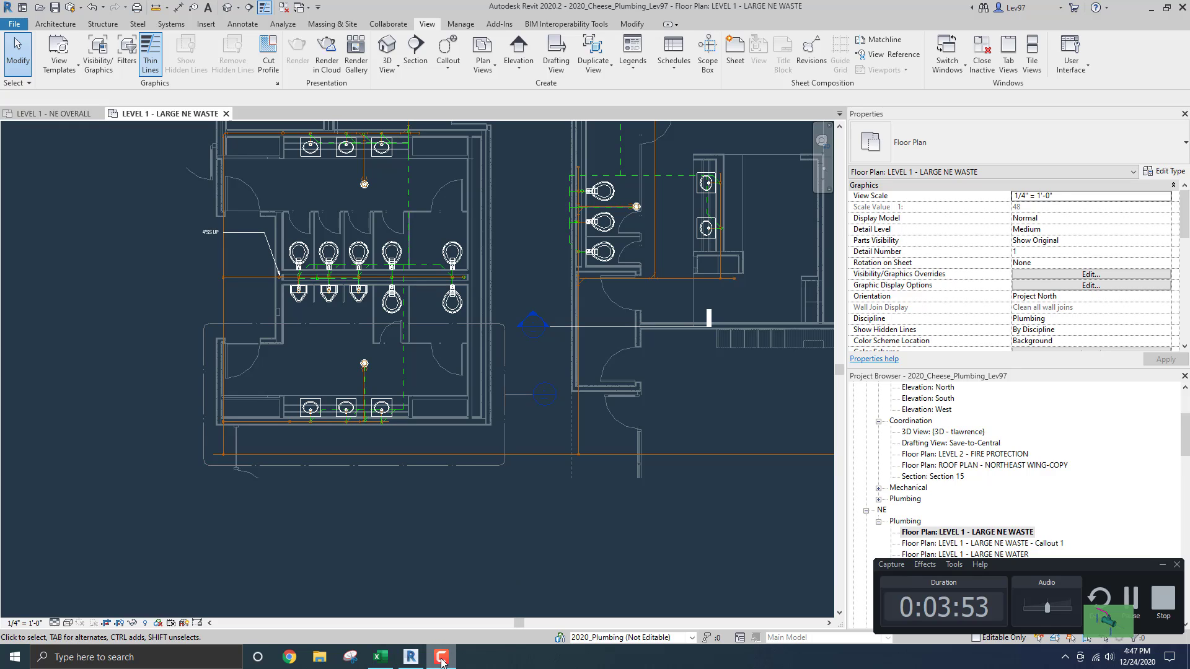
click(1133, 611)
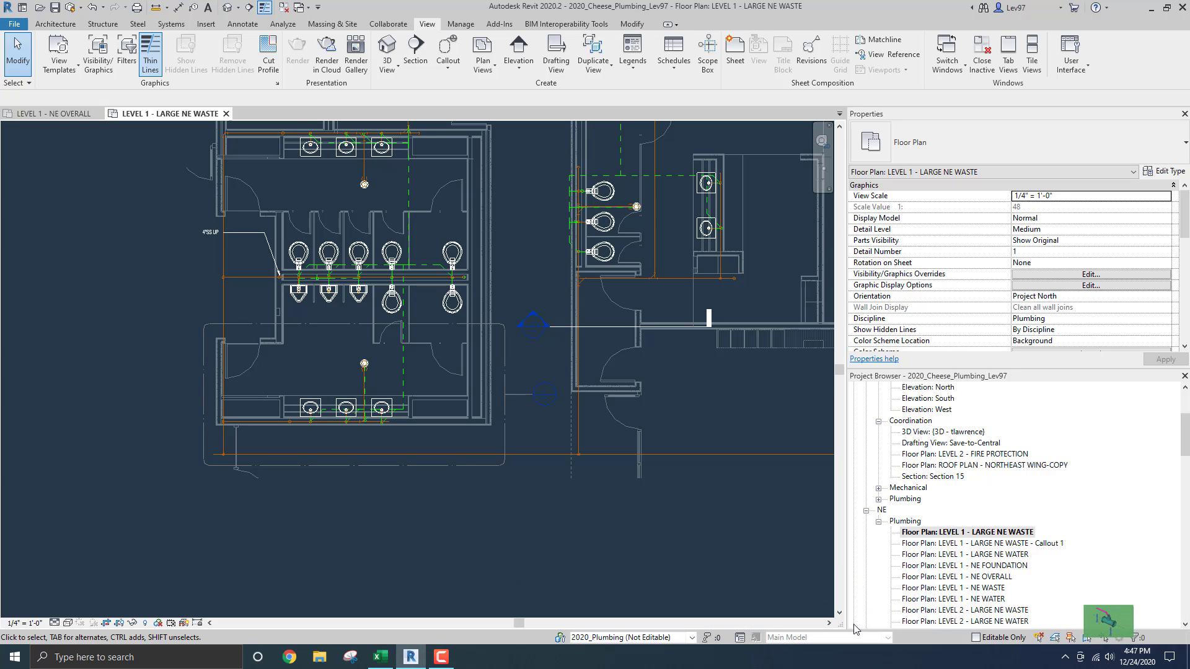
click(444, 659)
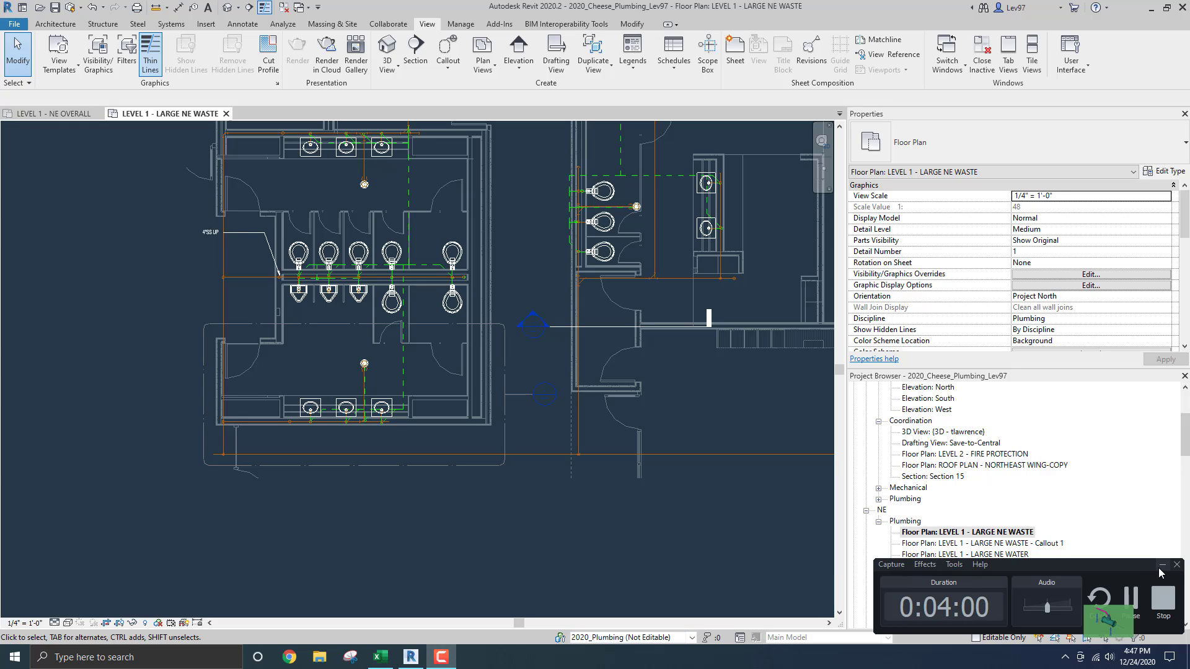
click(1162, 566)
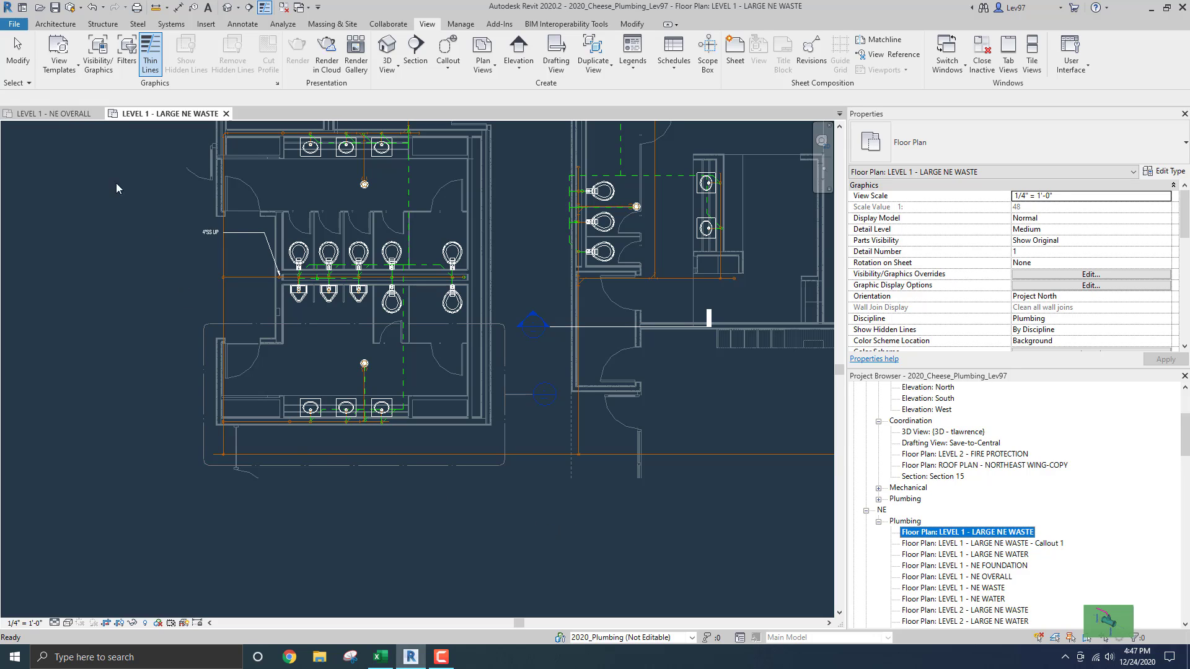
Step: Change the drawing area background colour to Black in Options > Graphics
click(14, 26)
scroll(155, 247, down, 1)
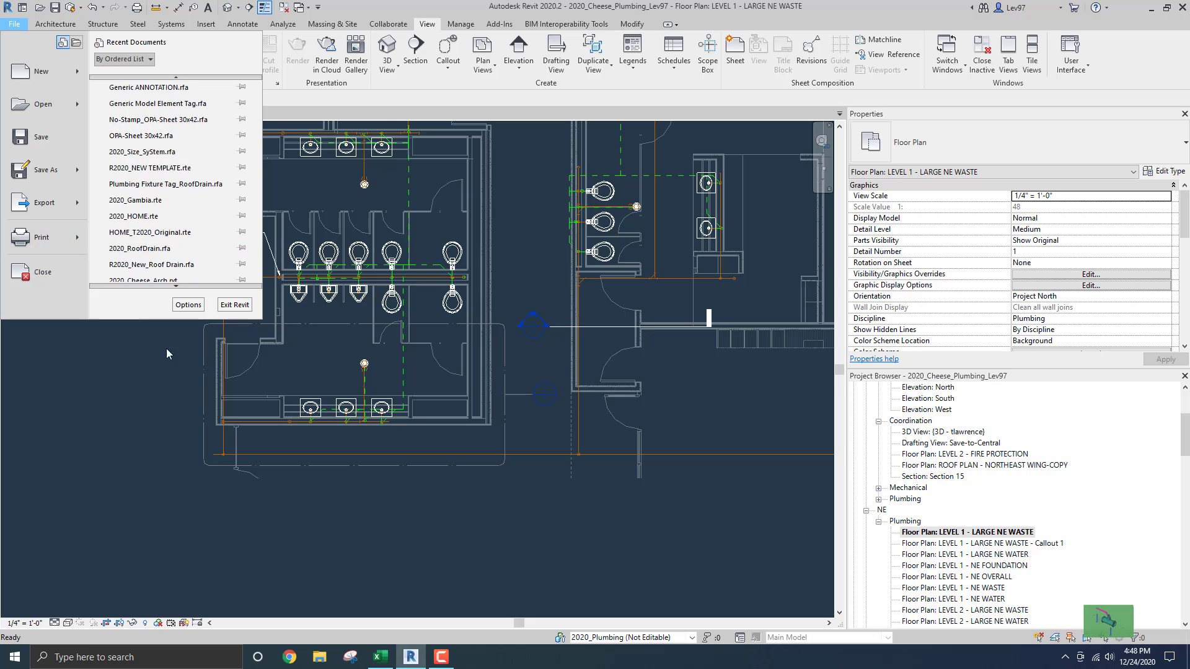
click(189, 305)
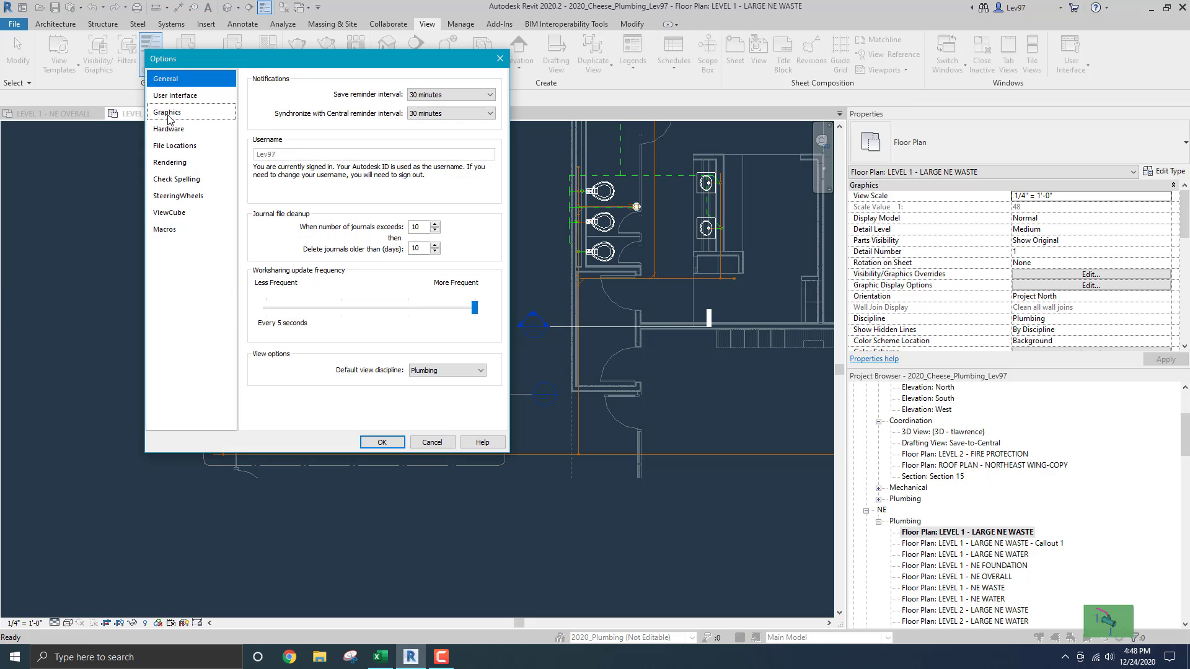
click(167, 112)
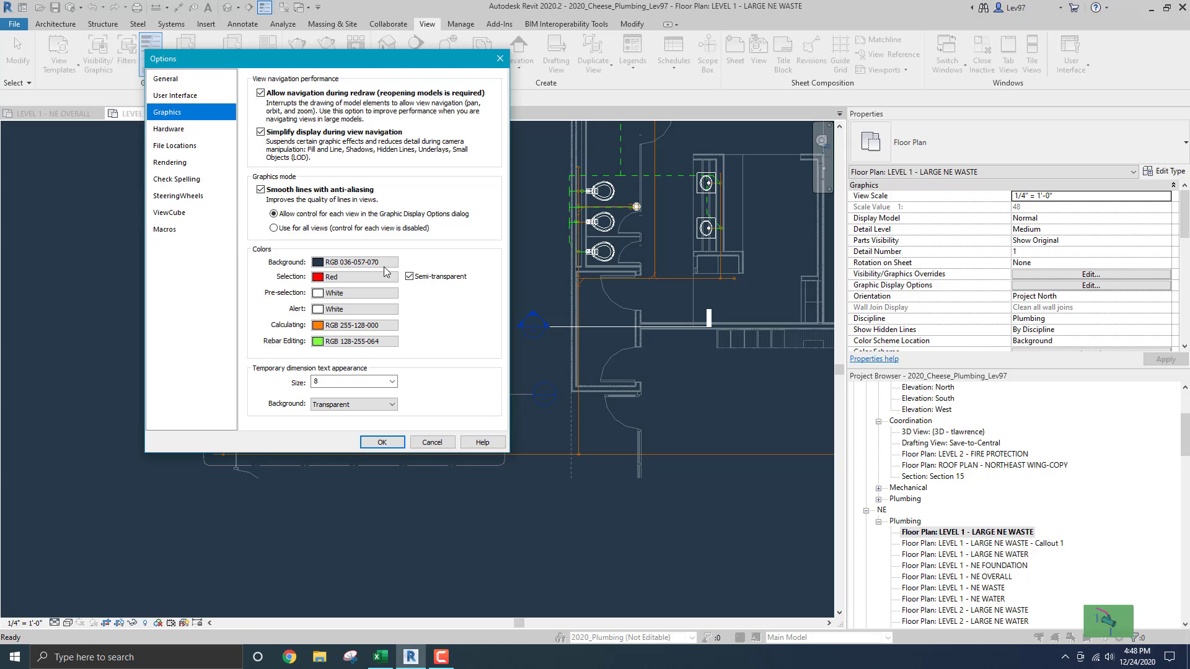
click(378, 262)
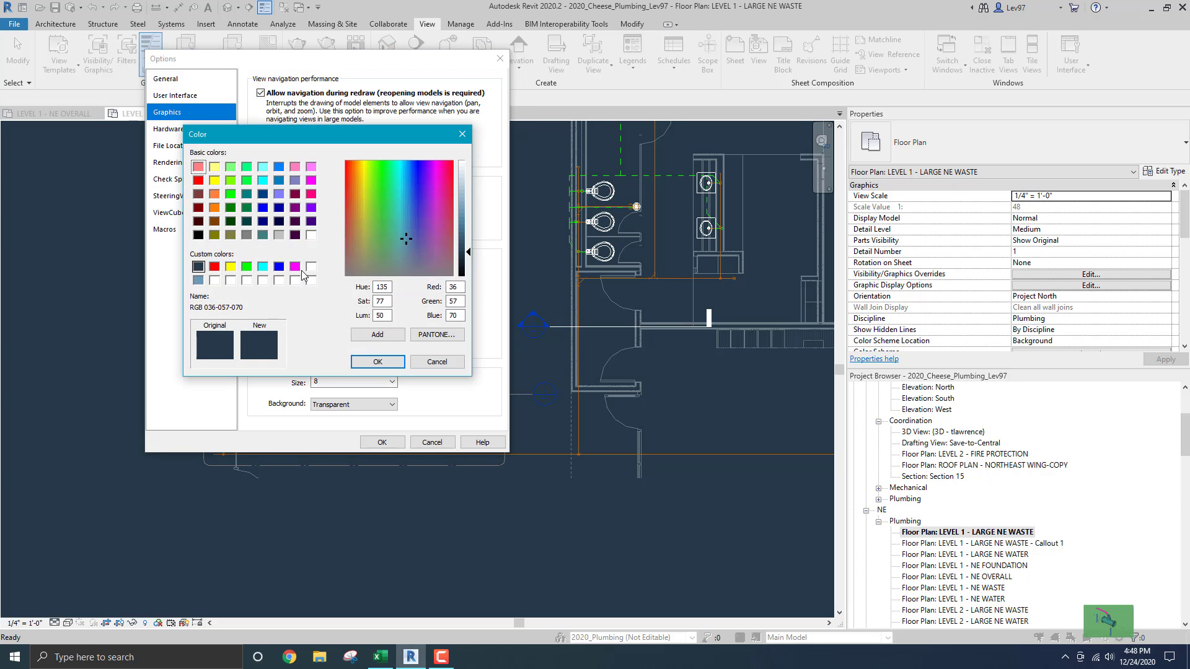
click(311, 266)
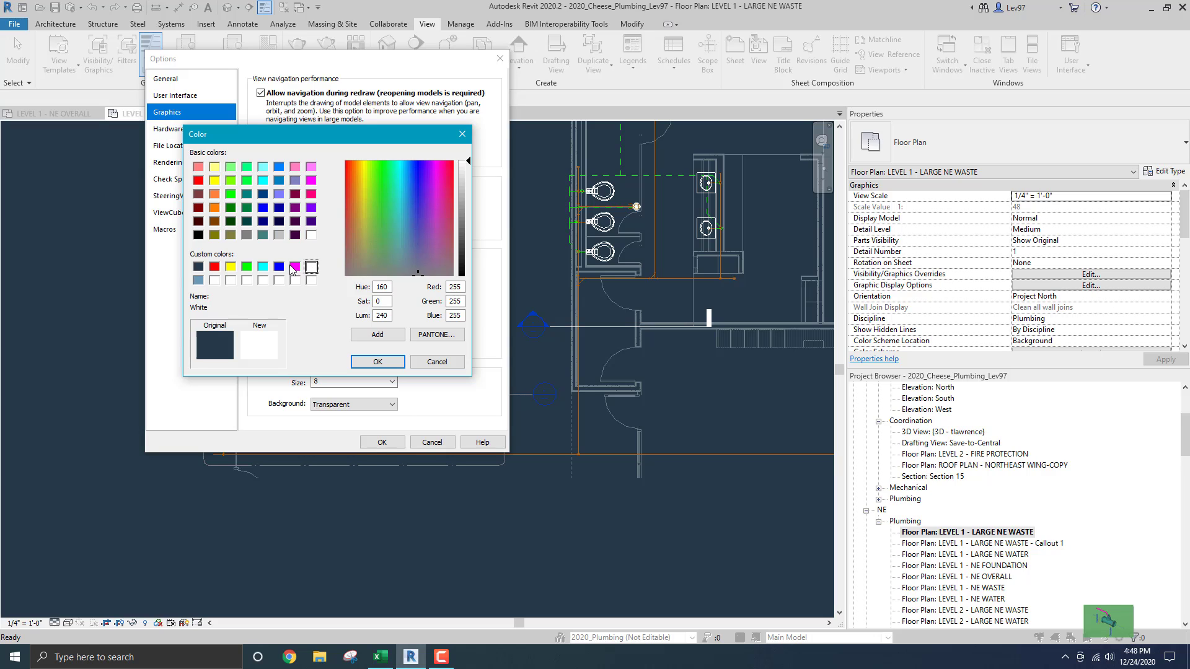
click(197, 235)
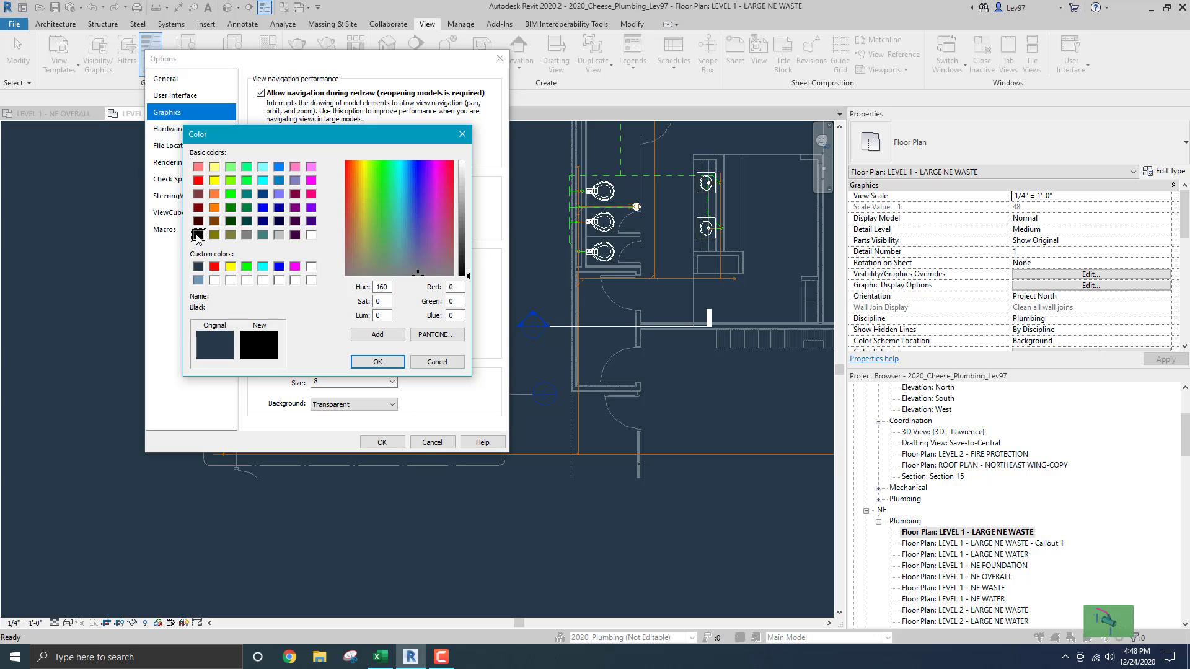
click(378, 362)
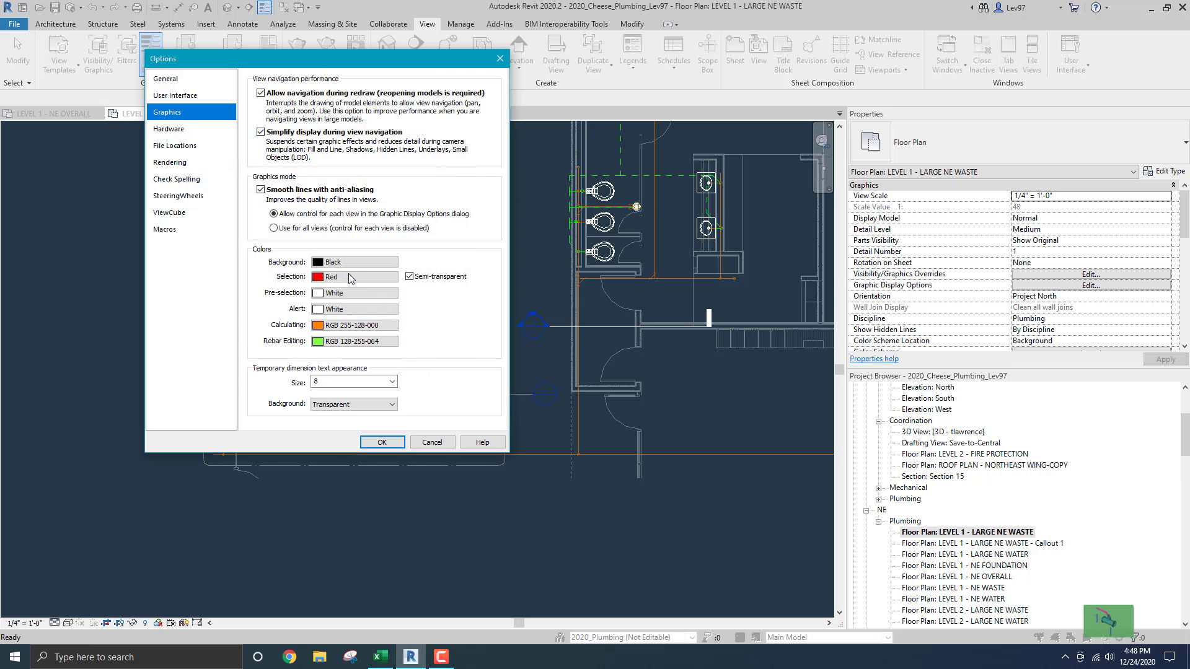
click(381, 441)
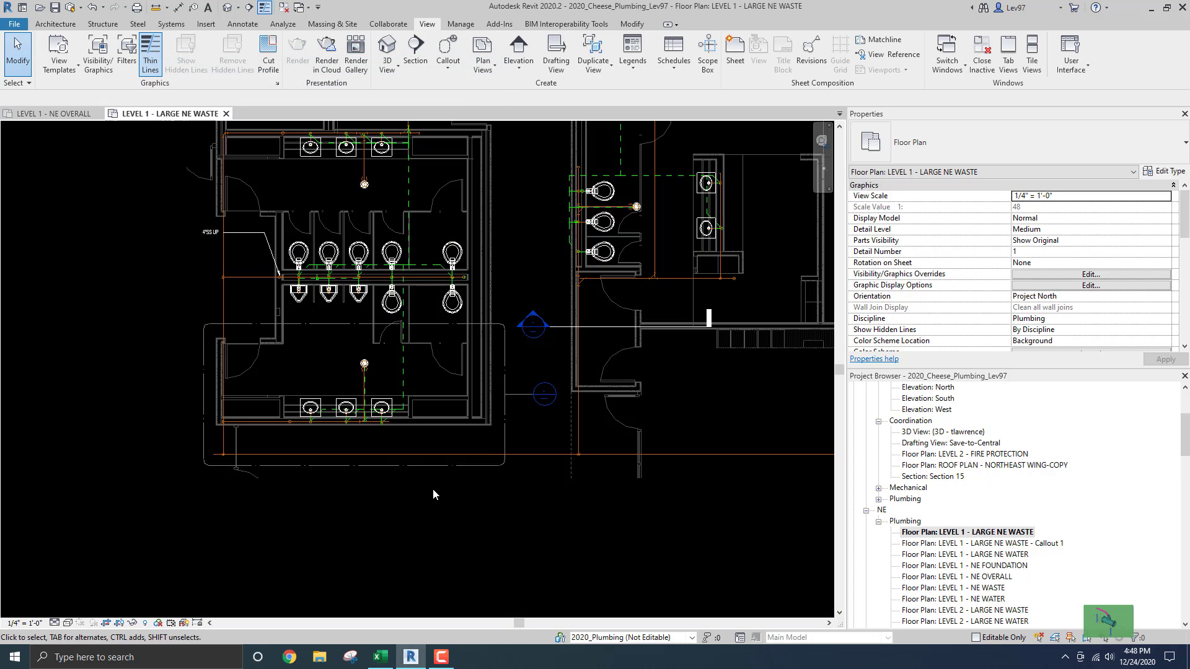
scroll(530, 426, up, 1)
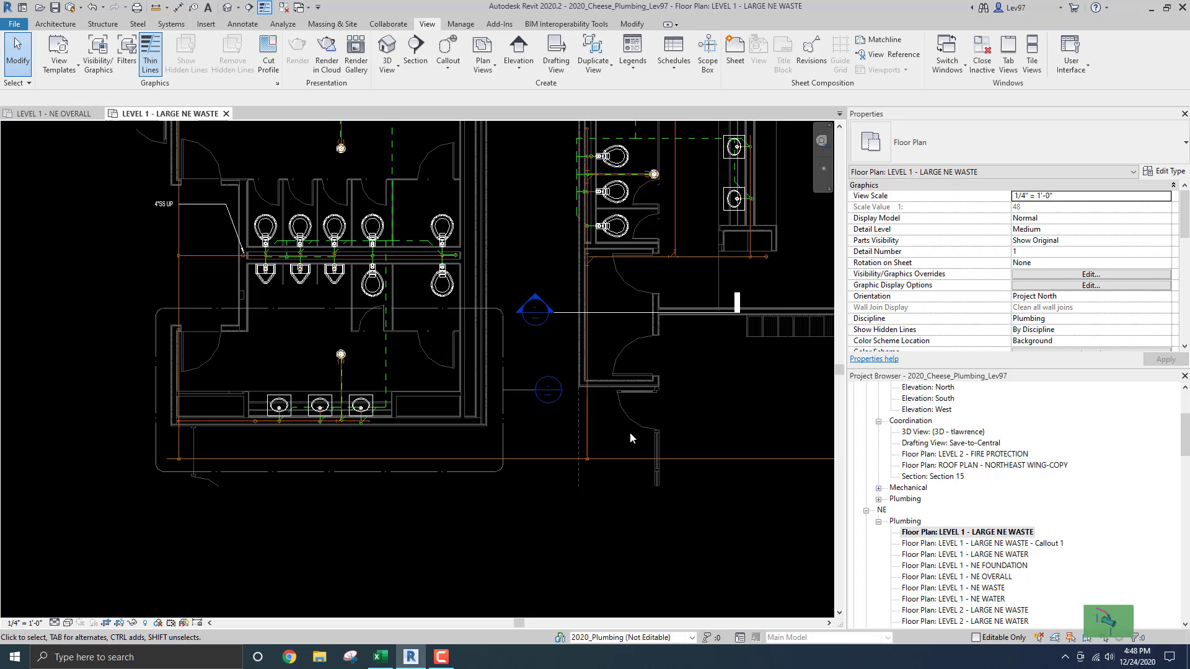
scroll(971, 480, down, 2)
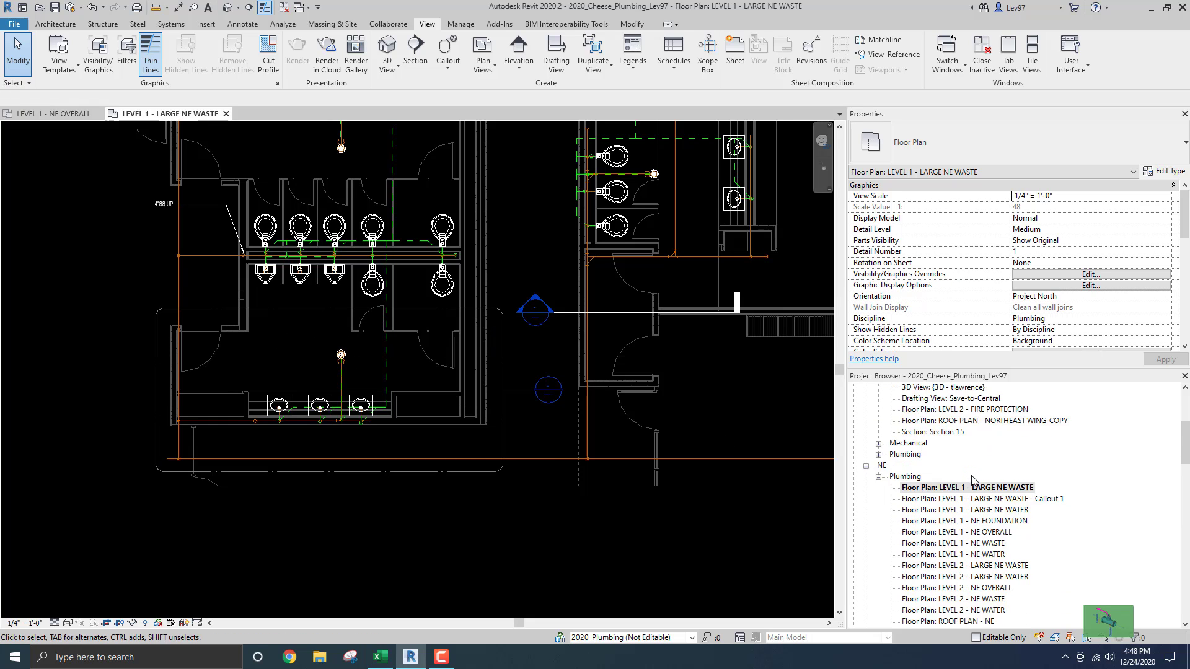
scroll(971, 480, down, 3)
scroll(991, 496, up, 4)
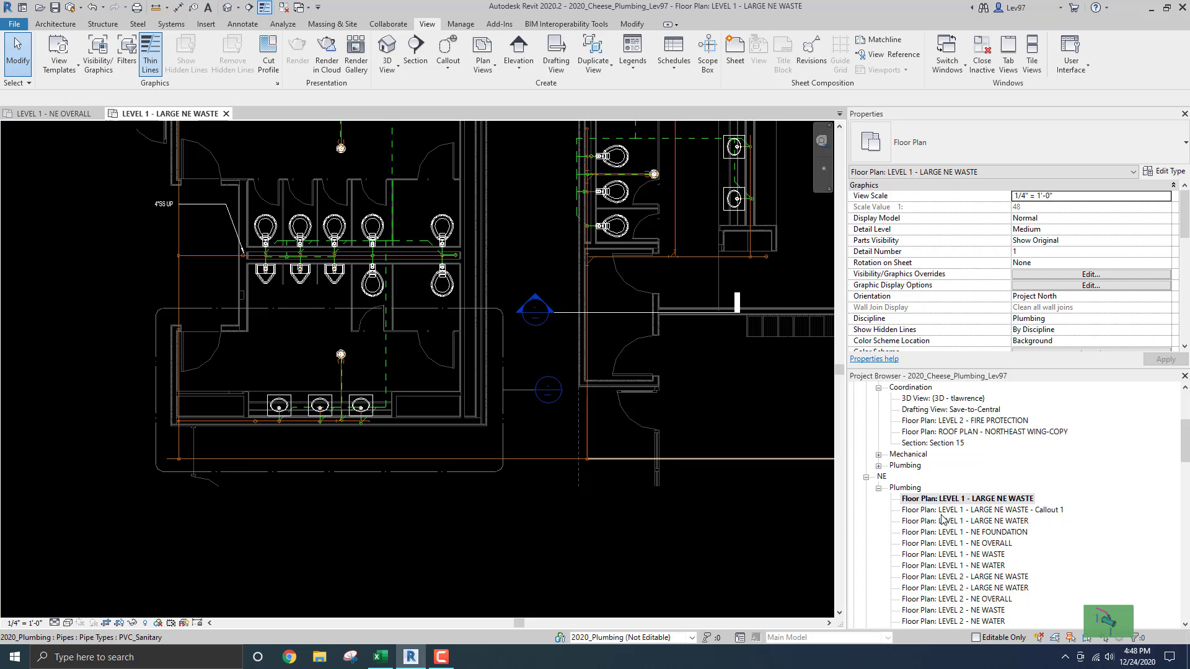
Step: Rename the Callout 1 view, replacing 'Callout 1' with 'Riser-south'
click(984, 510)
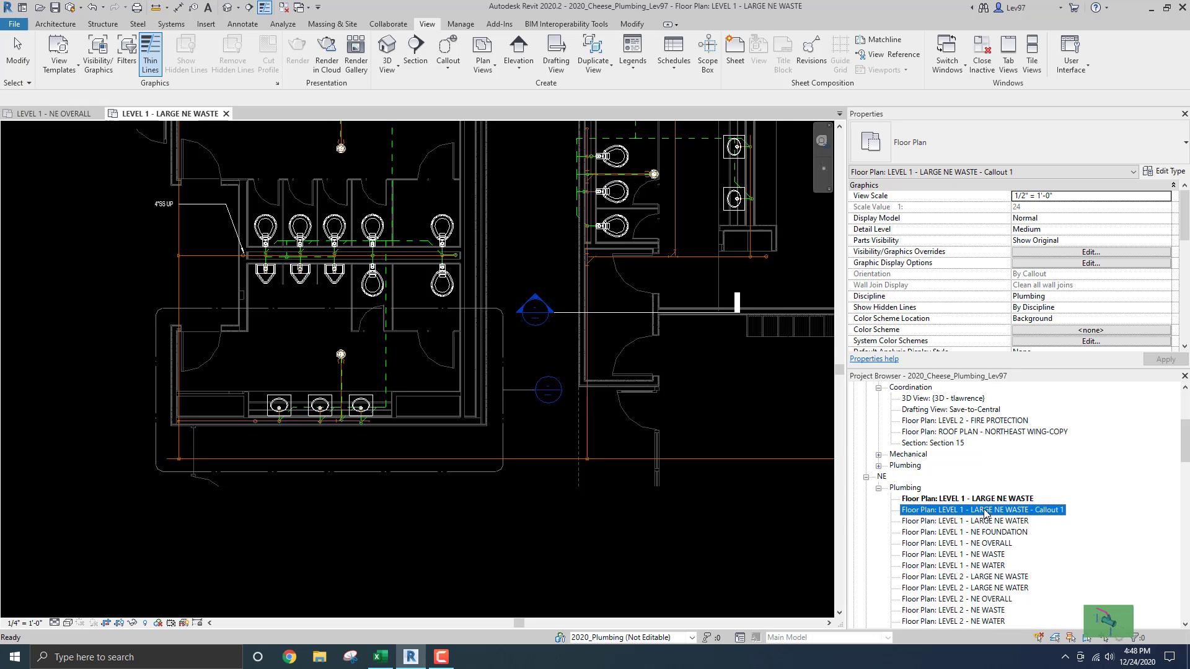
right_click(984, 510)
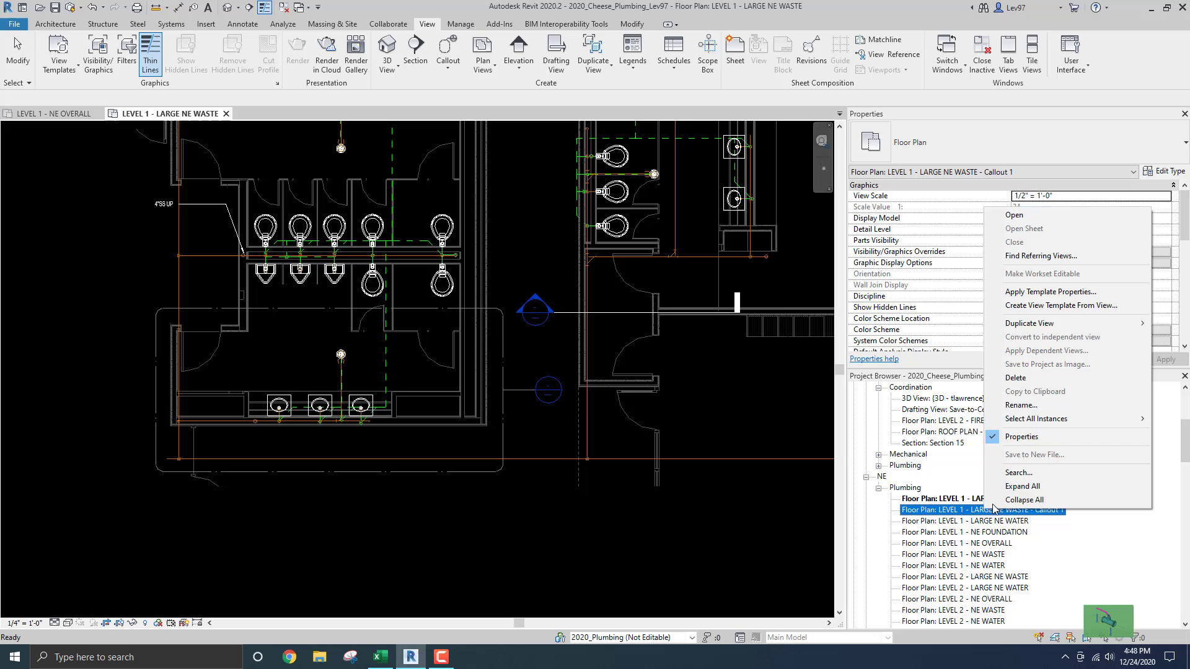
click(1026, 406)
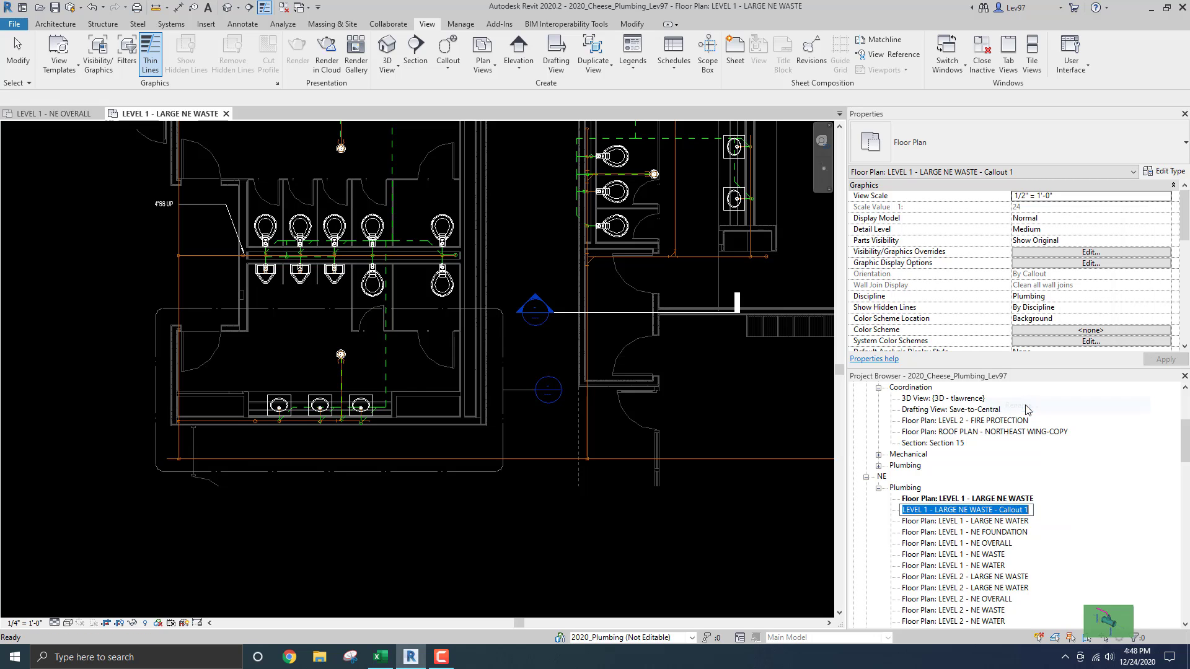
click(1000, 509)
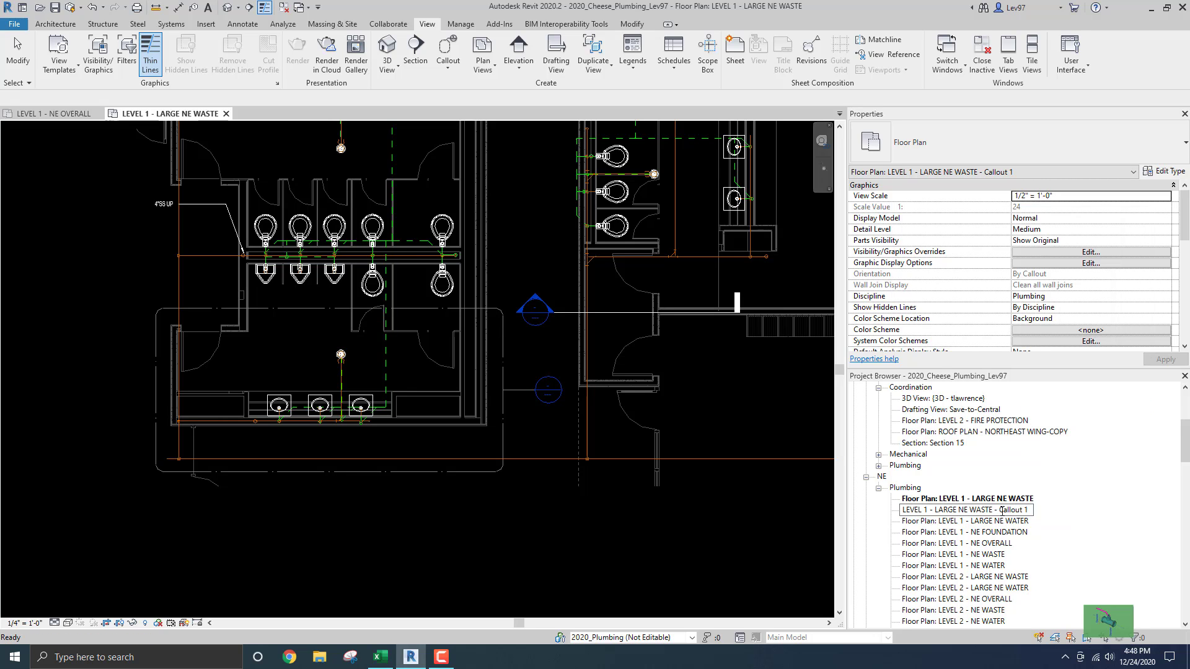
key(Delete)
key(Delete)
key(Delete)
key(Delete)
key(Delete)
key(Delete)
key(Delete)
key(Delete)
key(Delete)
text(Riser-s)
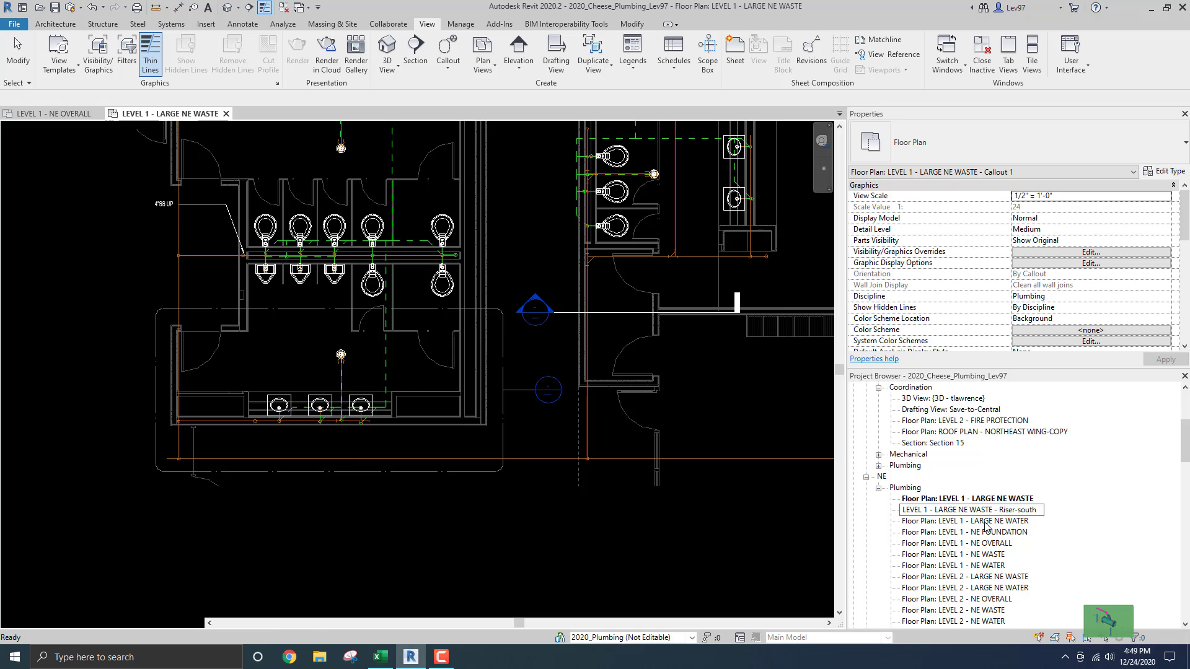
Step: Open the LEVEL 1 - LARGE NE WASTE - Riser-south view and centre its drawing
double_click(985, 522)
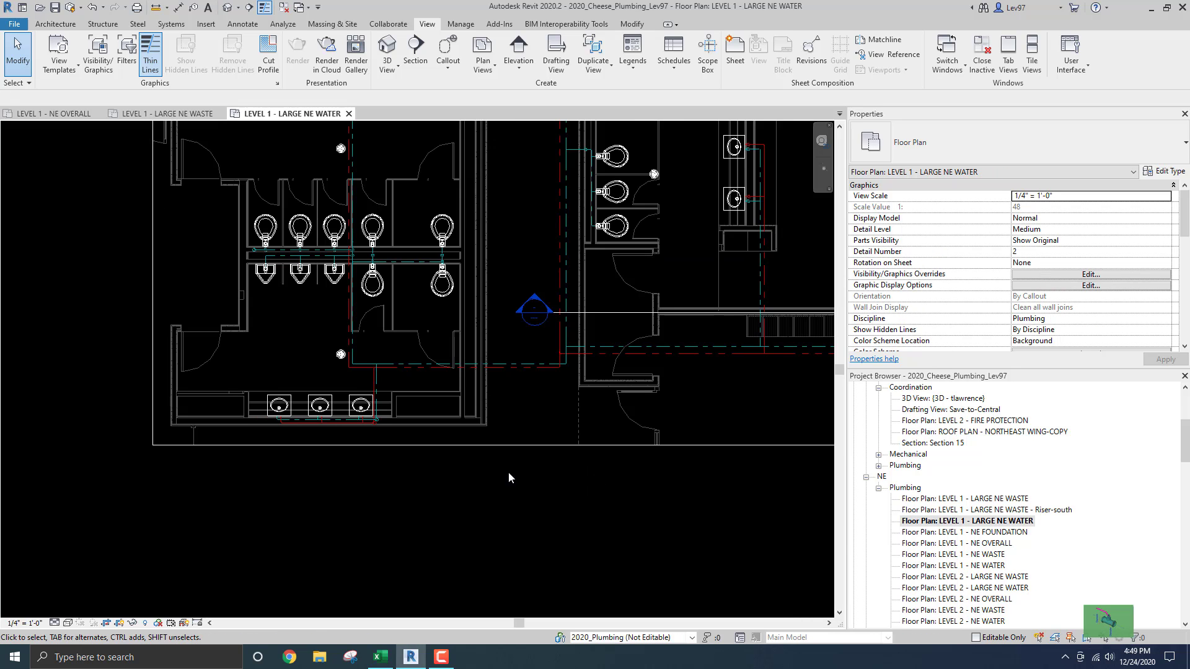
double_click(979, 509)
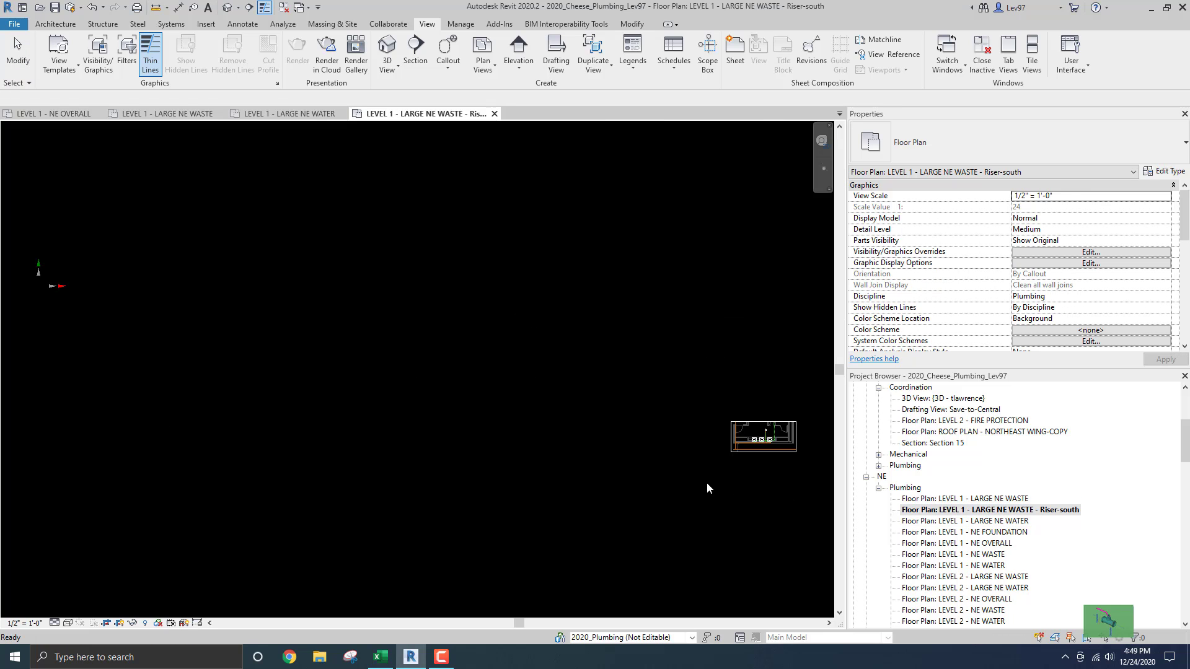
middle_drag(705, 491, 524, 479)
scroll(546, 444, up, 5)
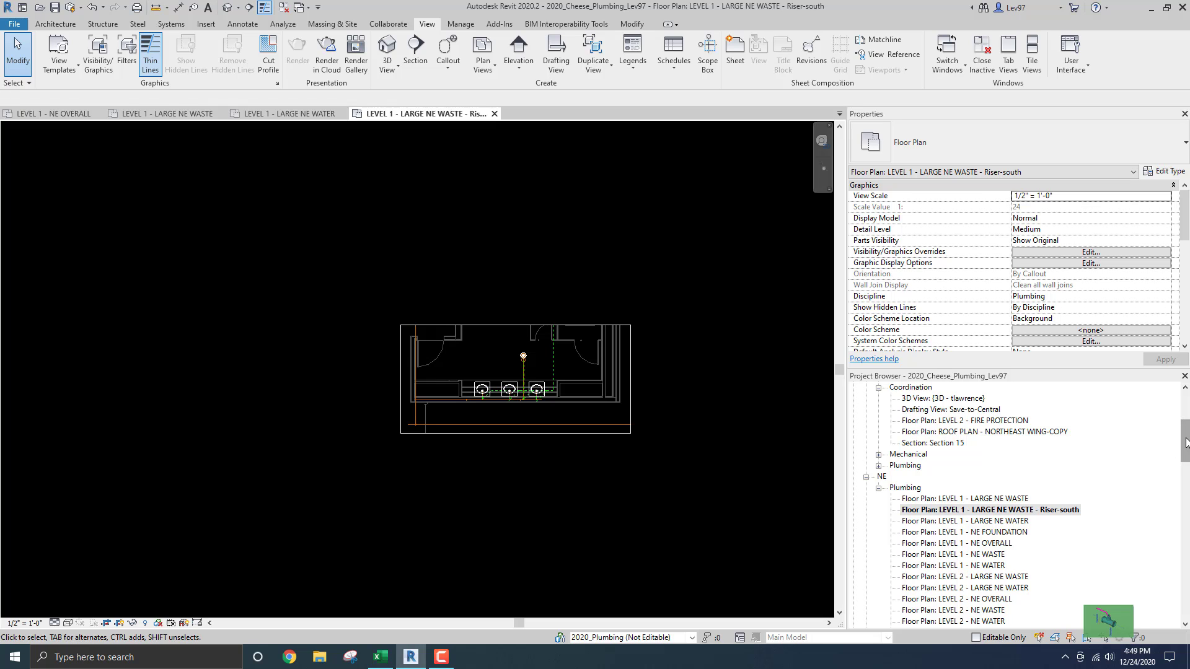
drag(1185, 442, 1178, 494)
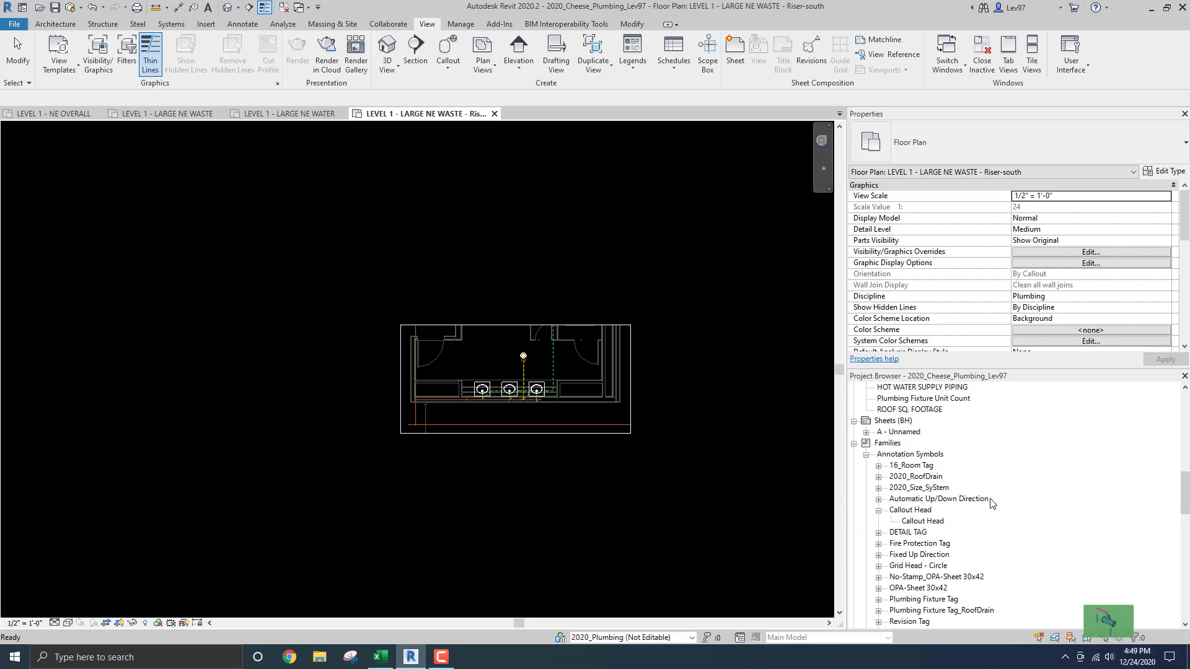
Step: After viewing sheet A, create sheet C - Unnamed with the No-Stamp_OPA-Sheet 30x42 : Standard title block
click(866, 432)
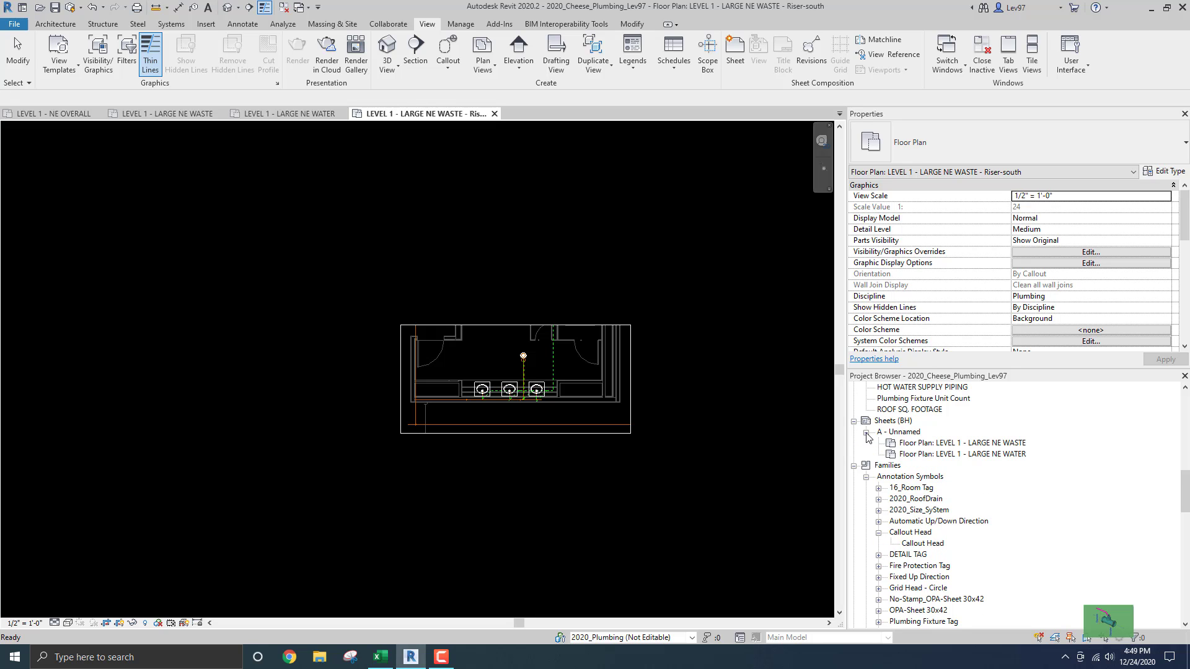
double_click(902, 432)
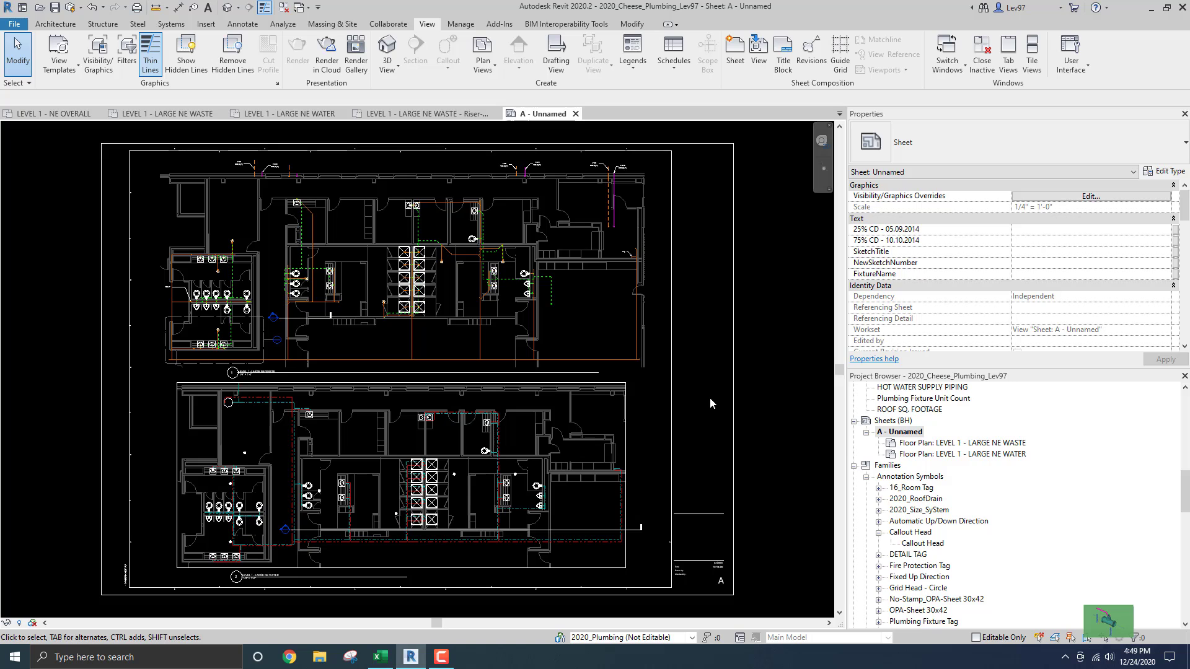
click(883, 422)
right_click(884, 422)
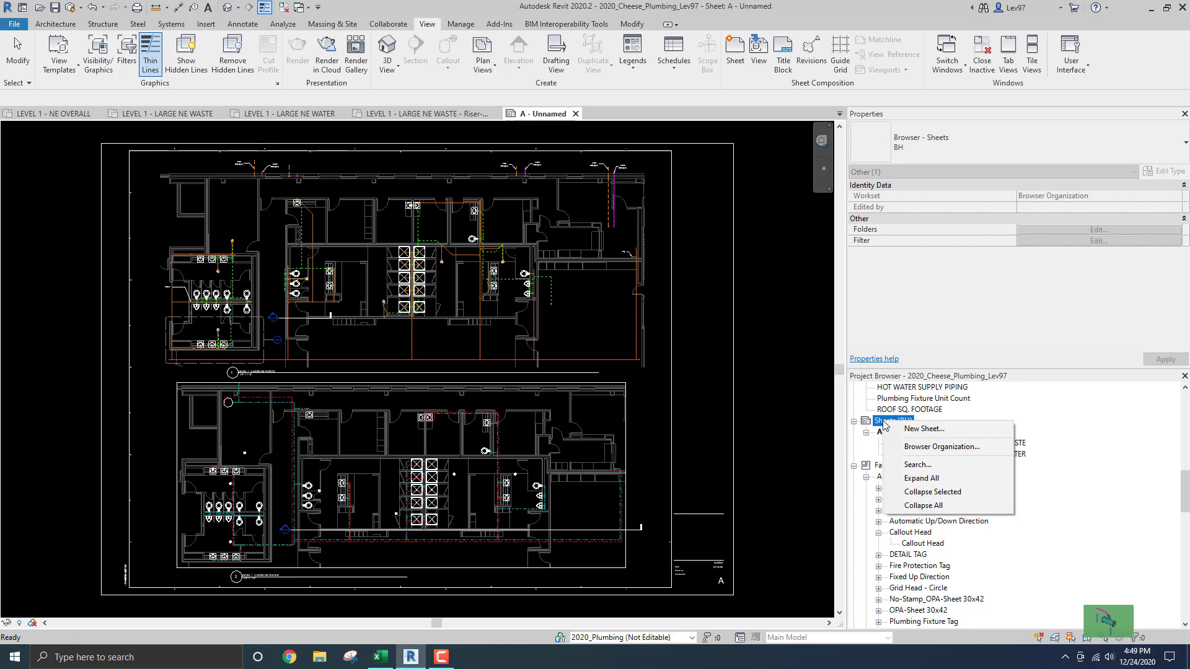
click(931, 430)
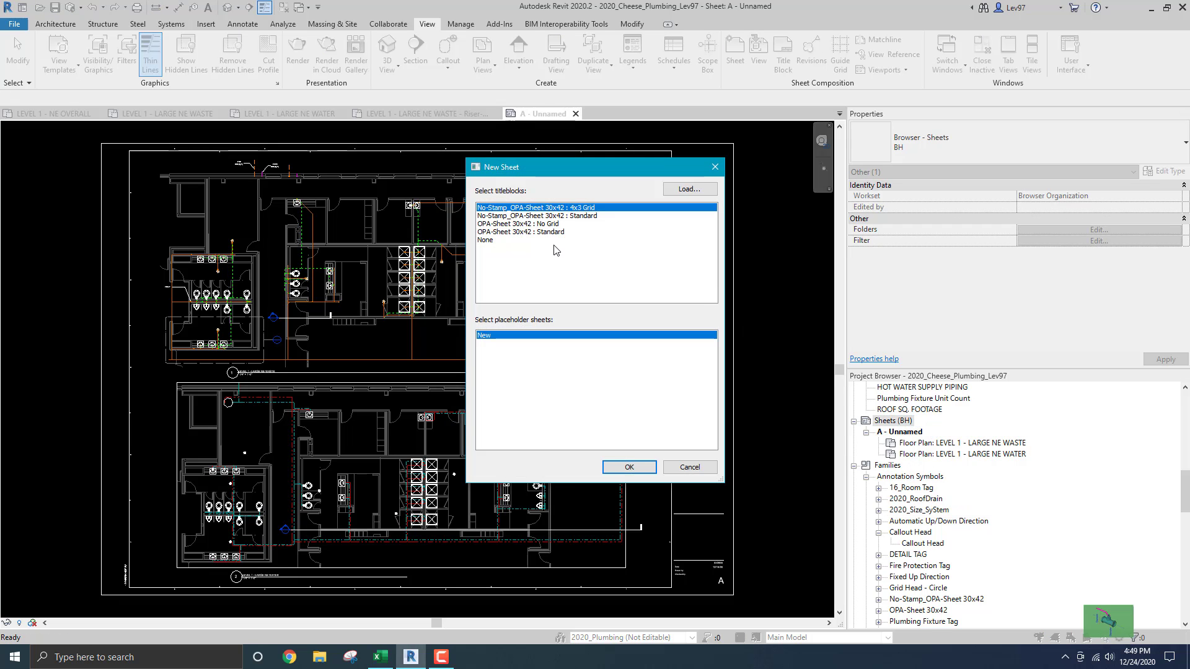
click(521, 216)
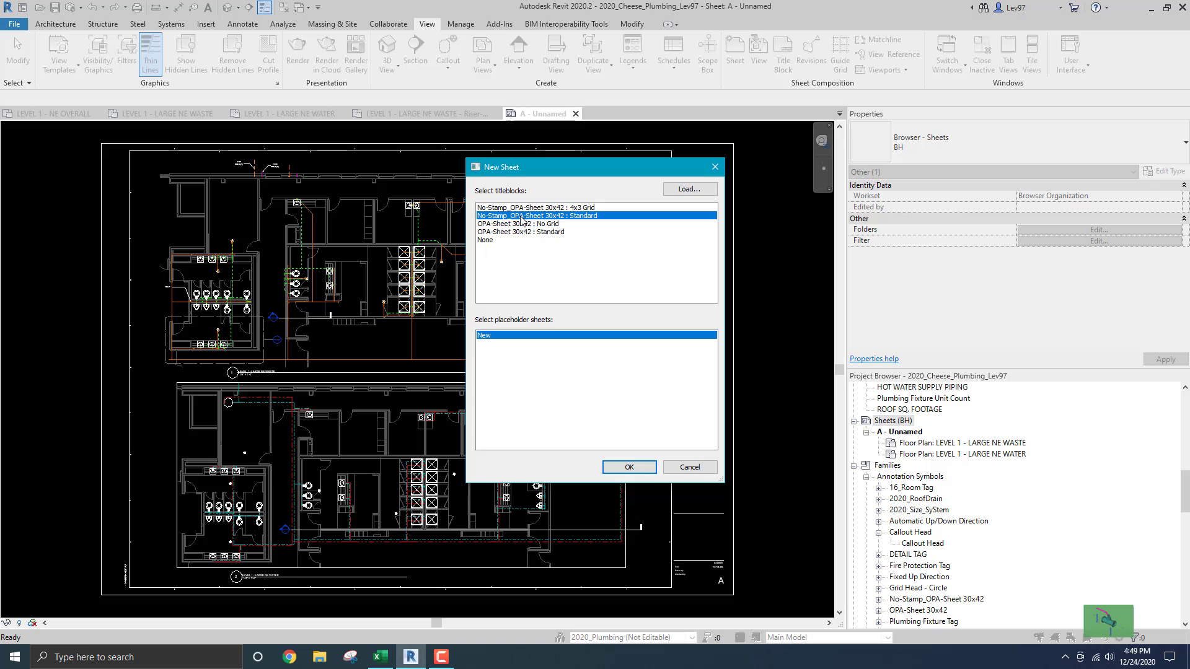
click(629, 467)
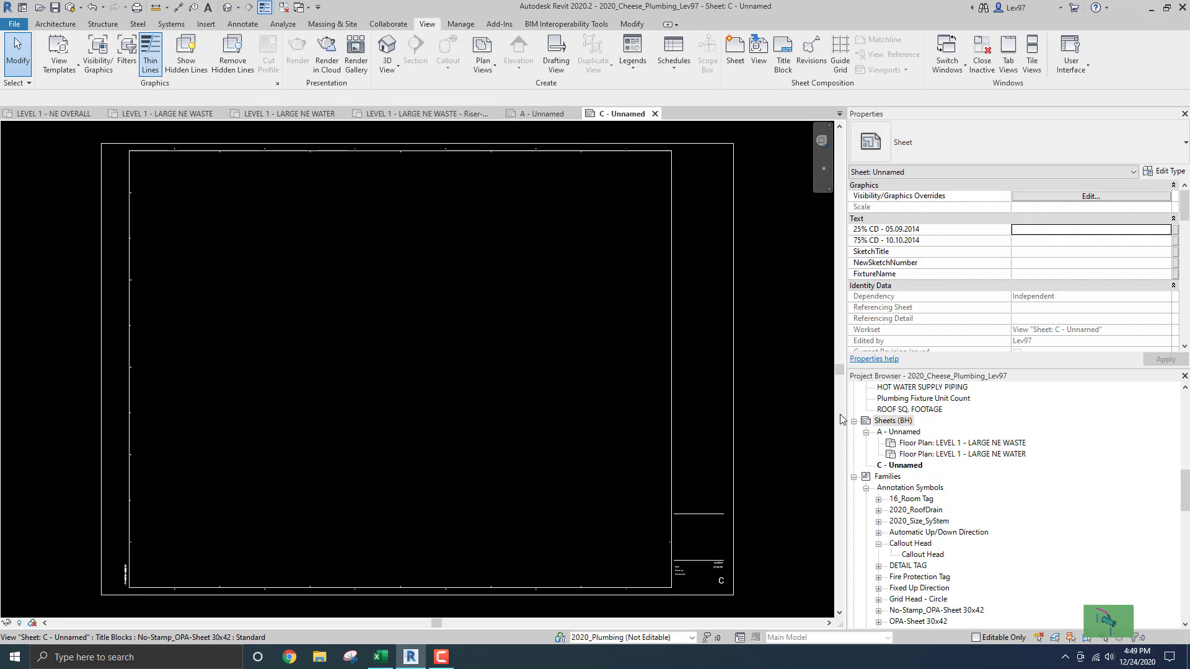
Step: Place the Riser-south plan as a viewport on sheet C, then close the LEVEL 1 - NE OVERALL view
scroll(971, 477, up, 5)
scroll(973, 459, up, 3)
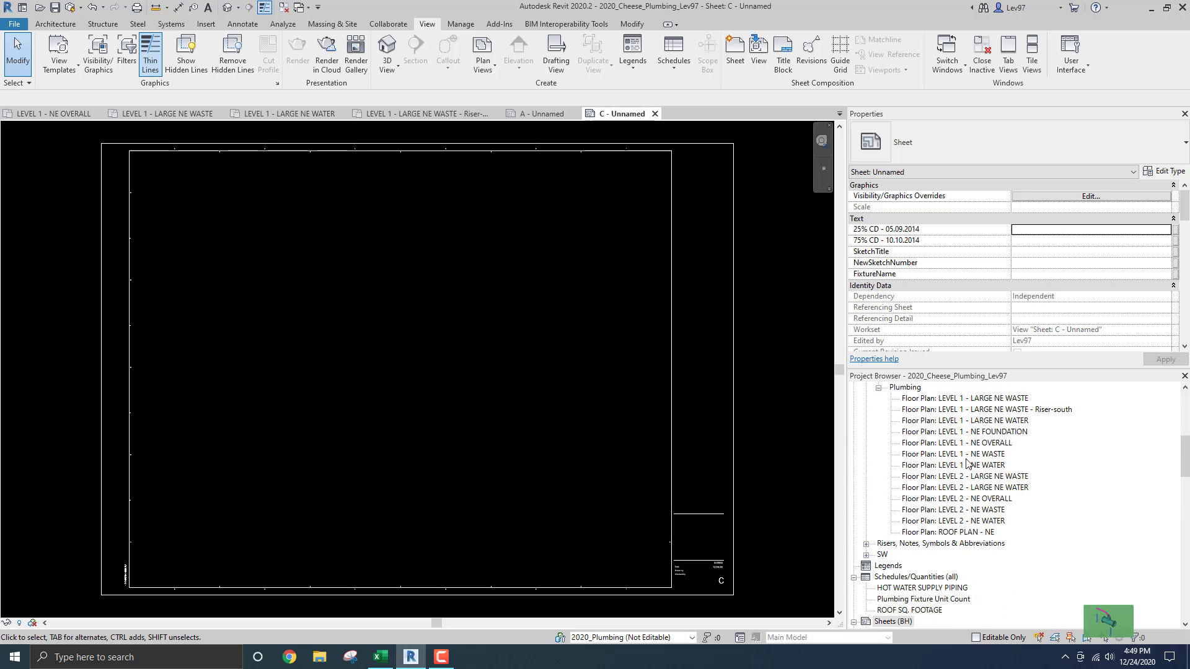
click(989, 455)
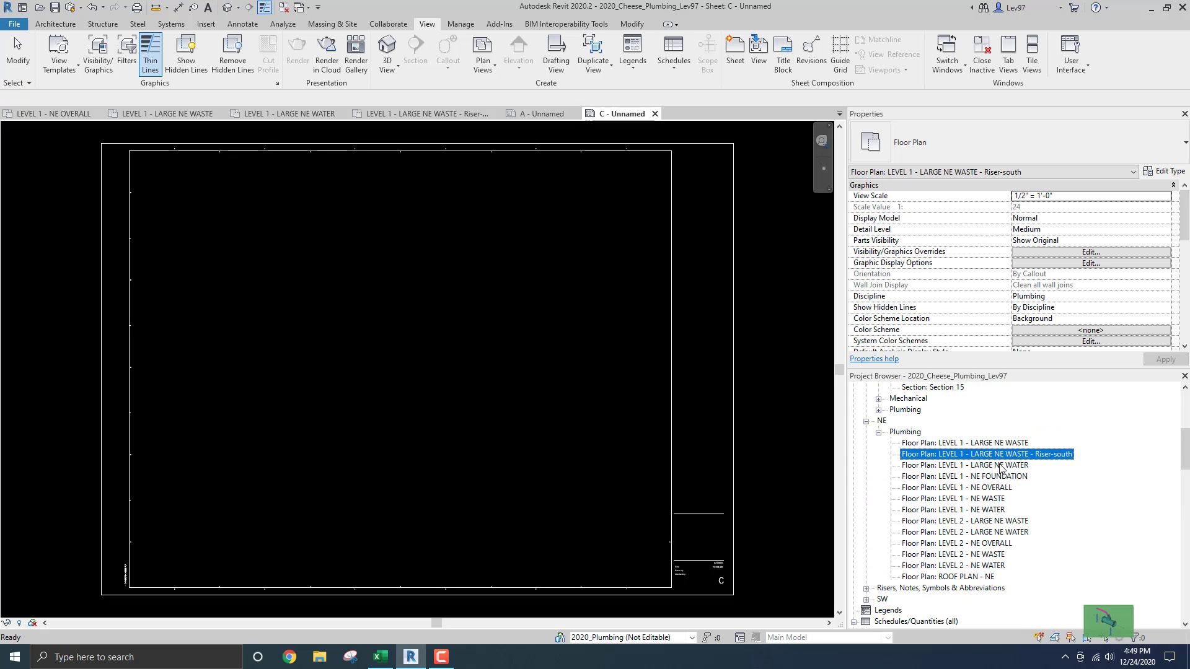
drag(987, 457, 438, 338)
scroll(468, 360, down, 6)
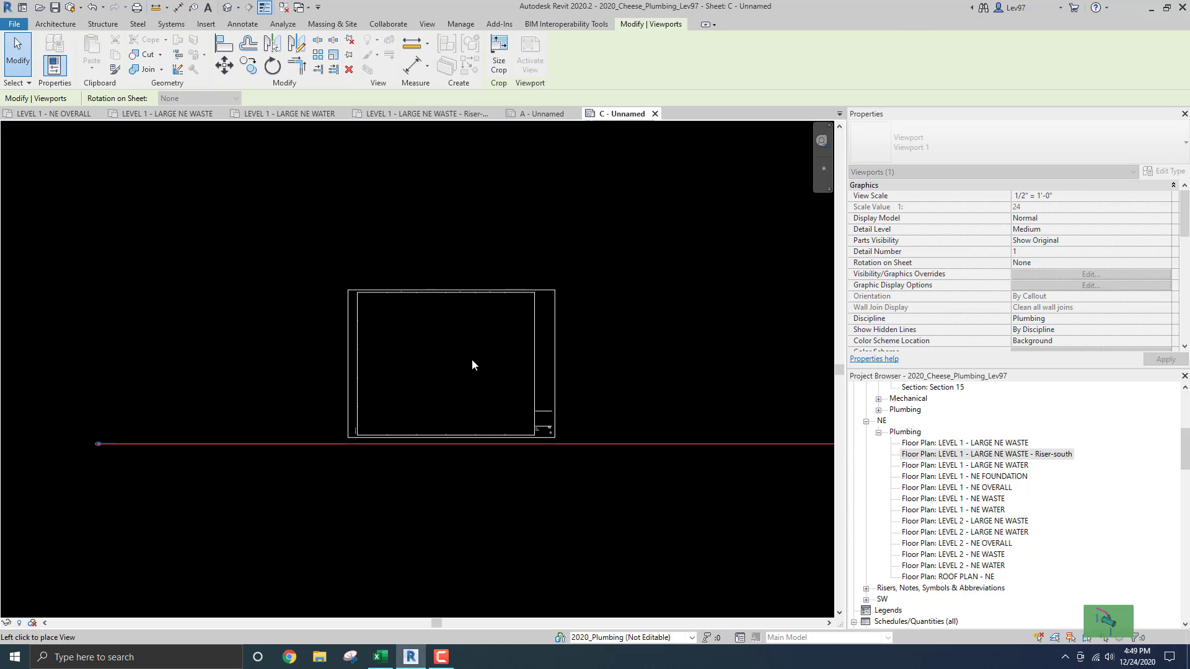
click(471, 258)
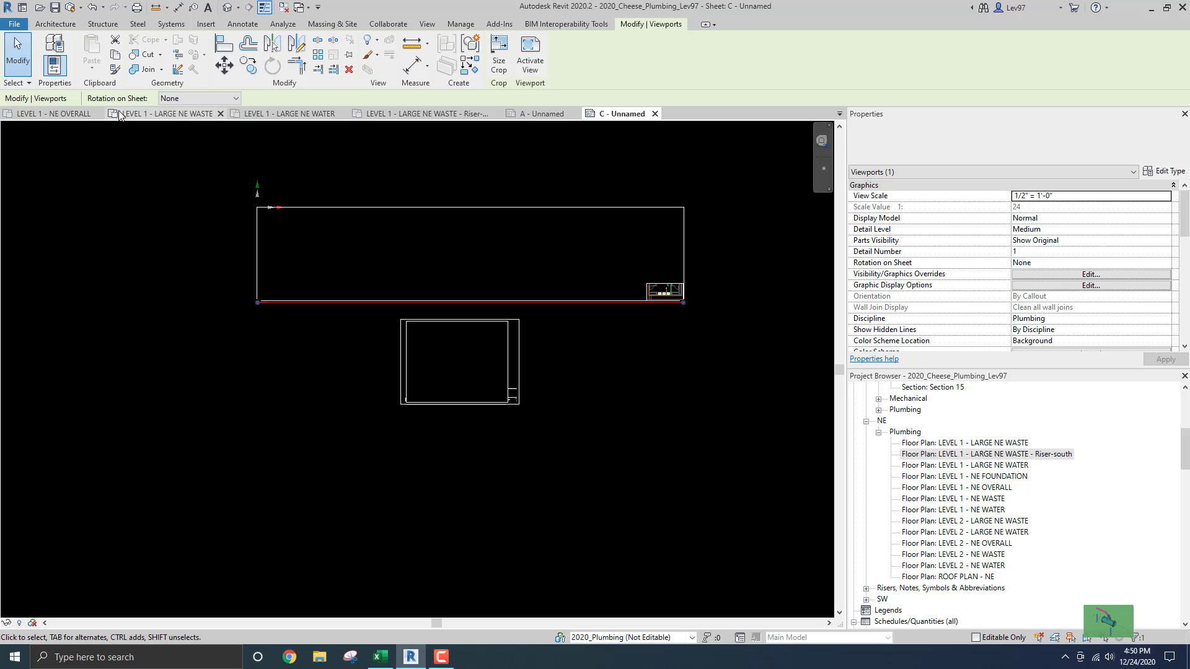
click(97, 114)
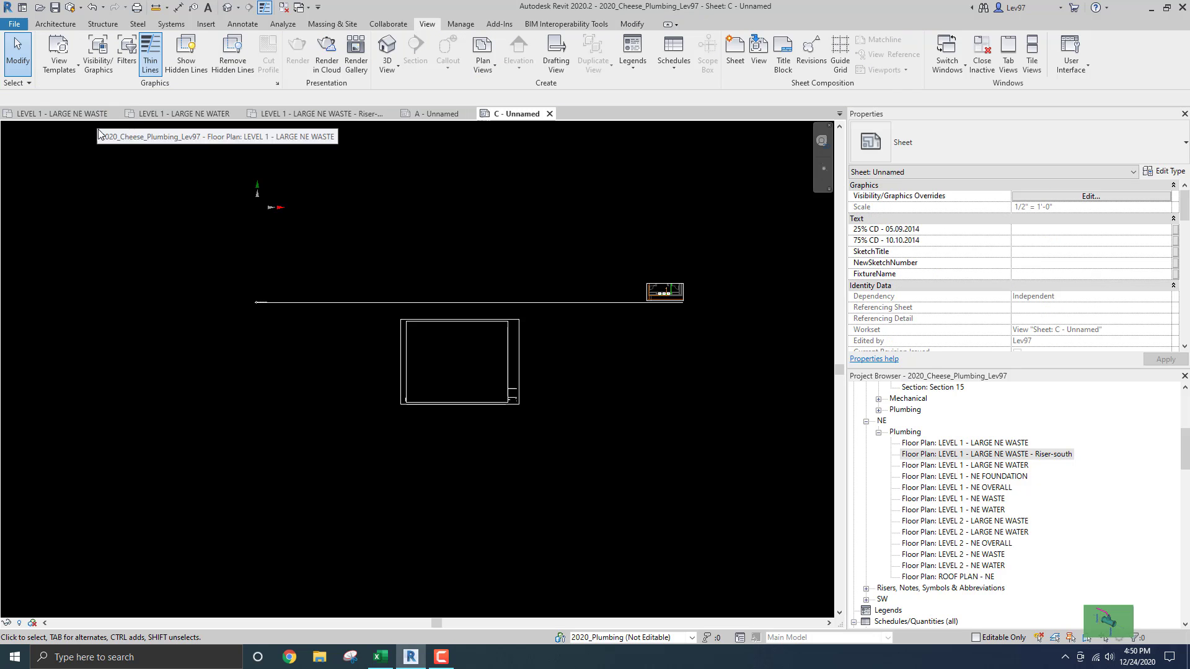
click(88, 115)
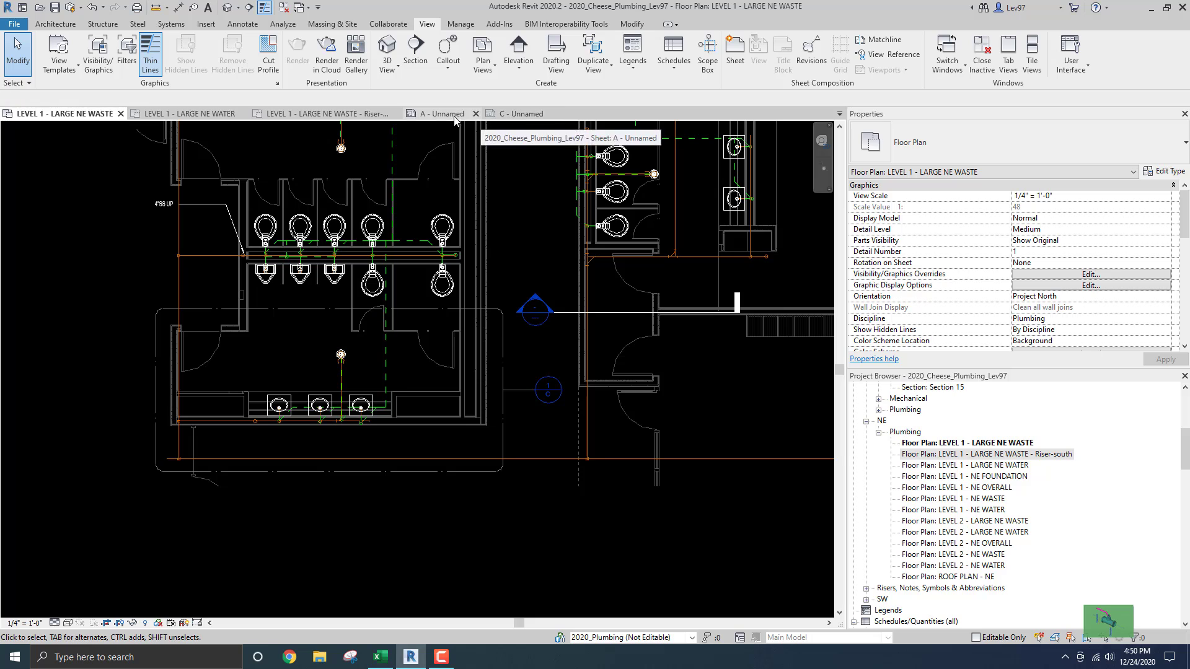
Step: Change the title block's Sheet Number property from C to B
click(518, 115)
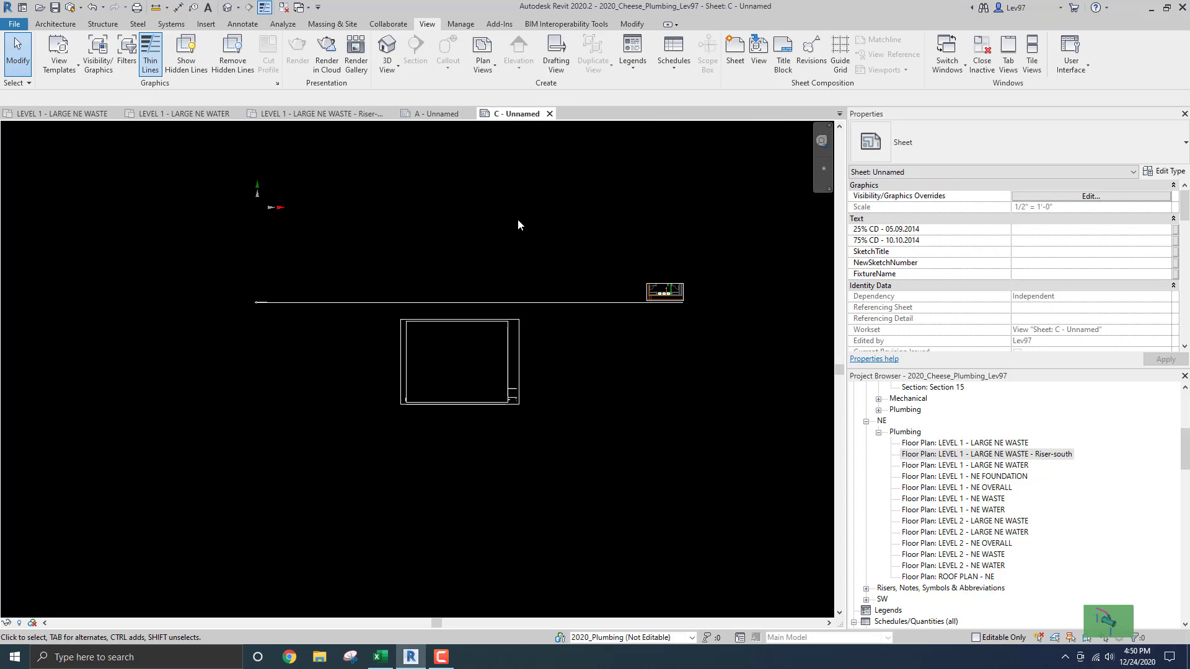
scroll(505, 406, up, 4)
scroll(545, 380, up, 2)
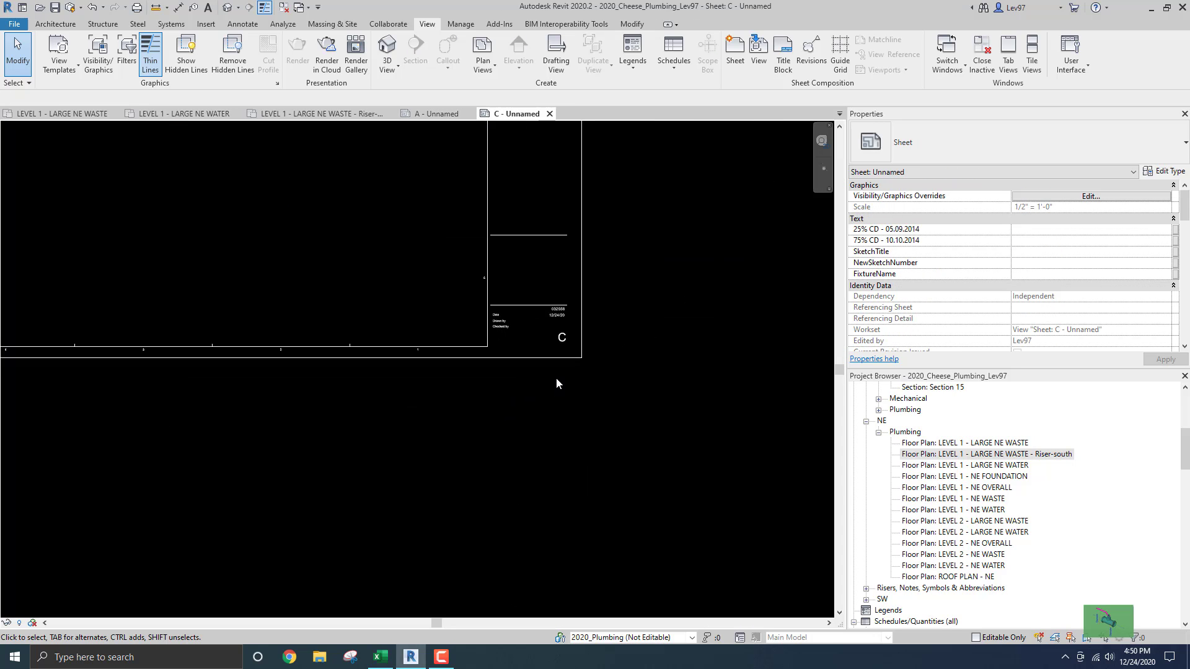
click(520, 364)
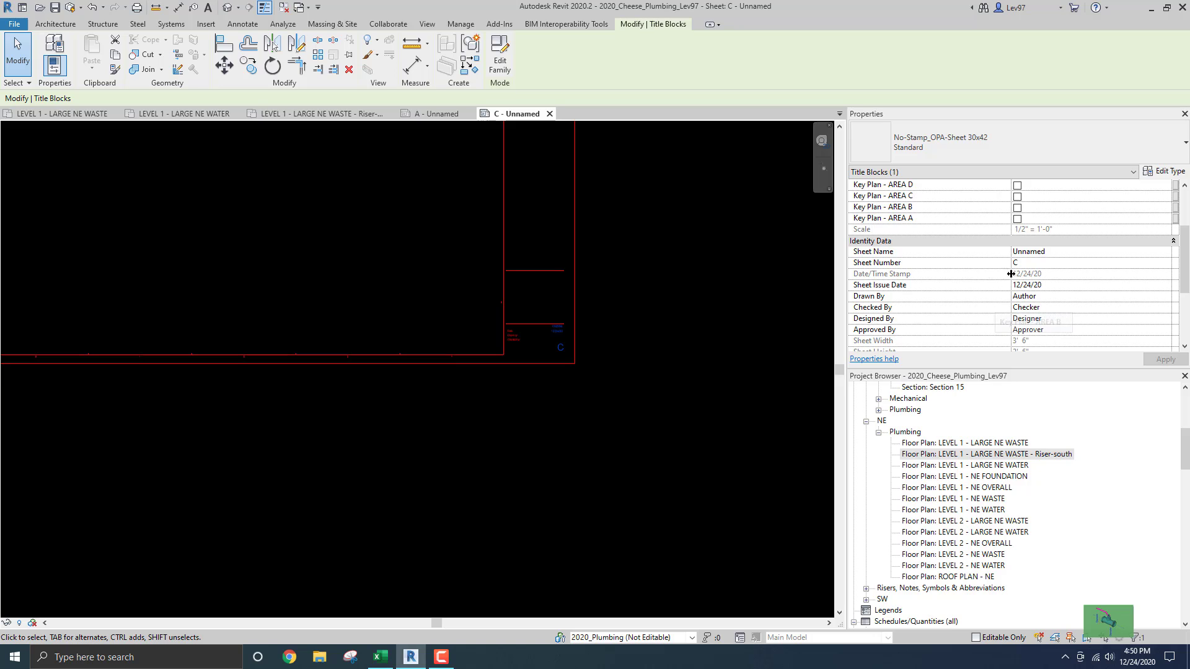
click(1047, 263)
text(B)
key(Return)
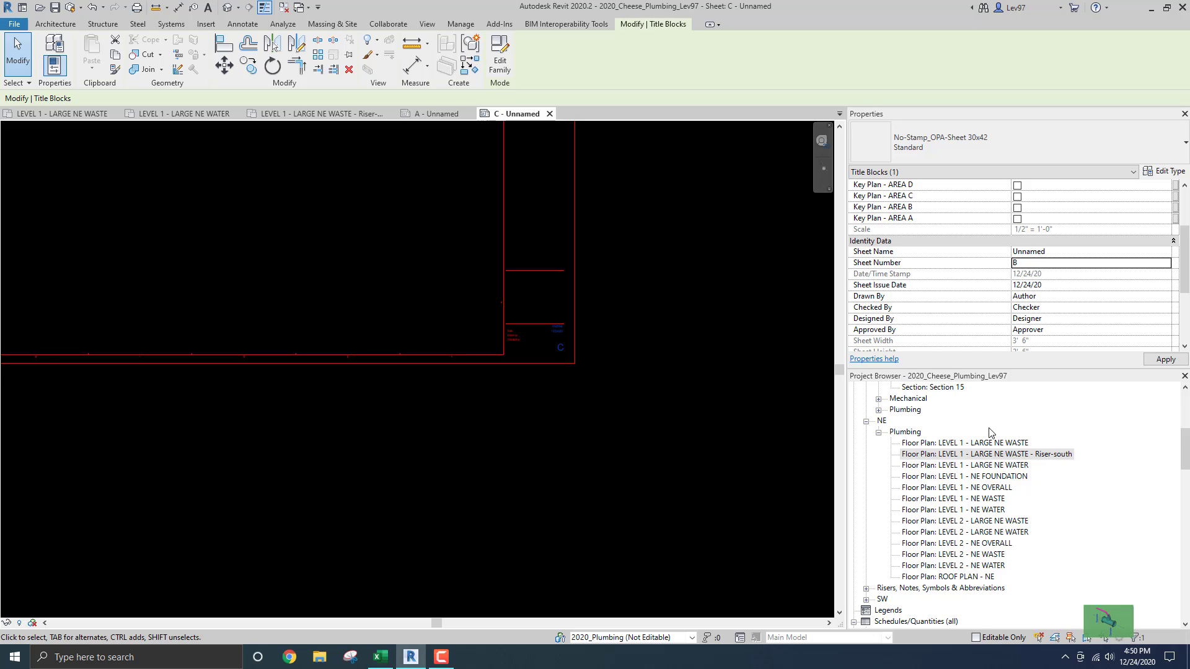
click(711, 369)
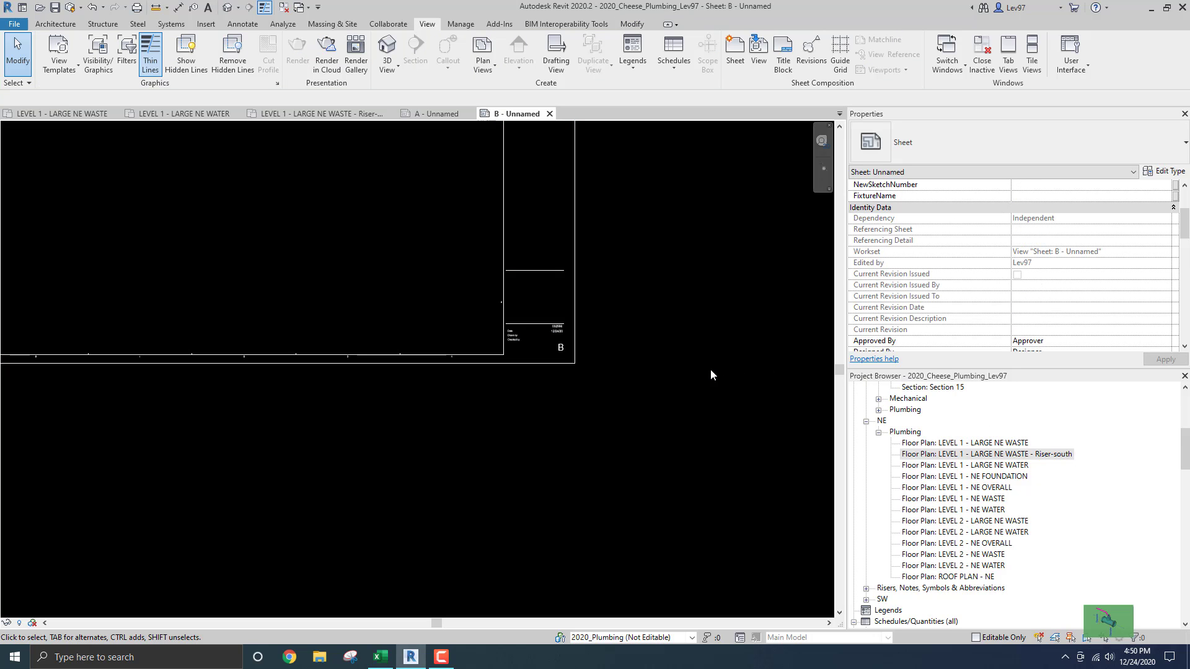
Step: Drag the Riser-south viewport down and left on sheet B, nudging it with the arrow keys
scroll(699, 365, down, 1)
scroll(697, 365, down, 3)
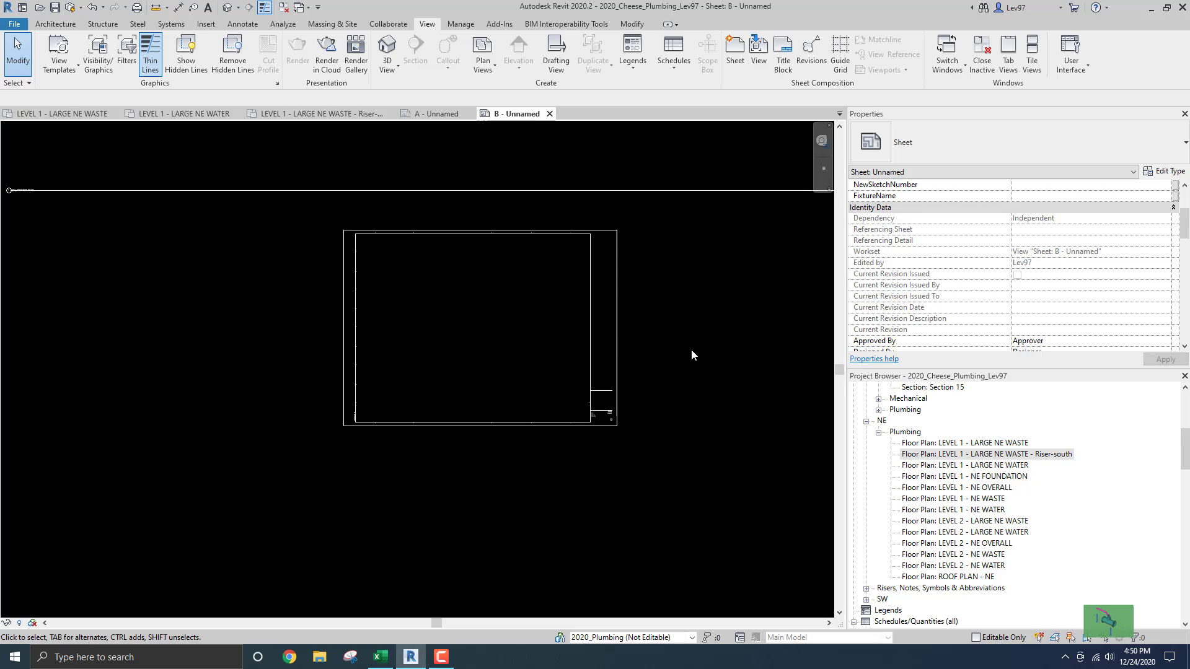
scroll(691, 353, down, 4)
middle_drag(693, 350, 588, 378)
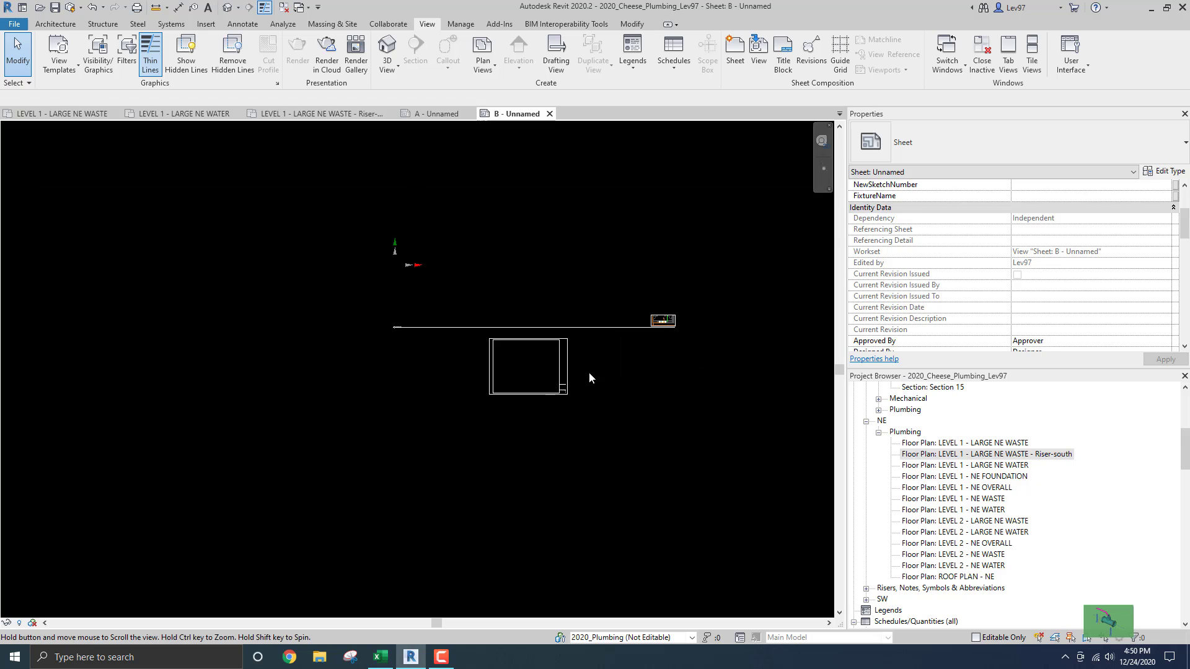
click(612, 330)
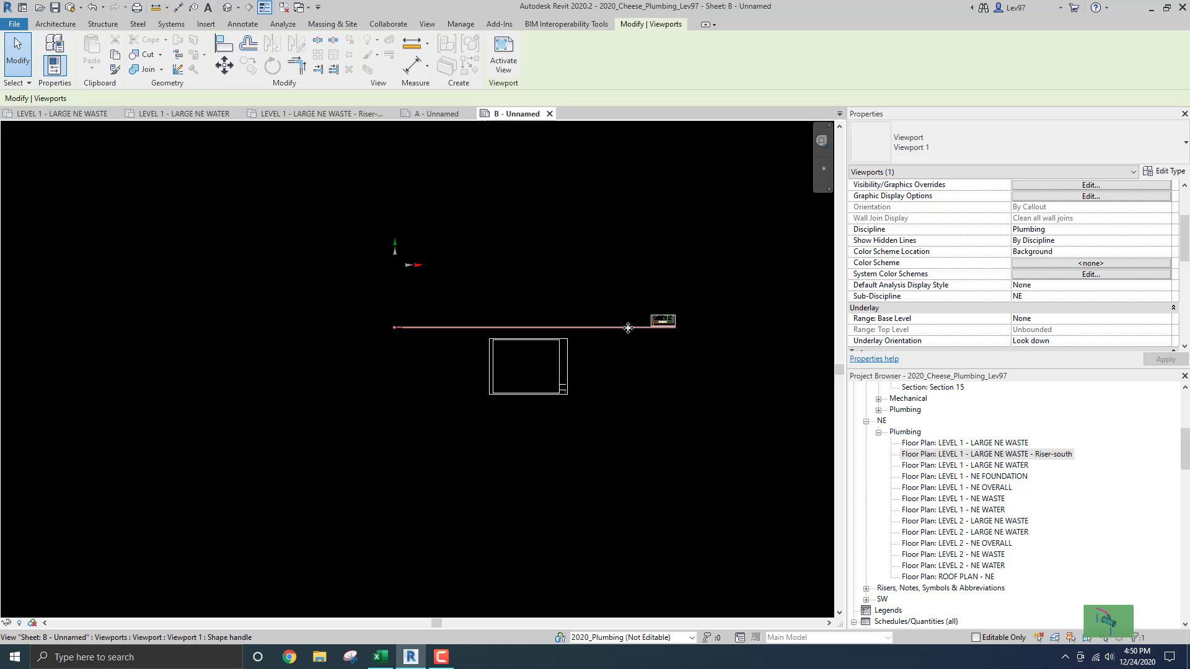
drag(628, 328, 500, 389)
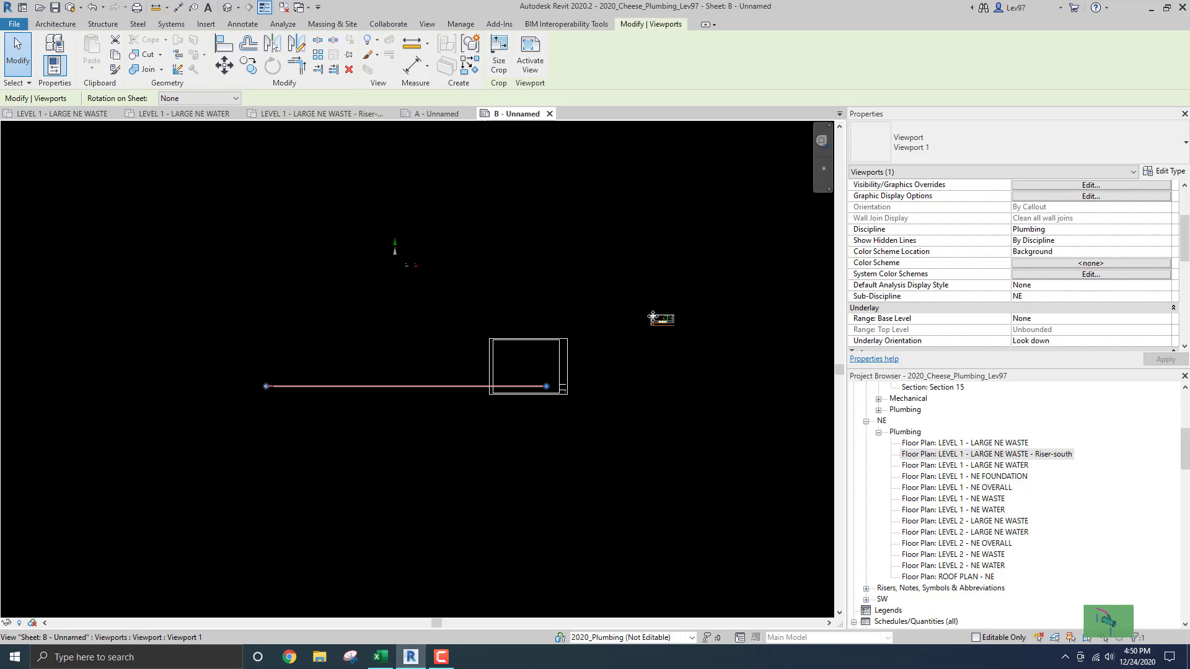
drag(639, 327, 529, 347)
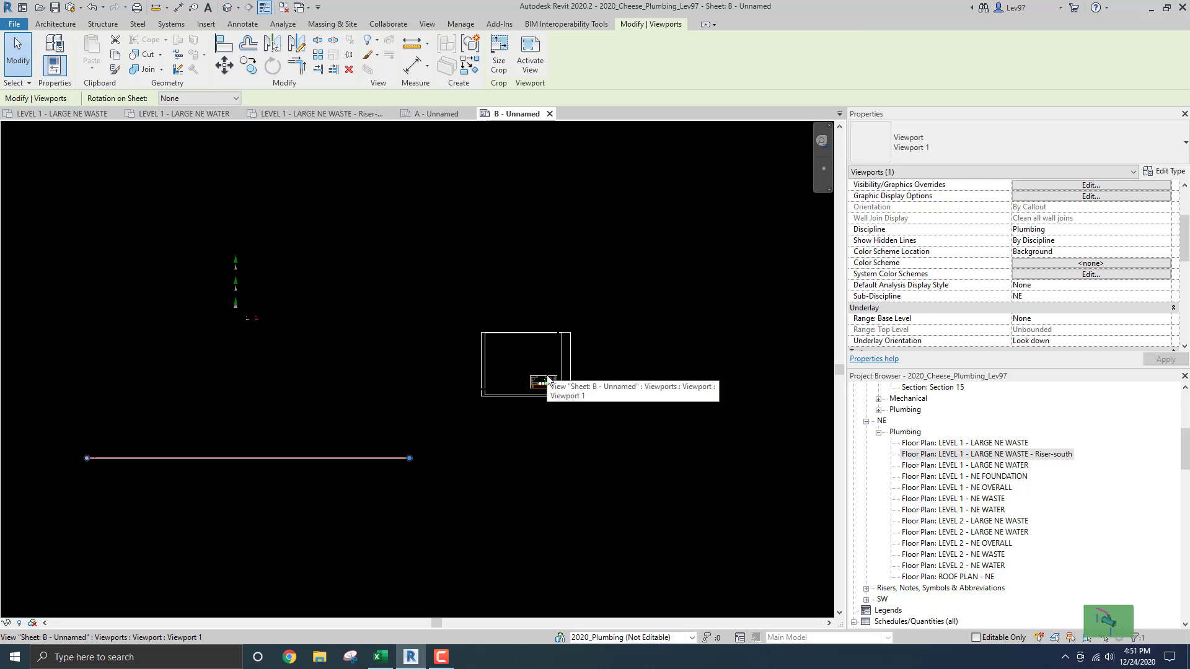
drag(352, 463, 696, 391)
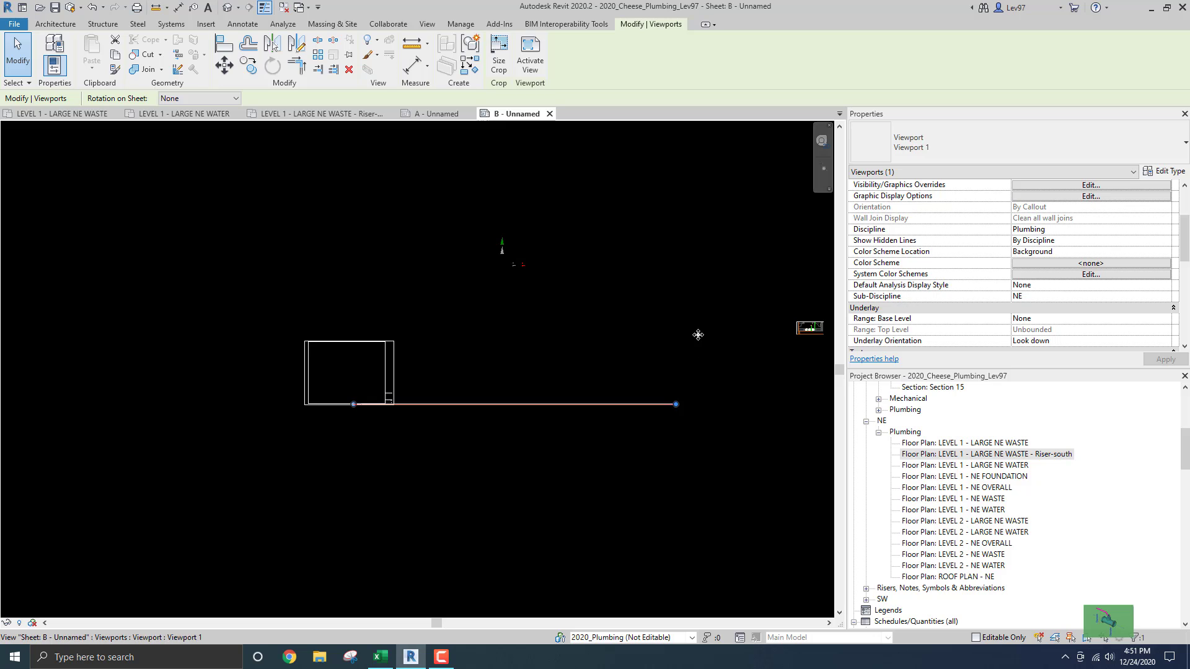
middle_drag(645, 338, 306, 391)
key(Left)
key(Left)
key(Left)
key(Left)
key(Left)
key(Left)
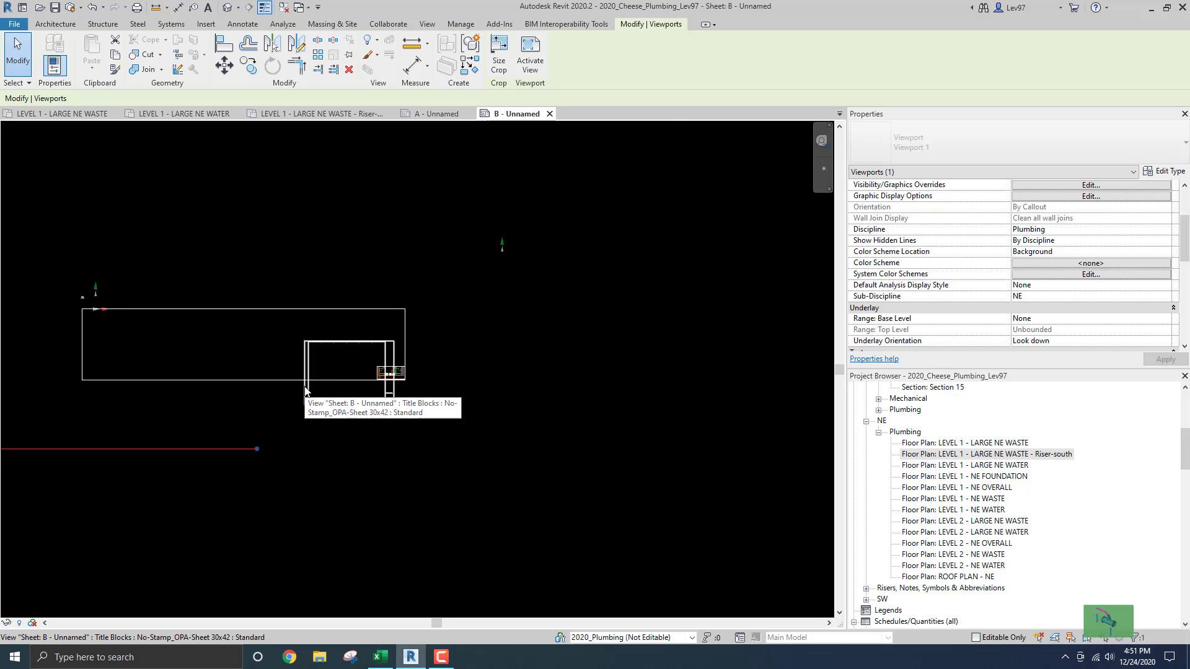
key(Left)
key(Left)
key(Left)
key(Left)
key(Left)
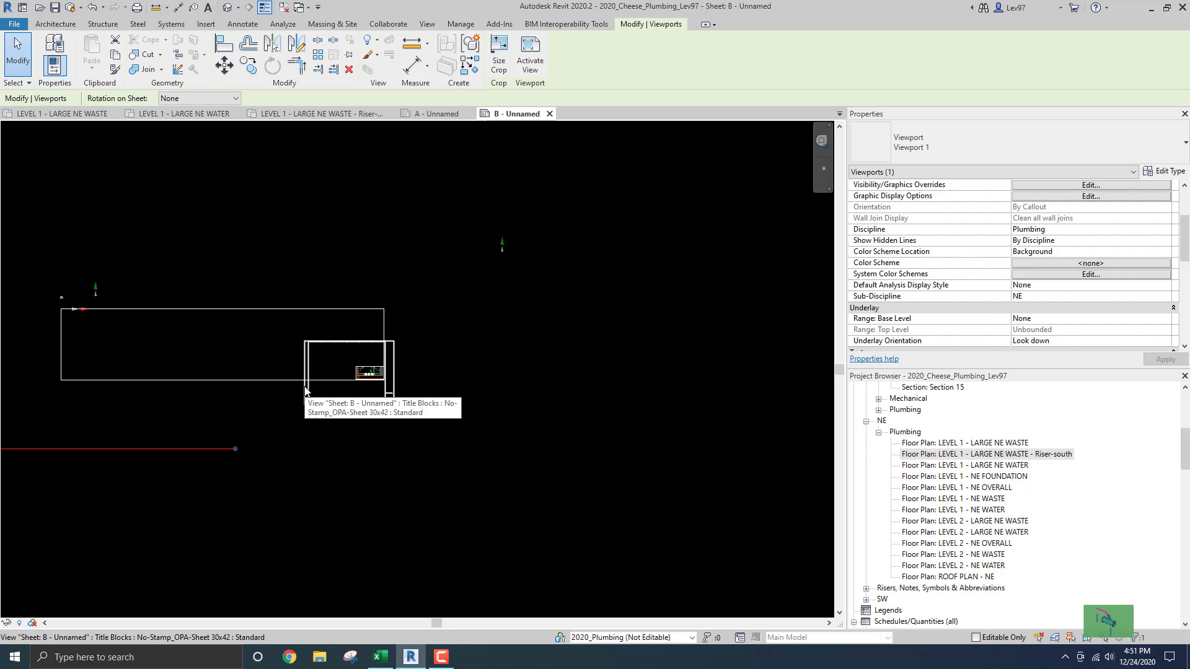
key(Down)
key(Down)
key(Down)
key(Down)
key(Down)
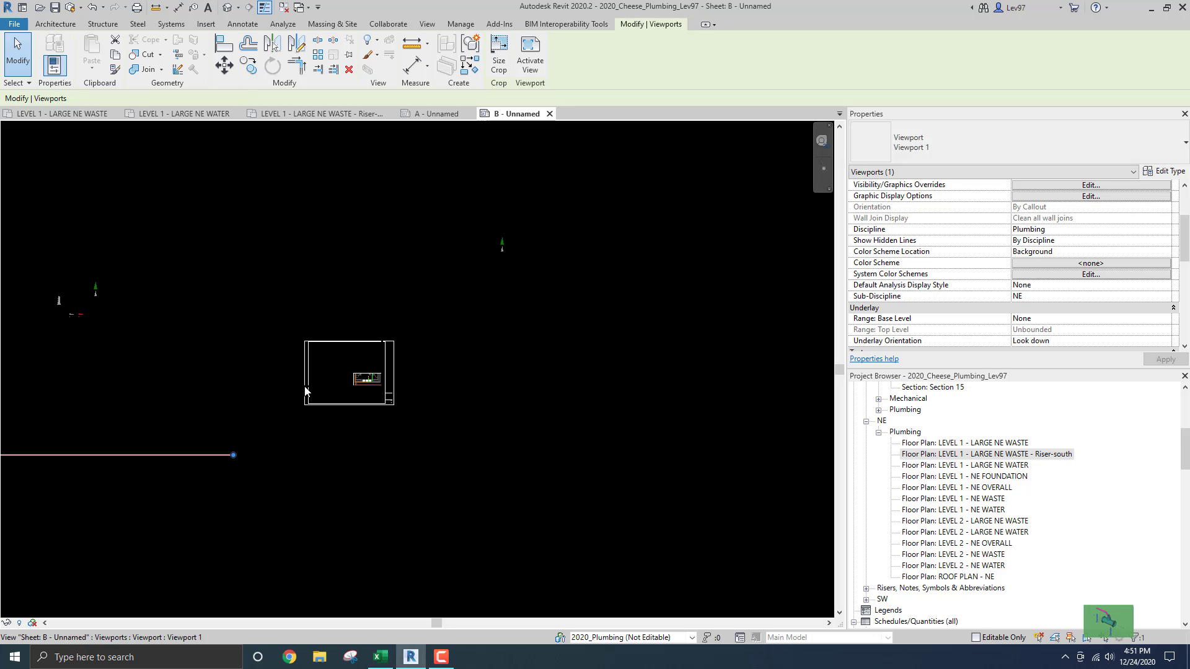
key(Down)
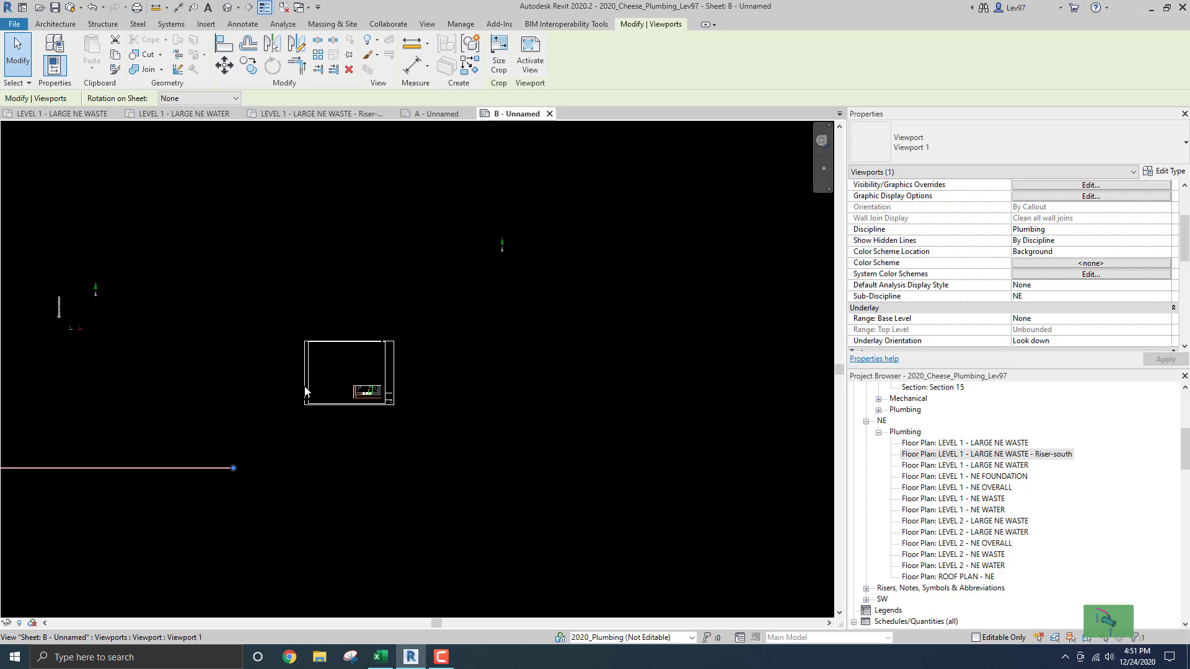
key(Escape)
Step: Move the viewport into the lower-right area inside the title block border
scroll(342, 464, down, 2)
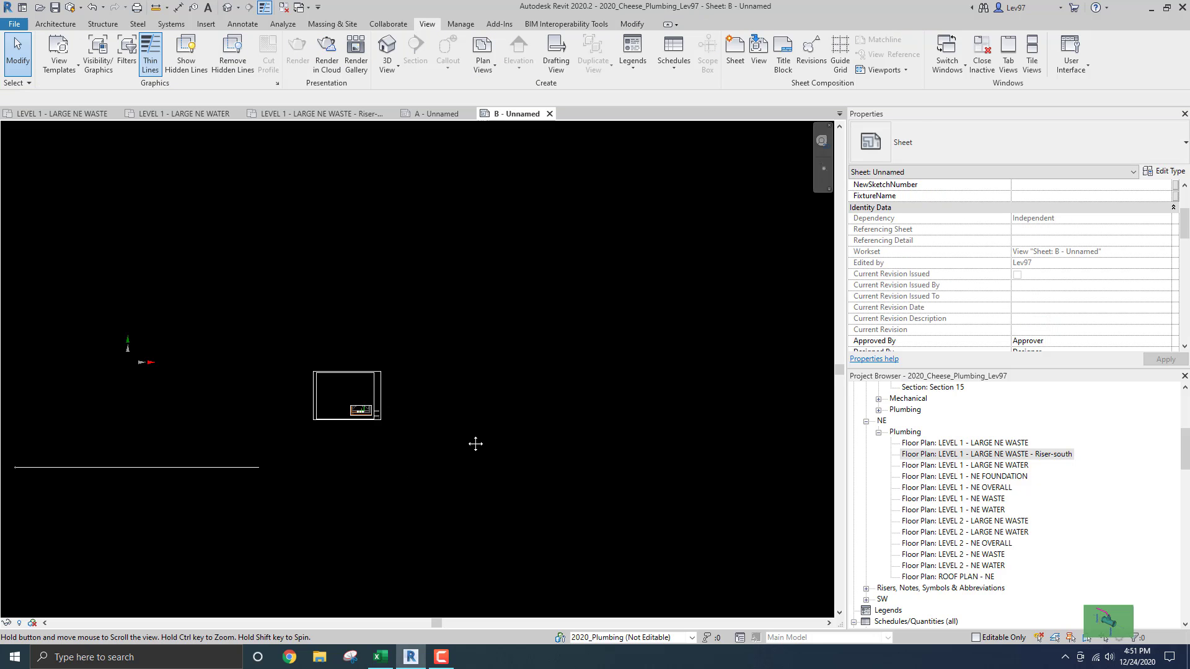
middle_drag(472, 444, 682, 313)
click(371, 336)
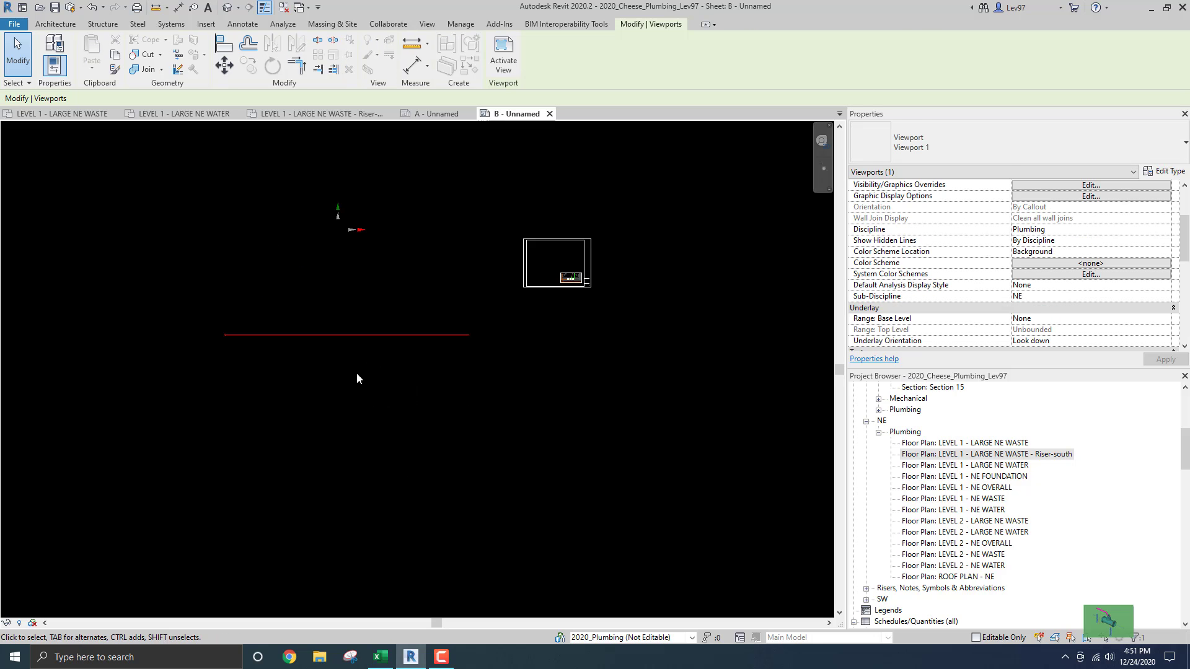
drag(322, 335, 664, 293)
click(660, 339)
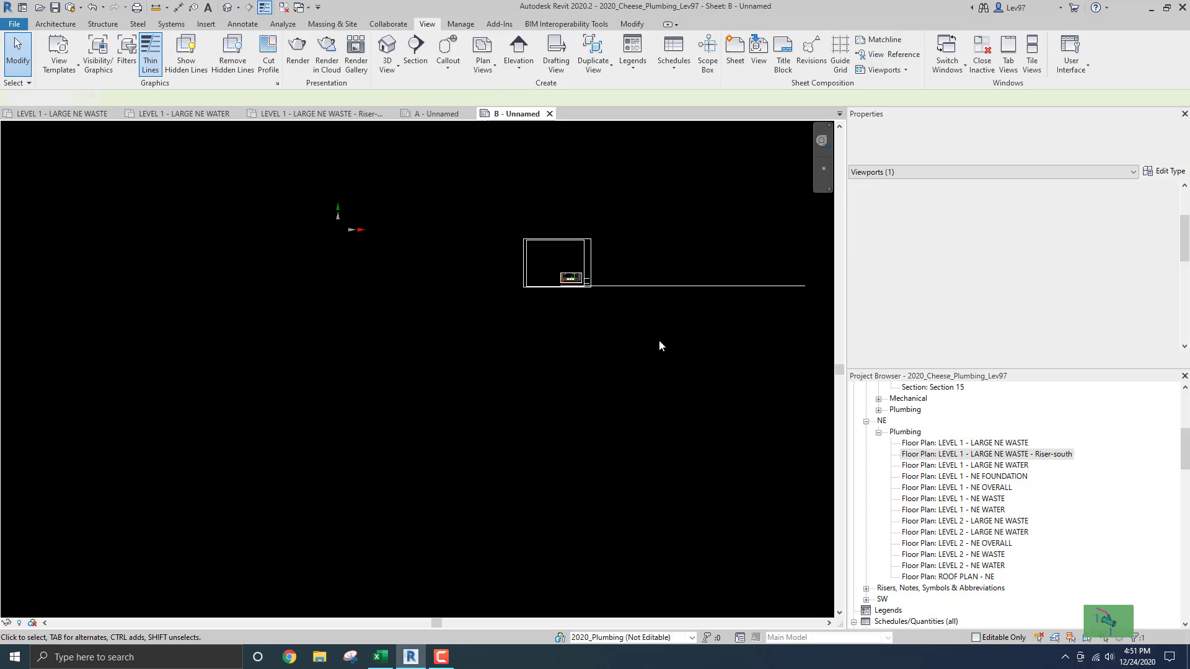
click(537, 291)
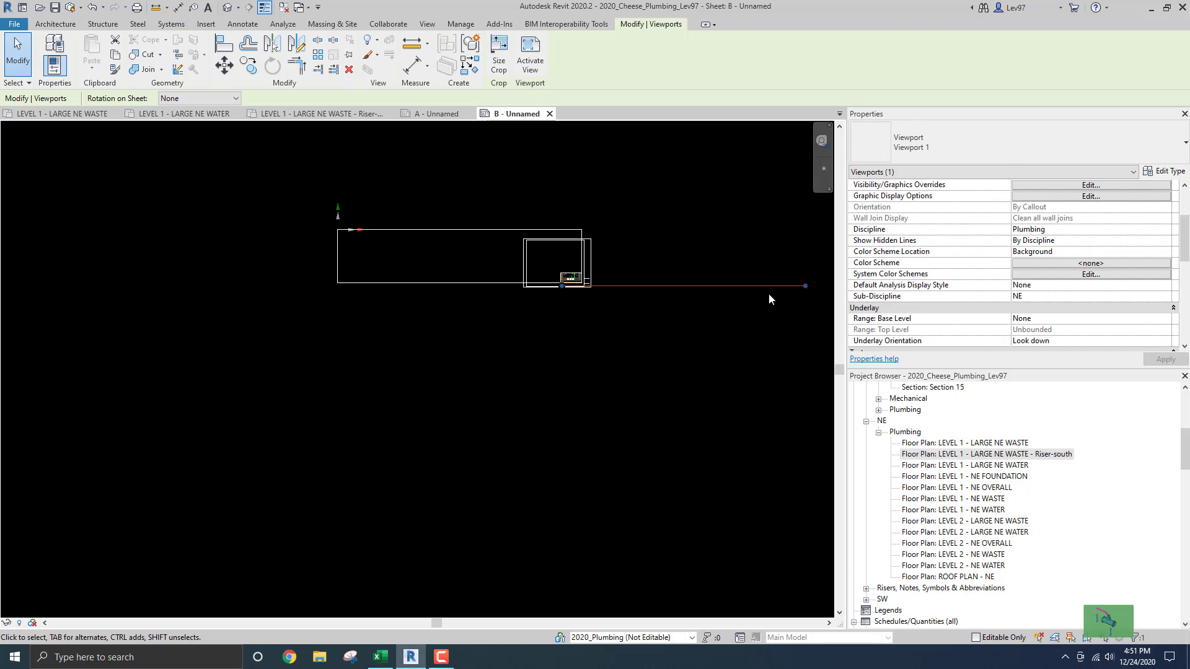
drag(807, 287, 578, 285)
scroll(578, 286, up, 6)
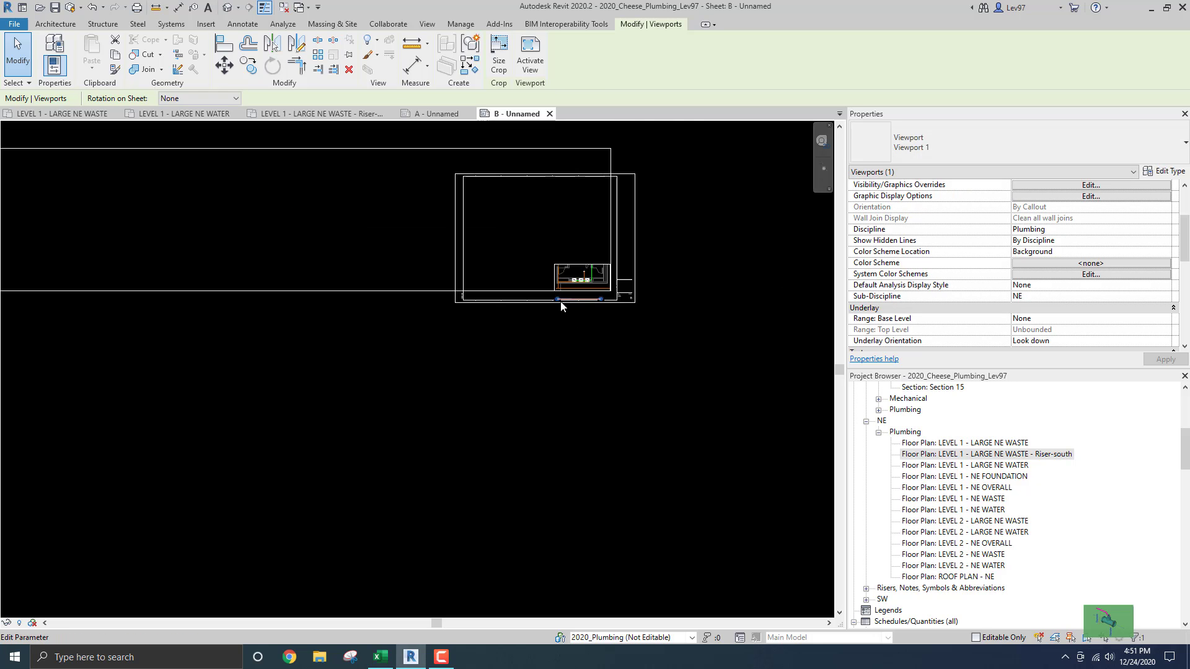
scroll(552, 333, up, 3)
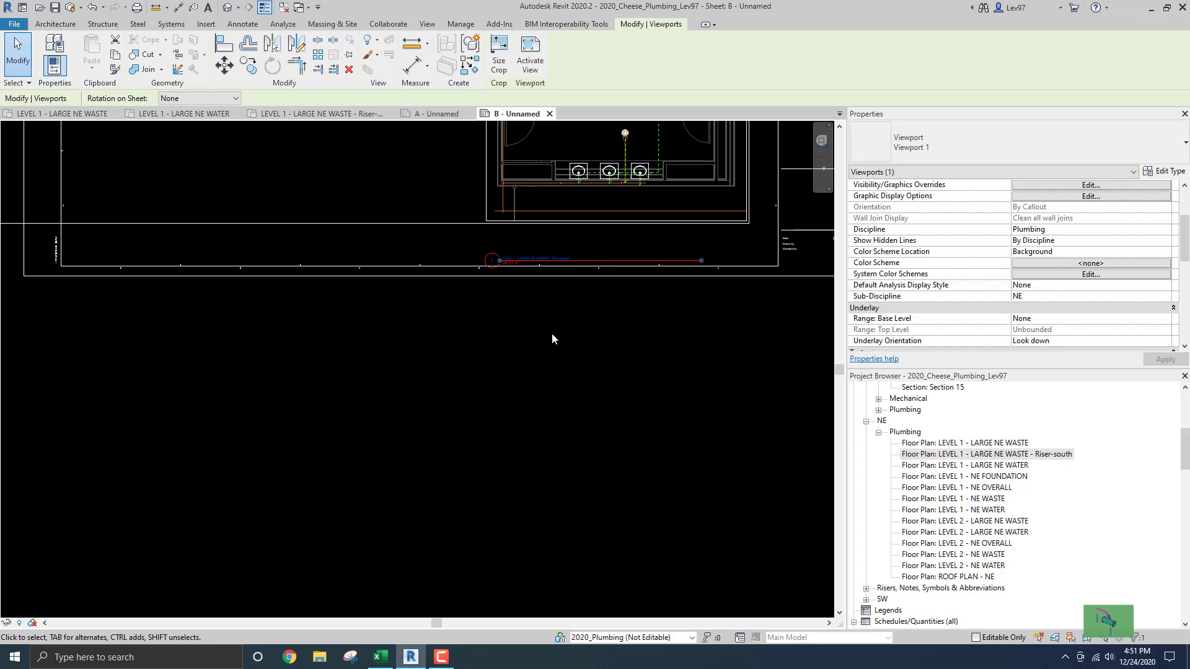
scroll(551, 333, up, 1)
click(551, 333)
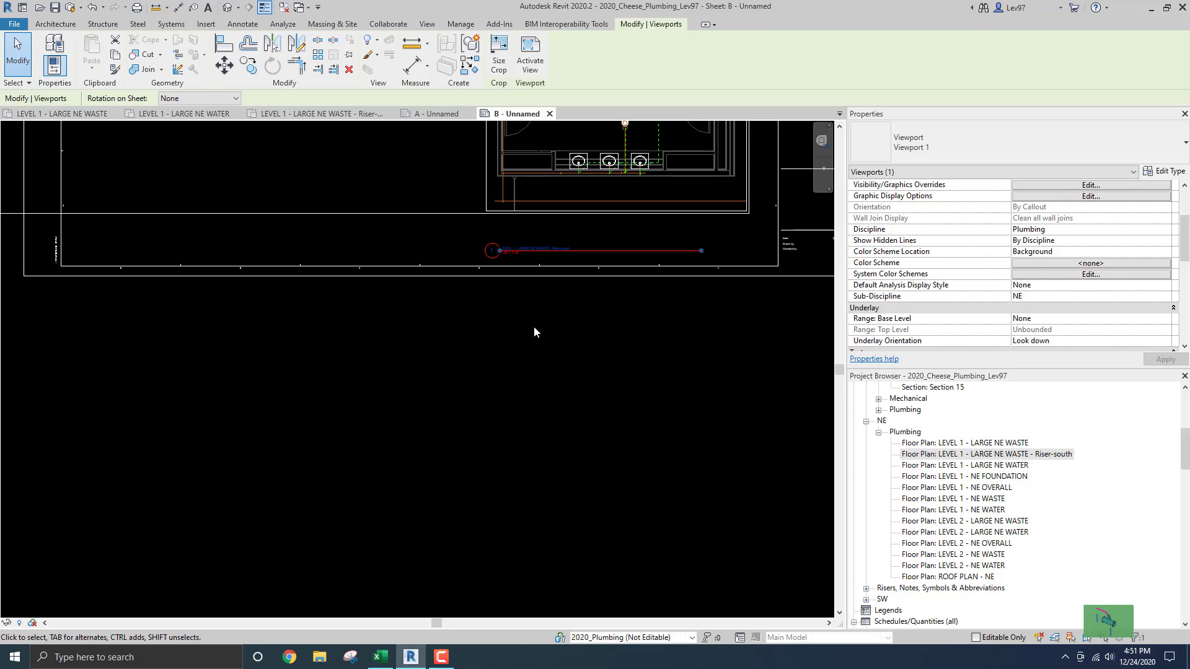
scroll(548, 316, down, 4)
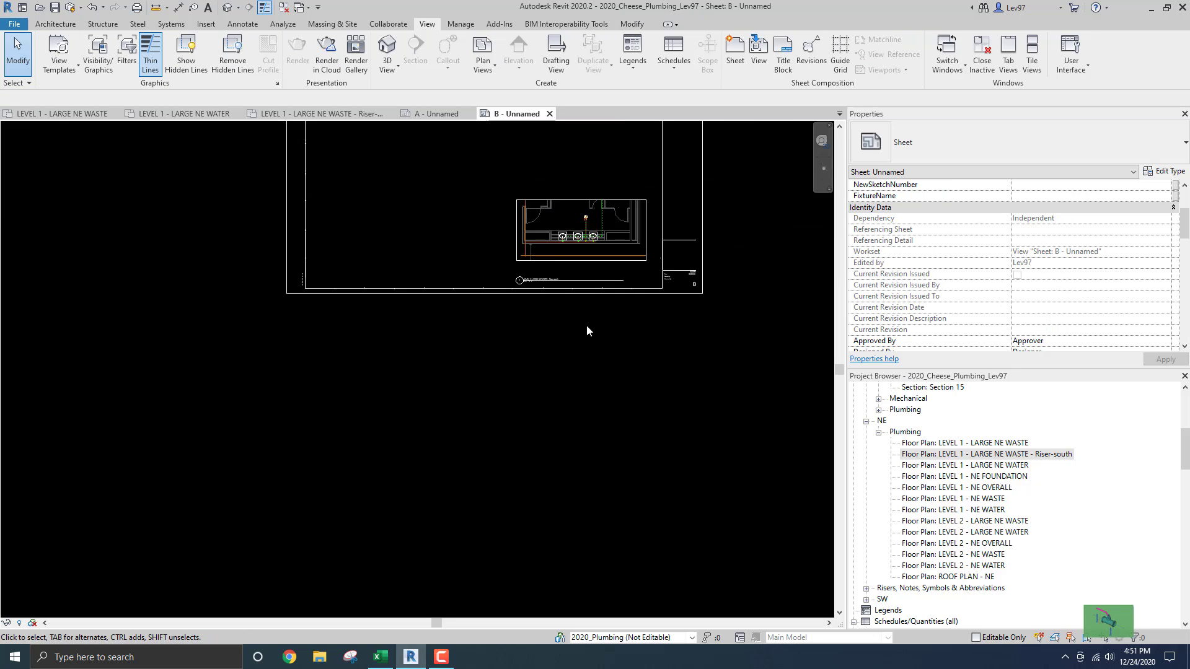
scroll(539, 329, up, 3)
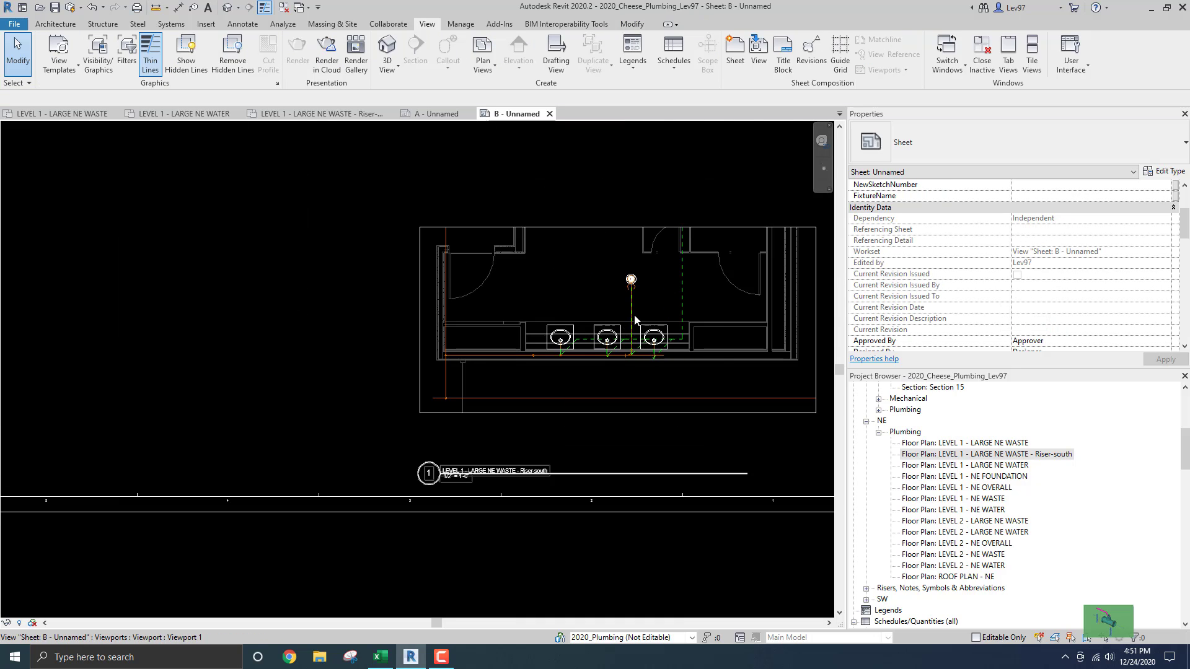
scroll(625, 315, down, 1)
scroll(625, 315, down, 2)
scroll(623, 314, down, 3)
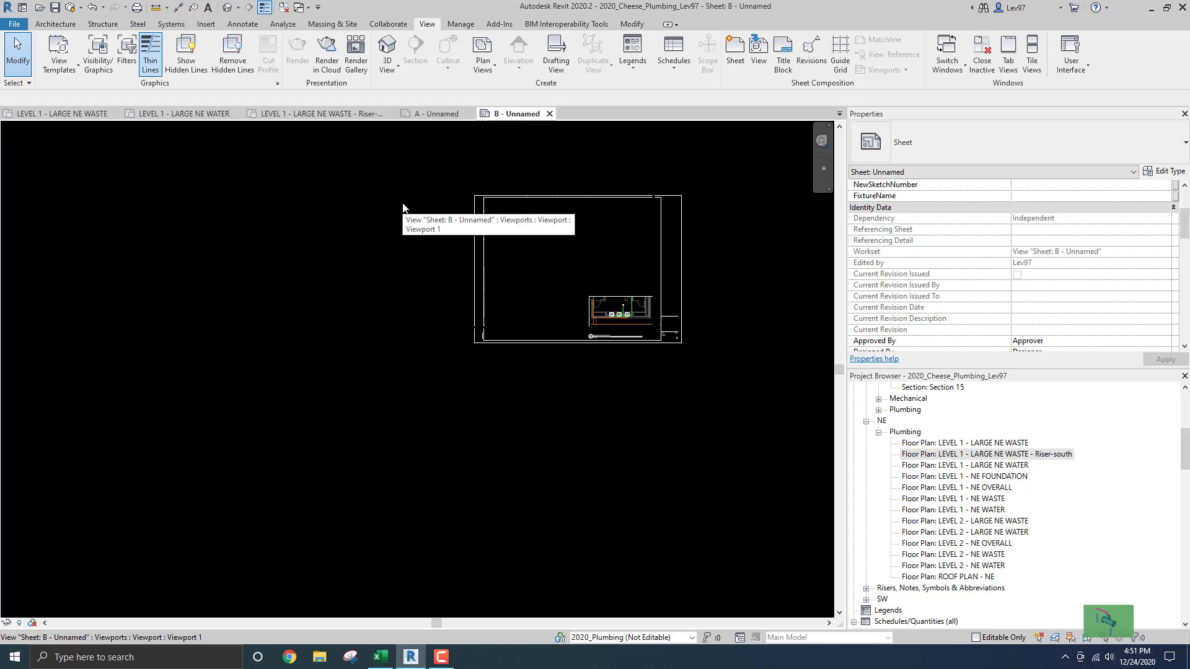
drag(1185, 446, 1185, 409)
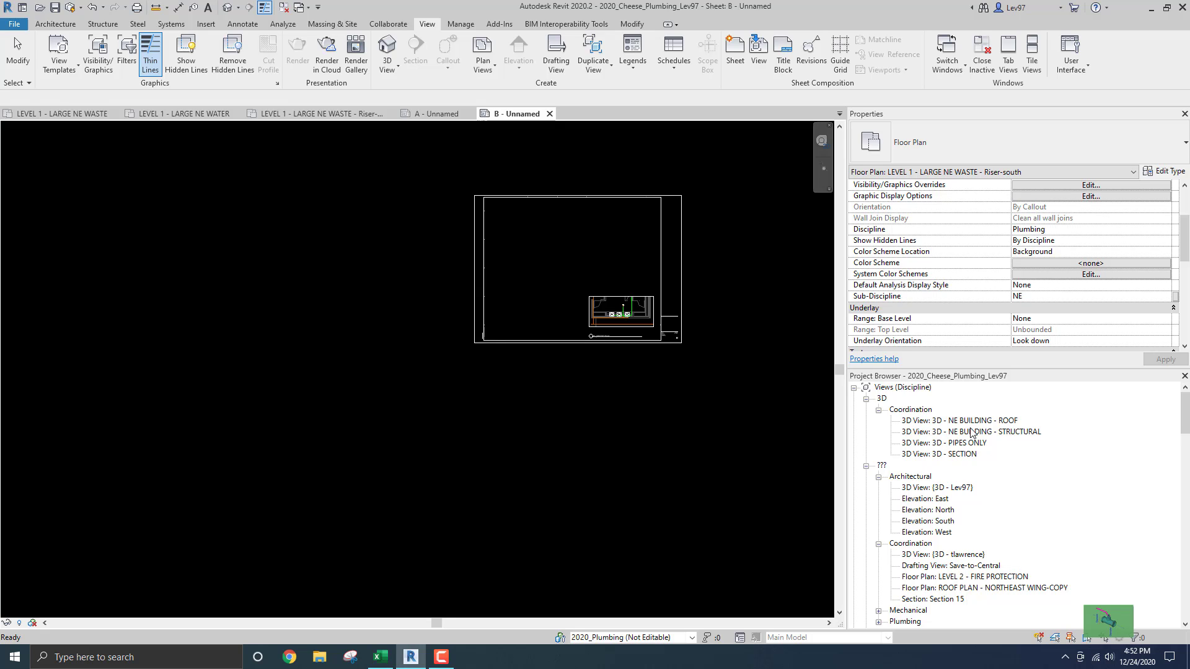
Step: Duplicate the 3D - SECTION view to create 3D - SECTION Copy 1
click(925, 456)
right_click(924, 456)
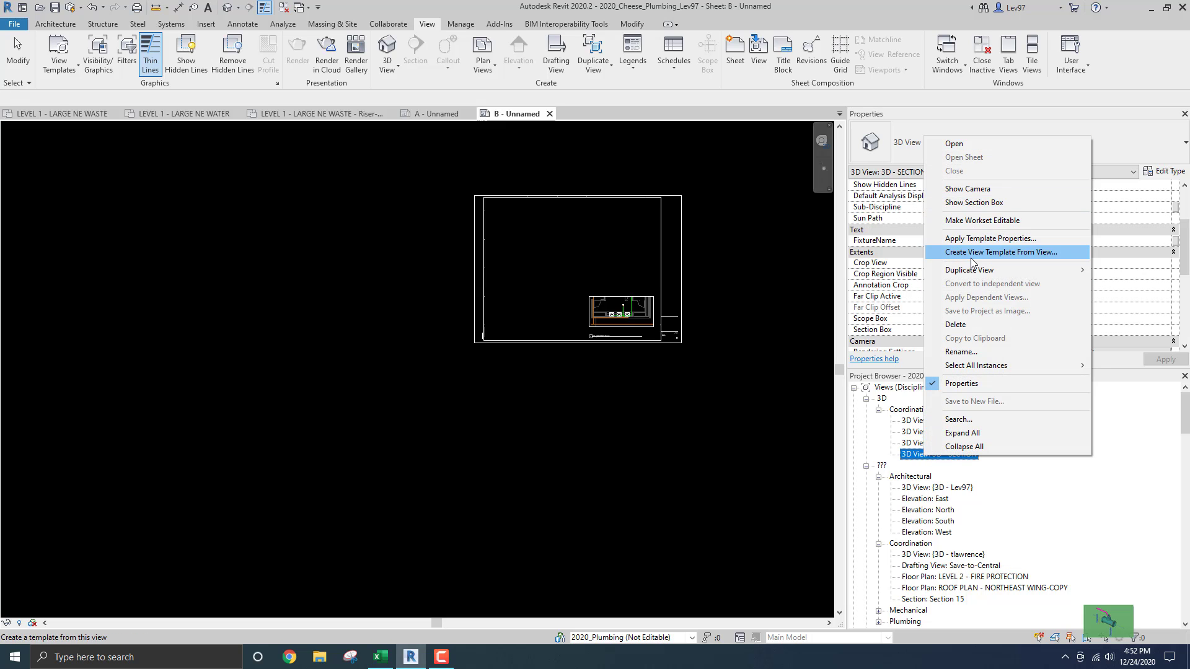
mouse_move(973, 277)
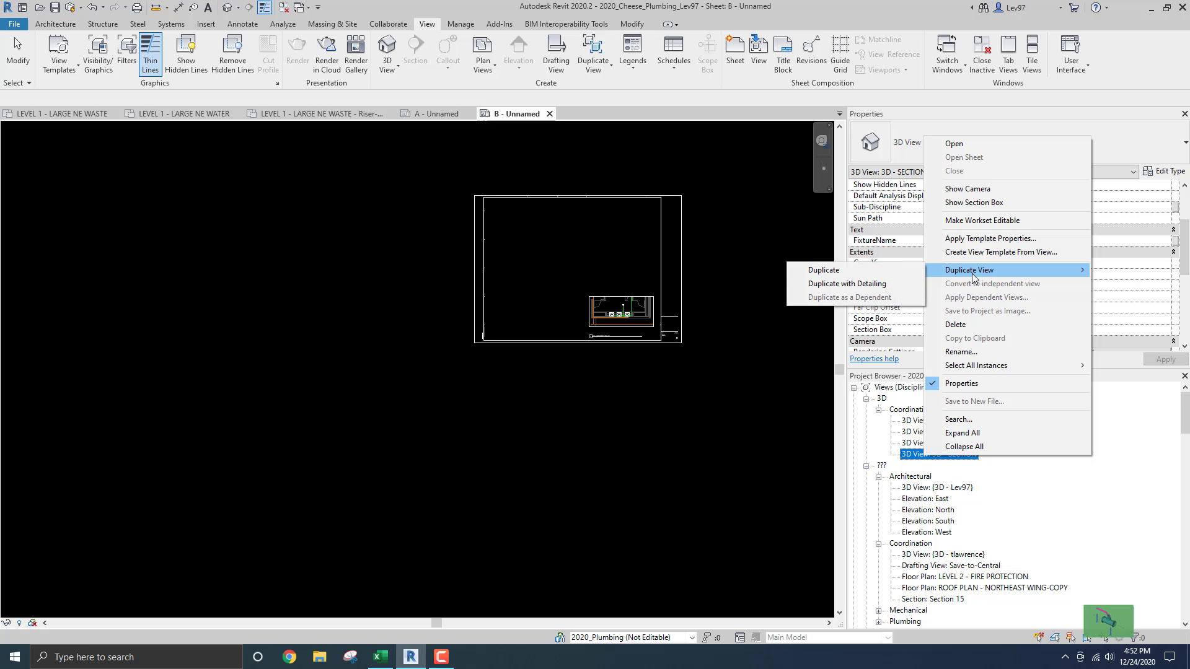
click(822, 271)
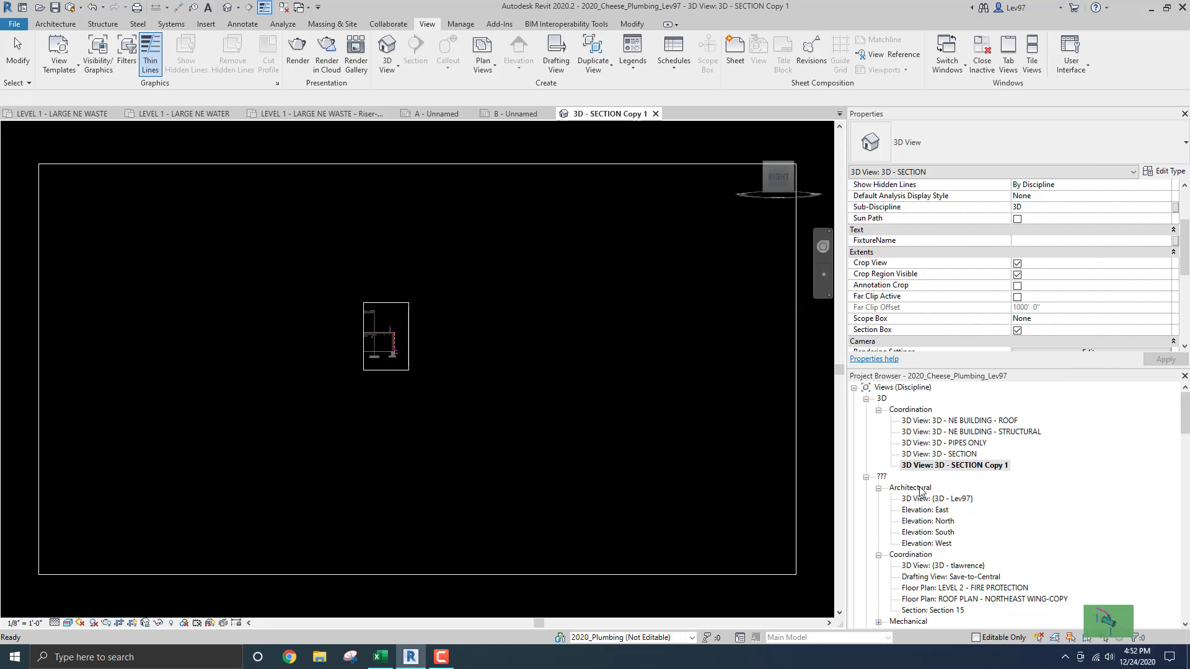
Step: Open Rename on 3D - SECTION Copy 1 and confirm it with its name unchanged
right_click(963, 470)
click(997, 363)
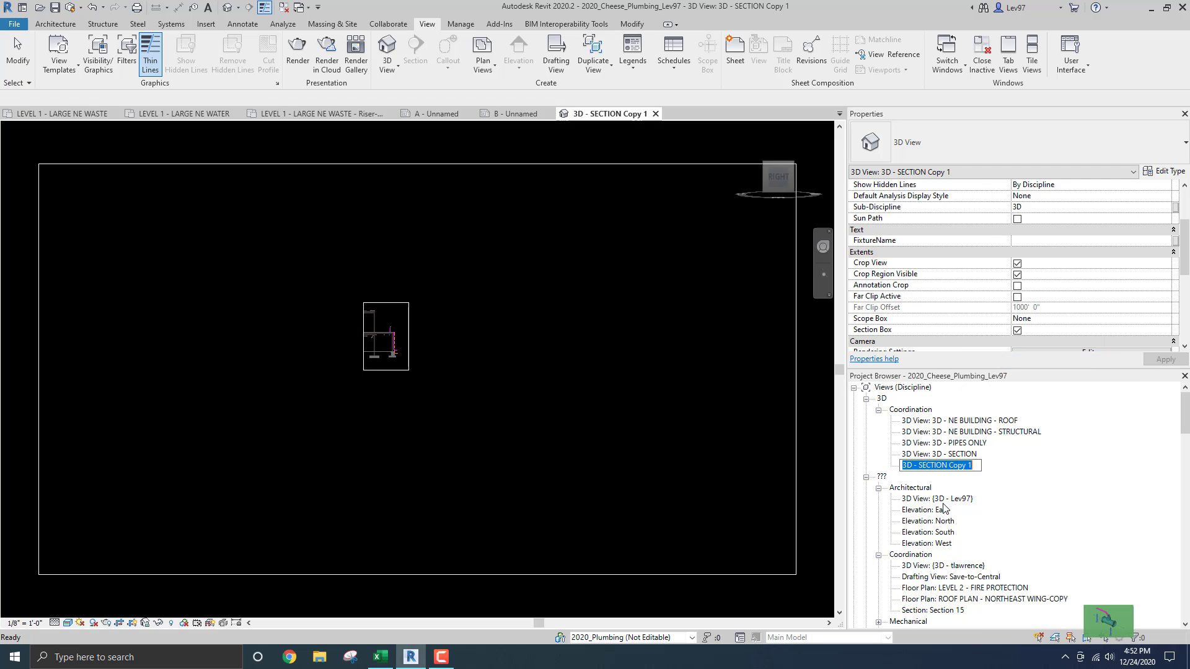
key(Return)
scroll(1004, 527, down, 4)
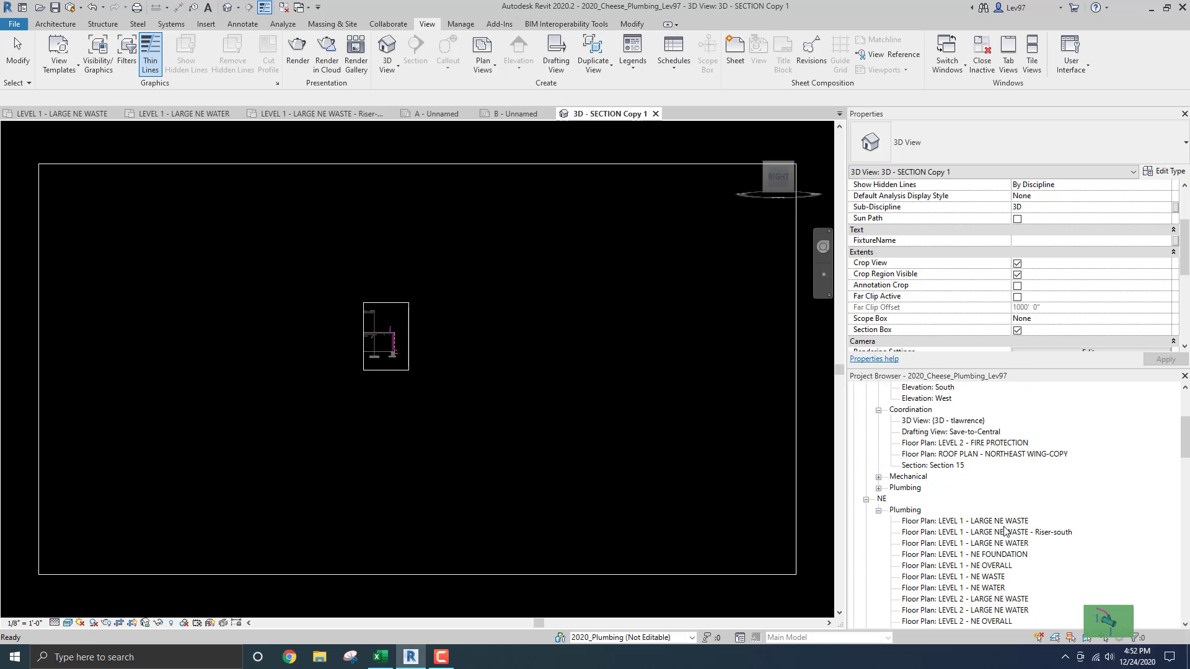
Step: Open Rename on the Riser-south floor plan and cancel, keeping its current name
click(1005, 532)
right_click(1005, 532)
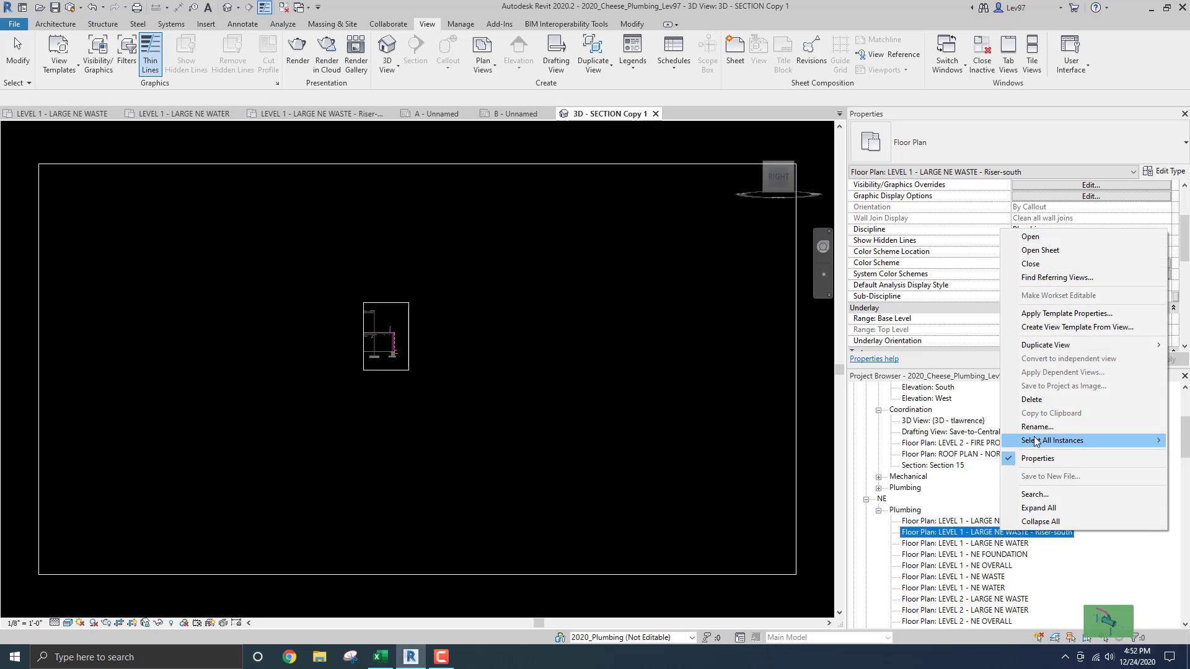
key(Escape)
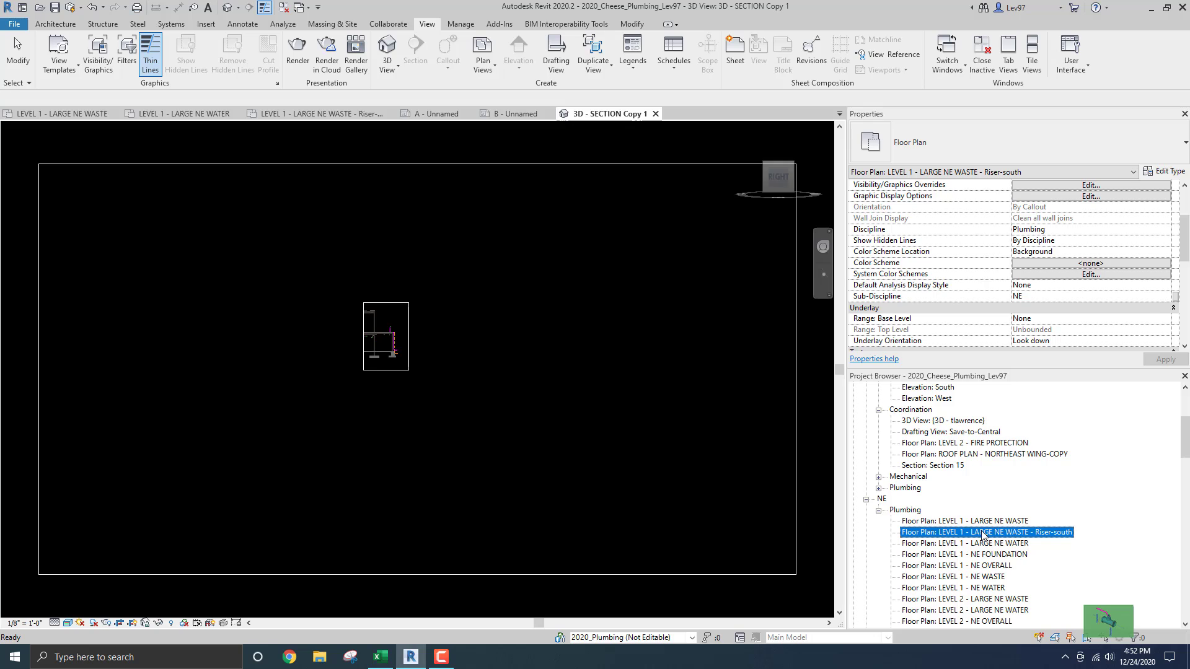
right_click(982, 534)
click(1016, 437)
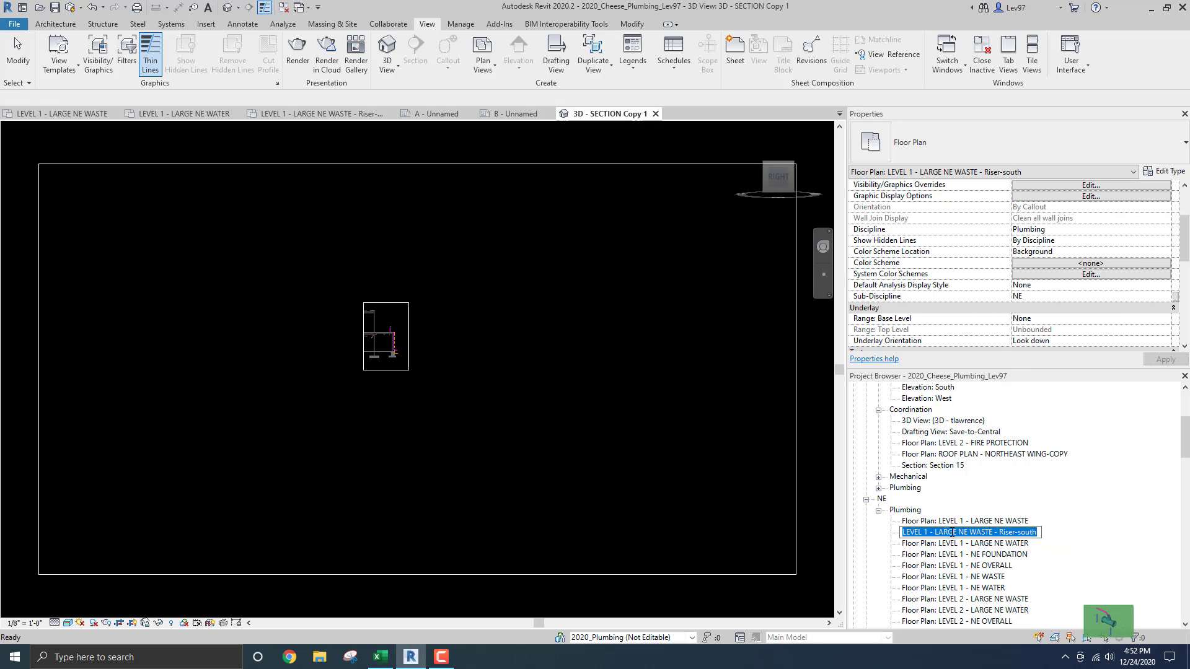
drag(934, 533, 1065, 523)
key(Escape)
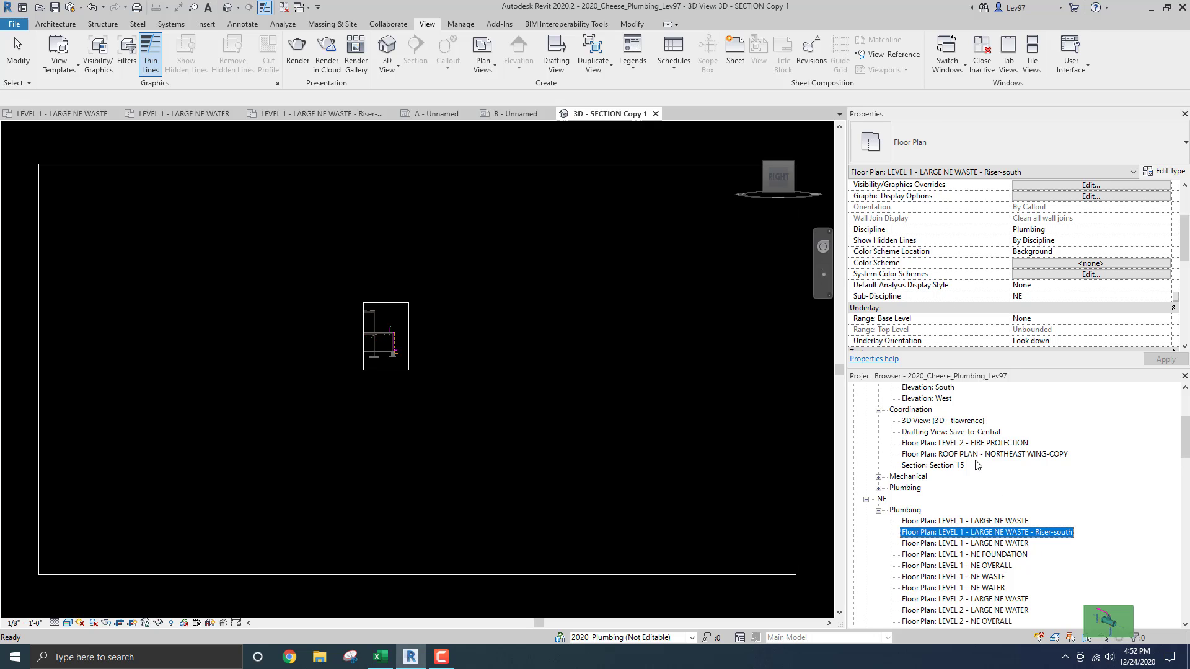
scroll(975, 468, up, 5)
Step: Rename 3D - SECTION Copy 1 to 3D - LARGE NE WASTE - Riser-south by pasting the riser name
click(966, 466)
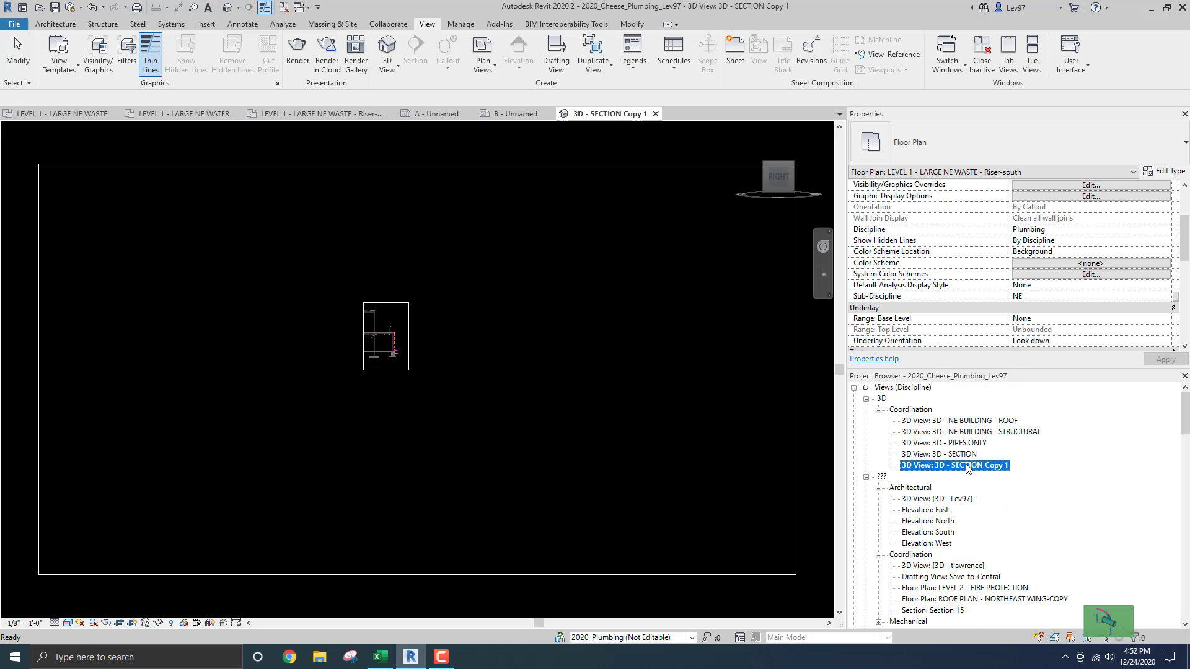
right_click(967, 465)
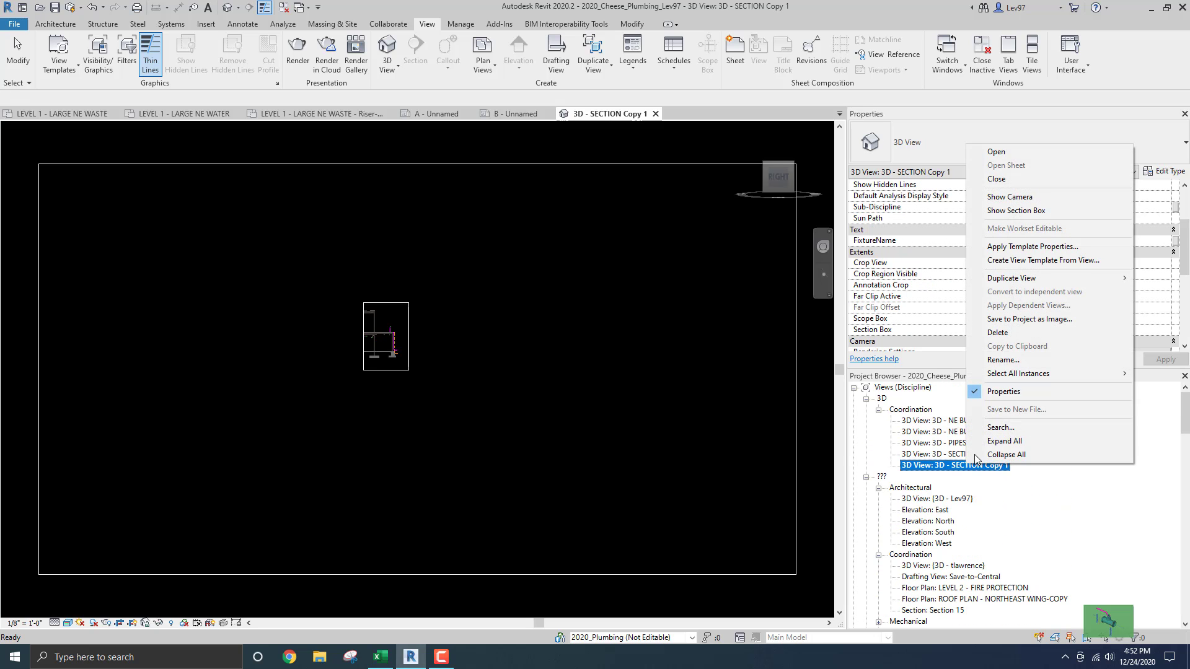
click(1002, 360)
drag(918, 466, 987, 470)
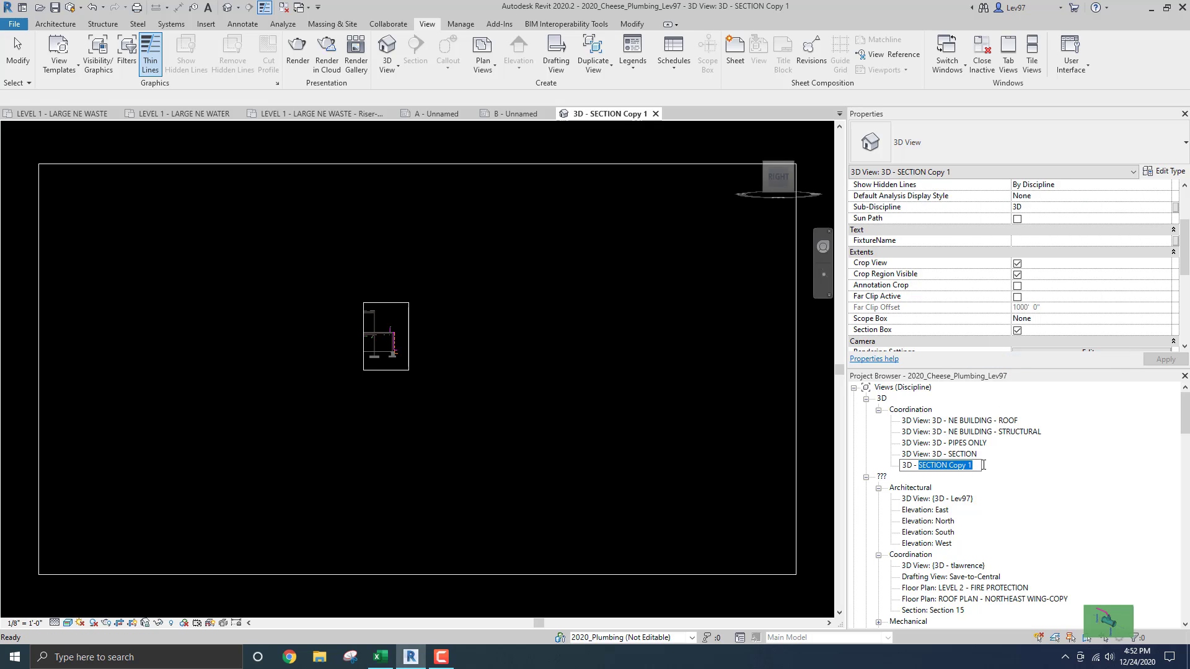
key(ctrl+v)
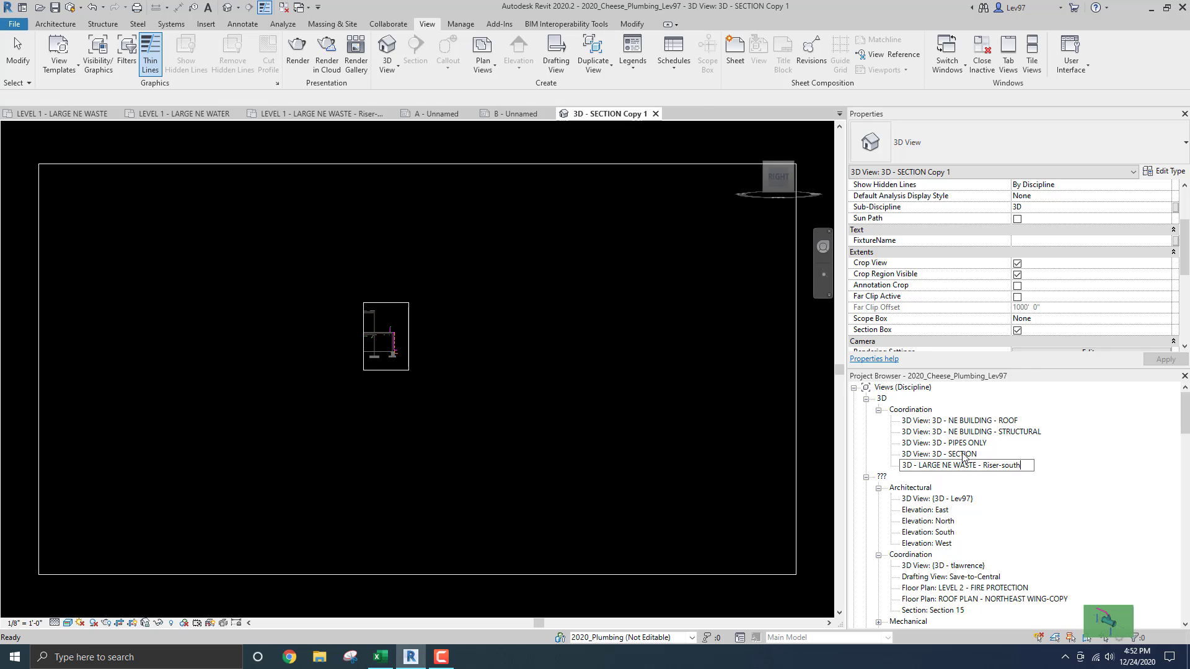
click(962, 455)
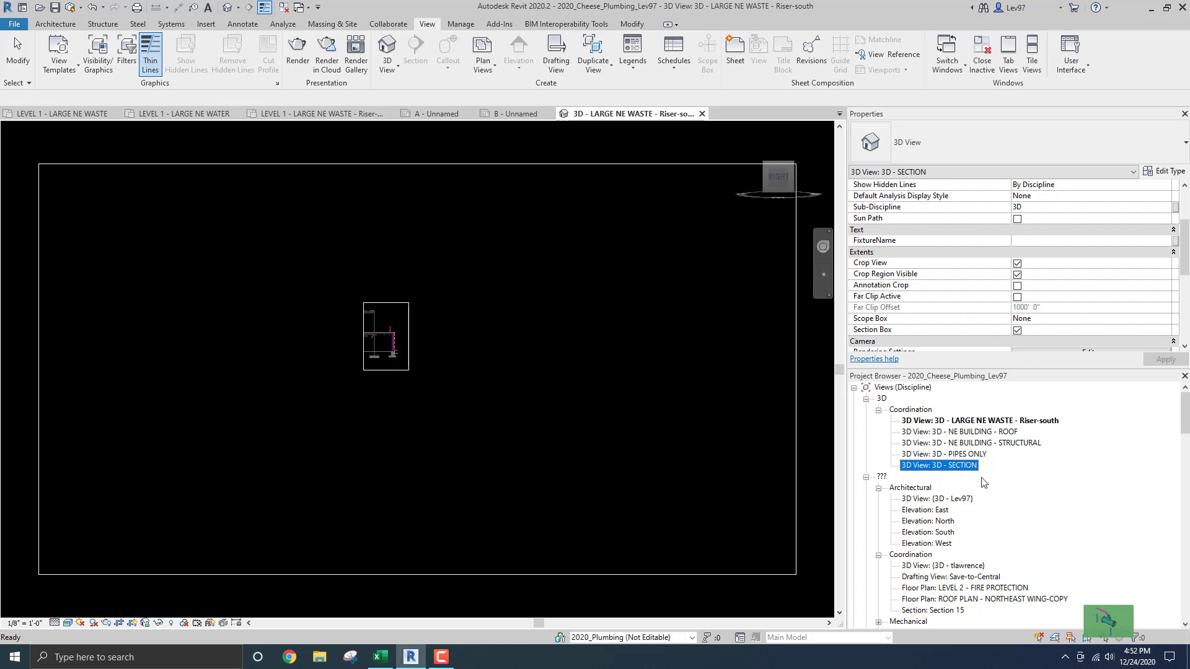
click(965, 421)
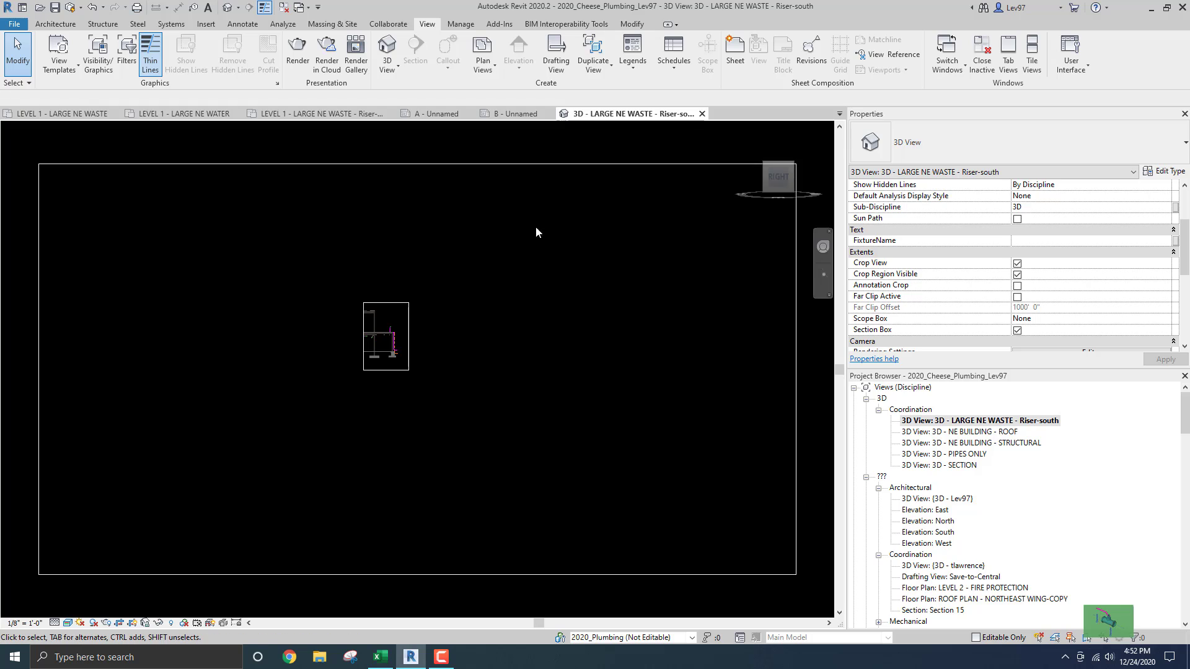
Step: Orient the 3D view to the LEVEL 1 - LARGE NE WASTE - Riser-south plan, then return to Home isometric
middle_drag(590, 273, 540, 292)
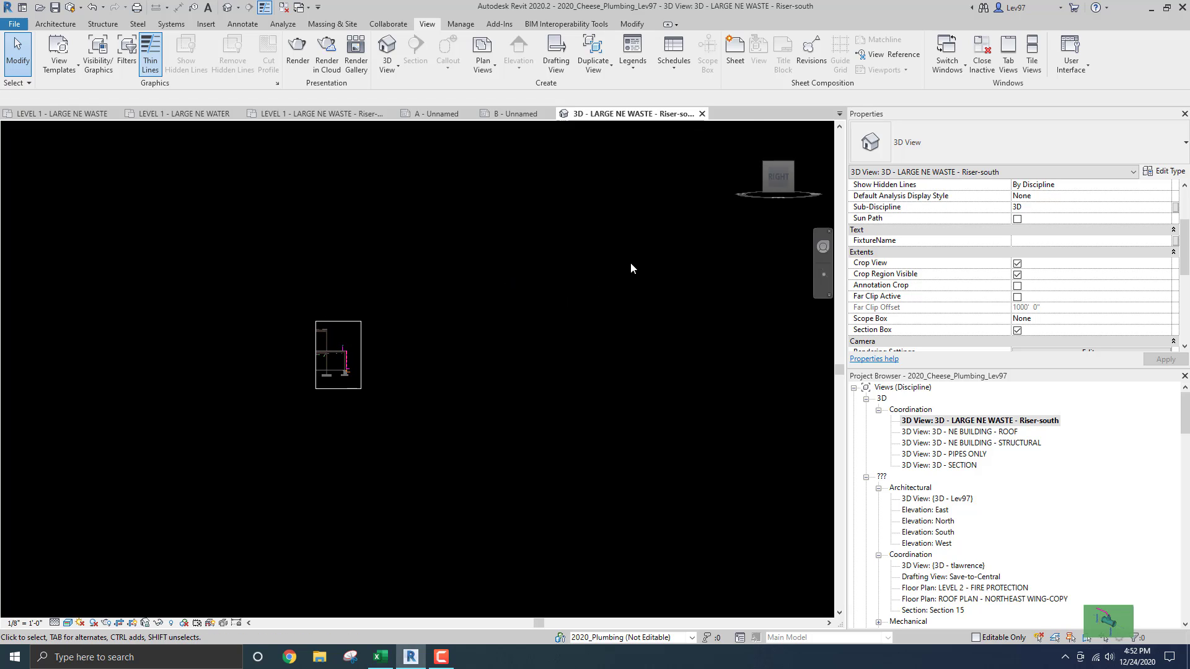
right_click(773, 181)
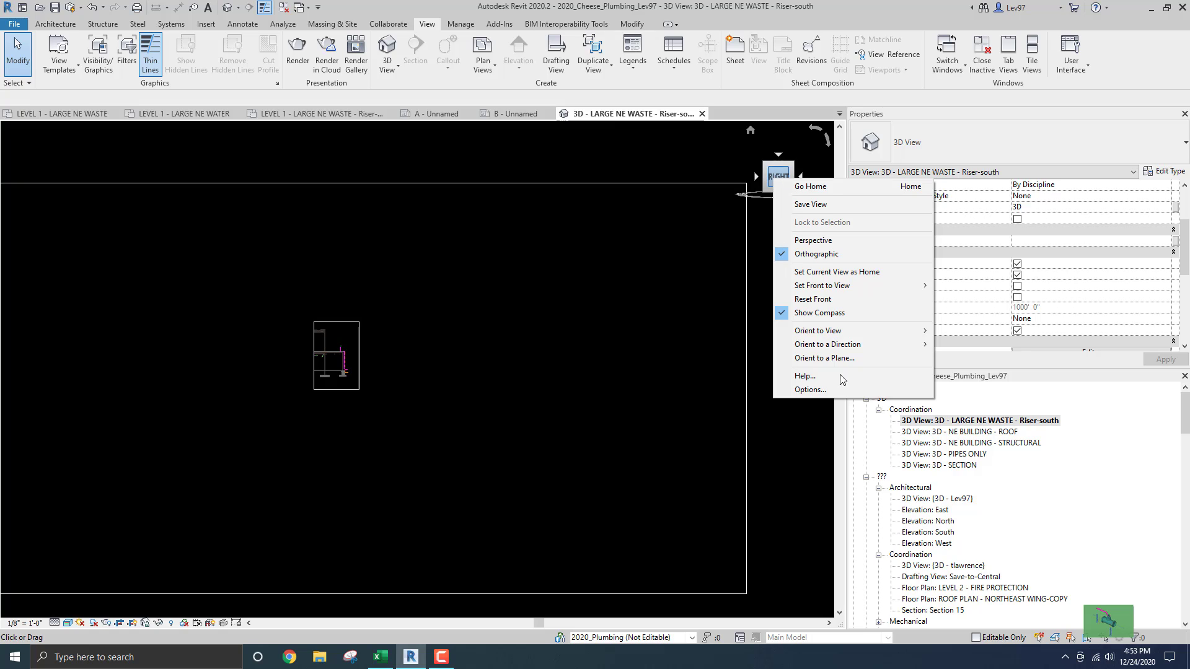
mouse_move(821, 335)
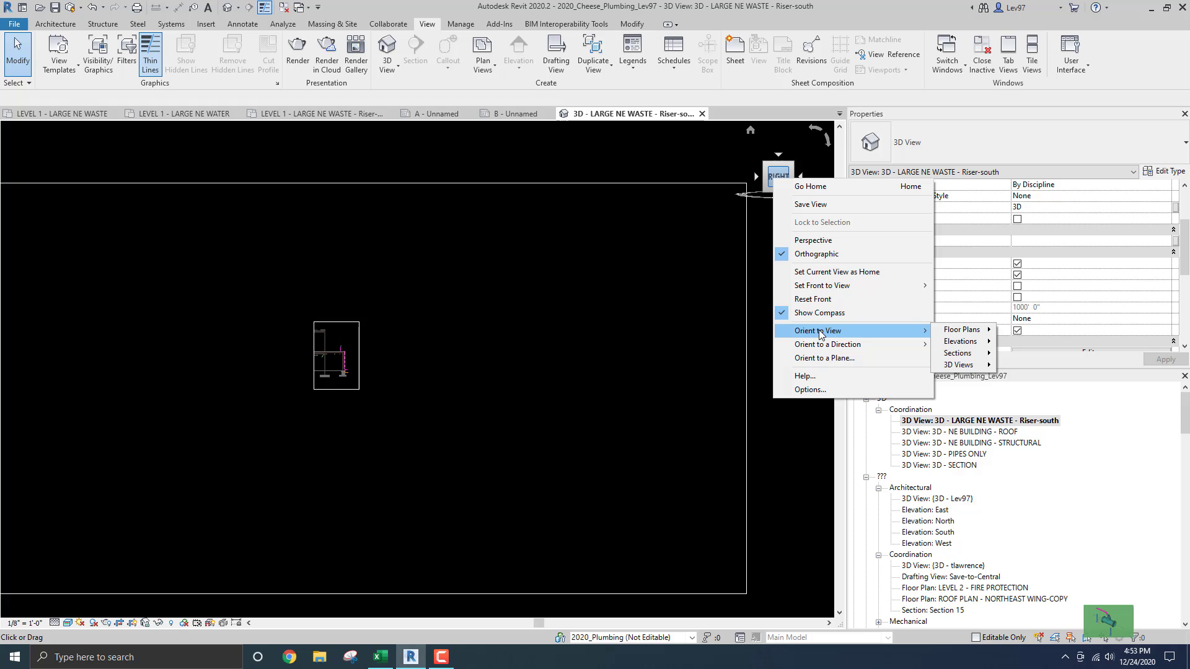
mouse_move(962, 331)
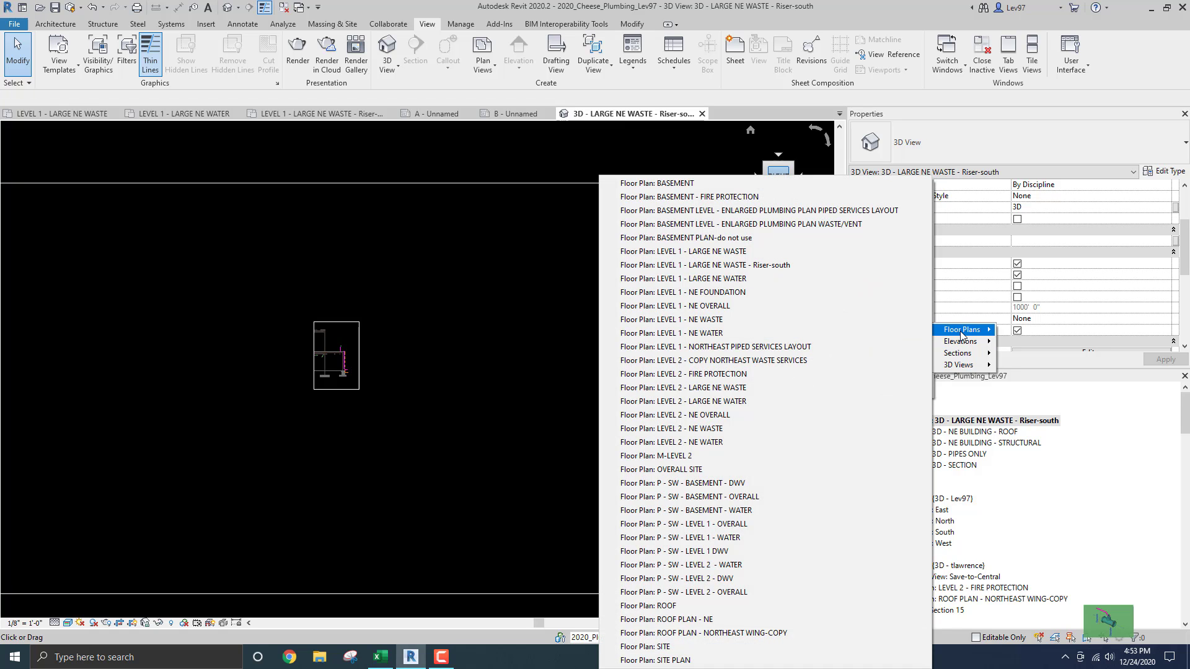
click(720, 266)
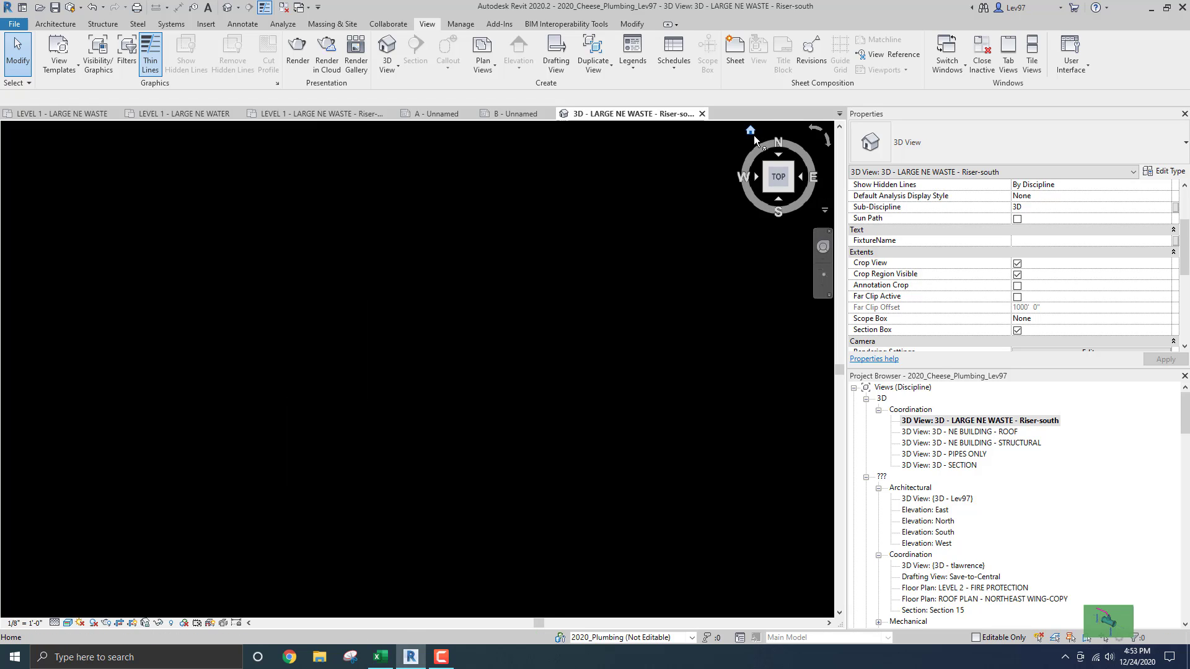
click(751, 130)
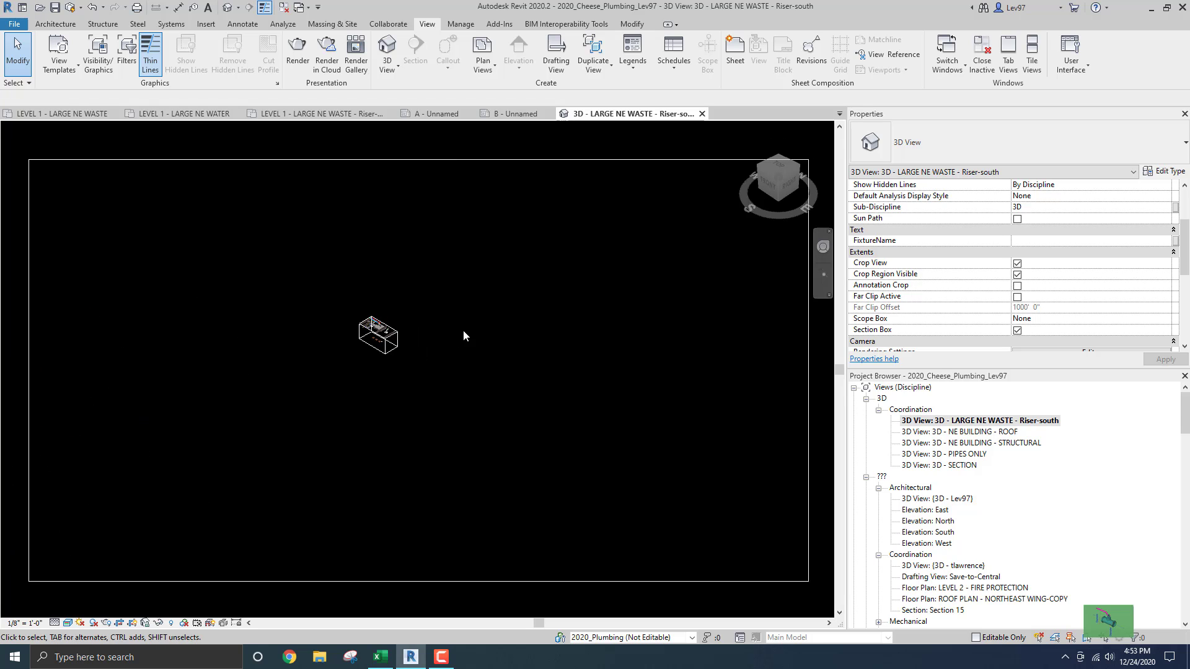
scroll(370, 346, up, 5)
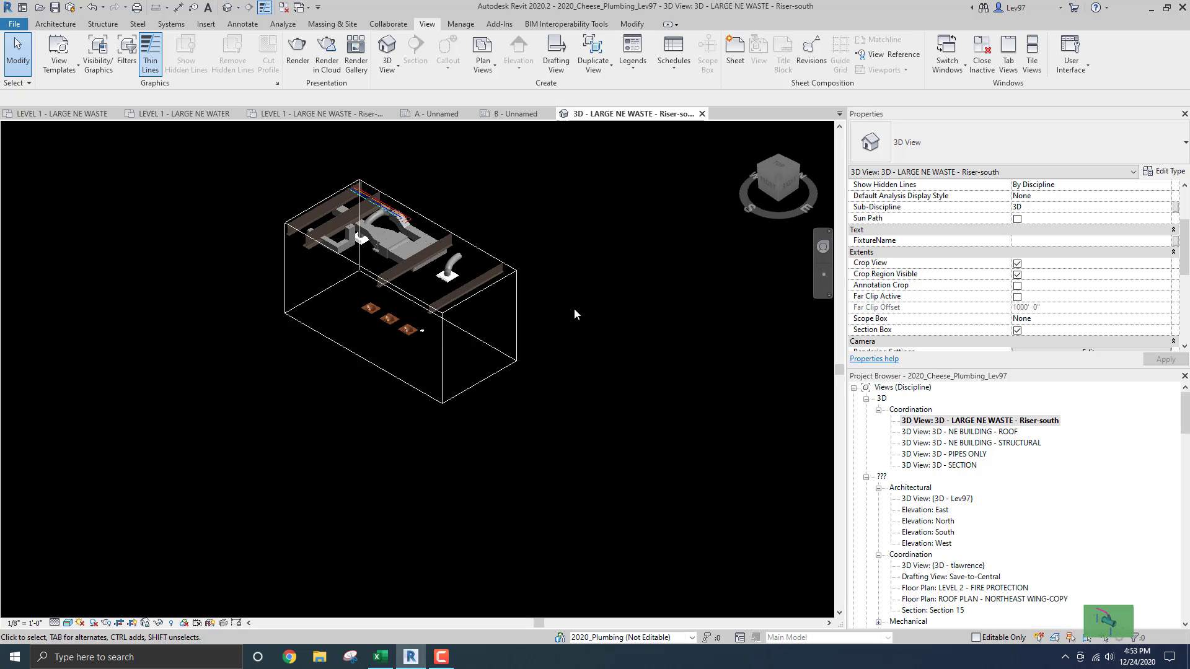
middle_drag(574, 310, 533, 380)
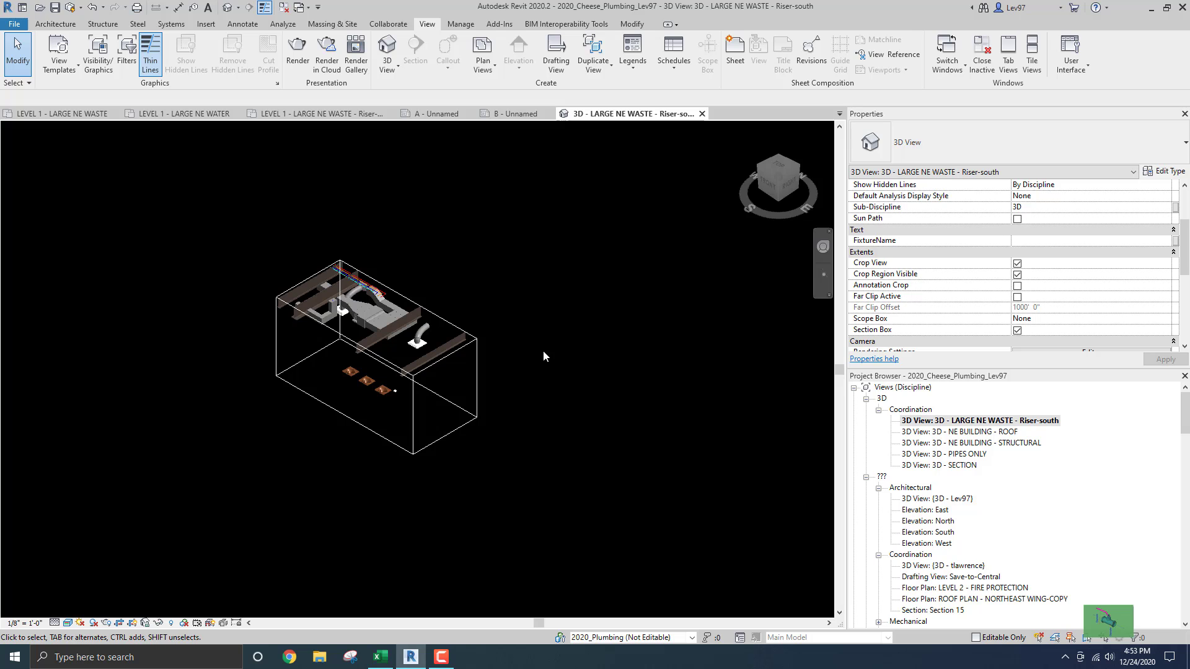
Step: Uncheck the structural and mechanical links in VG's Revit Links tab, hiding all three links
key(v)
key(g)
click(433, 166)
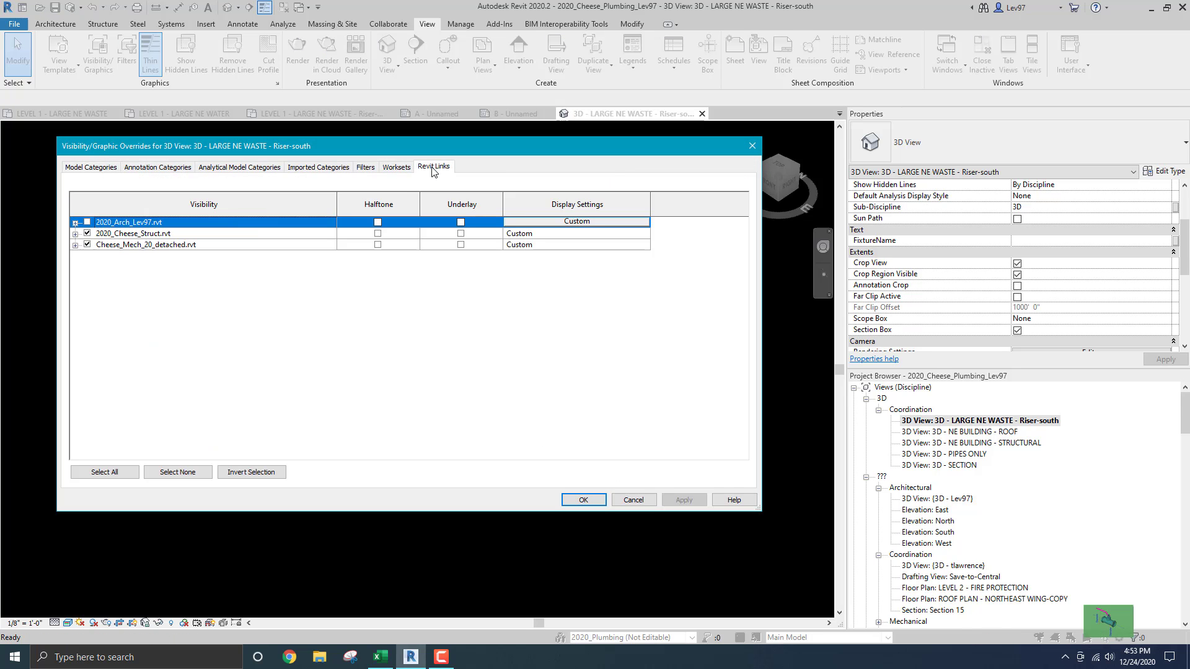
click(87, 234)
click(87, 245)
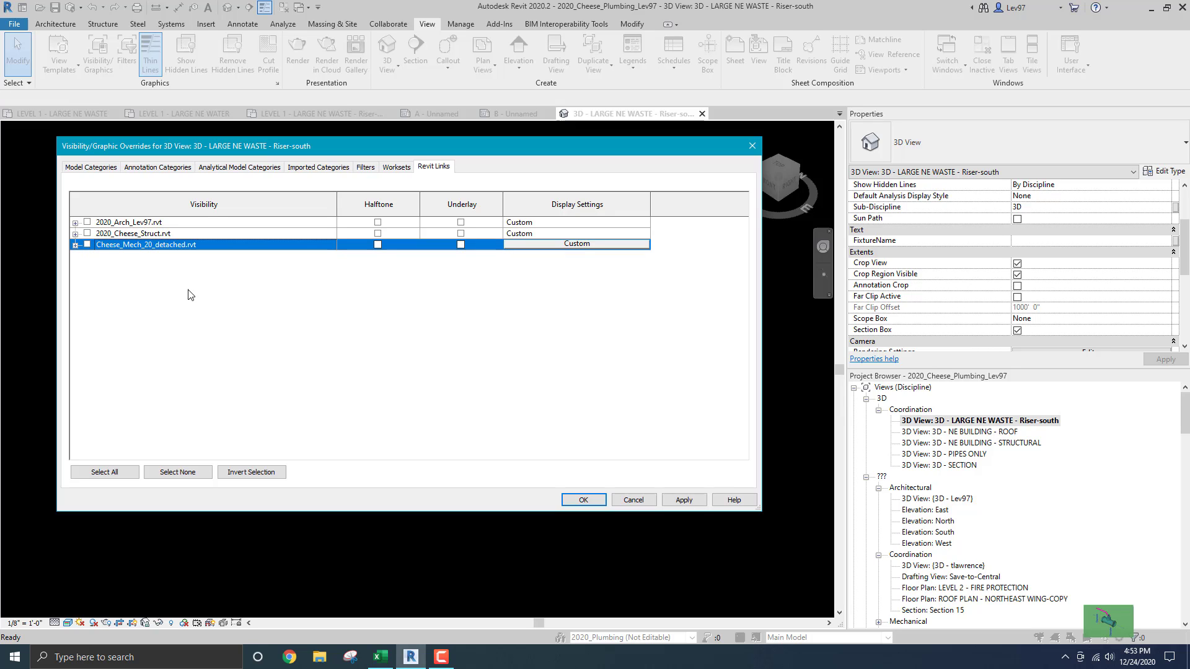
click(583, 500)
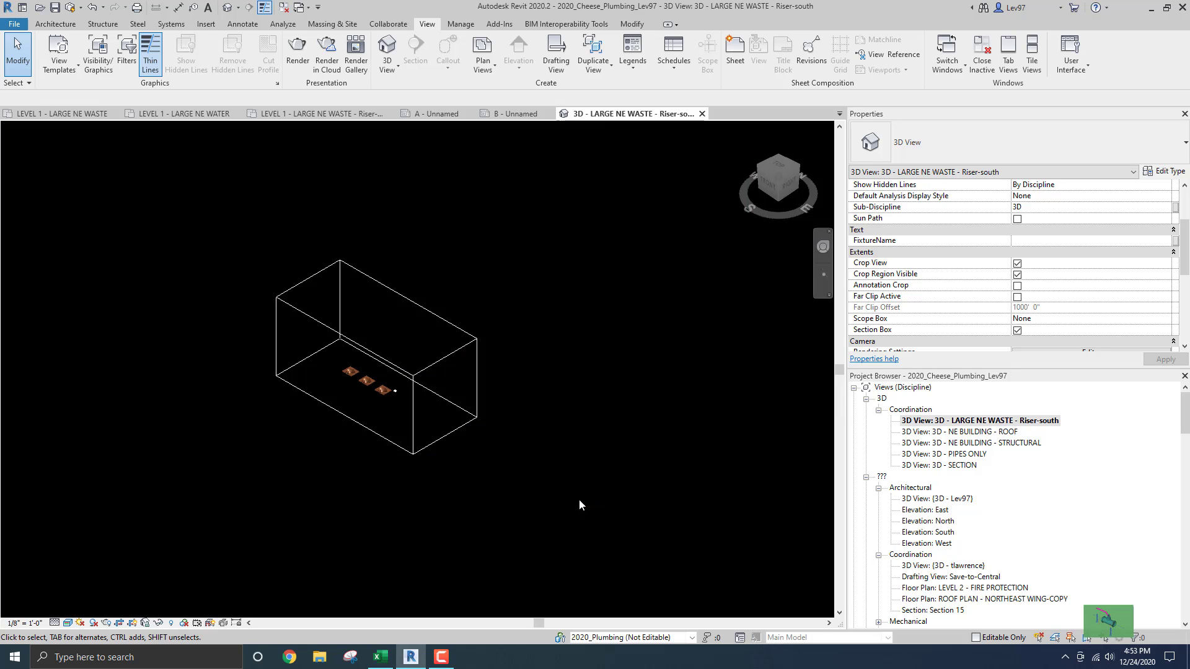
scroll(496, 461, down, 1)
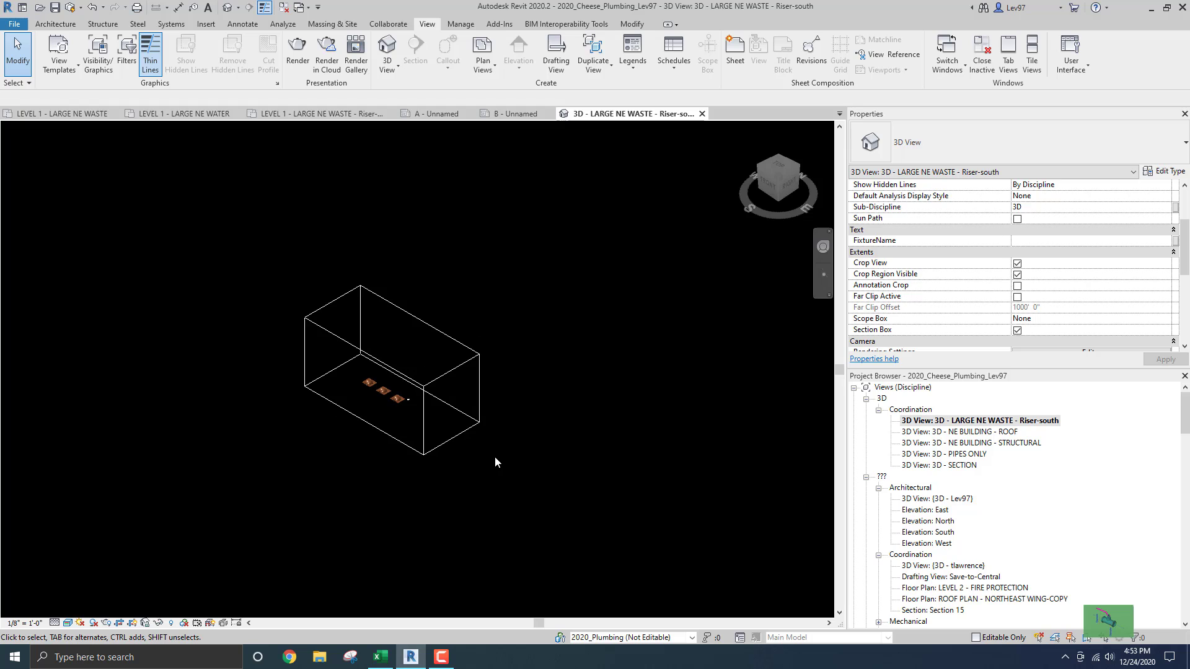
scroll(416, 372, up, 3)
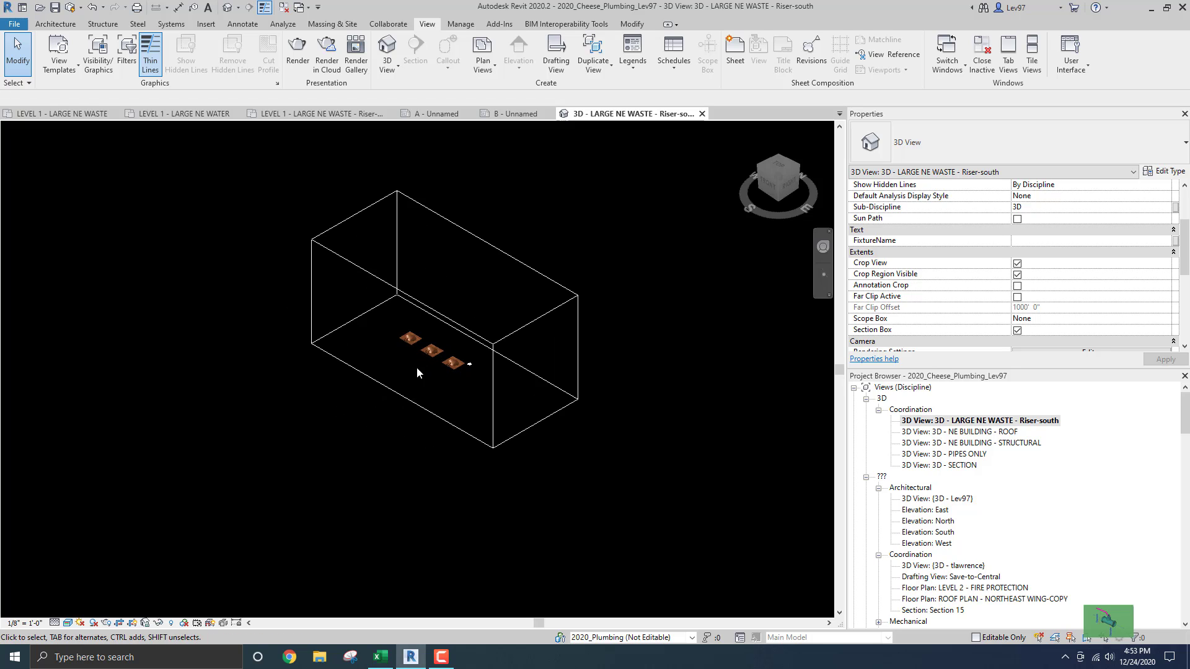
Step: Stretch the section box grips and undo to keep its original size, then bring up VG
click(405, 405)
drag(444, 372, 437, 452)
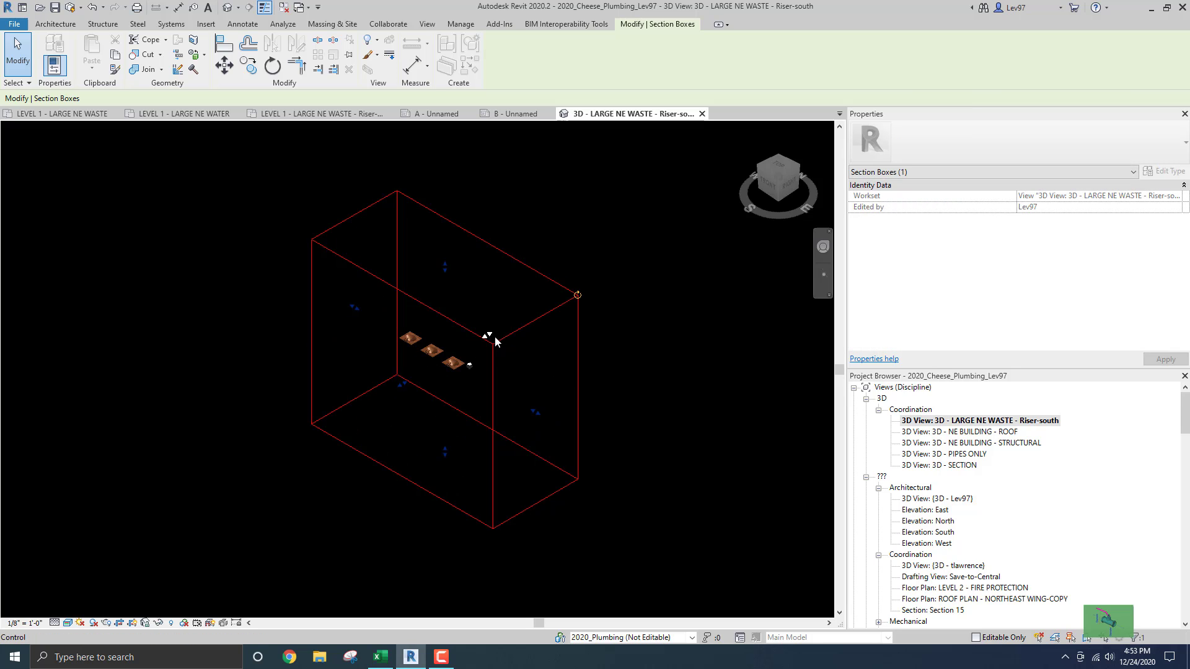
drag(489, 337, 453, 352)
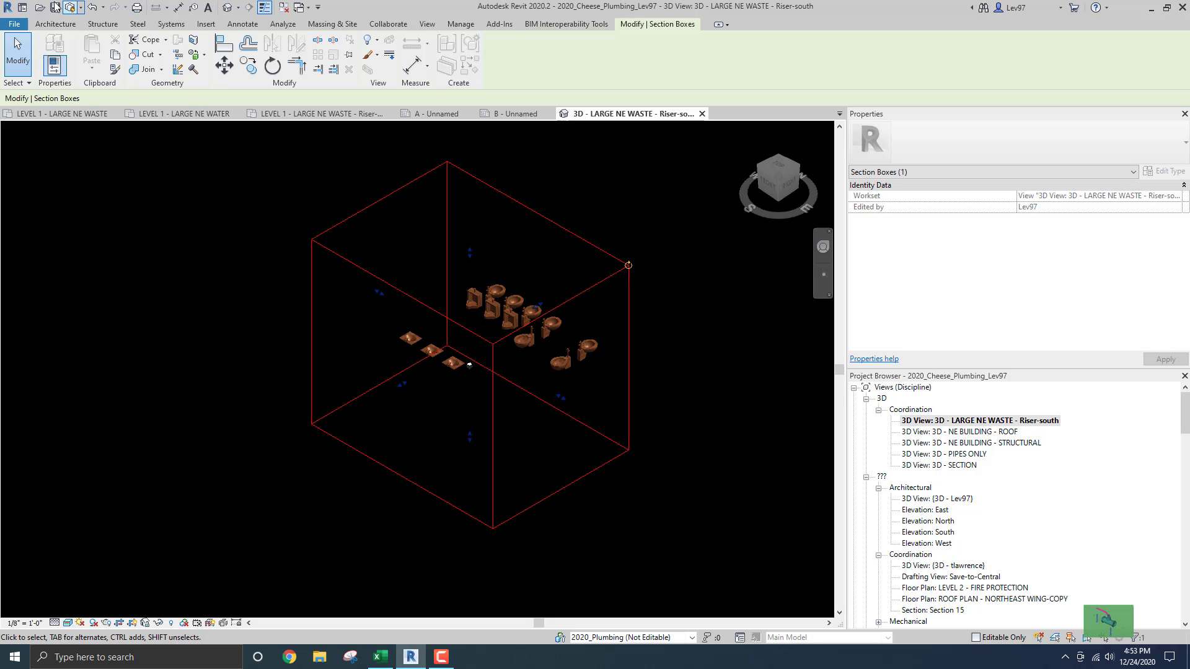
click(91, 10)
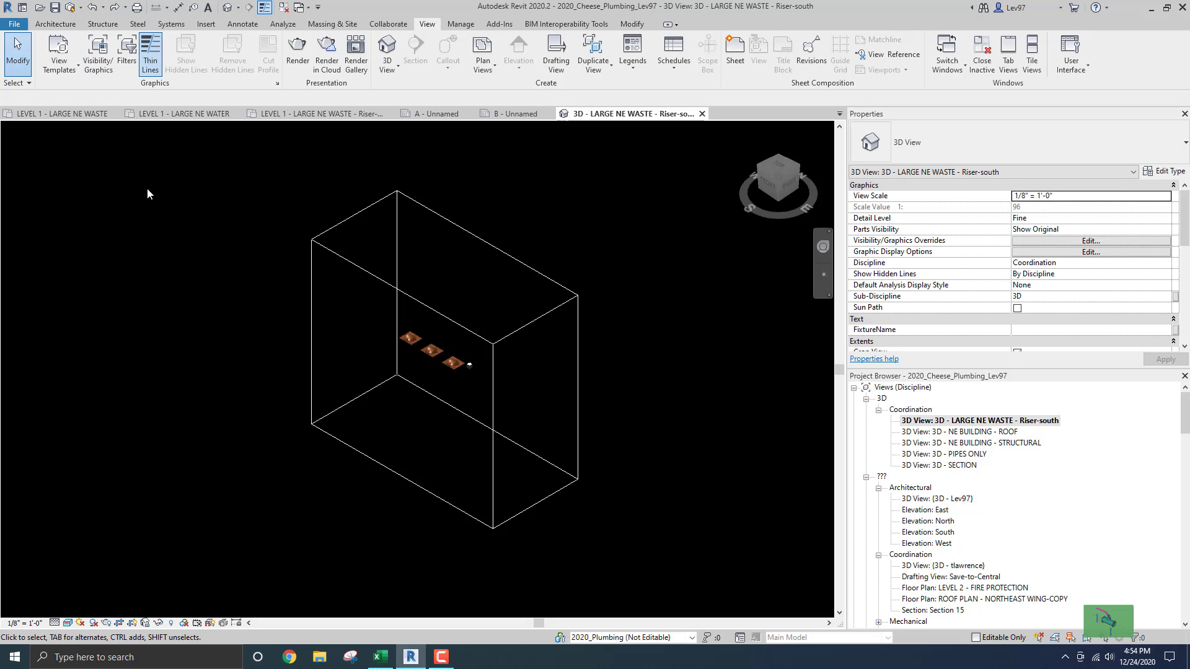
middle_drag(247, 430, 207, 402)
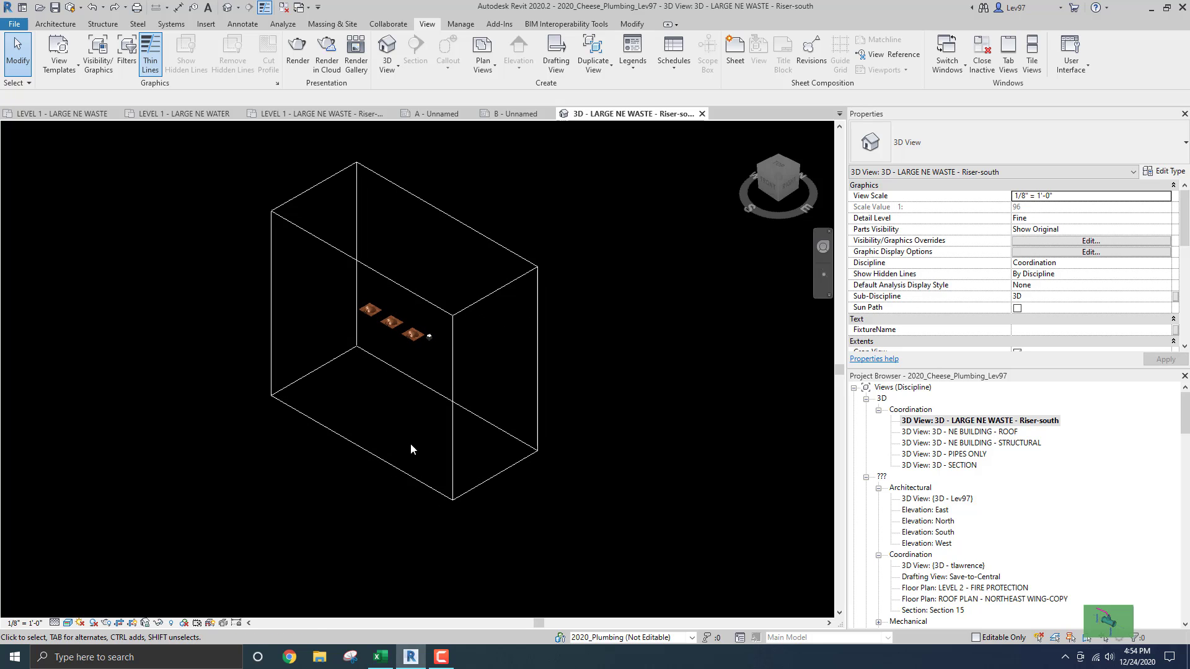
key(v)
key(g)
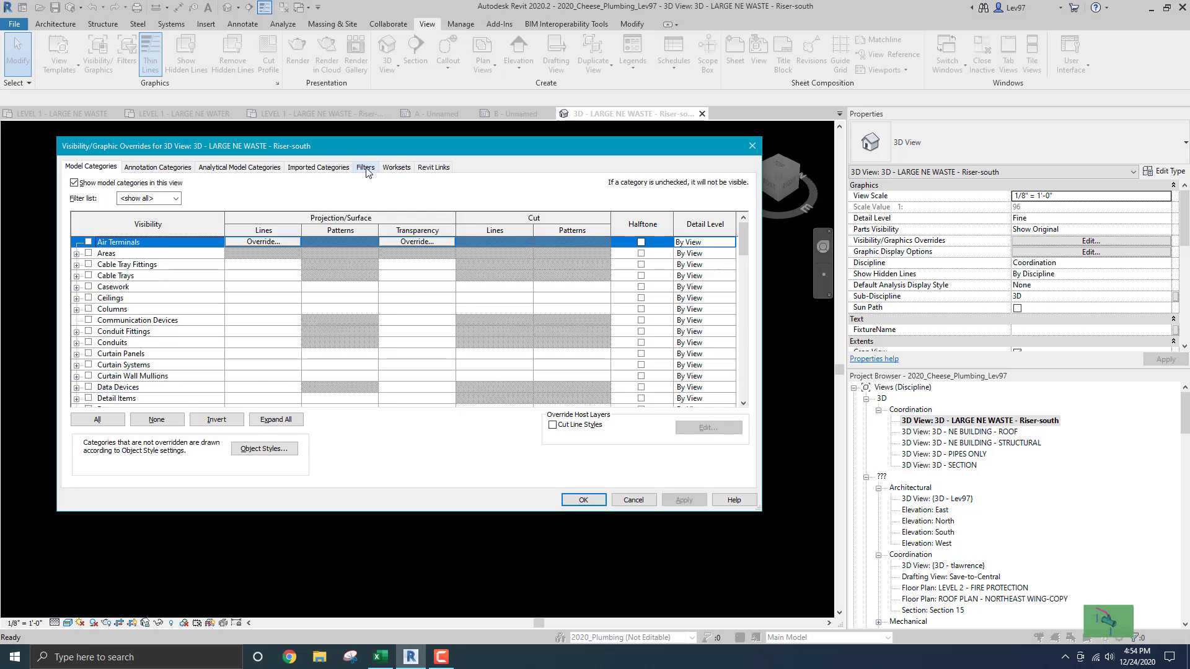
Step: Turn on Visibility for the Sanitary and Vent filters on the Filters tab
click(366, 168)
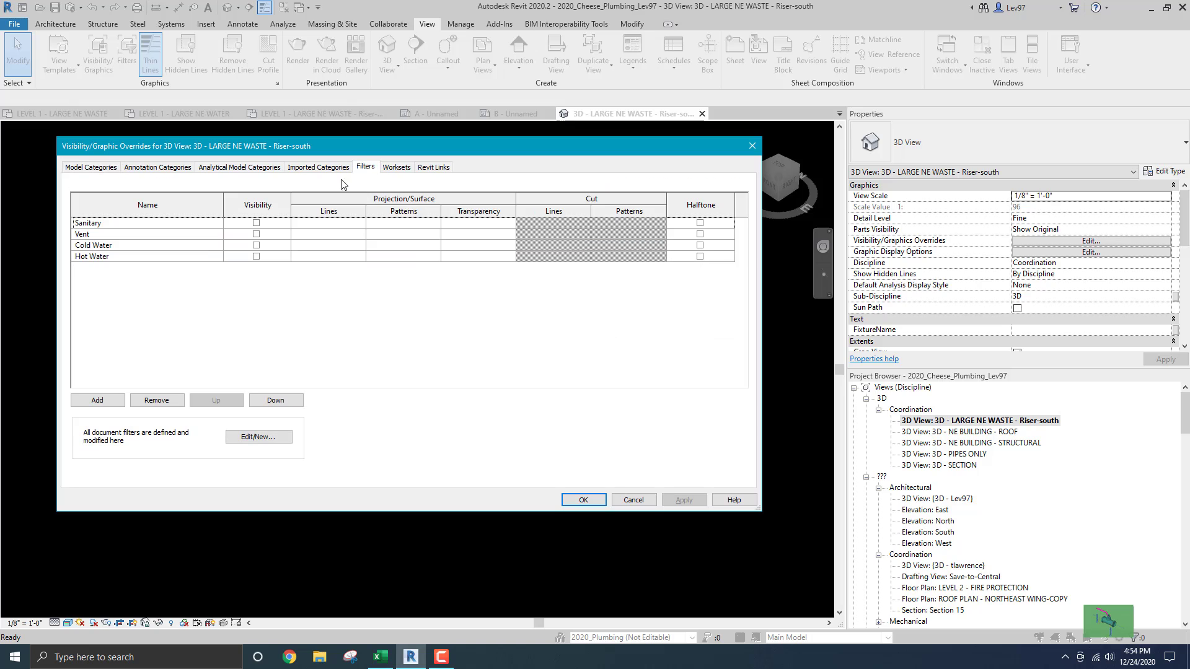
click(256, 224)
click(256, 231)
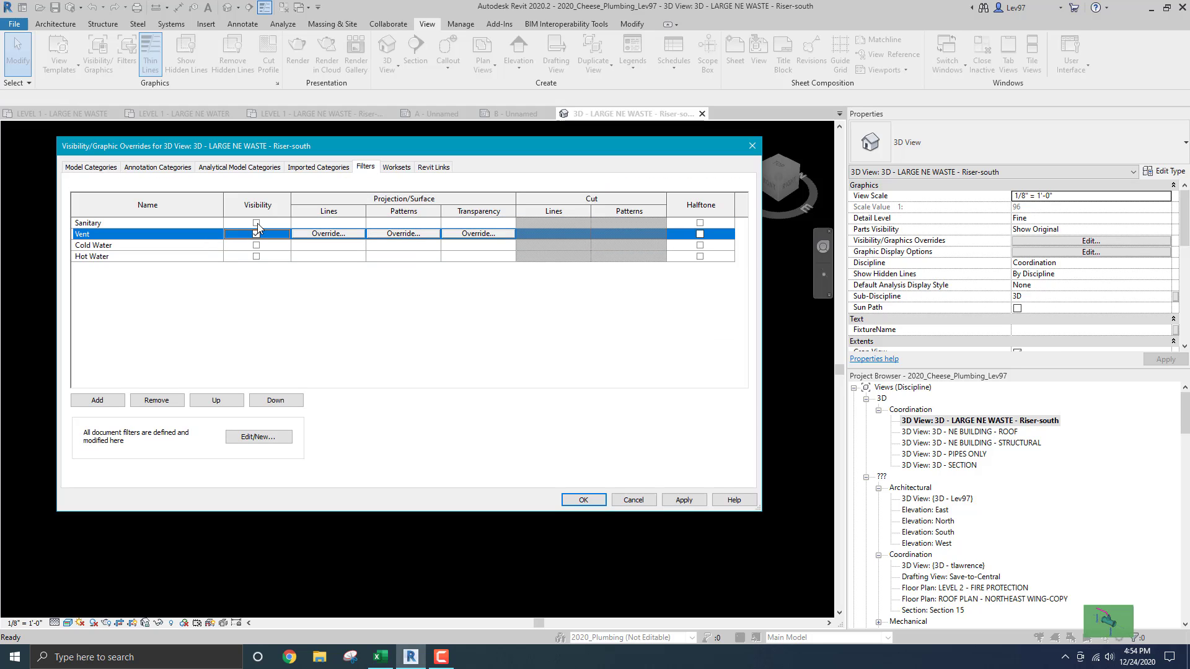
click(257, 223)
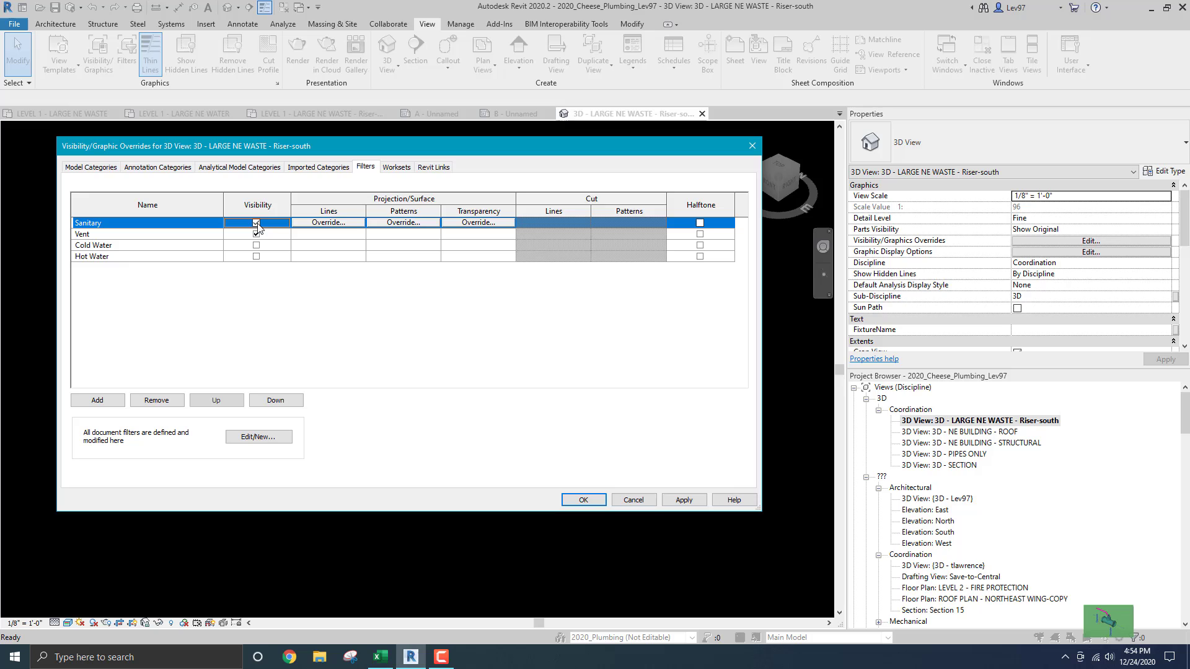
click(584, 500)
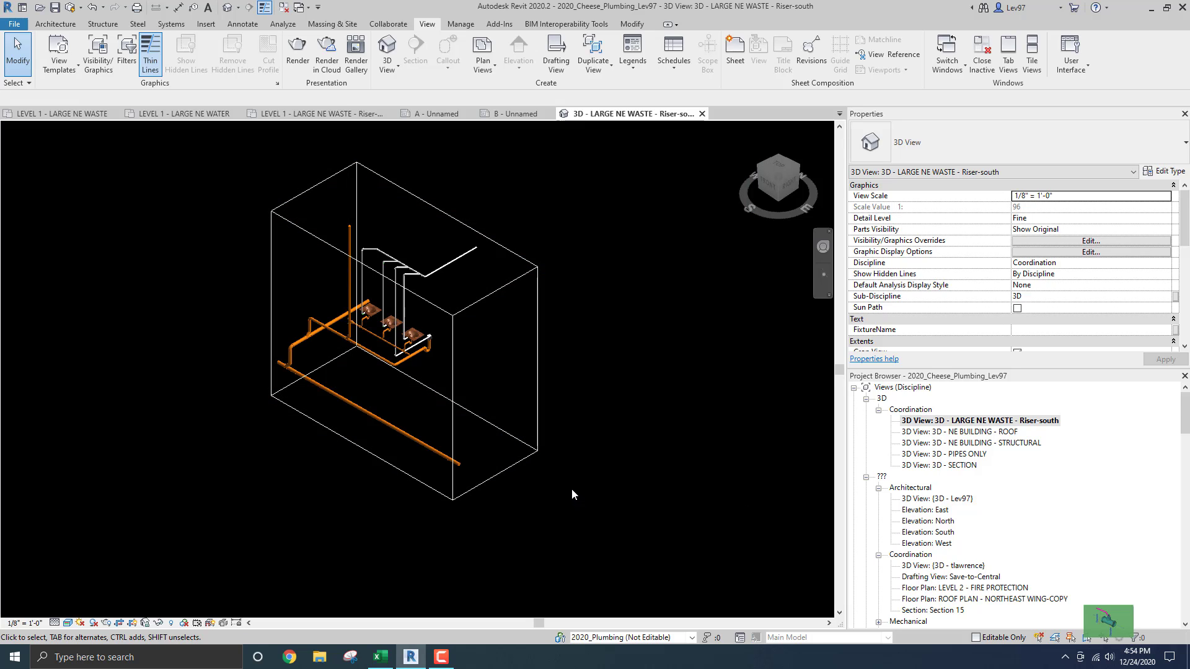
Step: Widen the section box by dragging its face grips outward to enclose more waste piping and fittings
scroll(363, 370, up, 4)
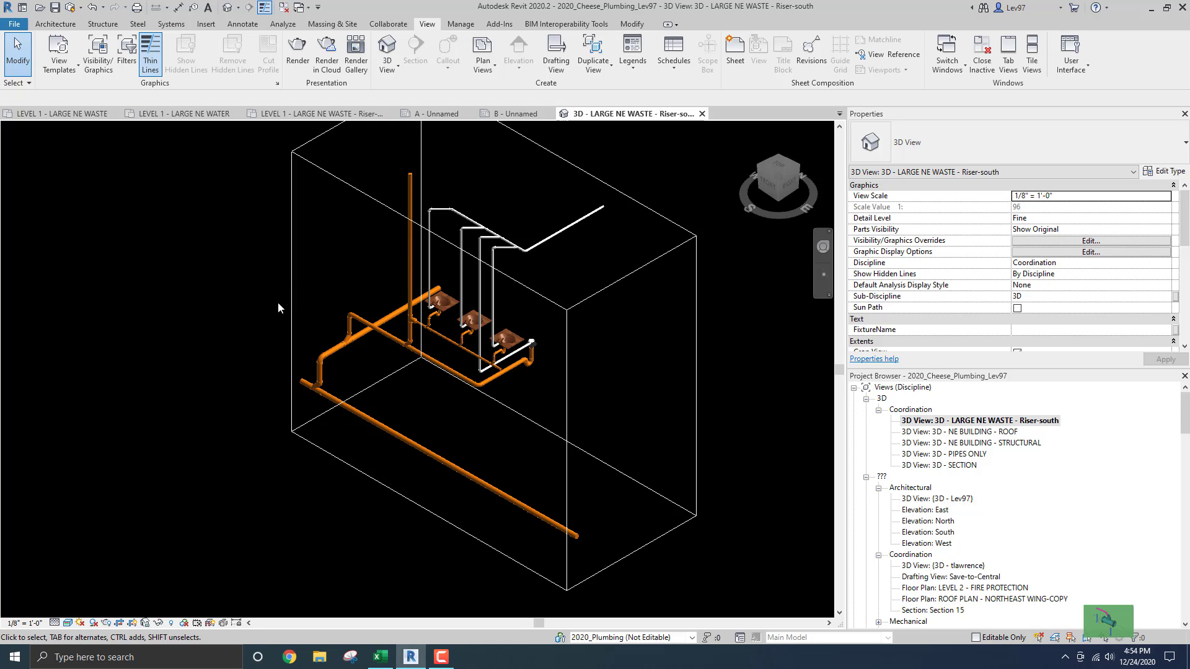
click(292, 313)
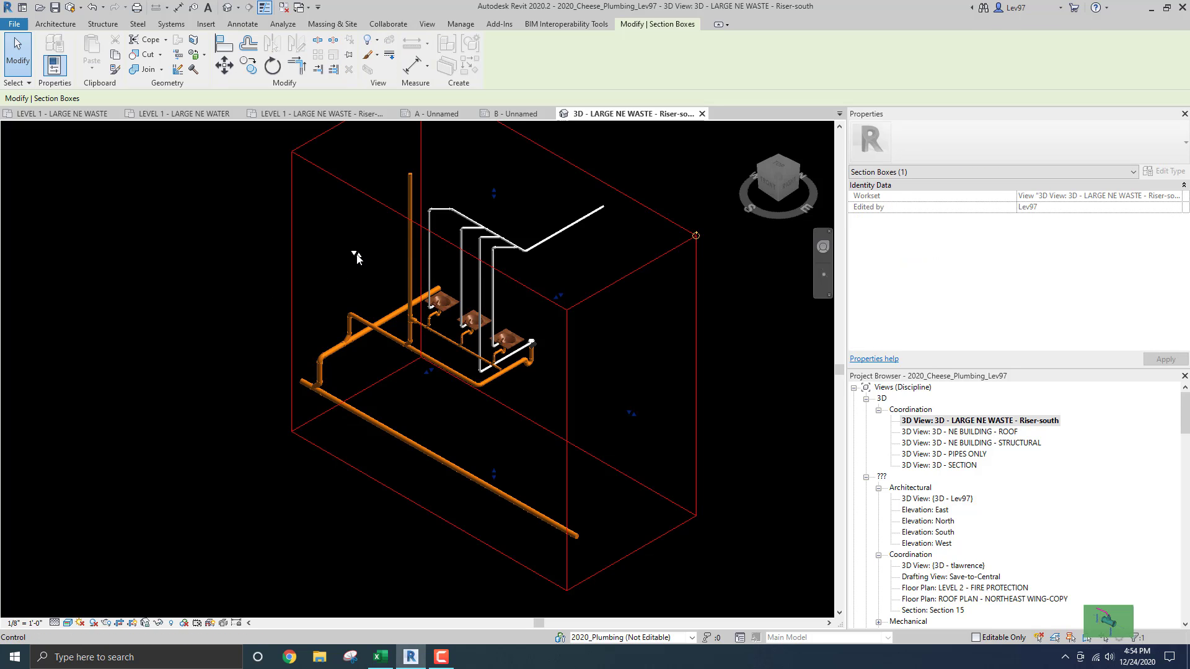
drag(356, 254, 321, 243)
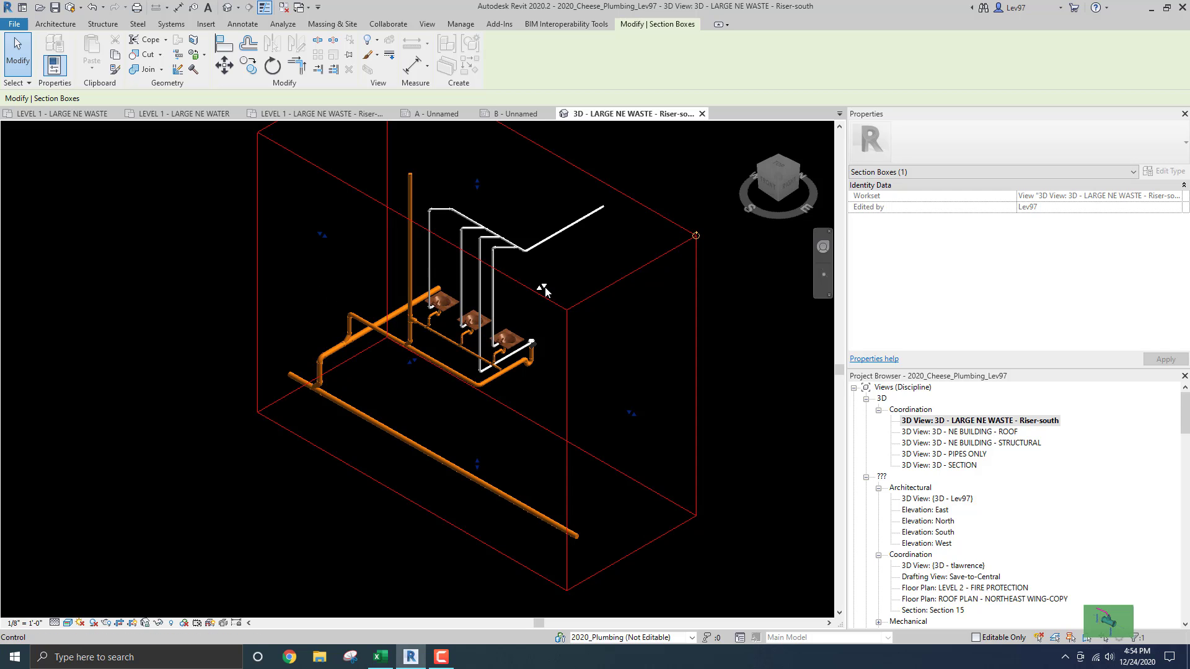
mouse_move(544, 290)
mouse_down()
mouse_move(565, 275)
mouse_move(541, 280)
mouse_up()
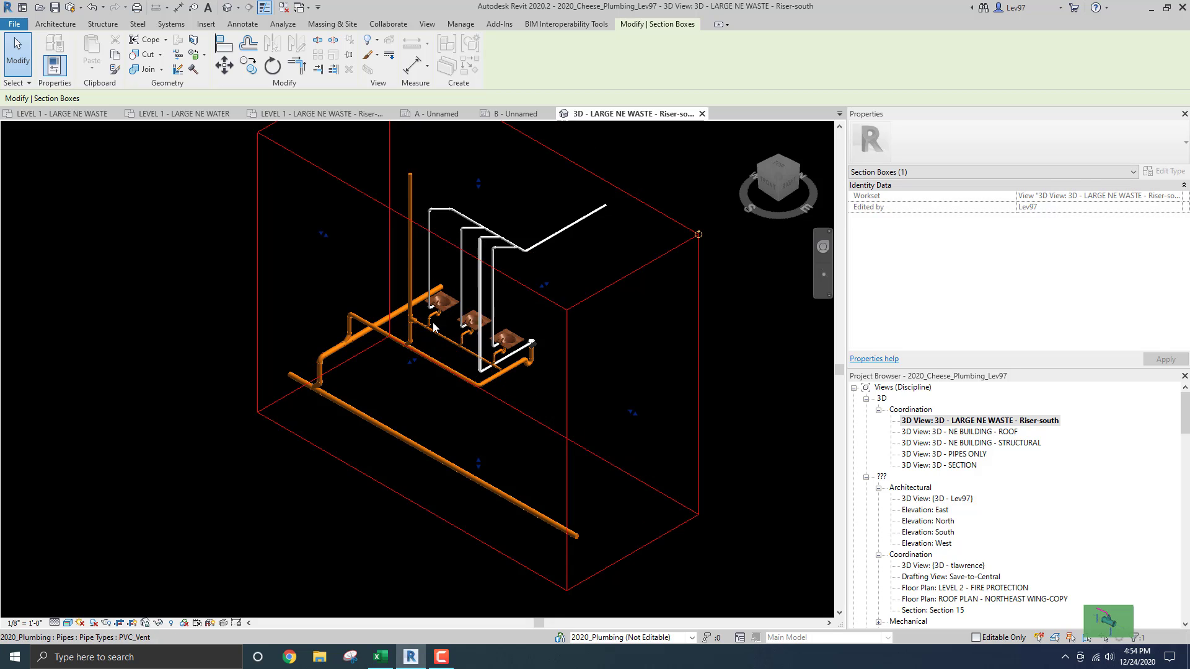
click(215, 334)
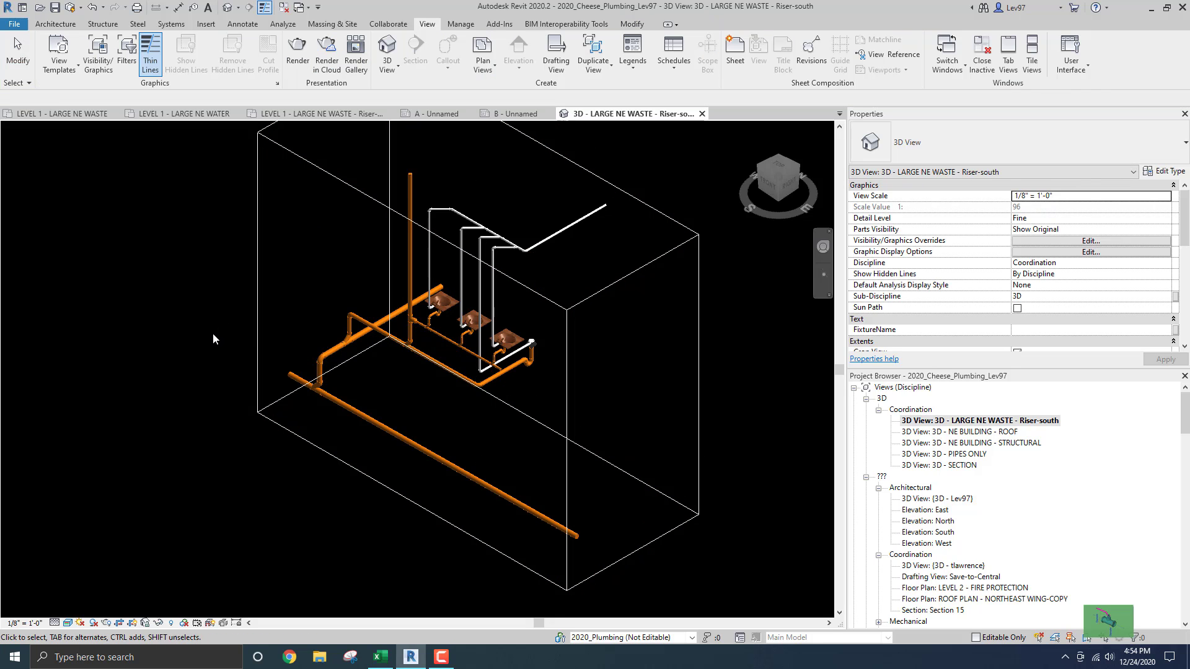
Step: Set the riser view to Medium detail level and Hidden Line visual style
click(55, 624)
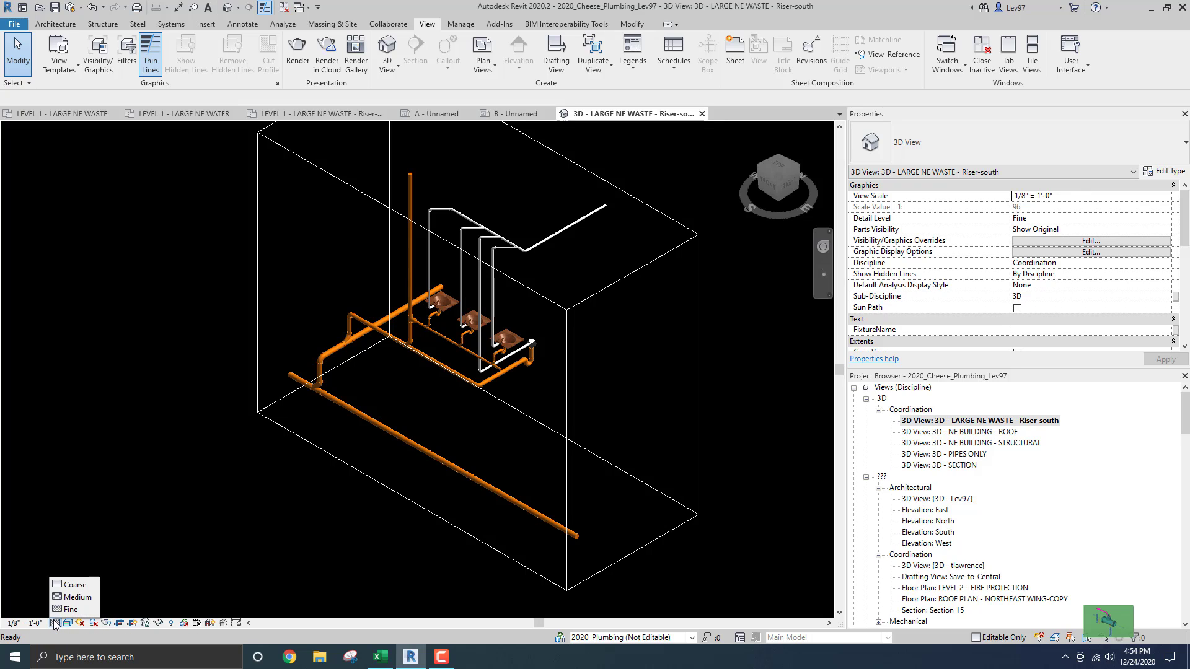
click(75, 598)
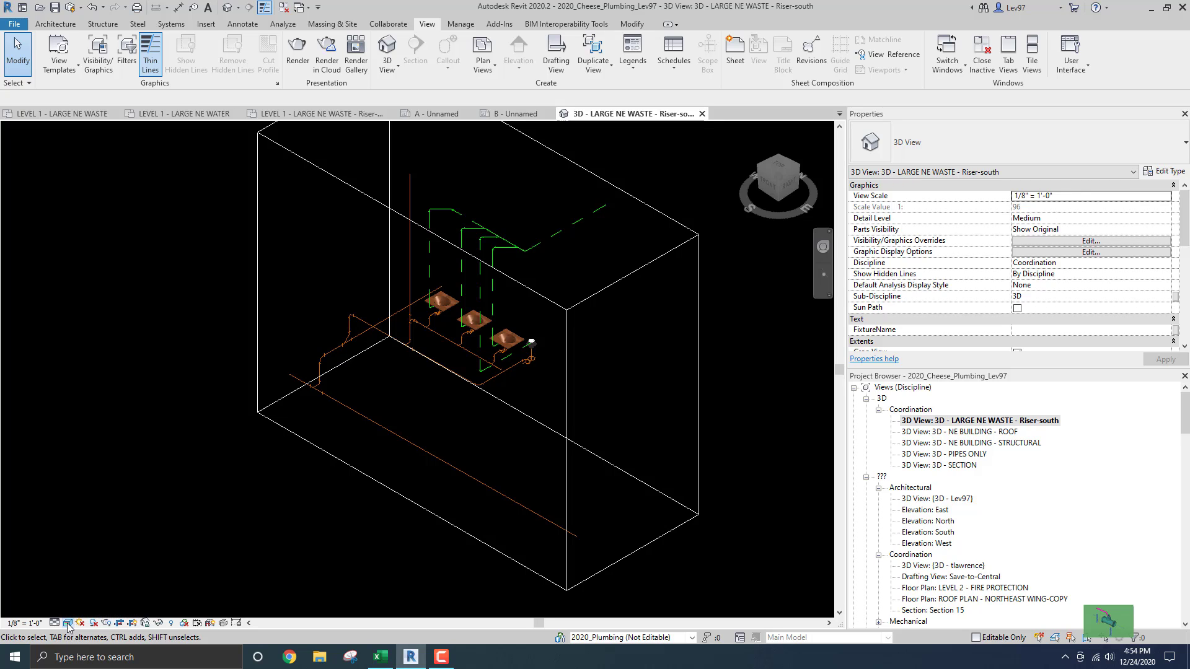
click(68, 623)
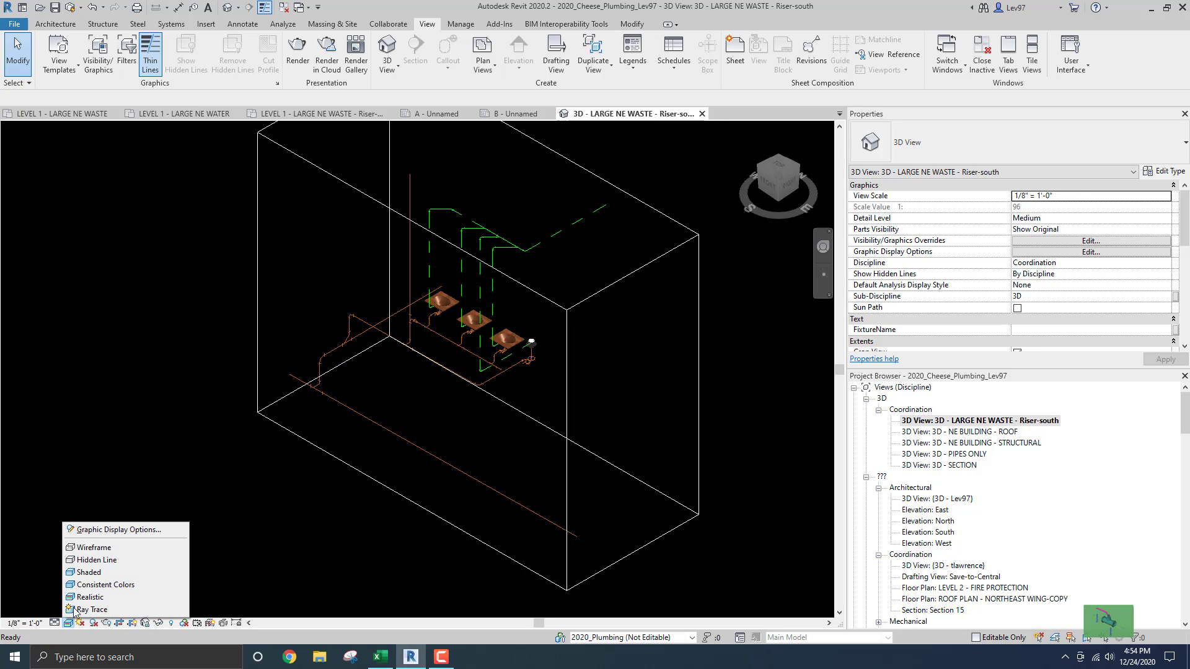
click(90, 559)
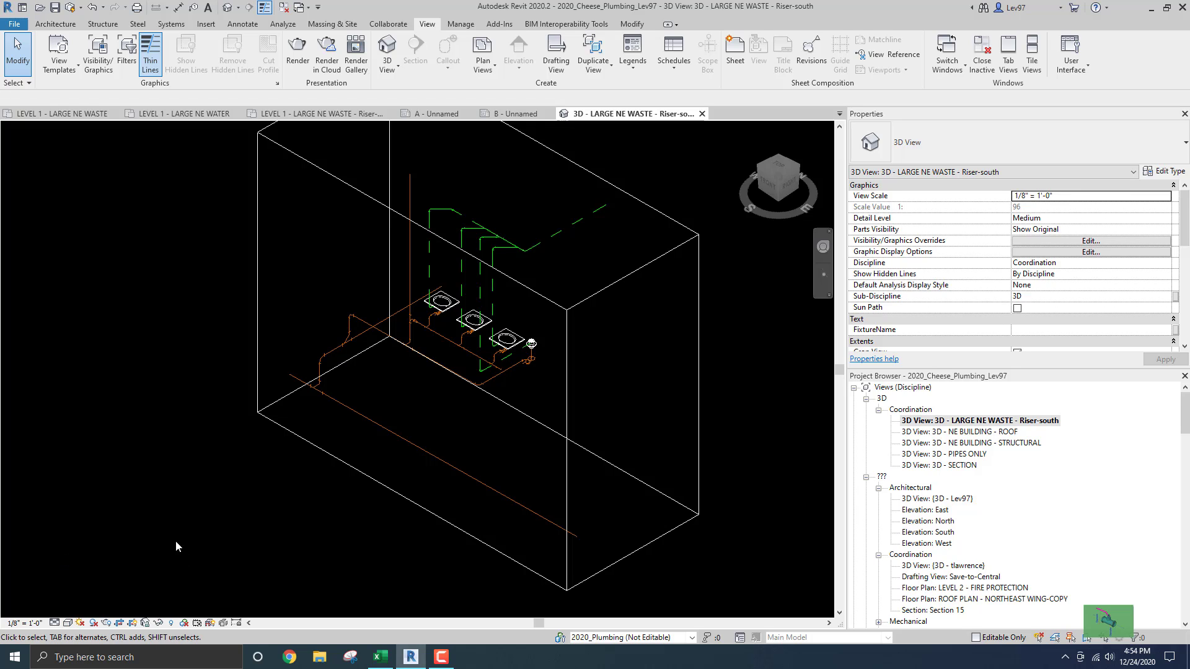
scroll(396, 382, down, 3)
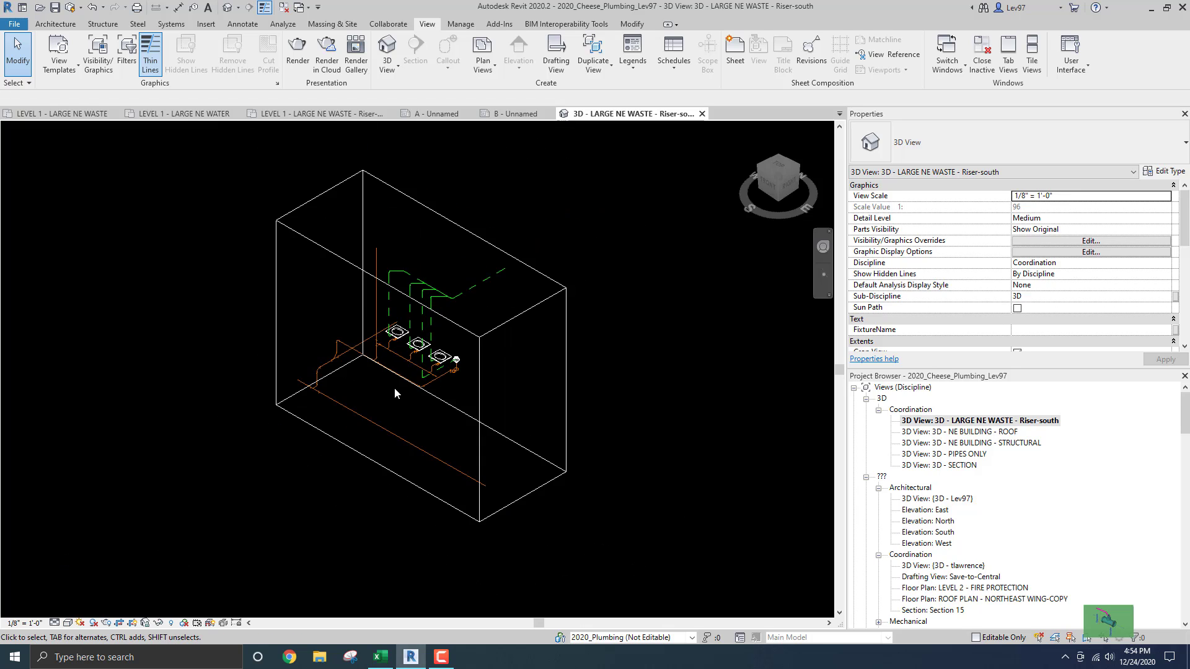
scroll(395, 388, down, 1)
middle_drag(392, 389, 378, 418)
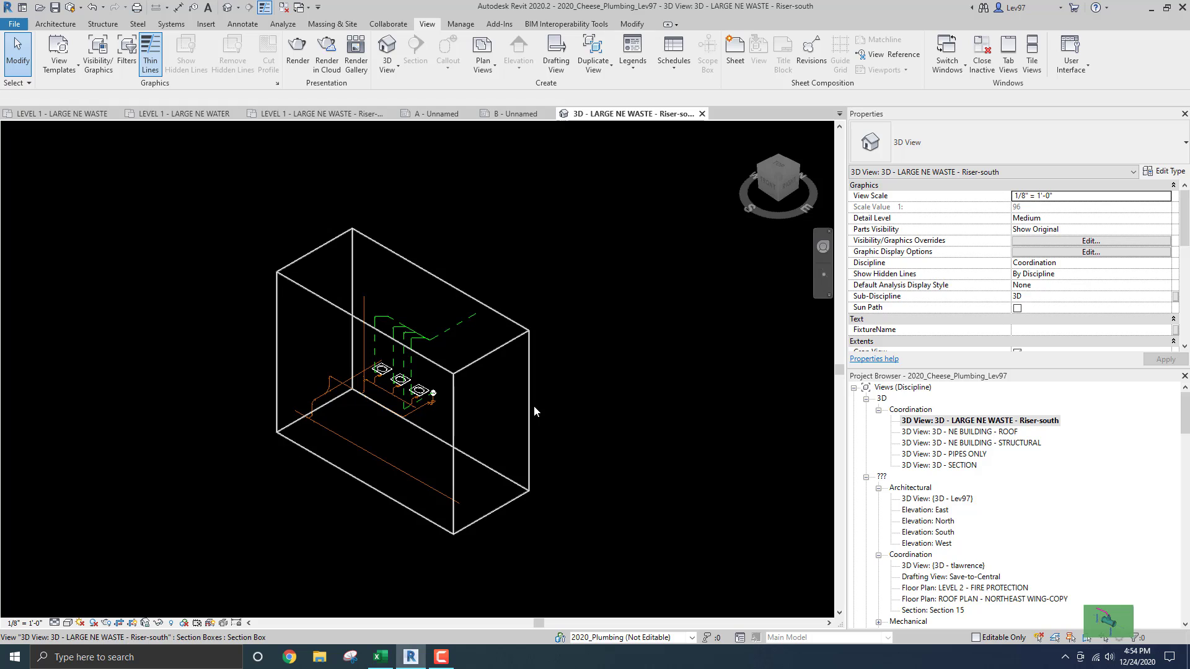
Step: Set the riser view scale to 1/4" = 1'-0"
click(23, 624)
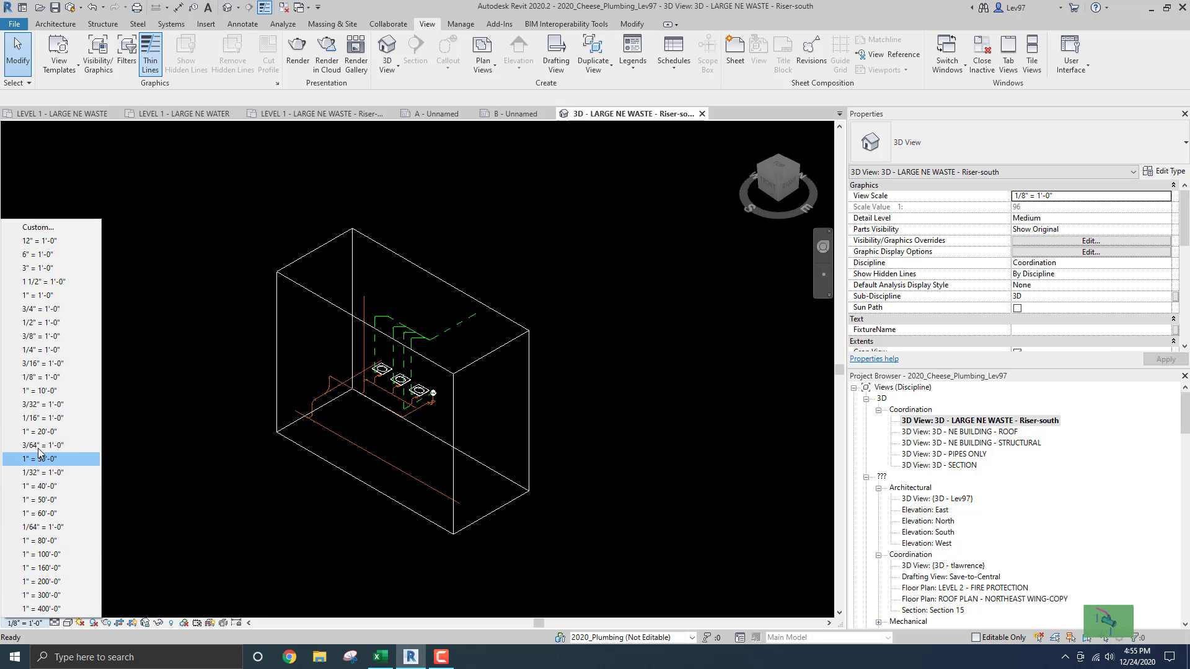
click(39, 350)
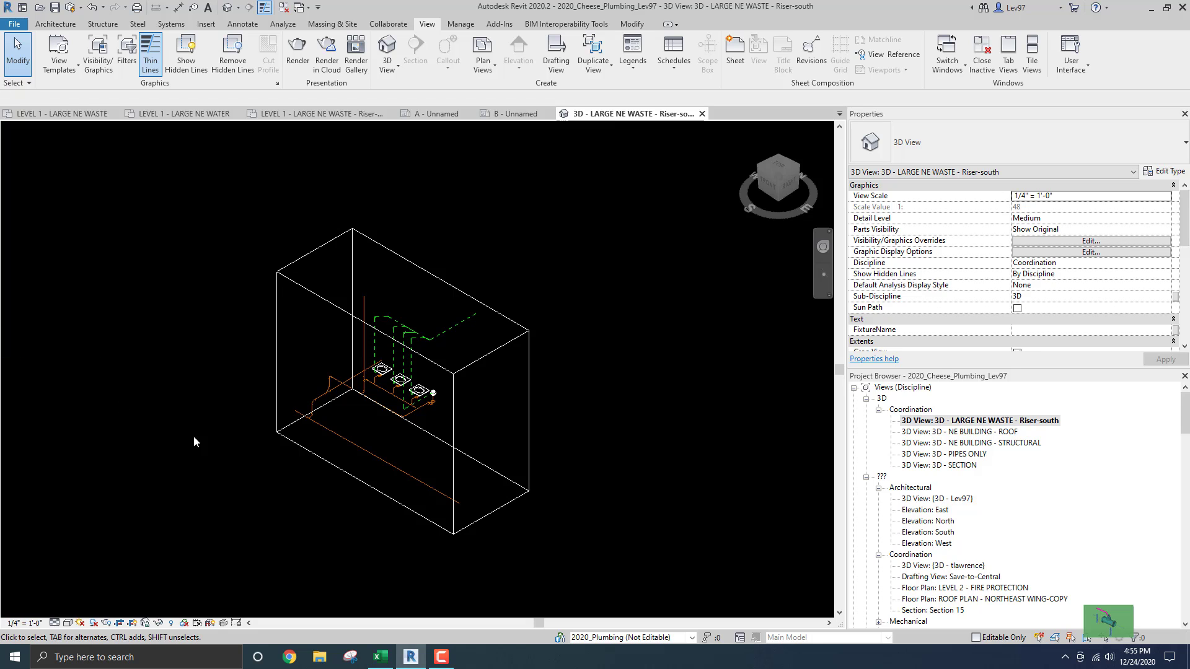
scroll(385, 380, up, 4)
scroll(366, 455, down, 2)
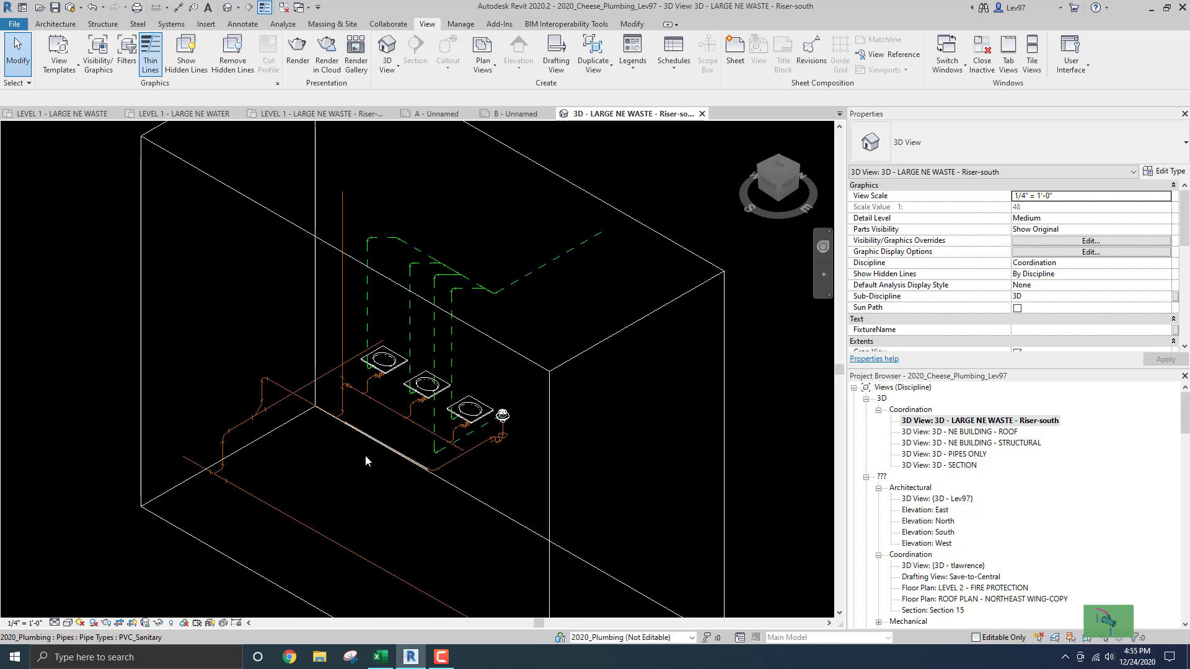
mouse_move(364, 497)
shift+middle_down()
mouse_move(391, 494)
mouse_move(377, 514)
mouse_move(369, 478)
shift+middle_up()
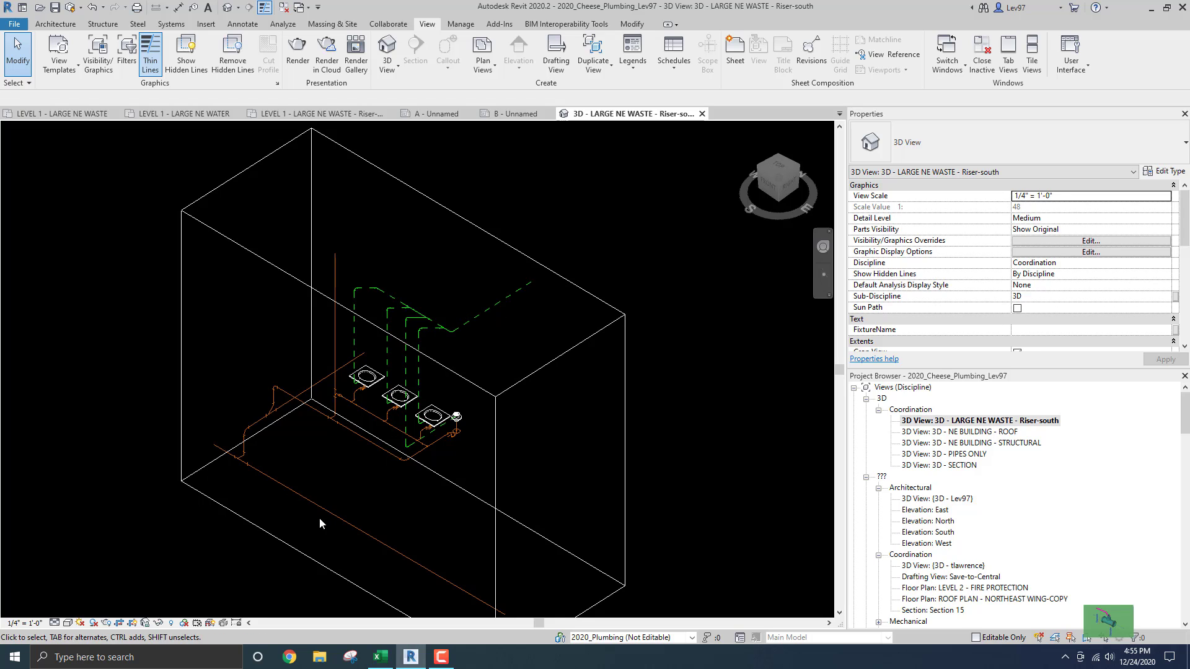
click(146, 623)
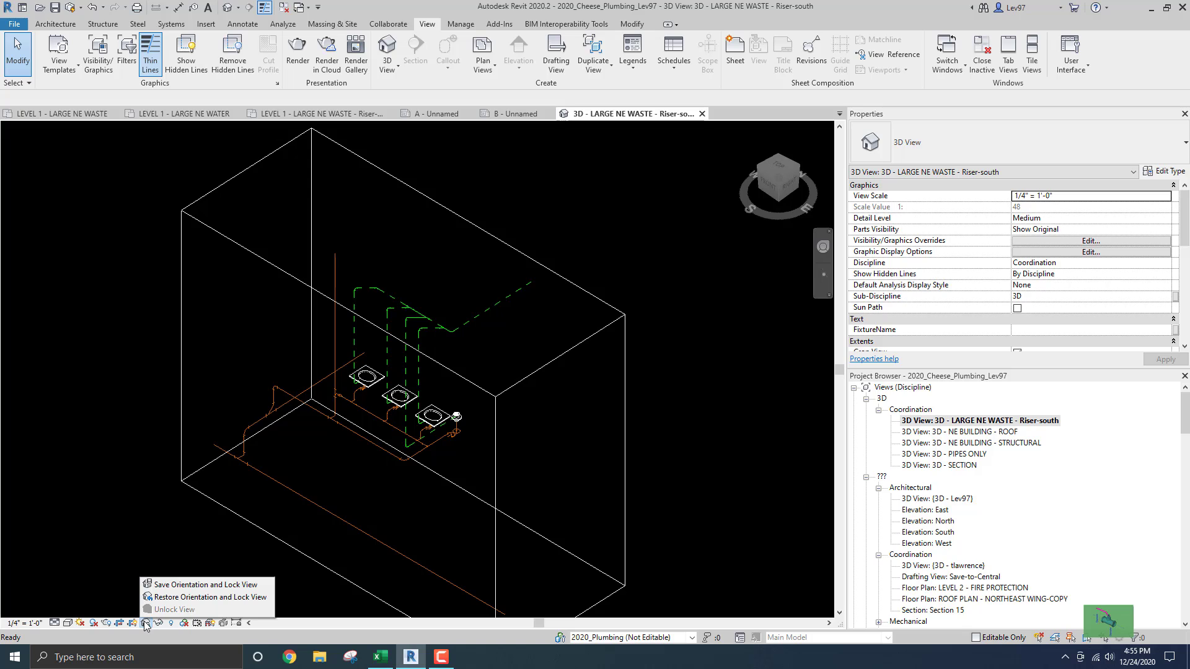
click(181, 586)
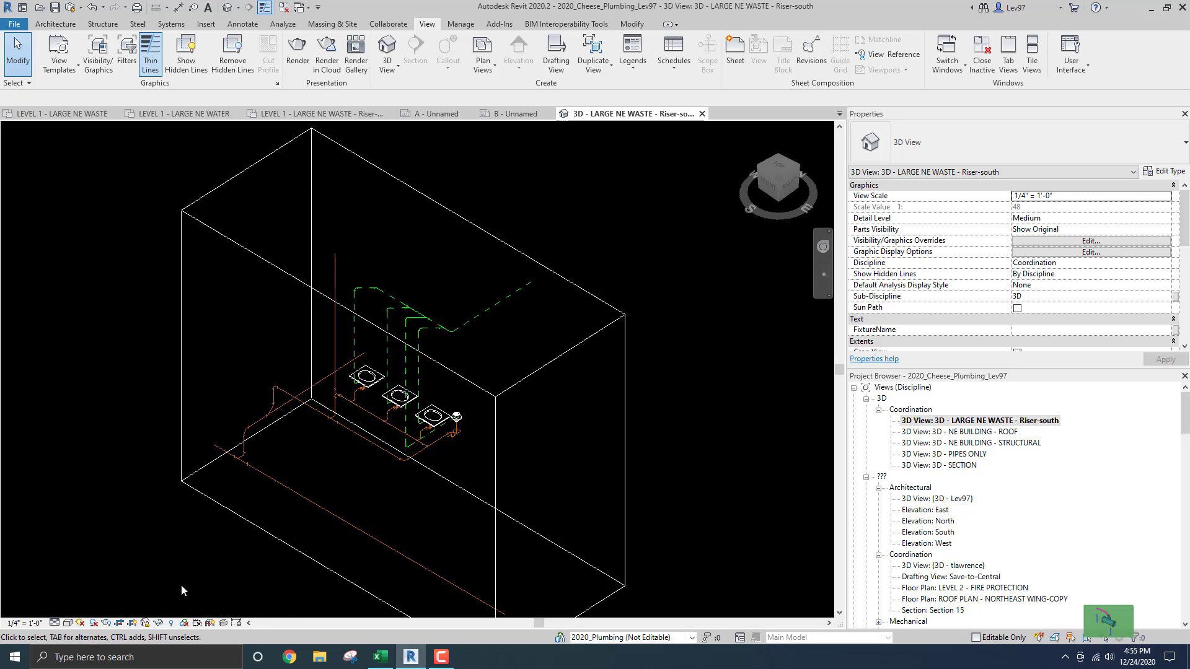
click(146, 622)
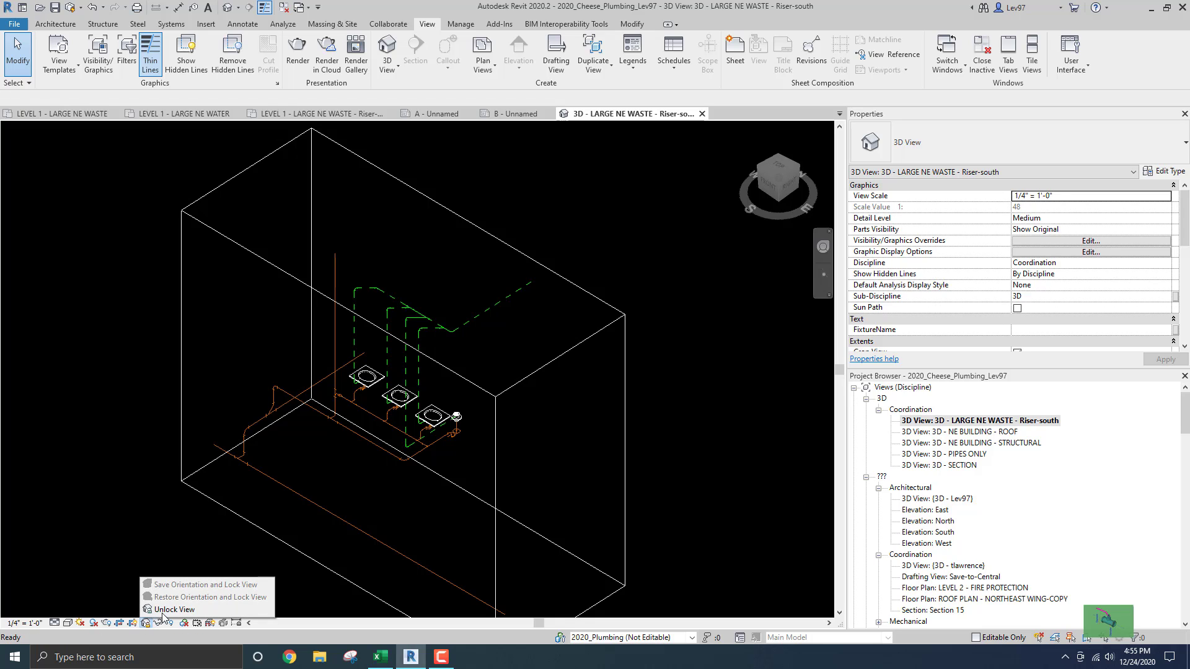
click(166, 611)
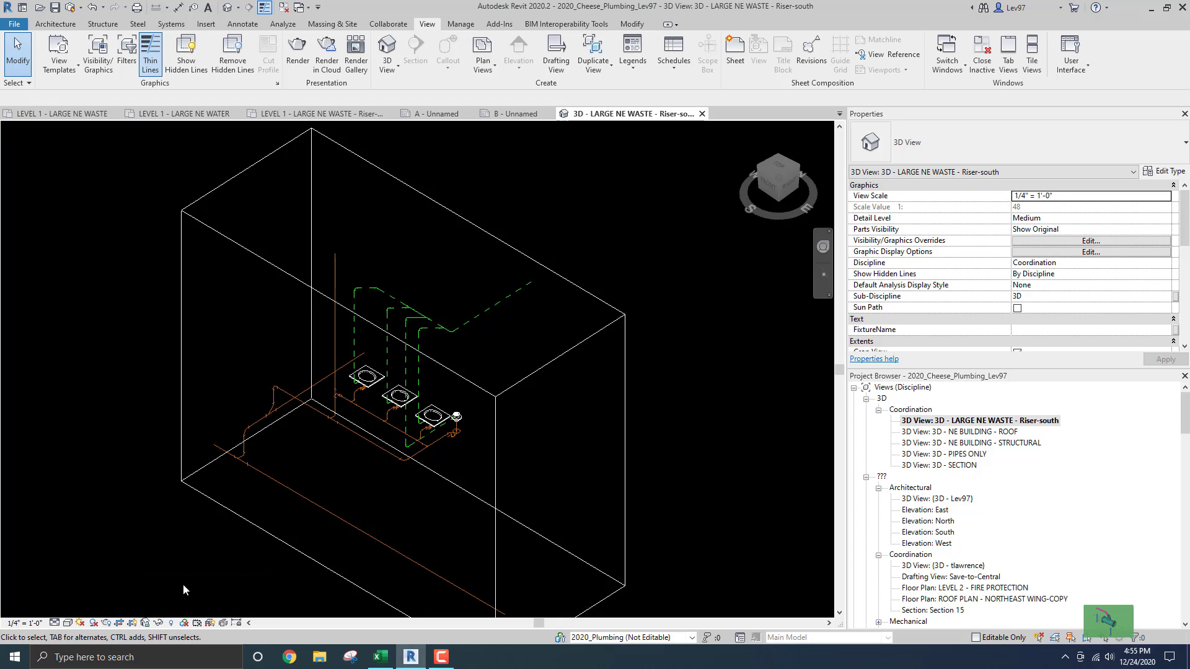
Step: Try Tag by Category and dismiss the warning that the 3D view must be locked
click(243, 24)
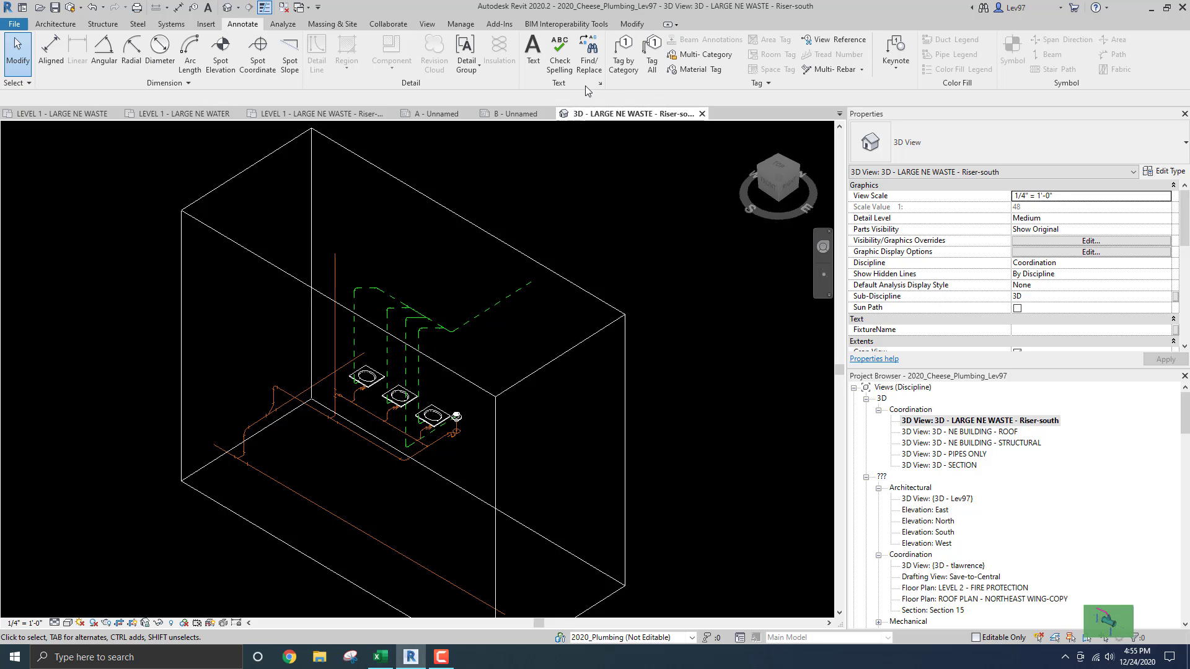
click(623, 50)
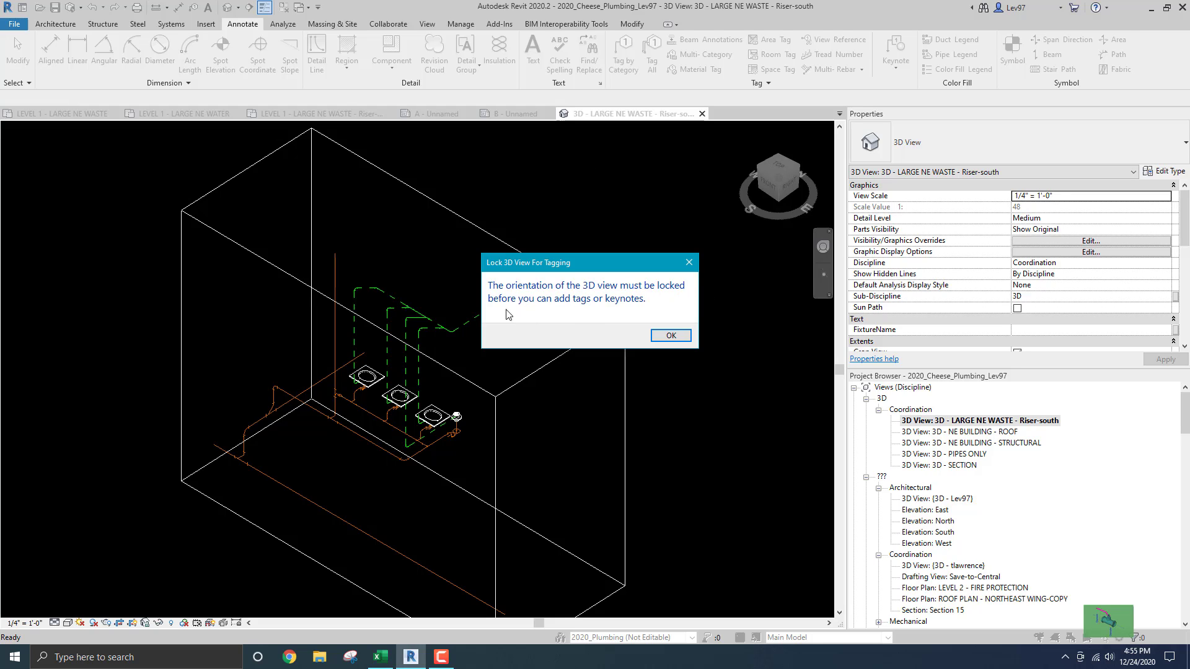
click(672, 336)
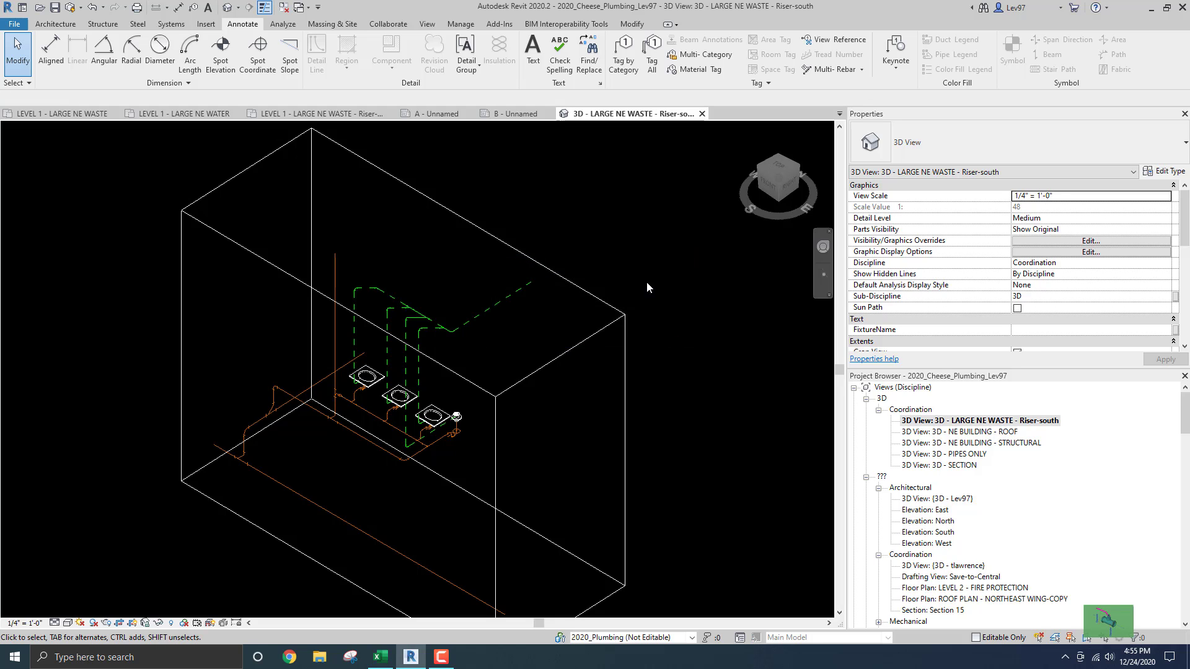
Step: Place an S0 text note beside the riser with an arc leader to the vent pipe
click(208, 8)
click(494, 339)
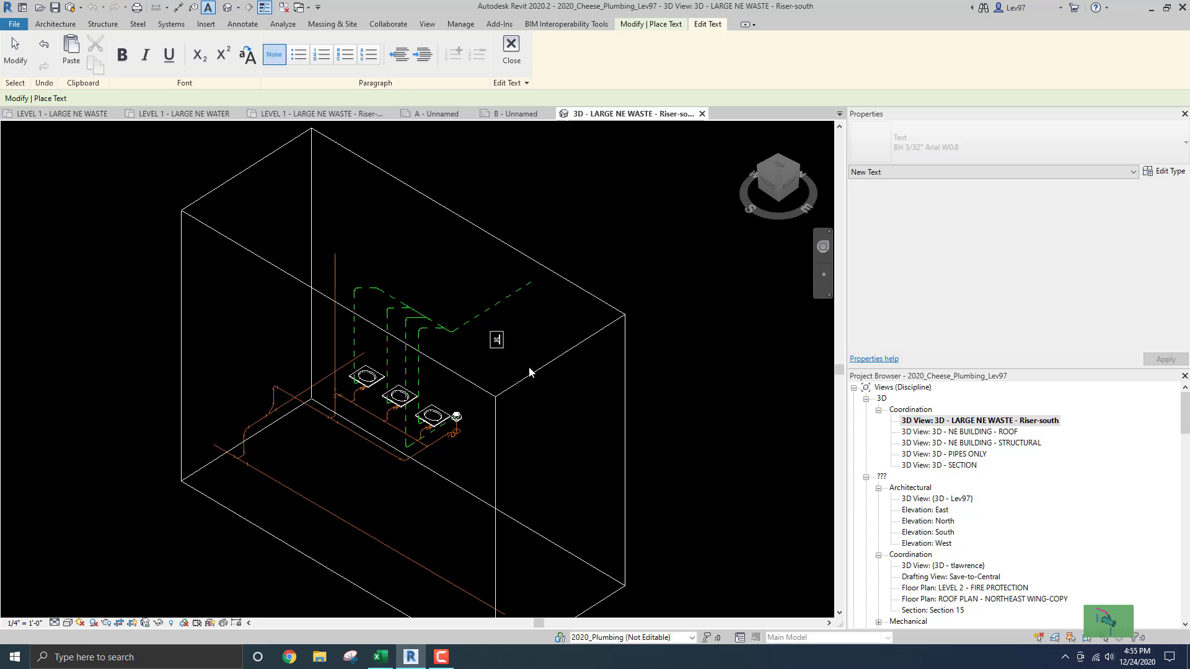
click(521, 330)
key(Escape)
scroll(501, 348, up, 5)
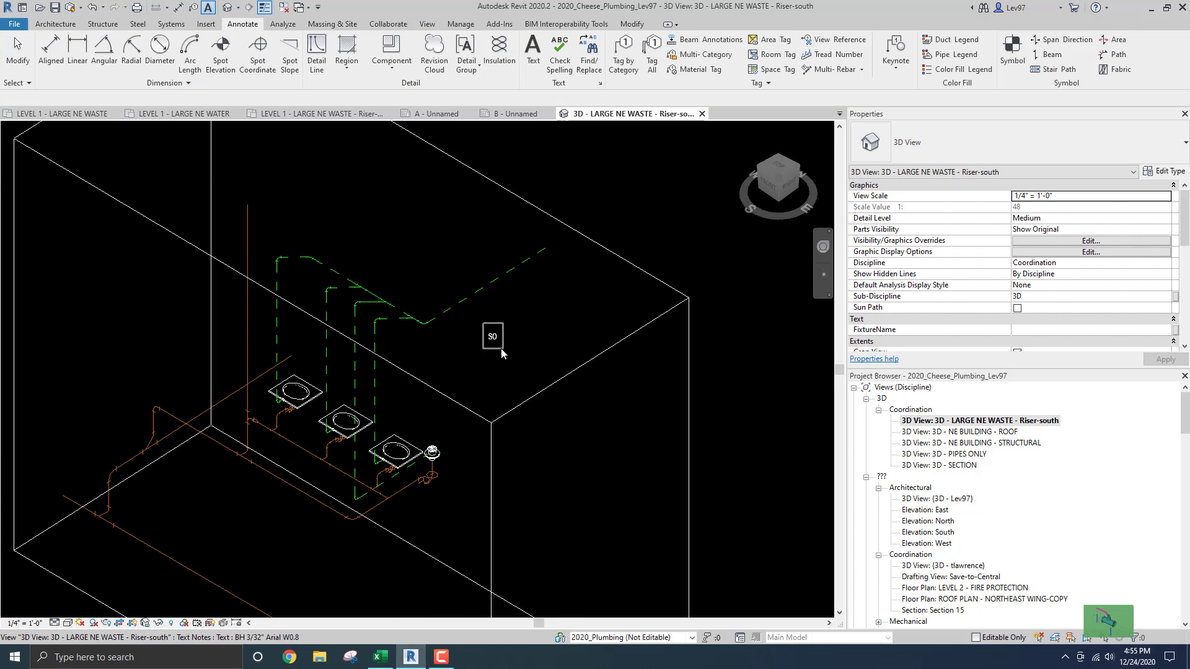
click(485, 337)
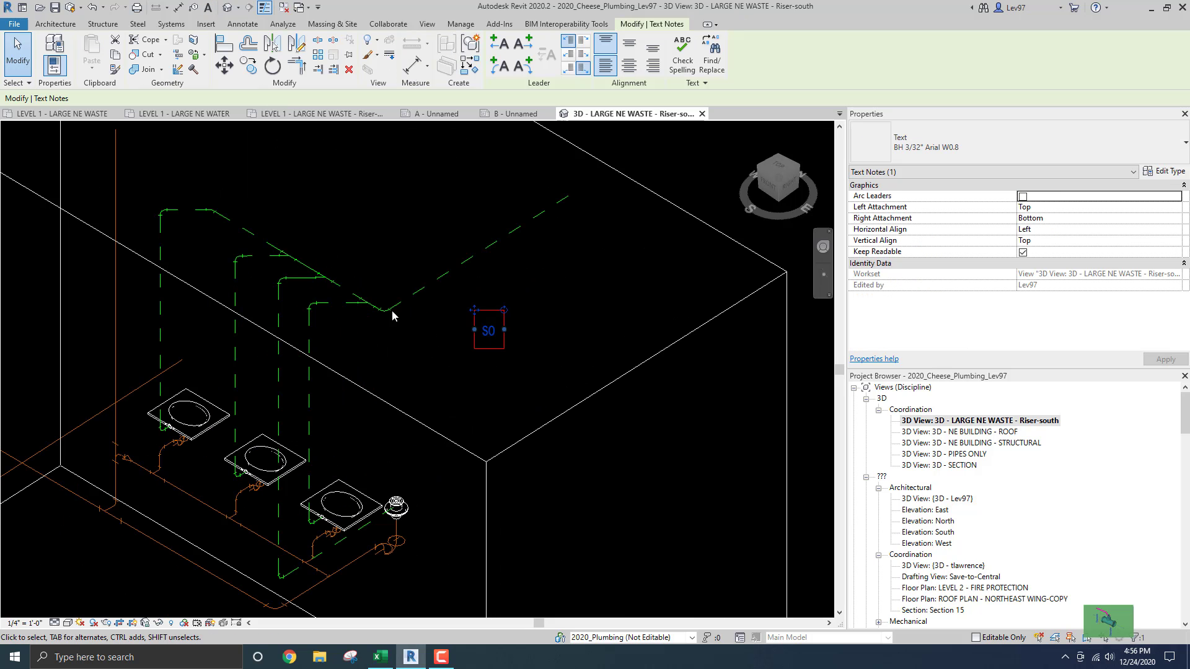
click(501, 67)
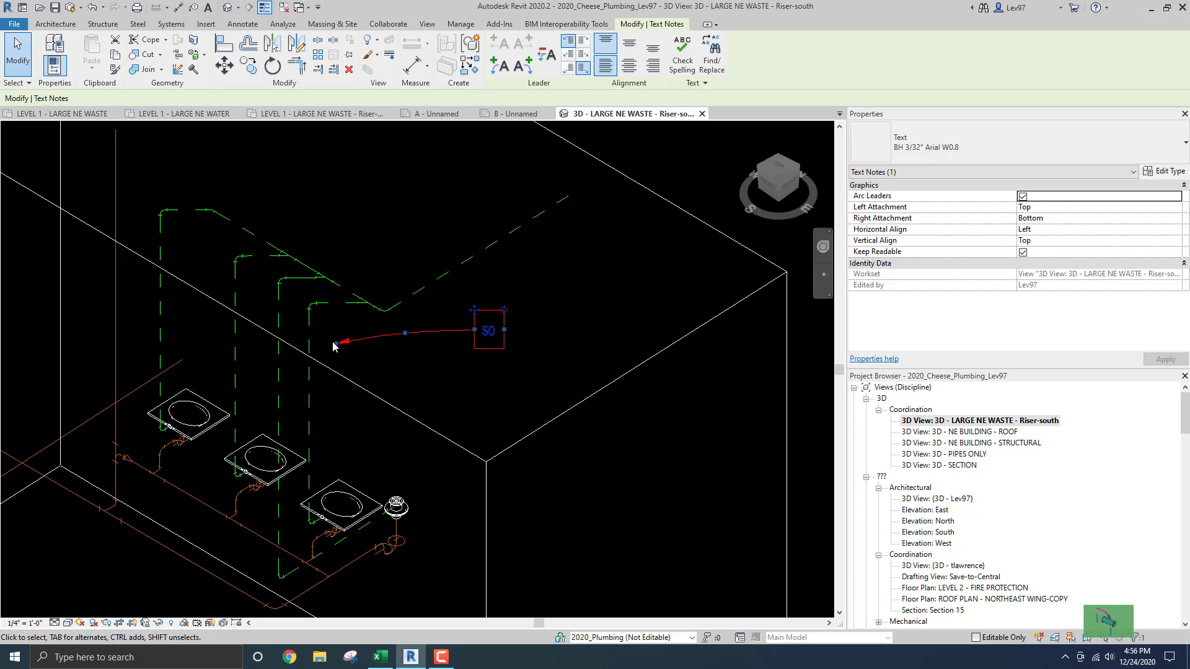
drag(335, 344, 424, 290)
click(489, 377)
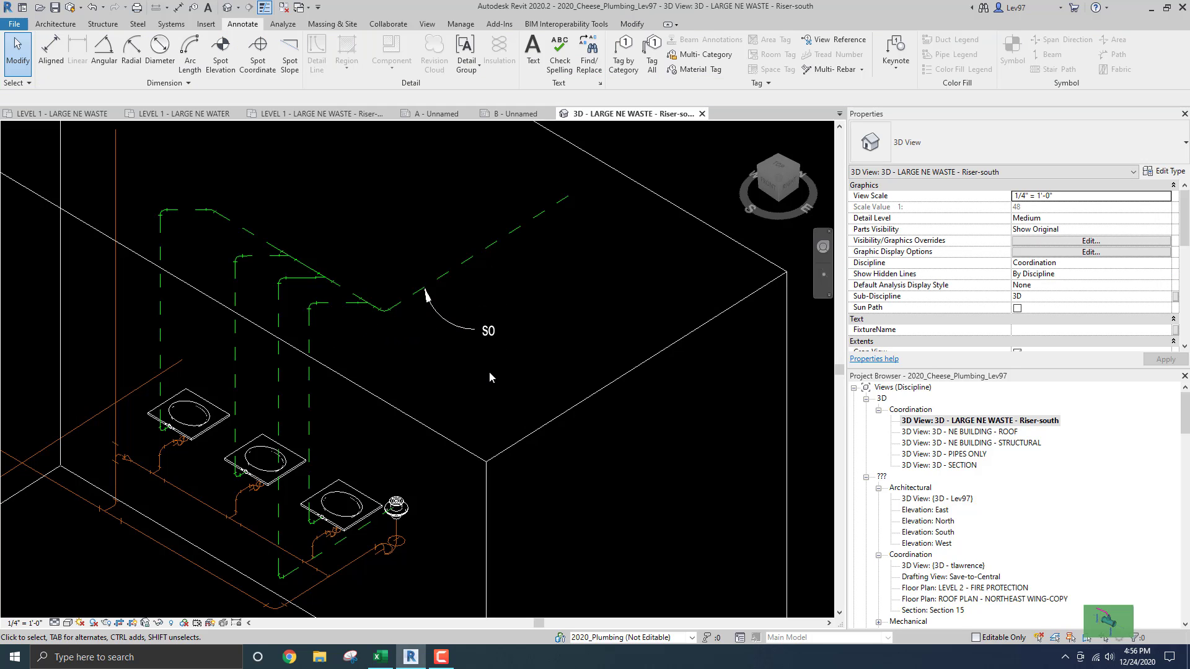
Step: Delete the trial S0 text note and its leader
click(486, 344)
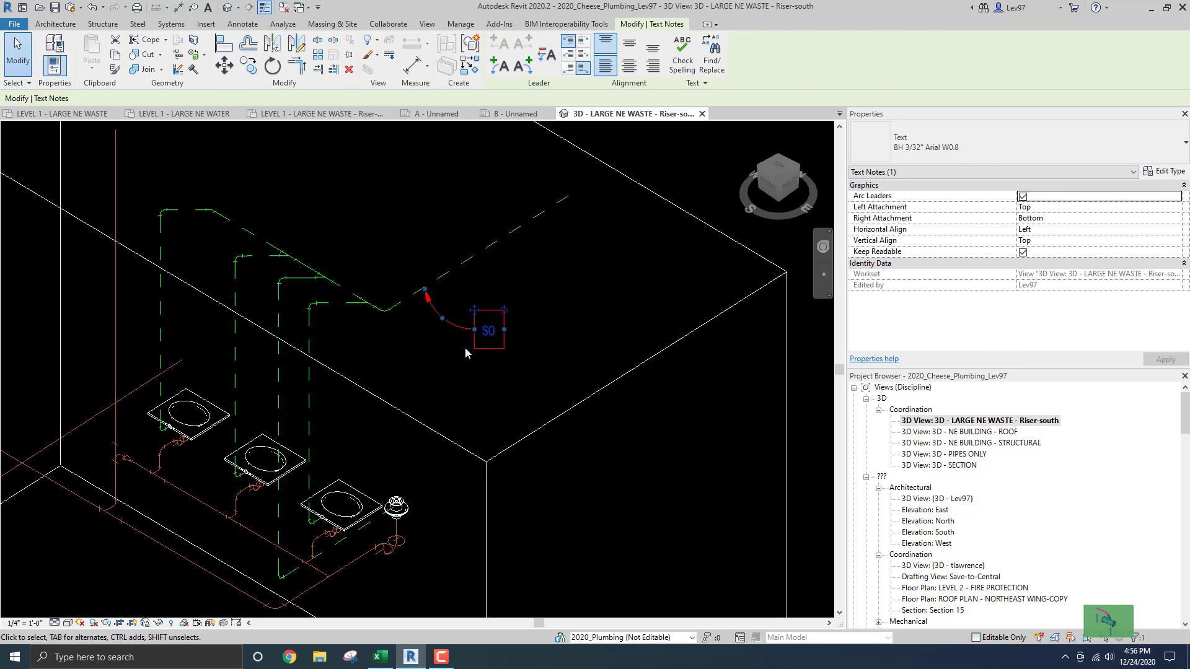
key(Delete)
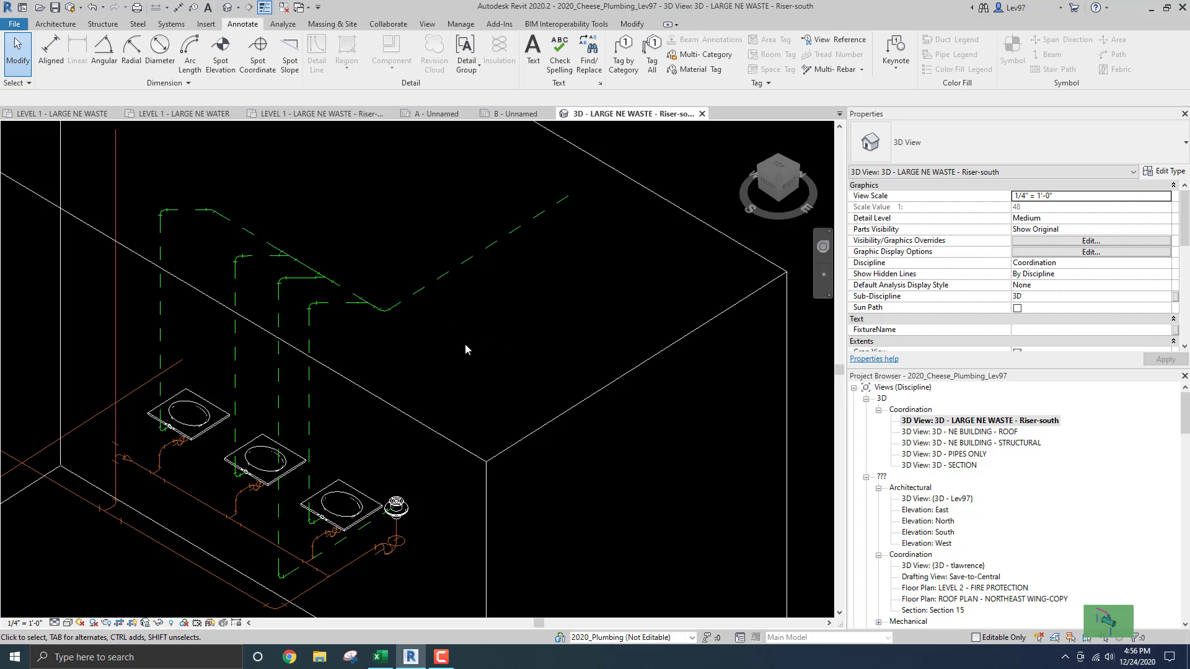
scroll(460, 321, down, 2)
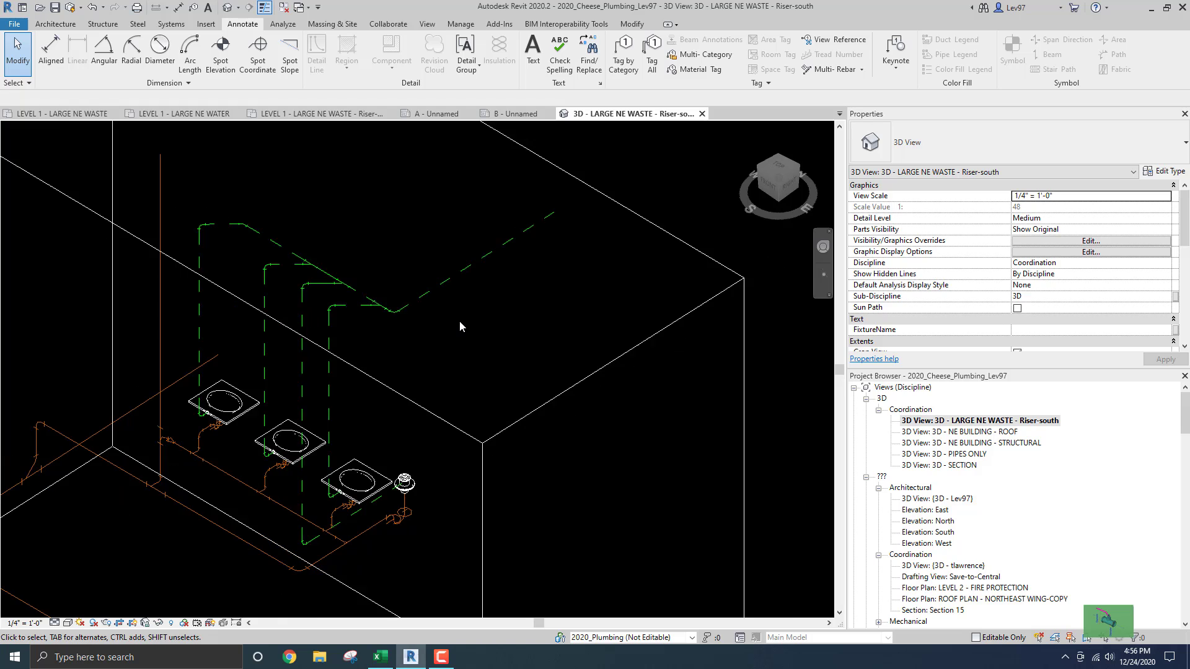
scroll(460, 309, down, 2)
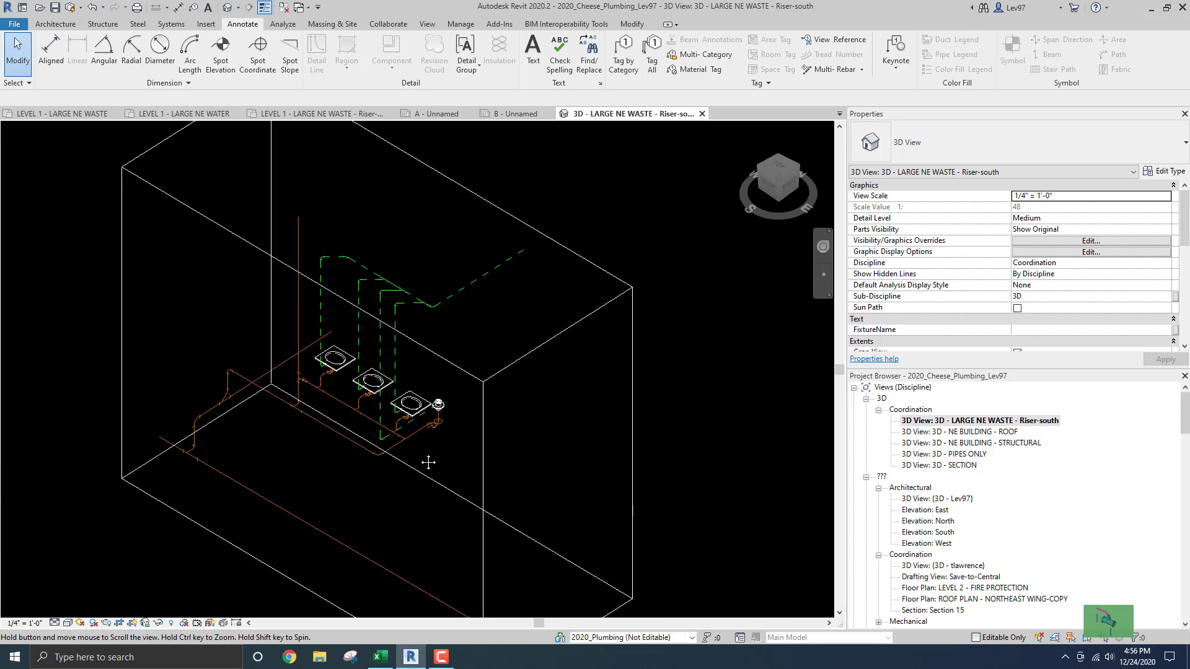
Step: Save the orientation and lock the 3D riser view
click(145, 624)
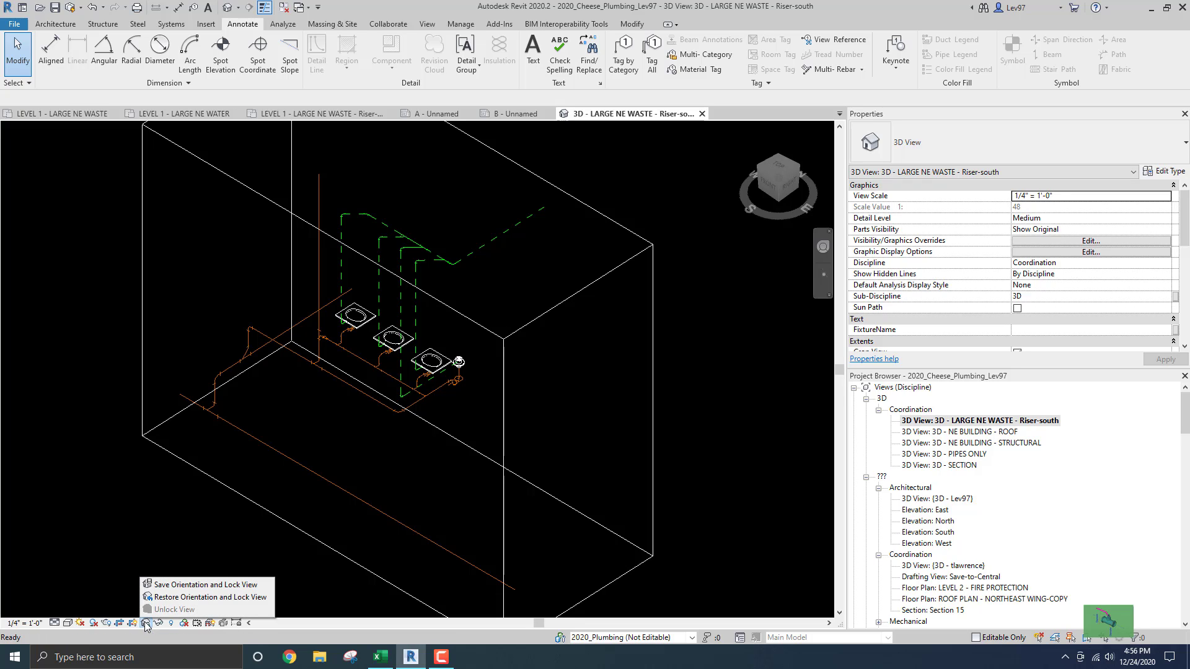
click(197, 586)
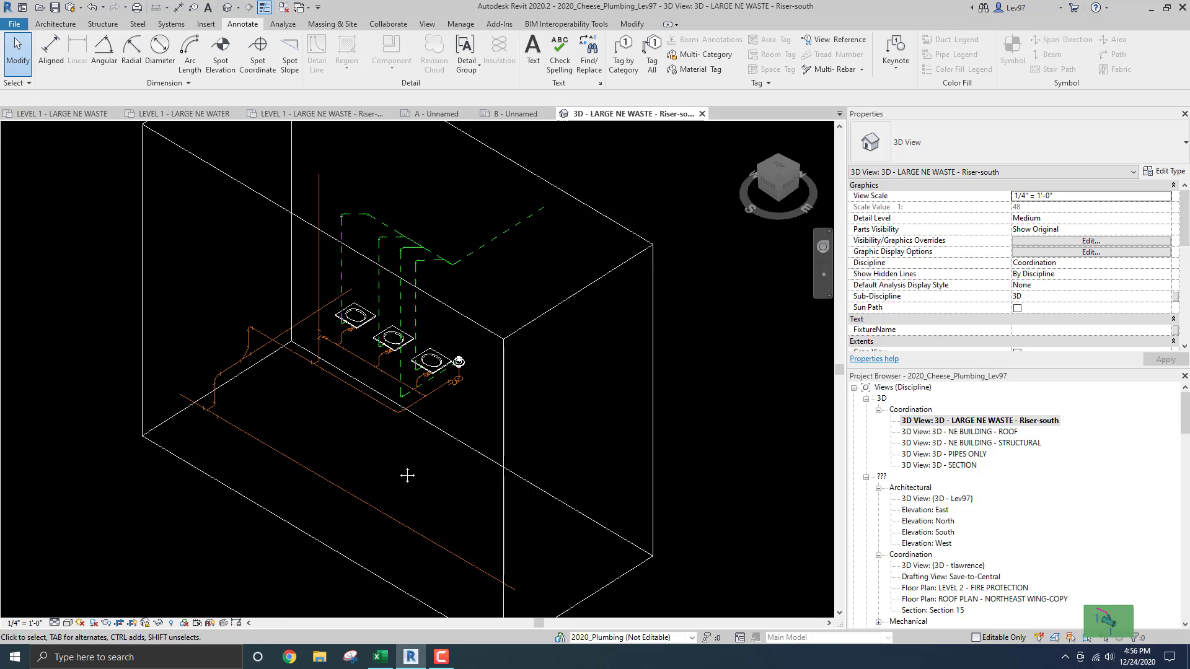
middle_drag(407, 476, 385, 405)
scroll(443, 340, up, 2)
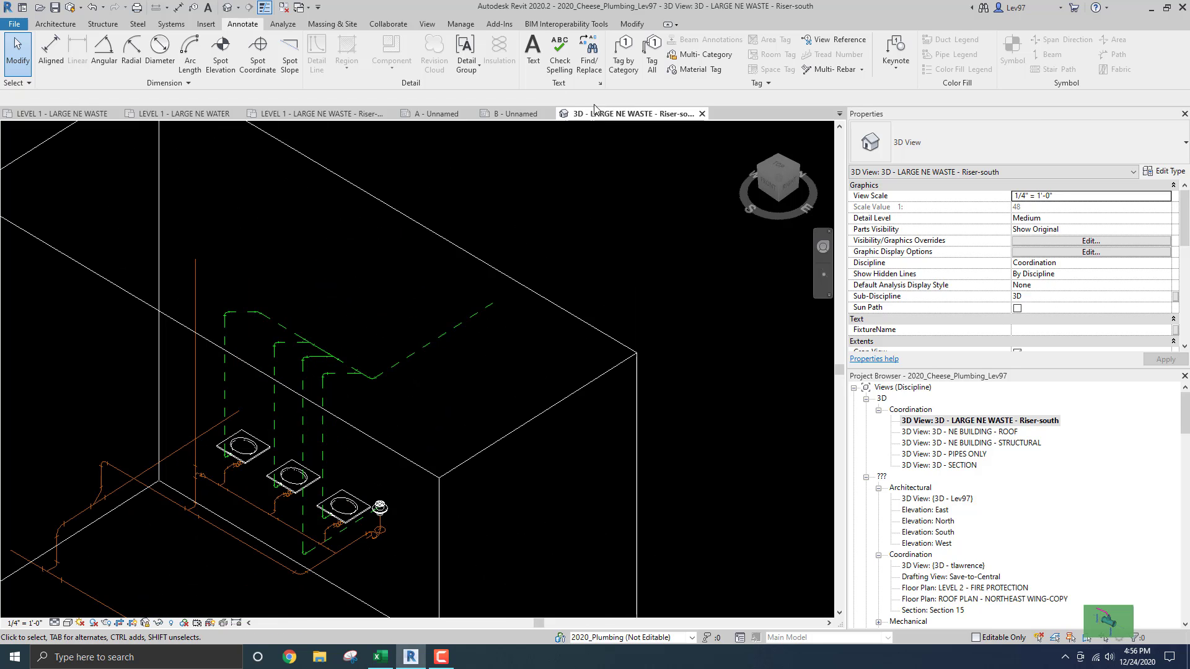
Step: Tag the horizontal vent pipe with a leadered 1 1/2" V 5 (Sq.Ft.) tag
click(625, 62)
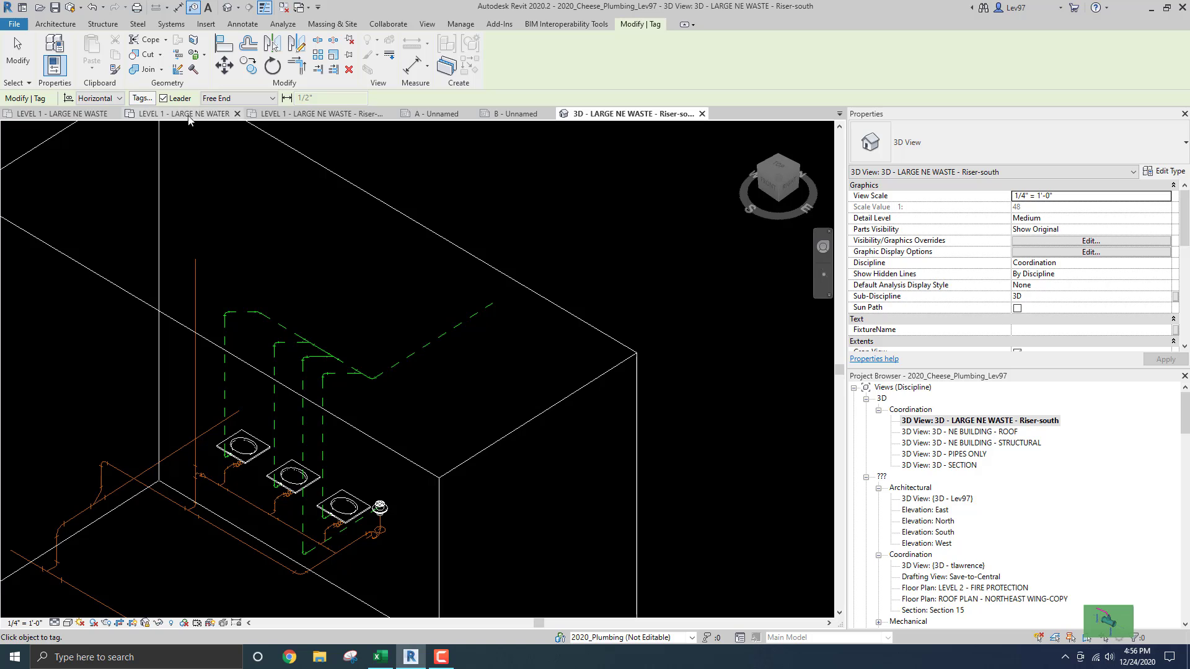
click(164, 99)
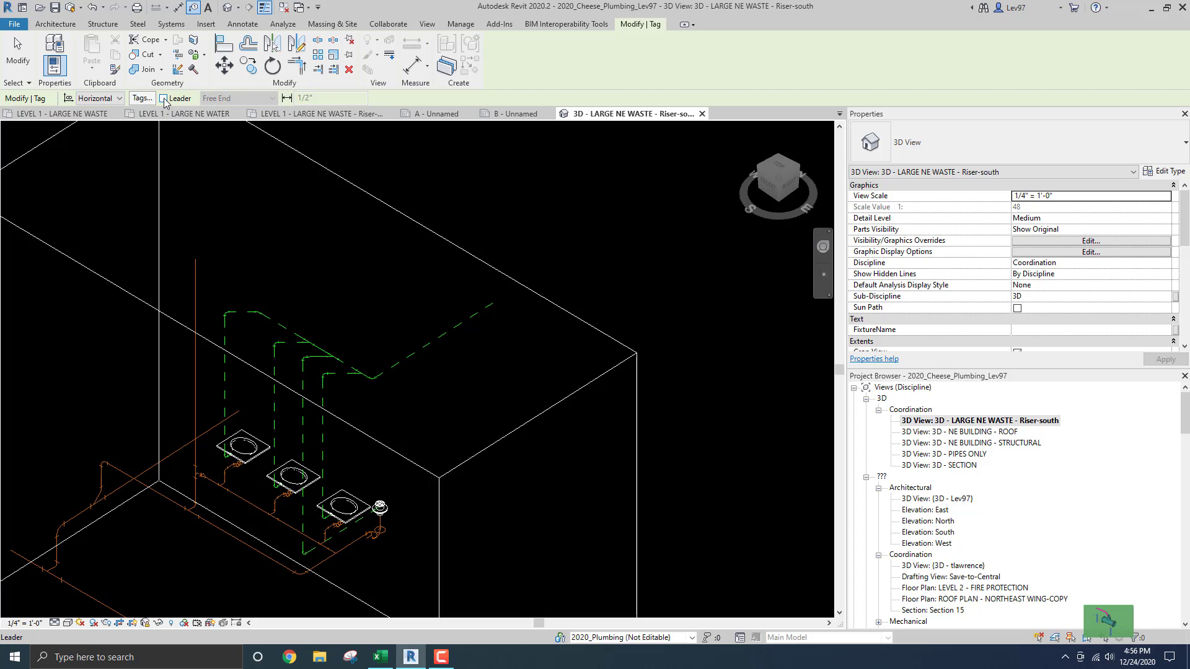
click(429, 344)
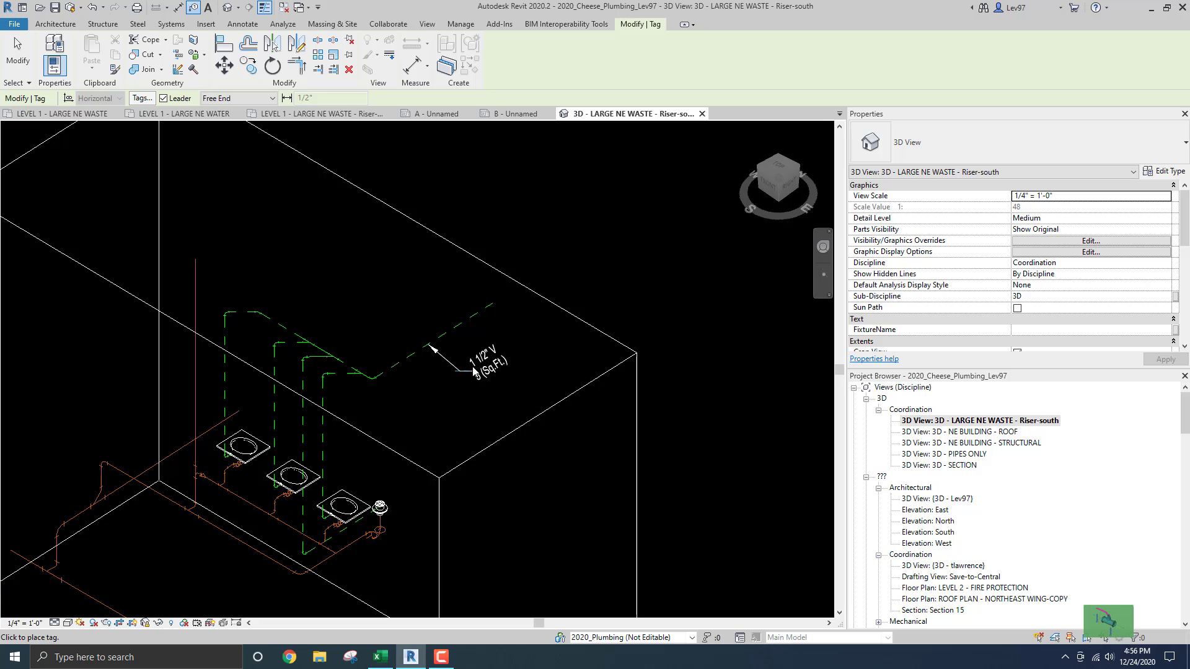
click(480, 371)
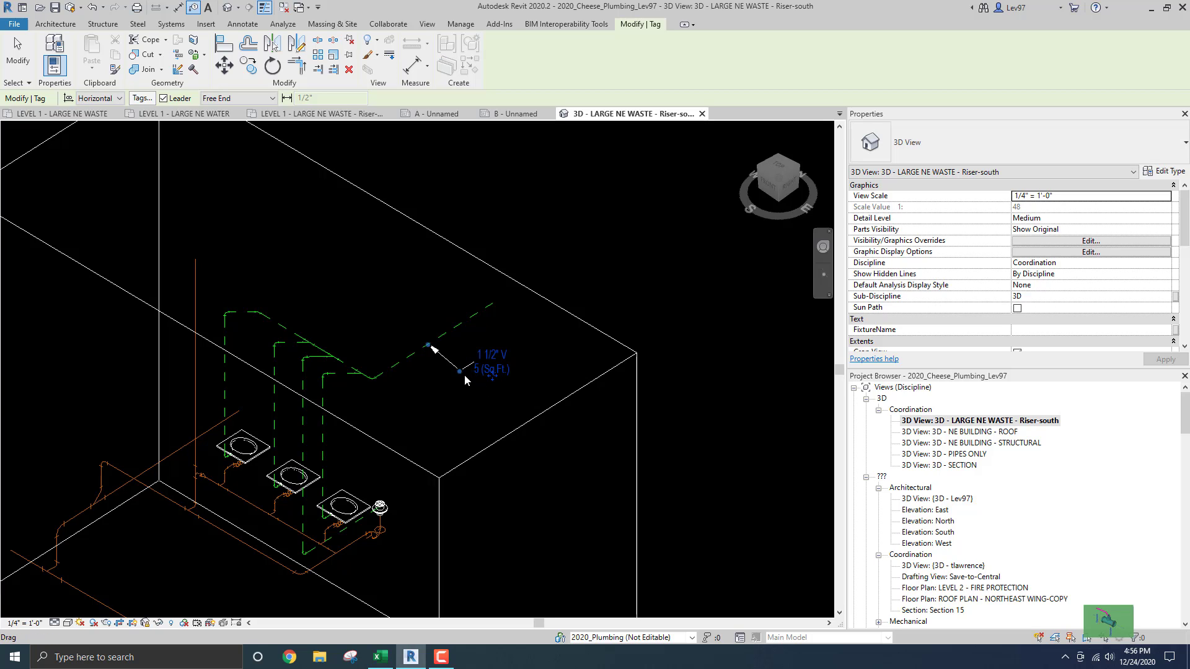
key(Escape)
key(Escape)
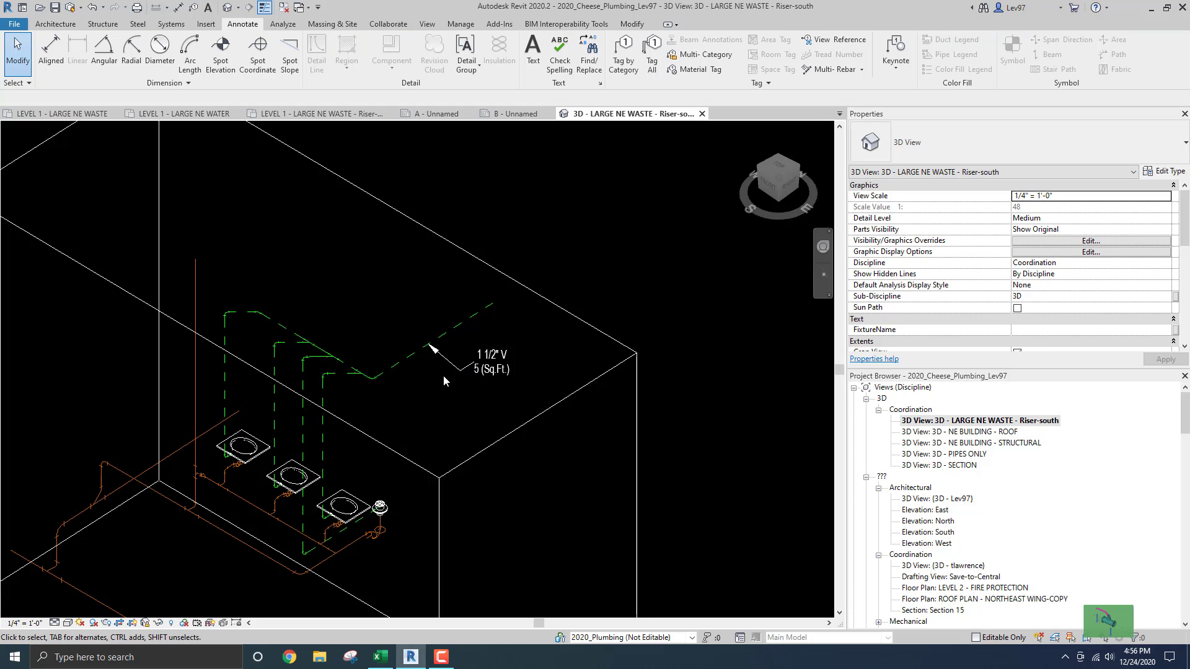
scroll(444, 377, up, 2)
scroll(442, 385, up, 1)
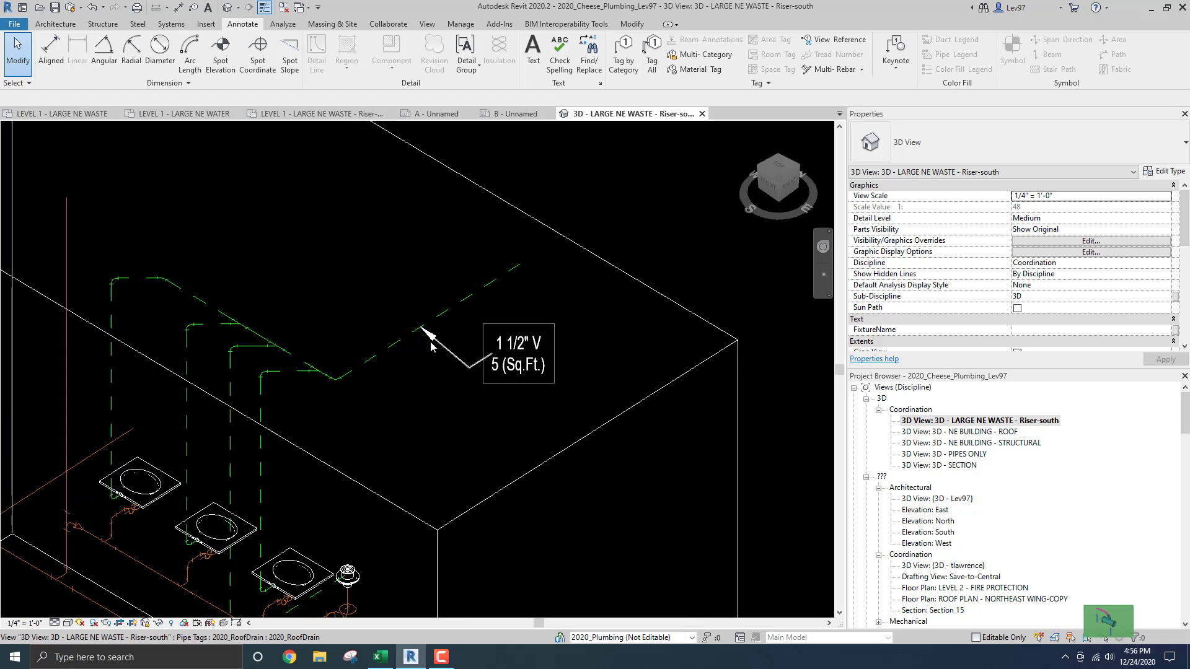
click(432, 345)
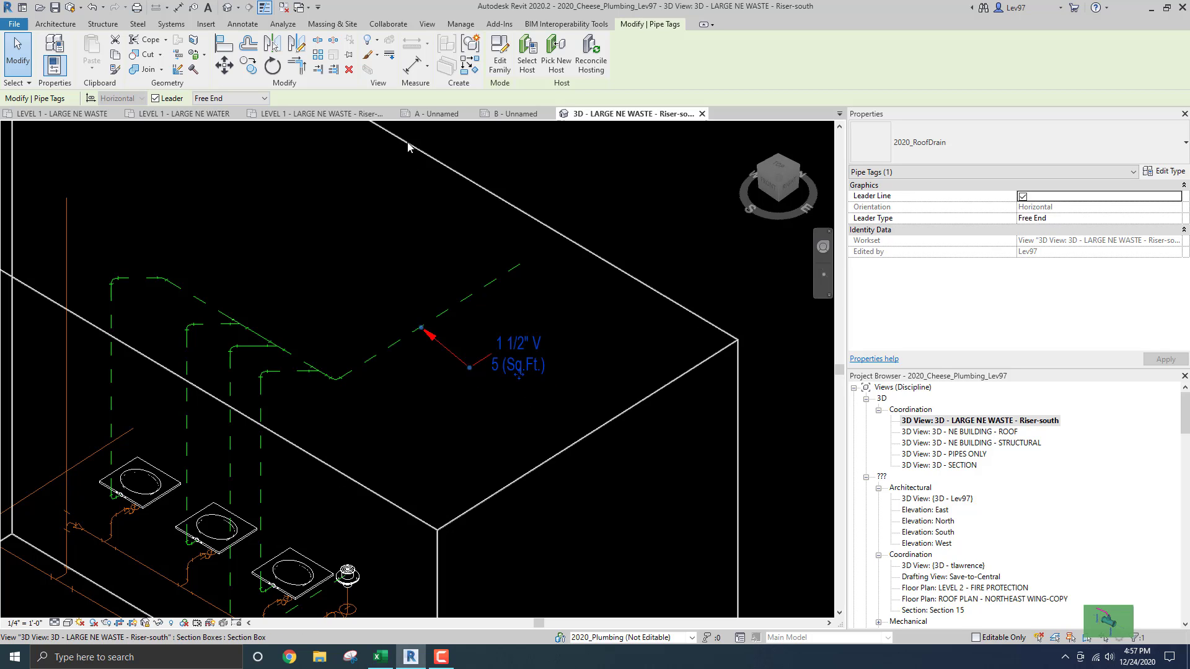
click(298, 131)
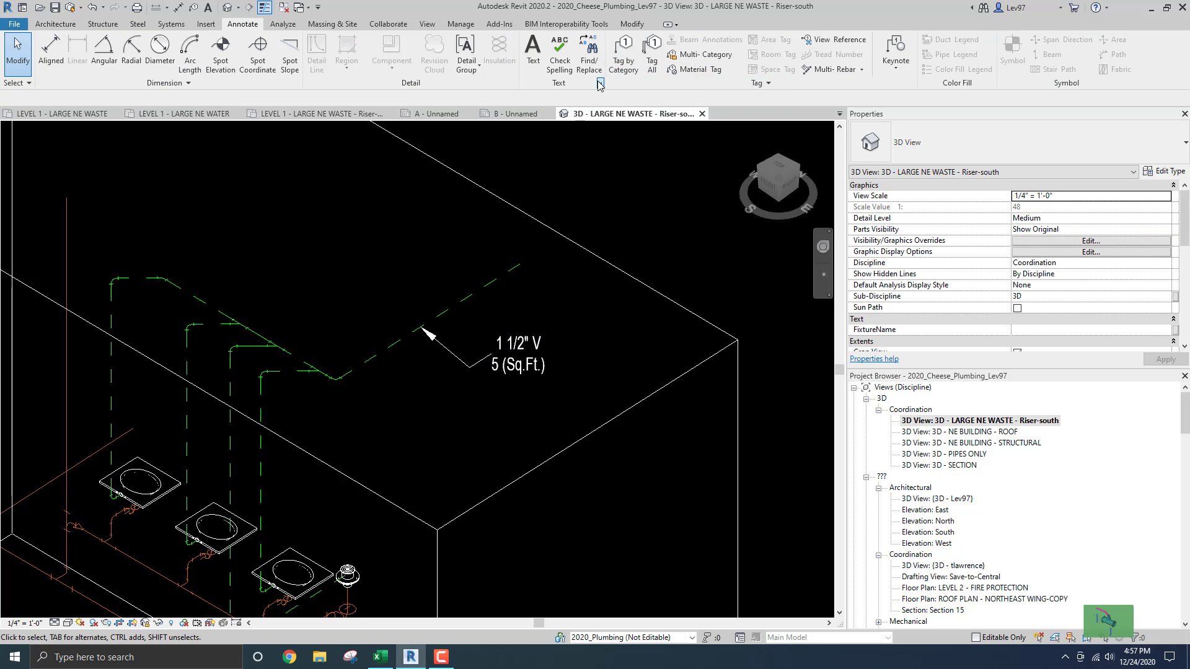
Step: In Loaded Tags And Symbols, assign 2020_Size_SyStem : Size_SyStem to Pipes/Pipe Placeholders
click(768, 85)
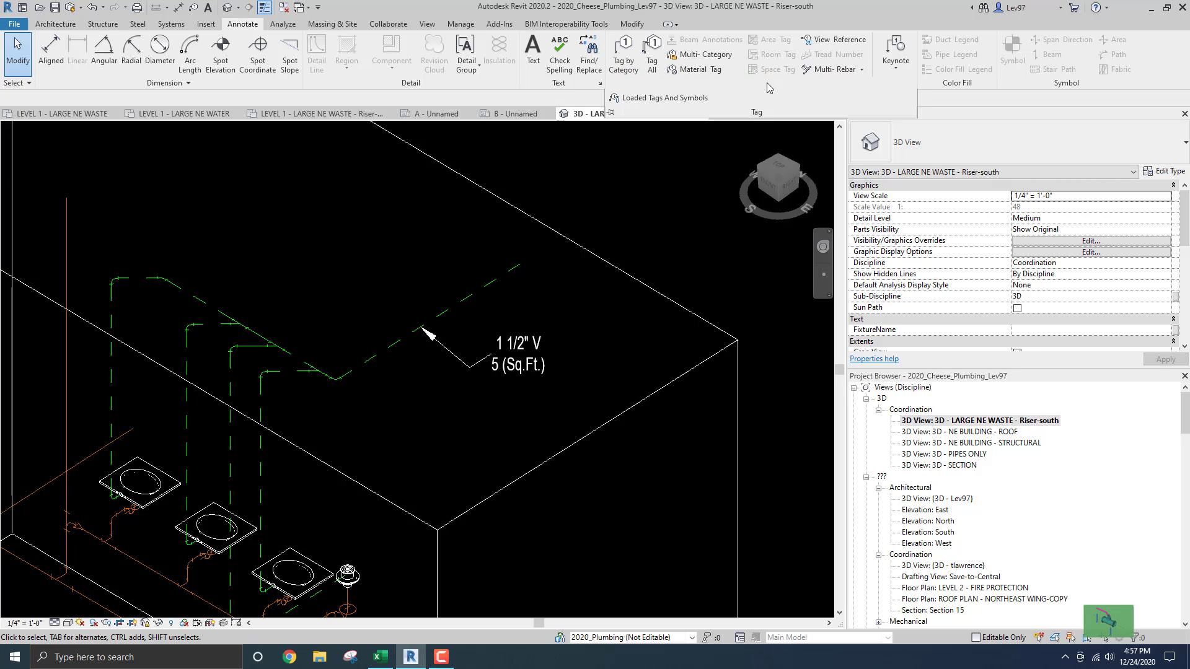
click(645, 98)
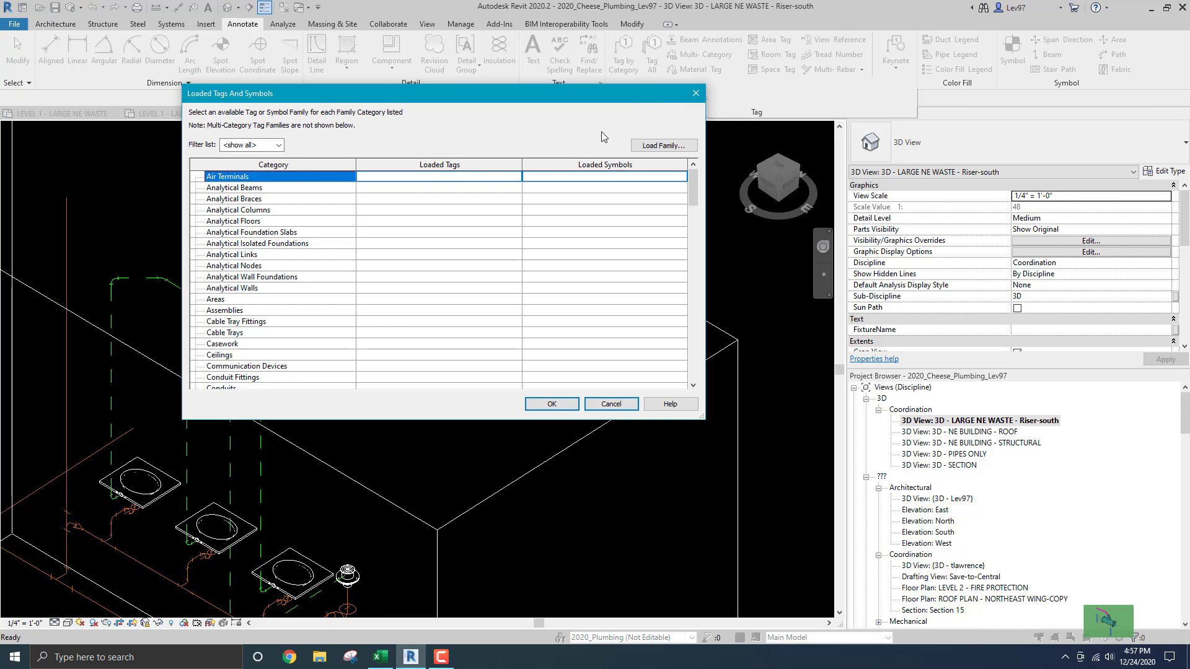
scroll(601, 260, down, 8)
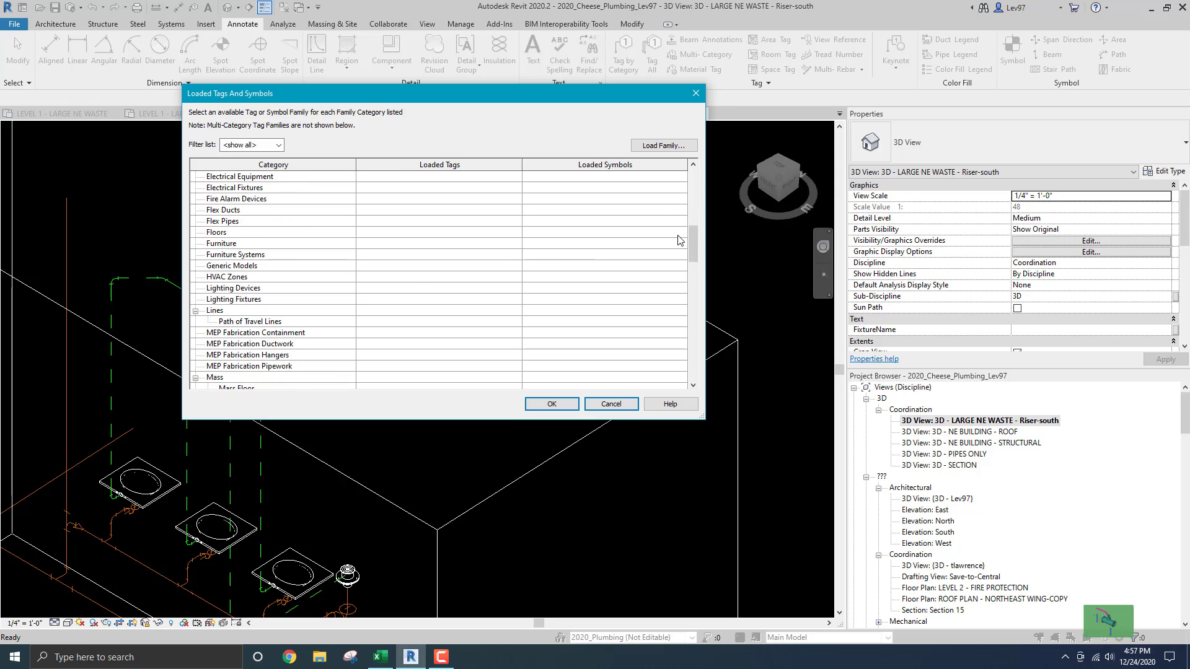
drag(695, 246, 691, 290)
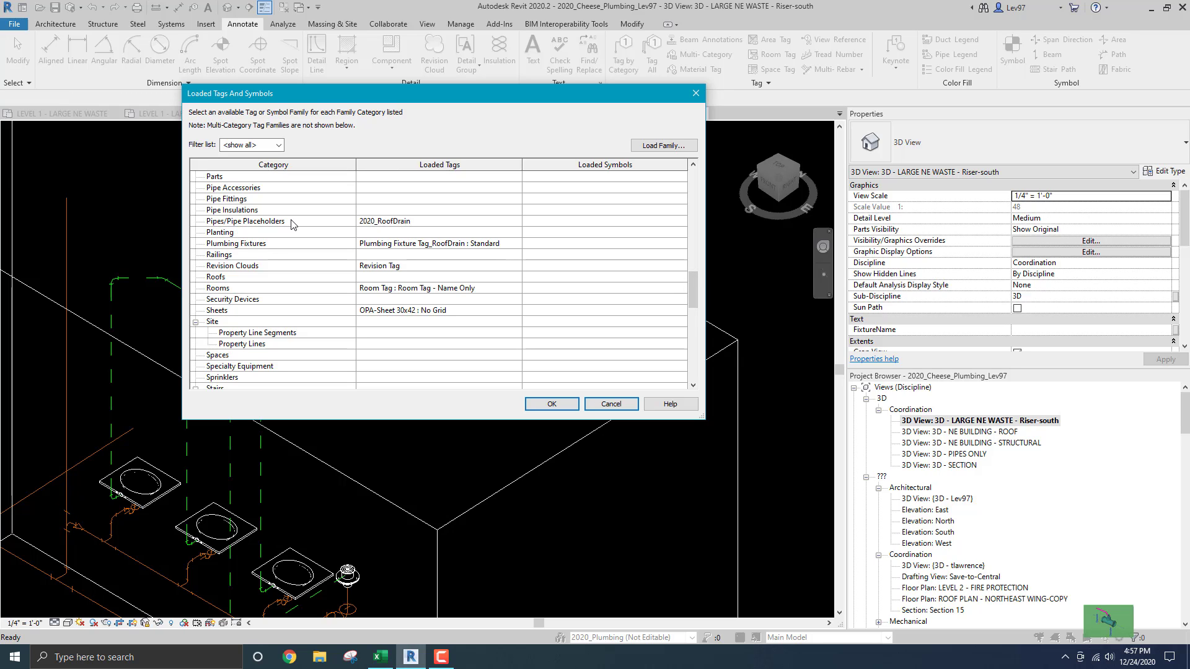
click(458, 224)
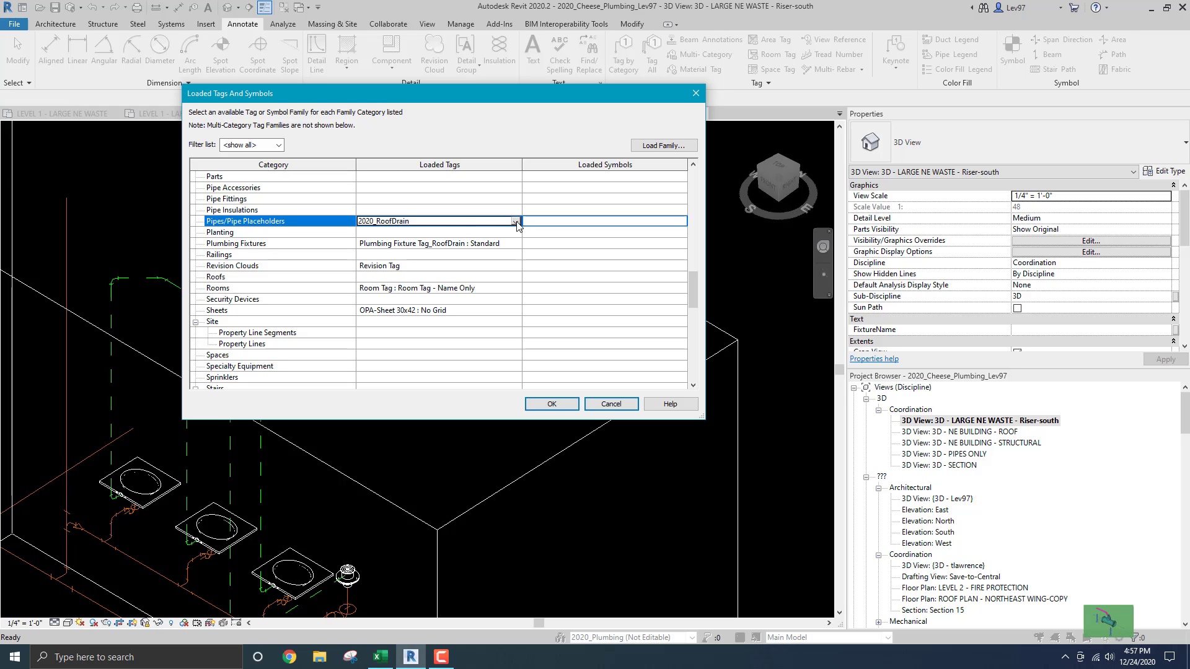
click(515, 222)
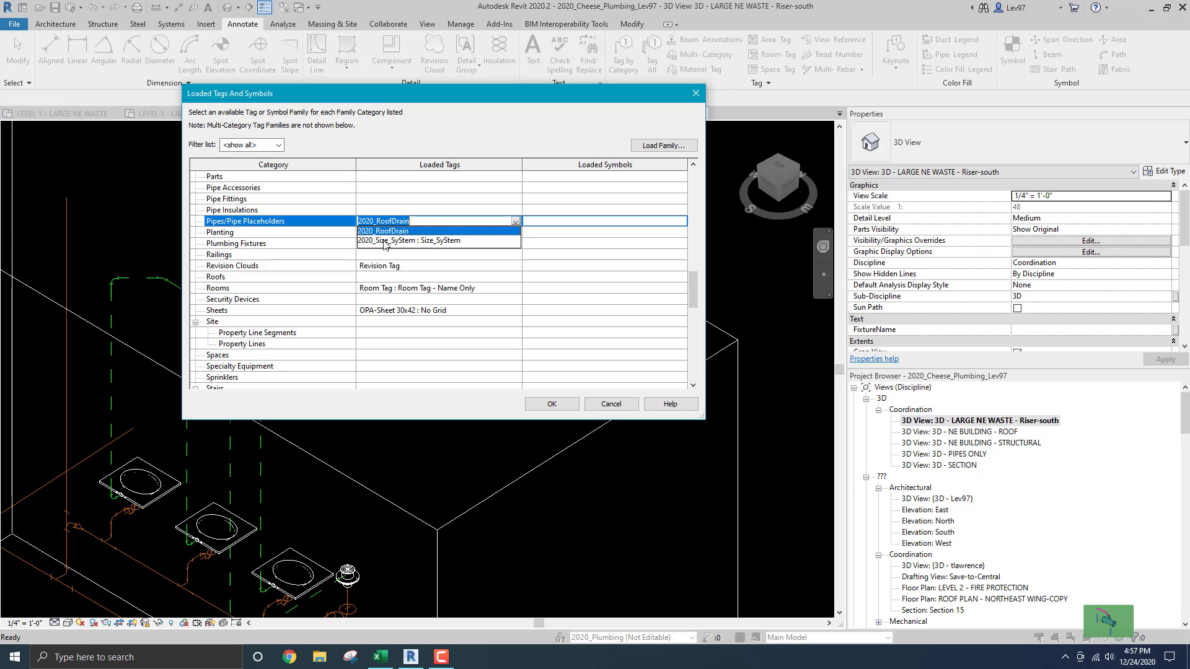
click(384, 241)
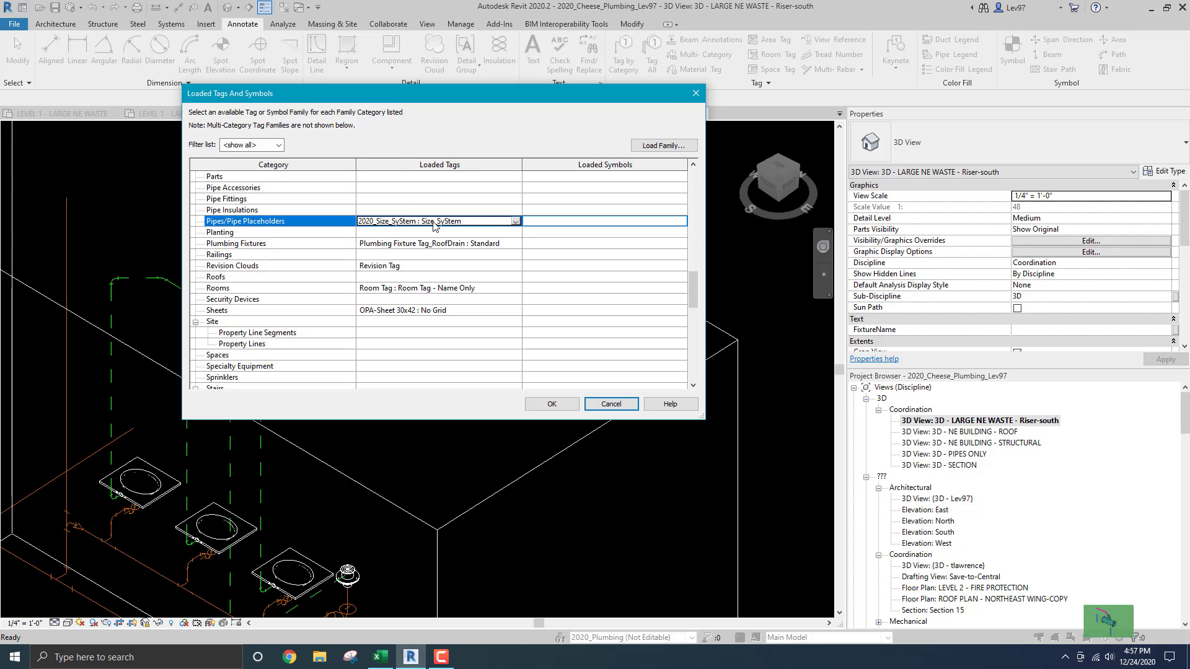
click(552, 404)
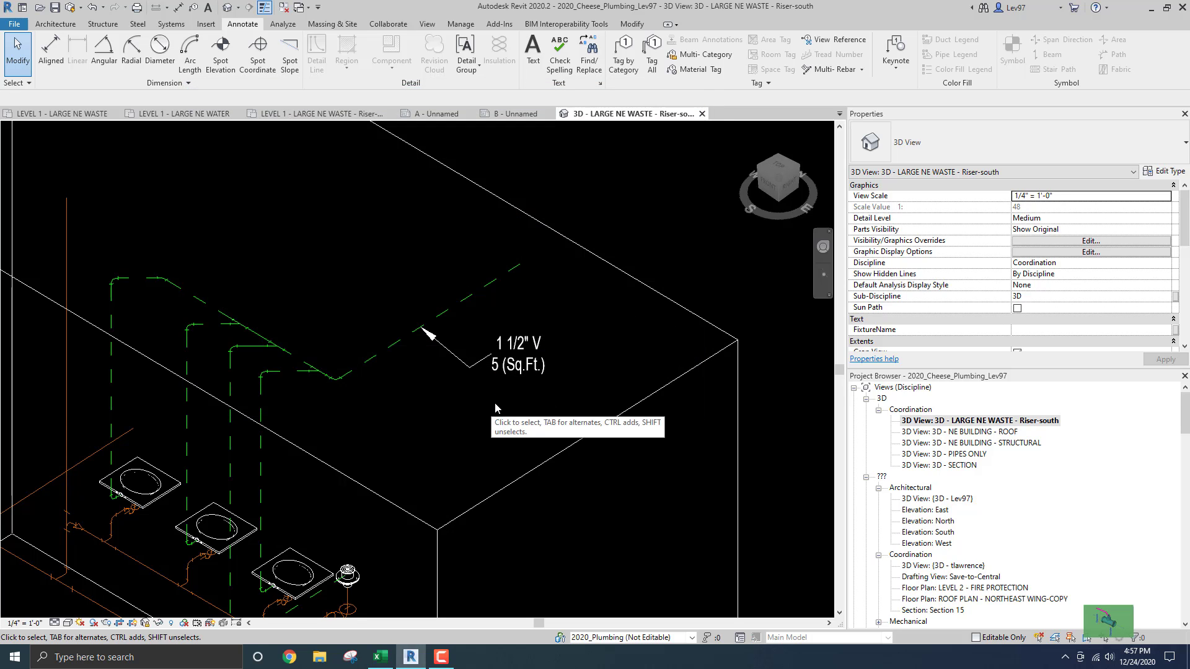
Step: Delete the old 1 1/2" V 5 (Sq.Ft.) vent pipe tag
scroll(500, 383, up, 2)
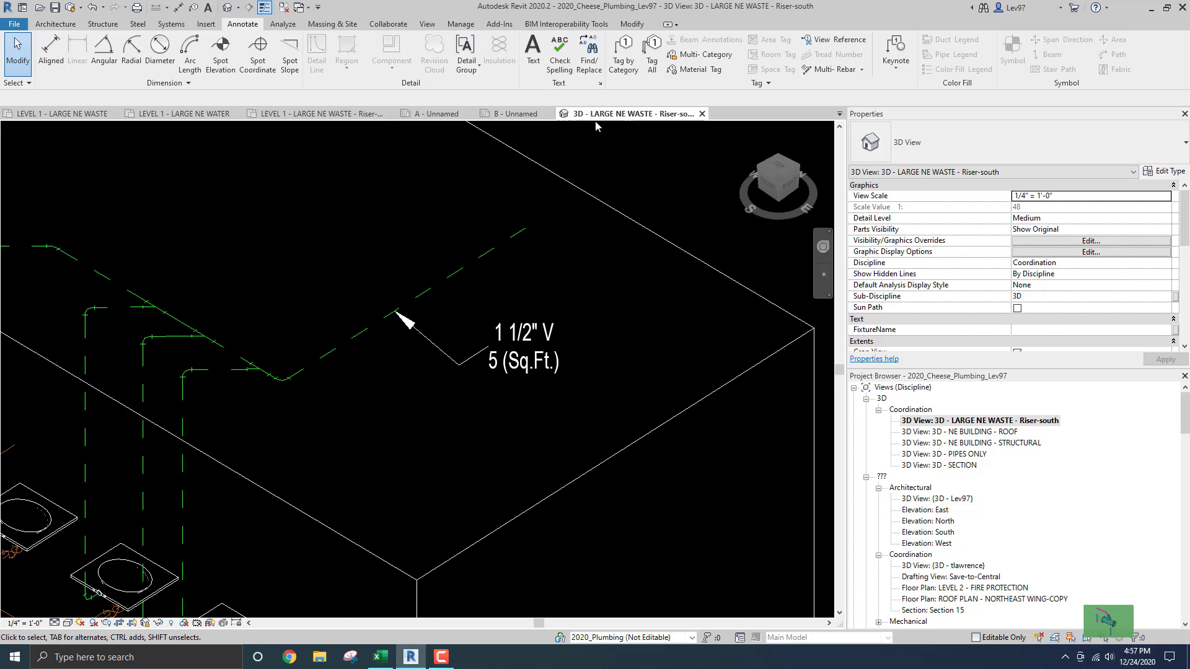
click(622, 55)
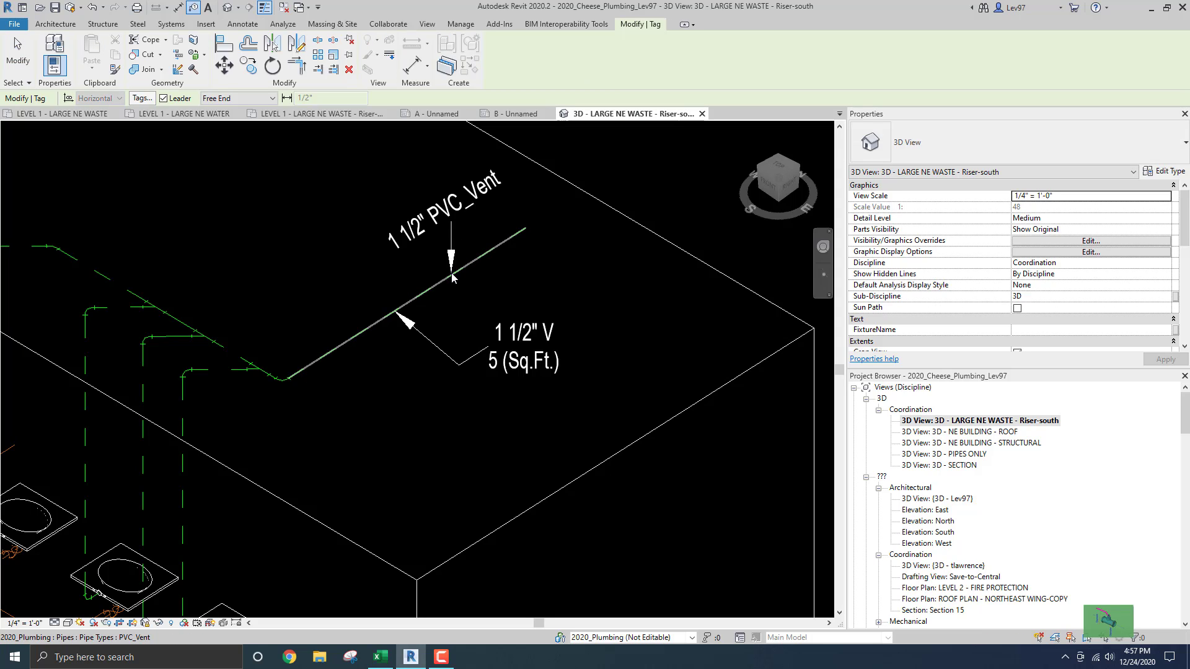
key(Escape)
key(Escape)
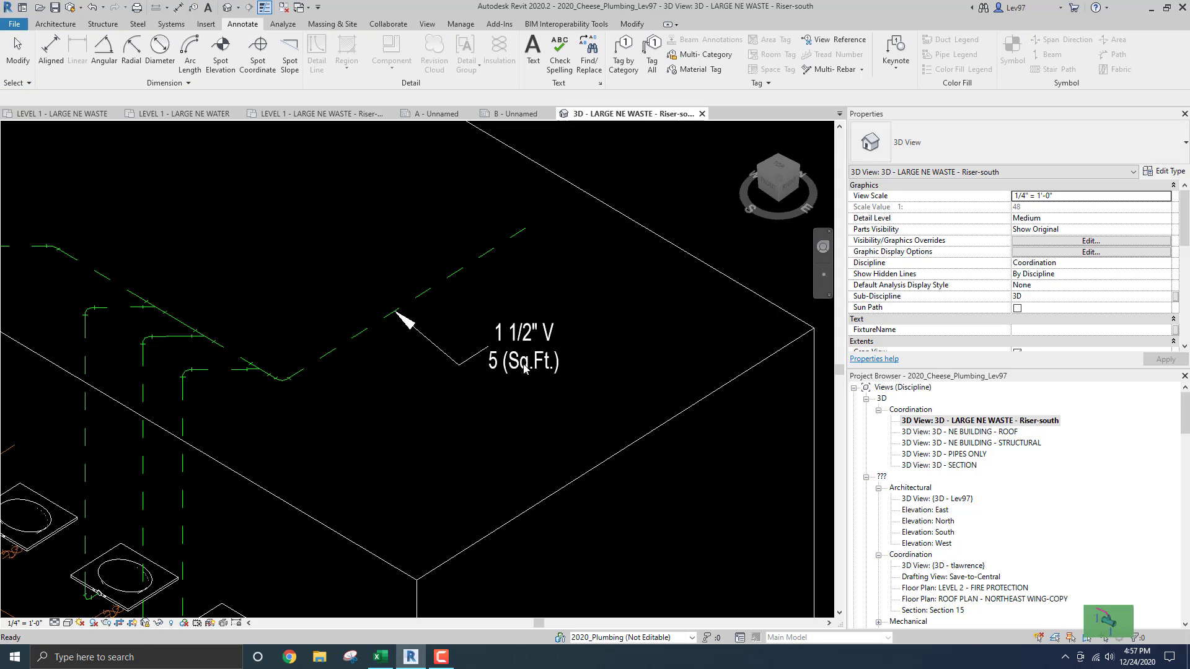
click(506, 367)
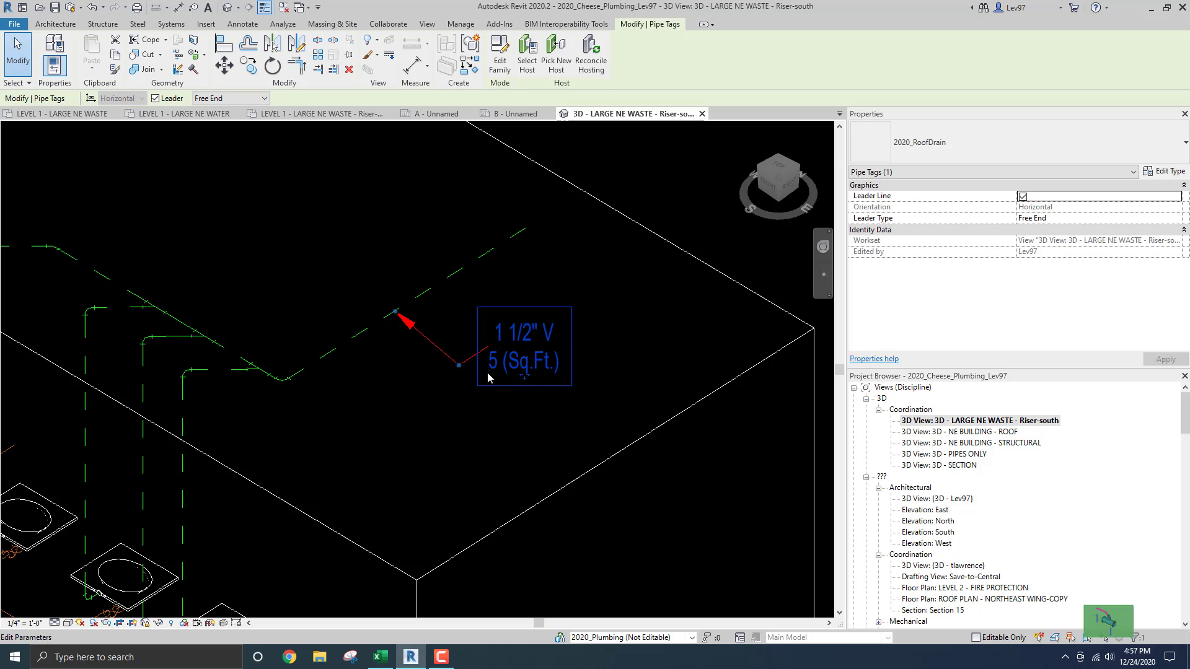
key(Delete)
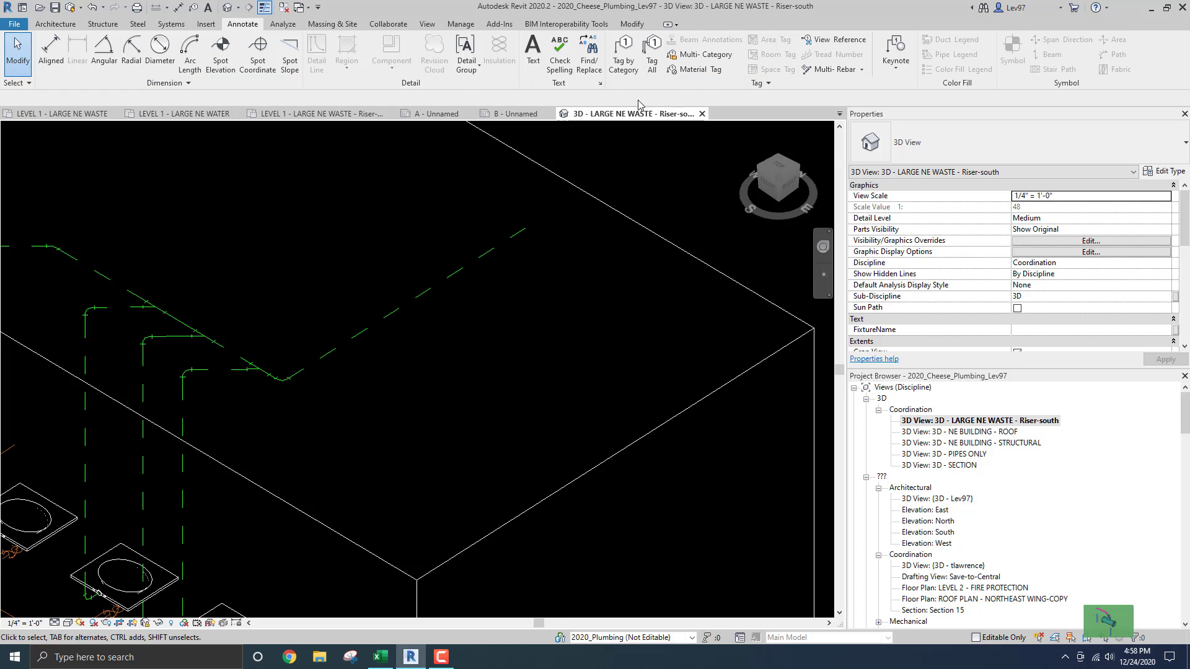
Step: Tag the vent pipe with a leadered 1 1/2" PVC_Vent tag and adjust its leader elbow
click(623, 59)
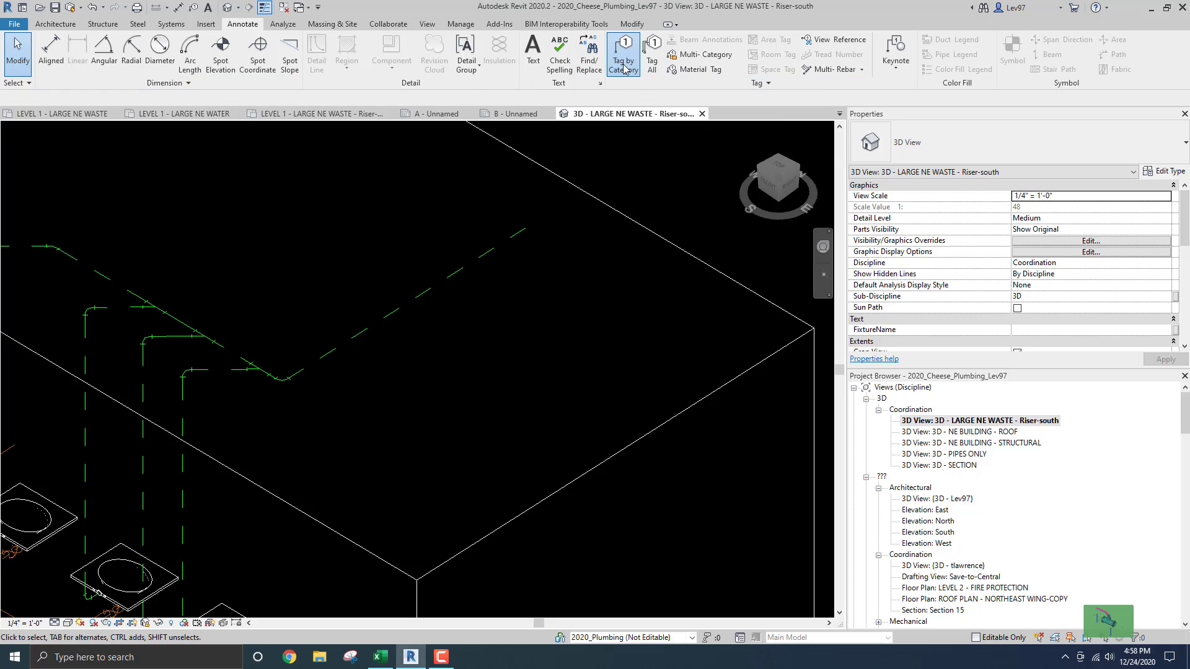
click(395, 312)
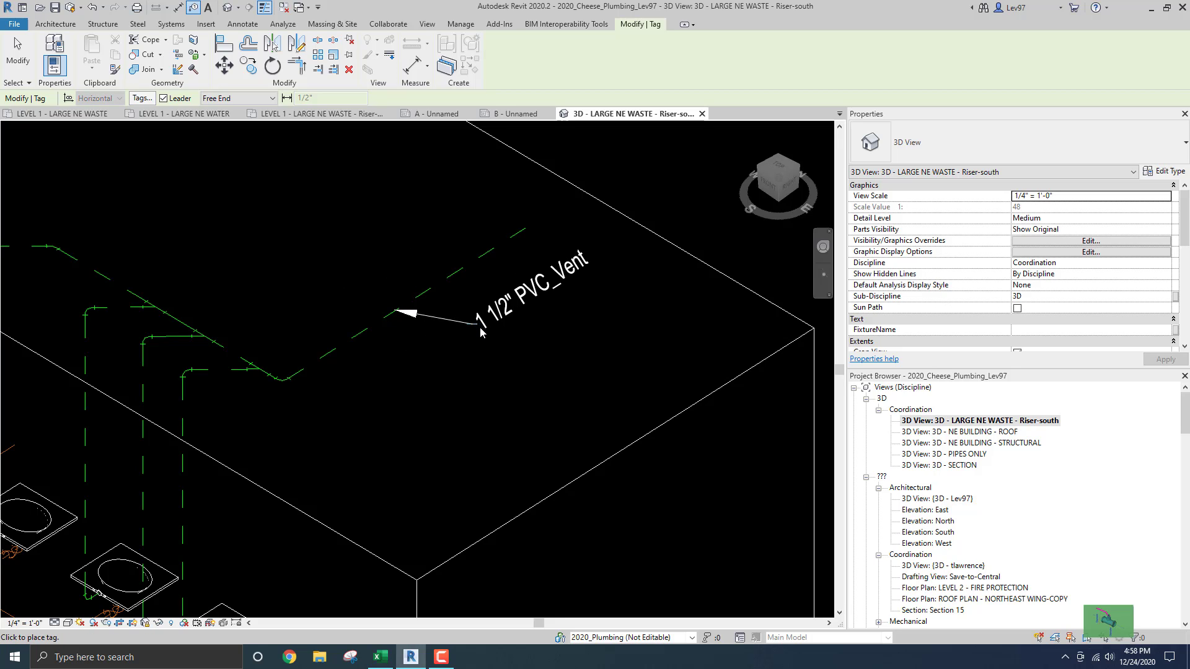
click(513, 351)
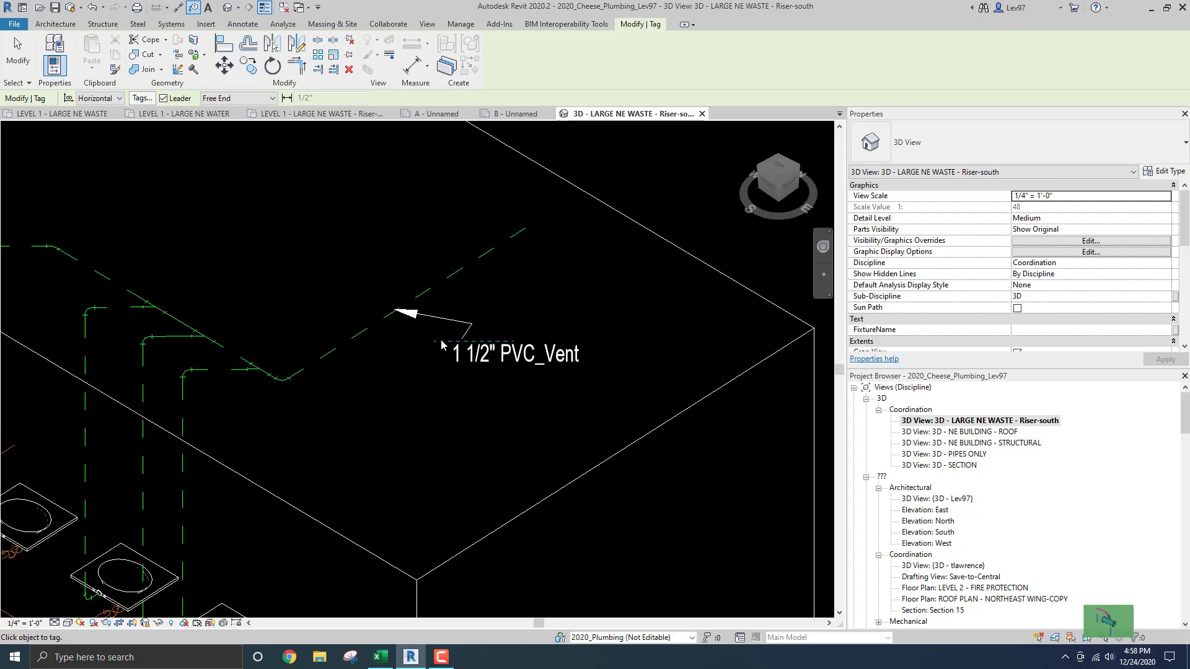
key(Escape)
click(473, 357)
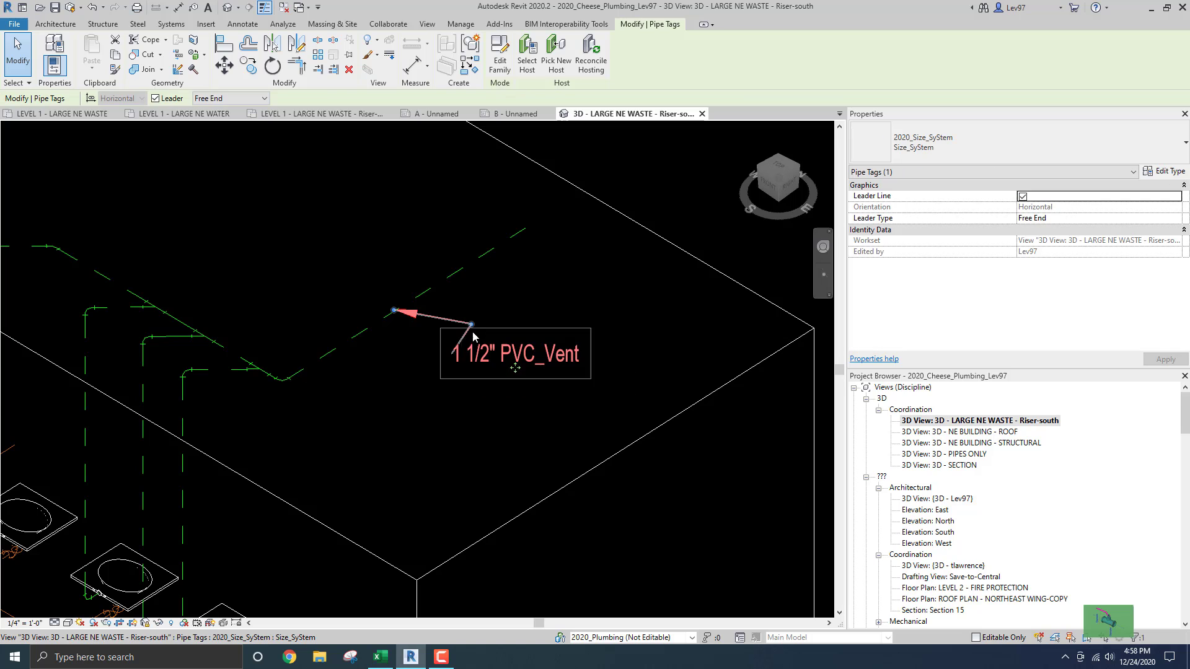
drag(472, 329, 431, 354)
click(455, 403)
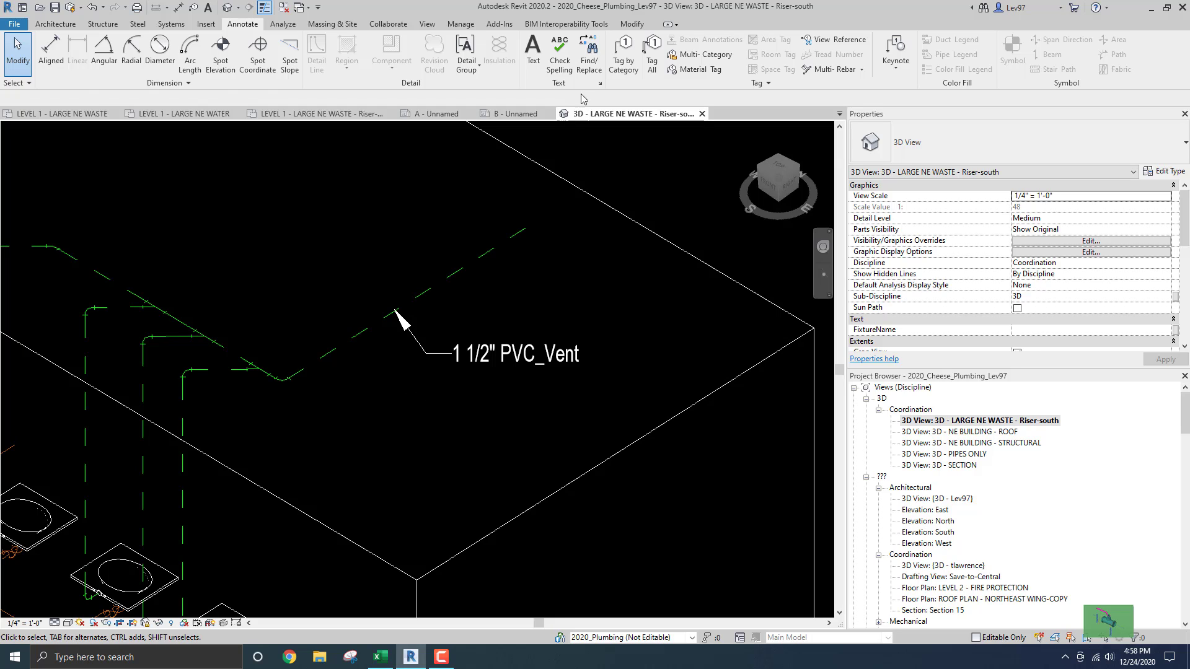
Step: Place a leader-free 1 1/2" PVC_Vent tag on the horizontal vent pipe, then select the leadered tag
click(623, 62)
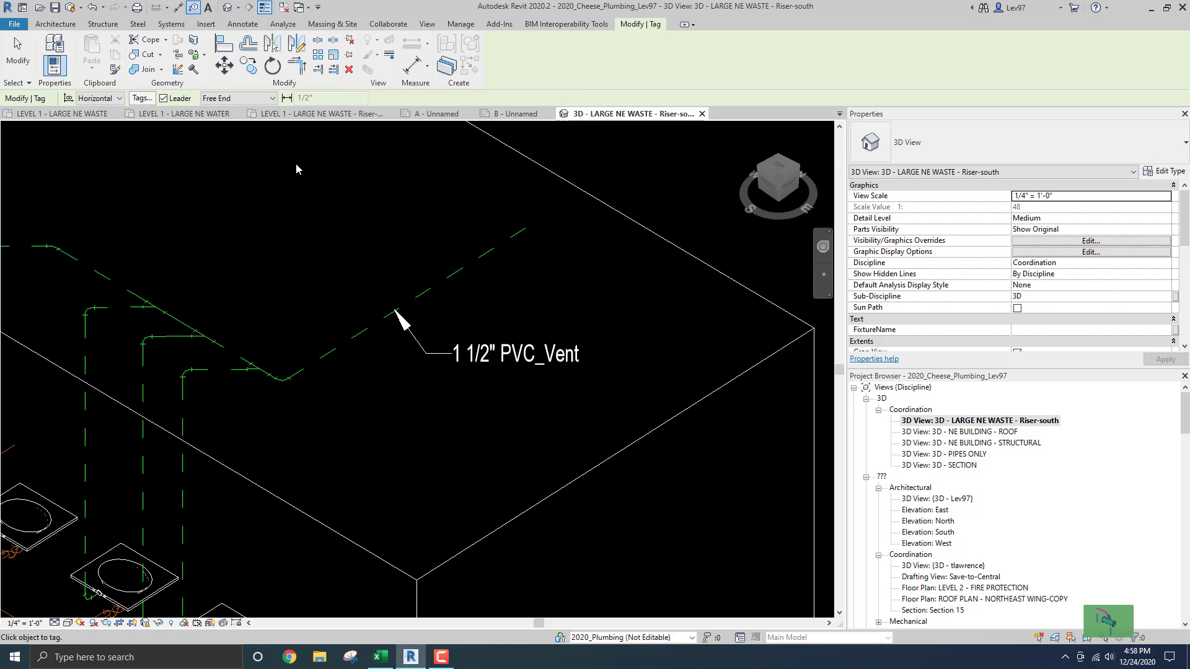
click(164, 99)
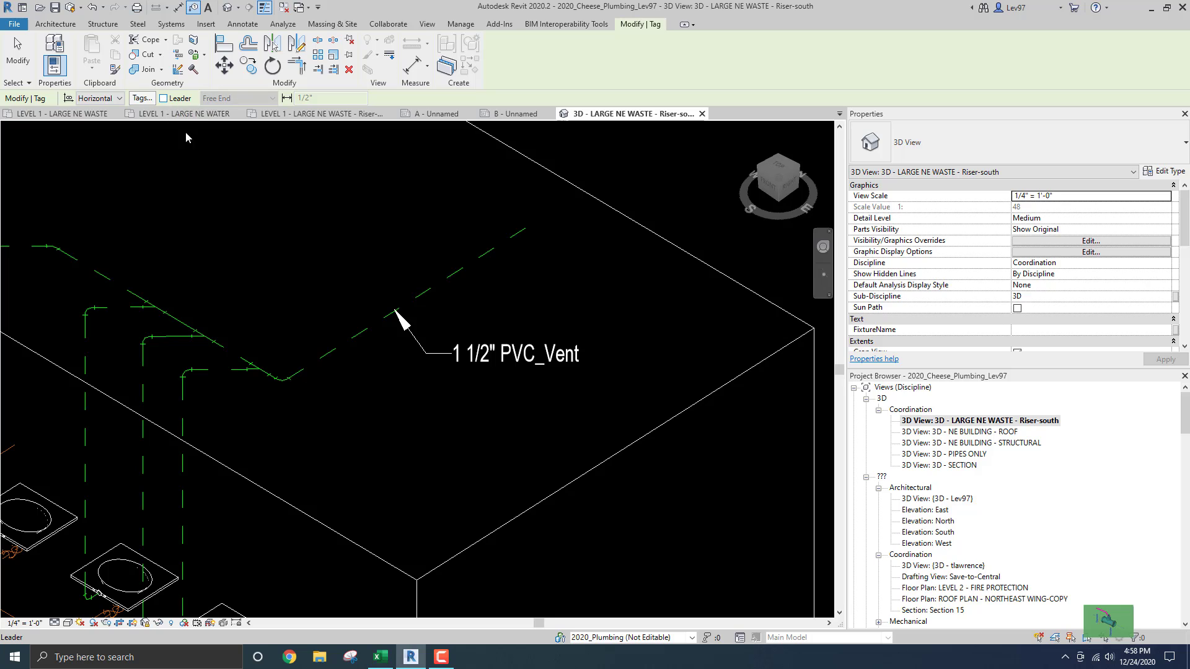
click(415, 302)
key(Escape)
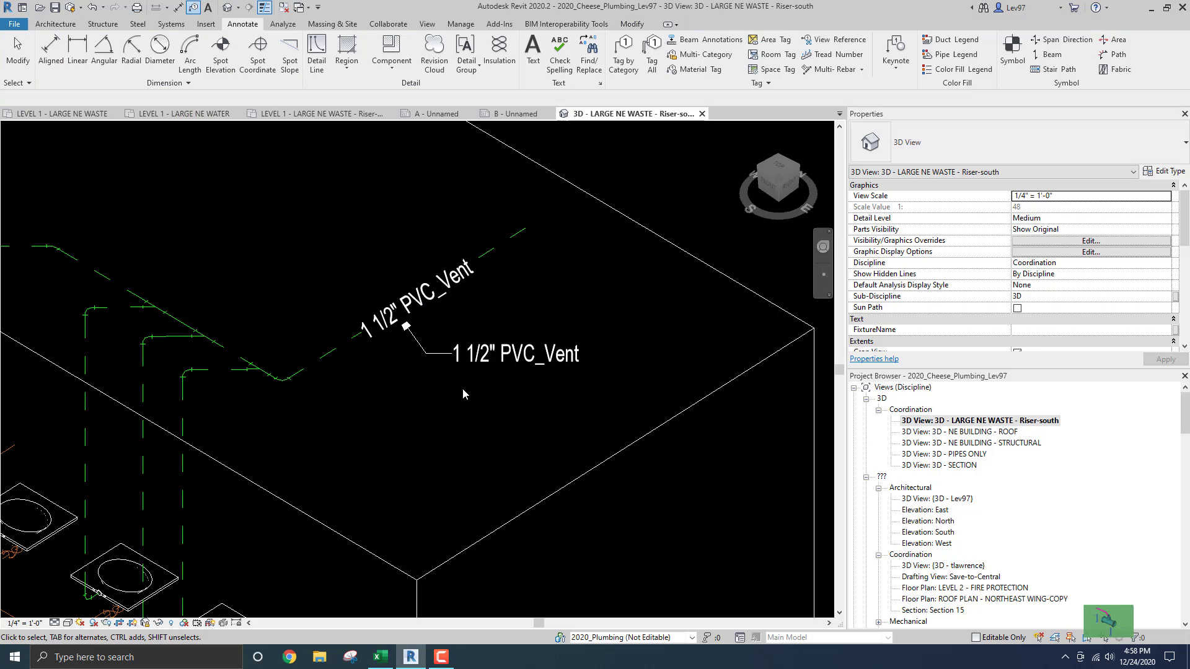
click(477, 358)
double_click(476, 358)
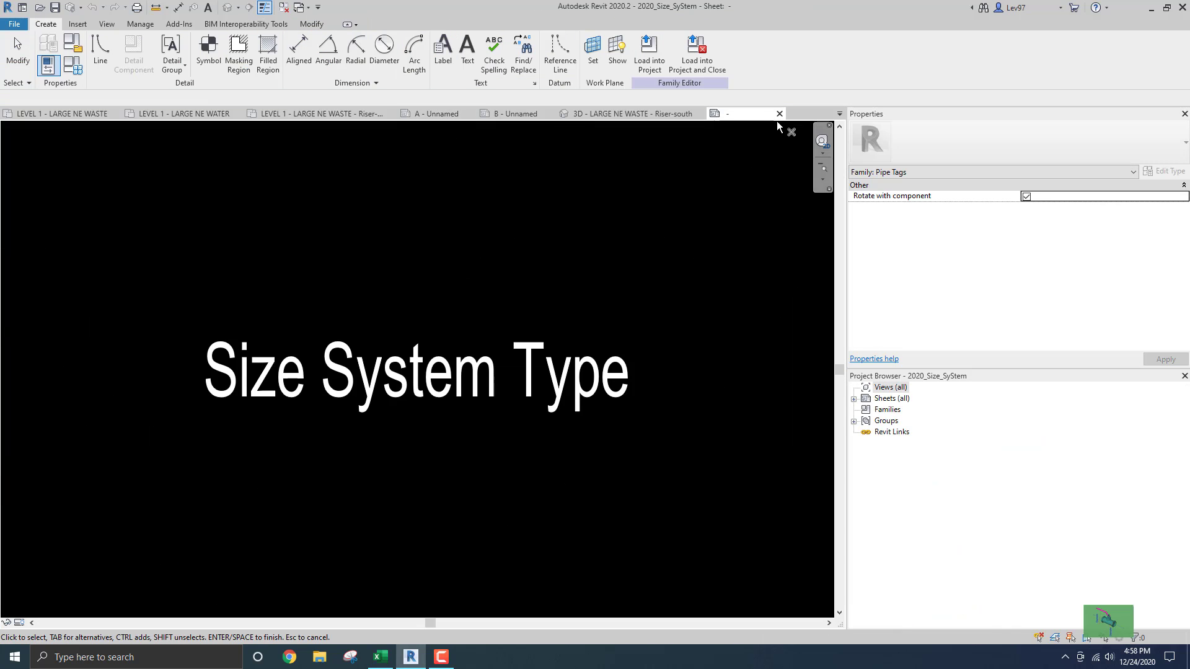
click(780, 113)
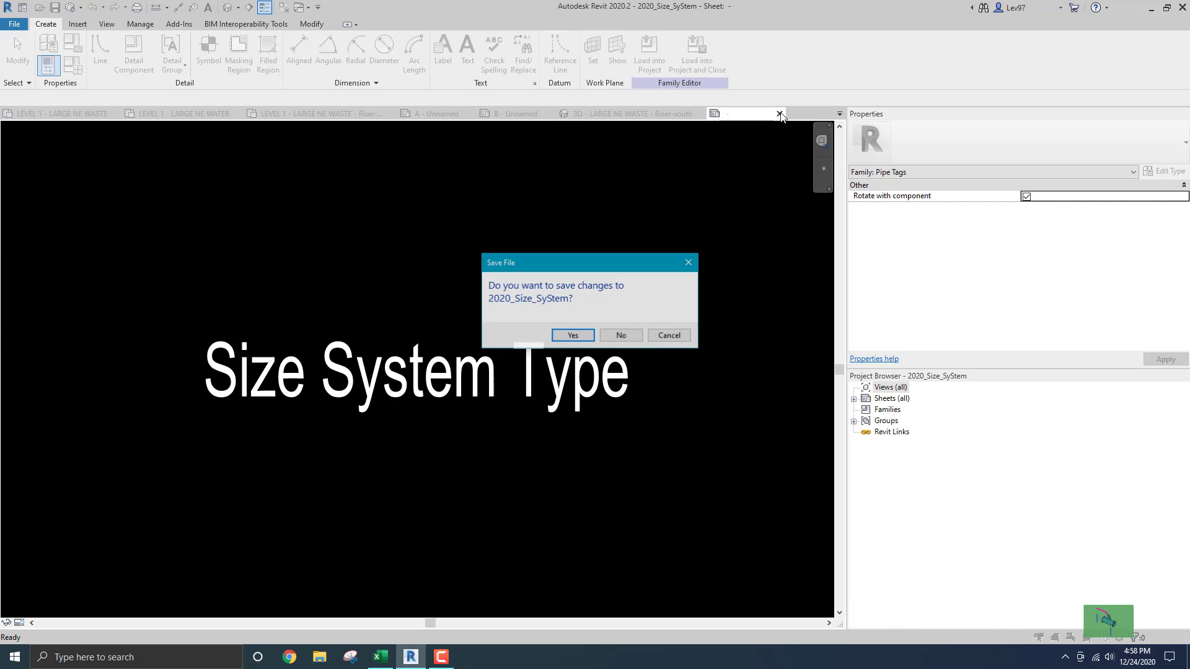
click(621, 335)
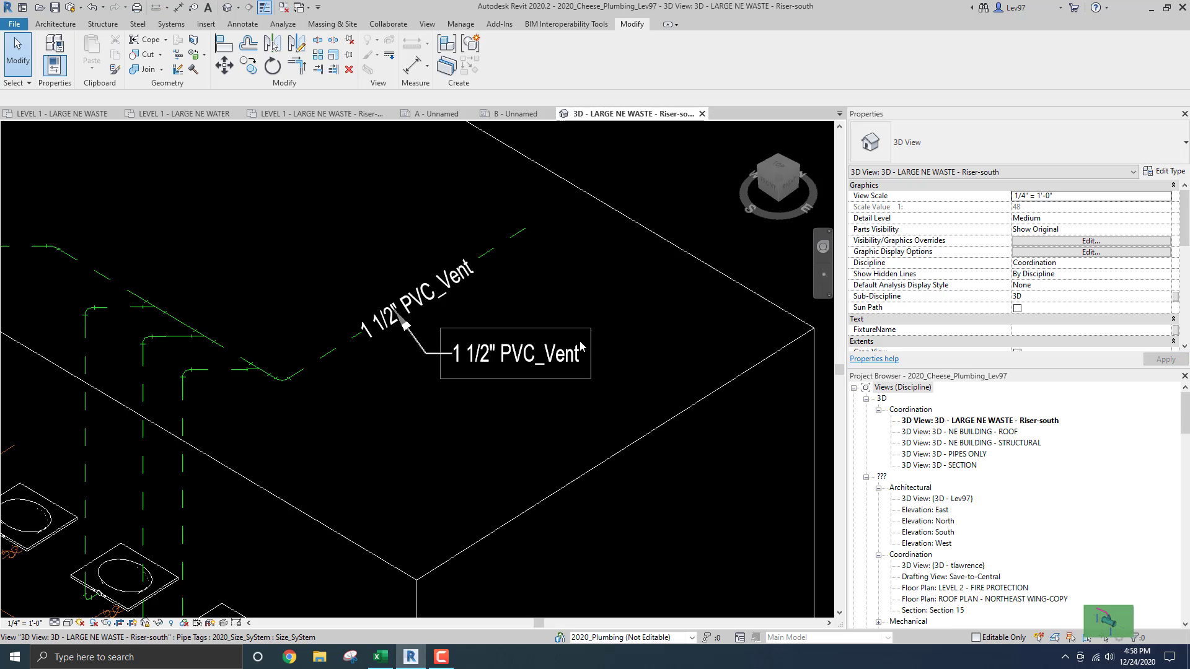
click(574, 353)
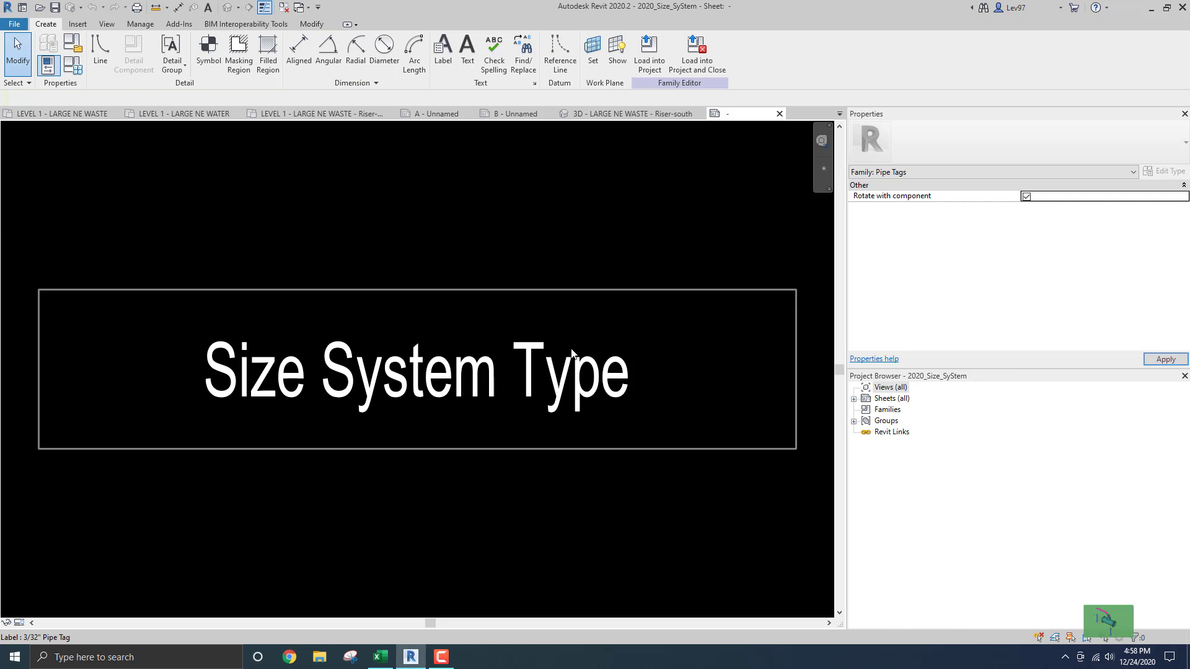
click(779, 114)
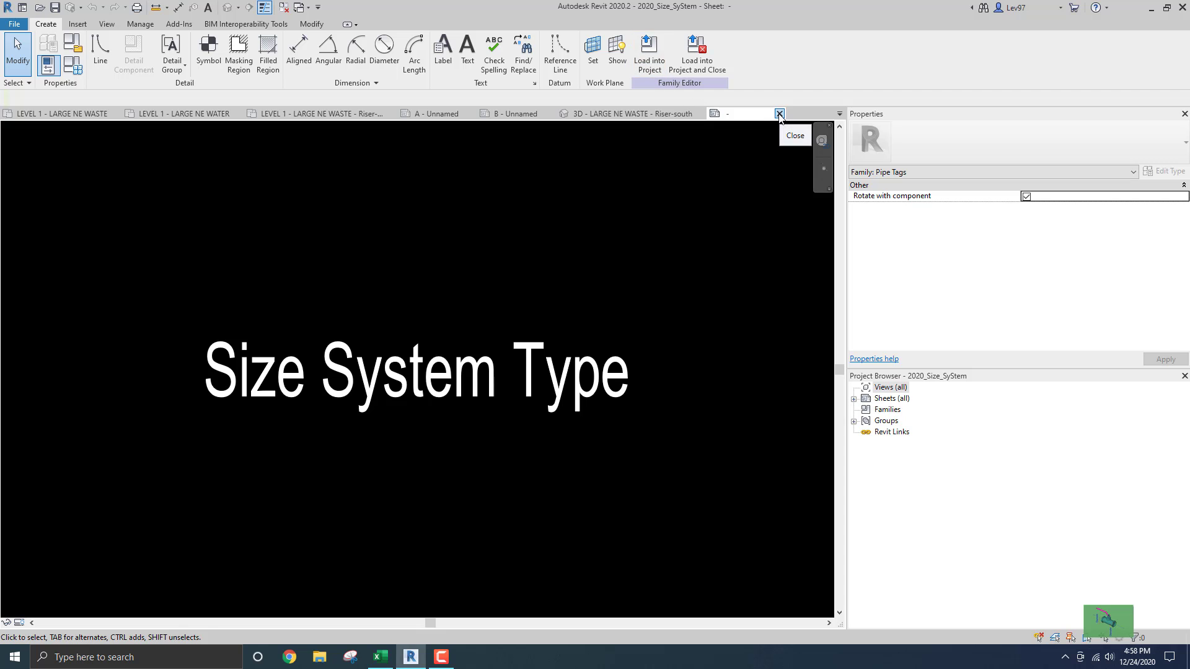
click(621, 334)
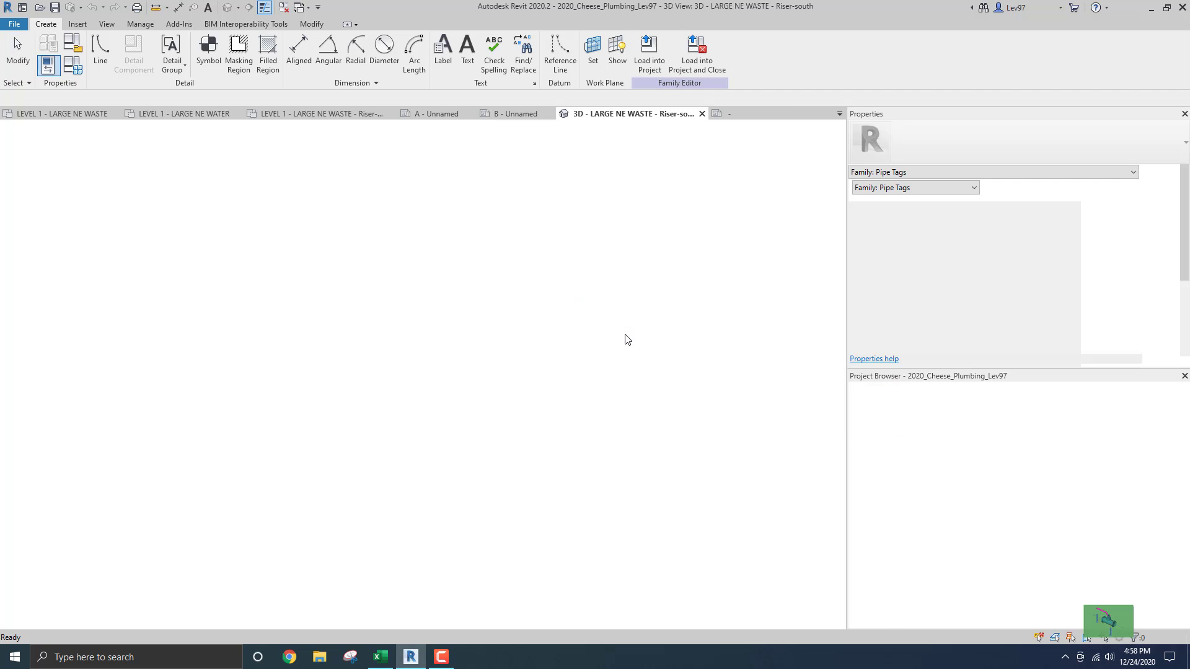
Step: Delete the leadered PVC_Vent tag and restart Tag by Category from the Annotate tab
middle_drag(602, 375, 660, 344)
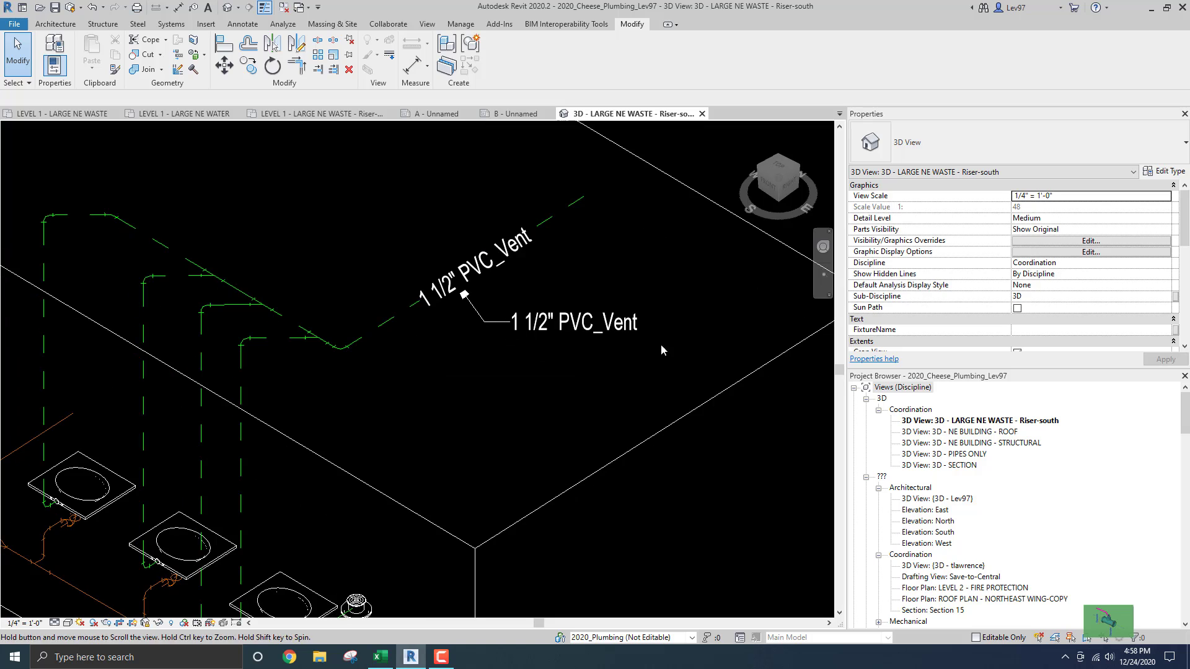
click(512, 329)
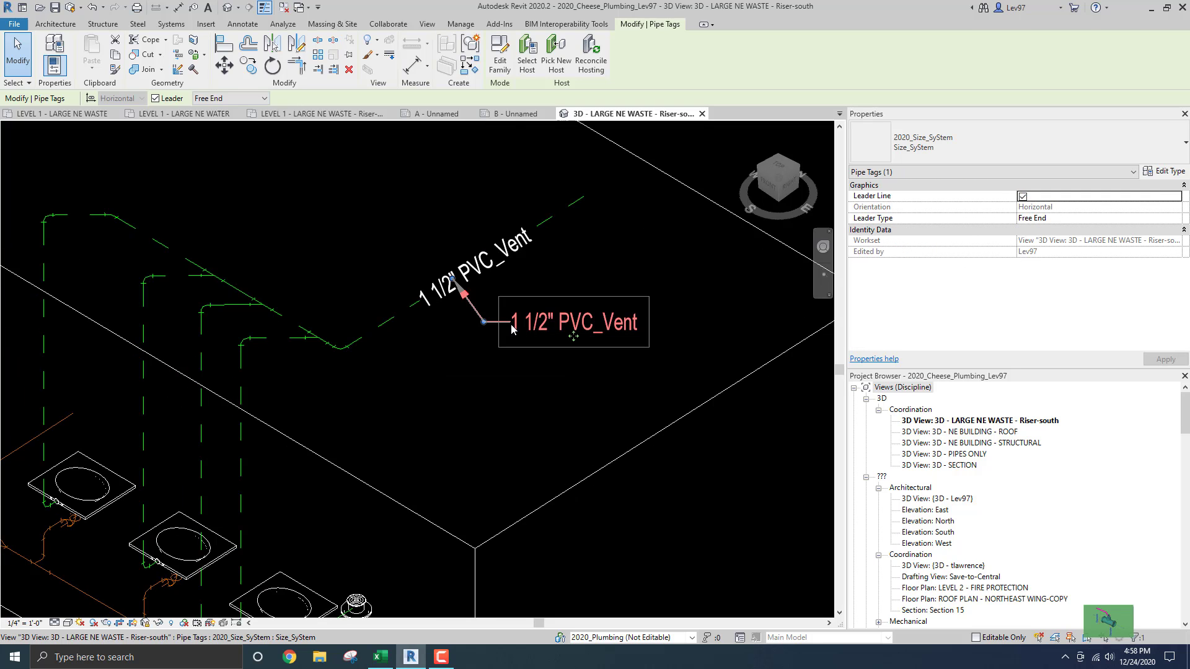
key(Delete)
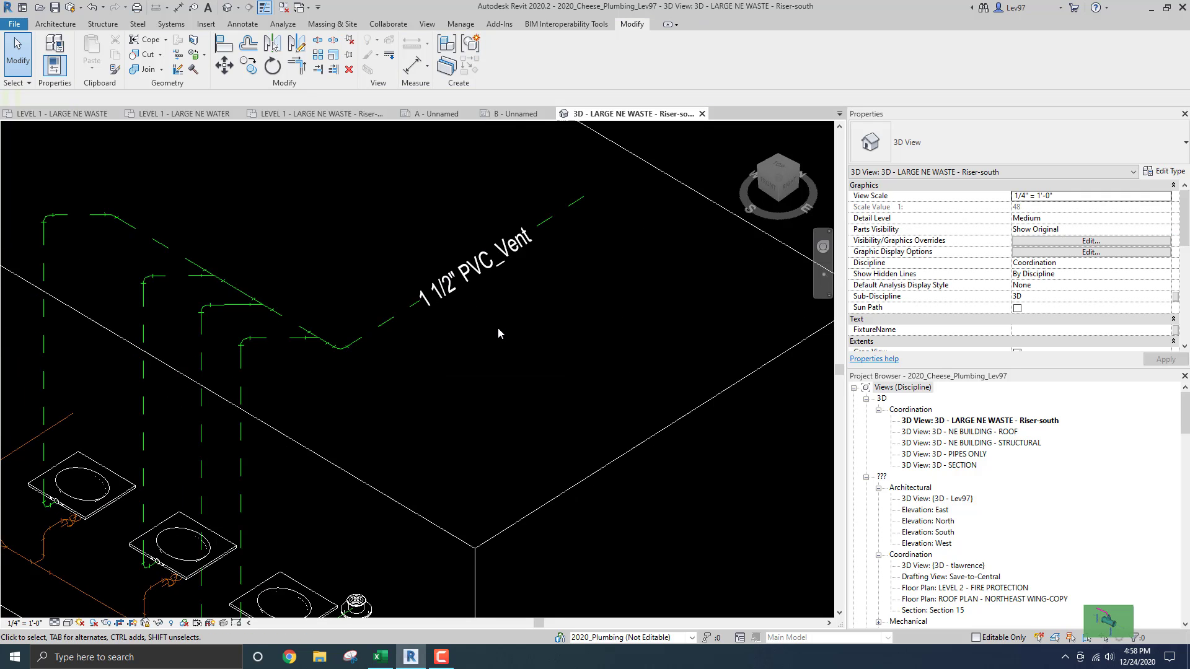
middle_drag(455, 368, 518, 328)
scroll(495, 312, down, 2)
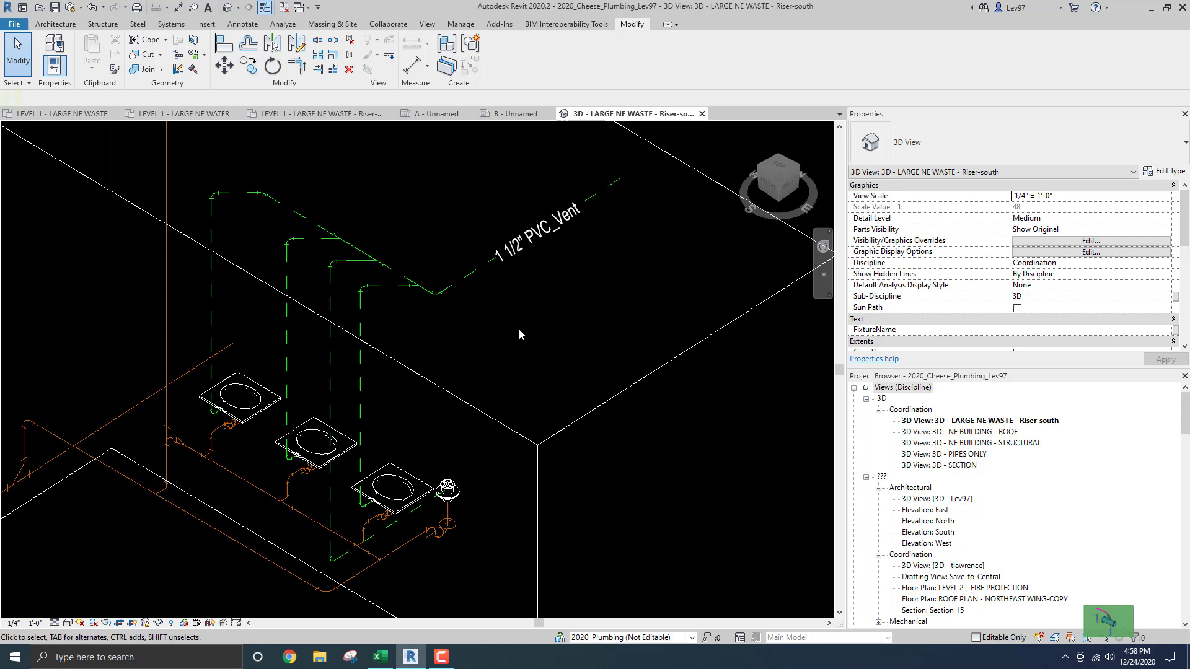
click(241, 25)
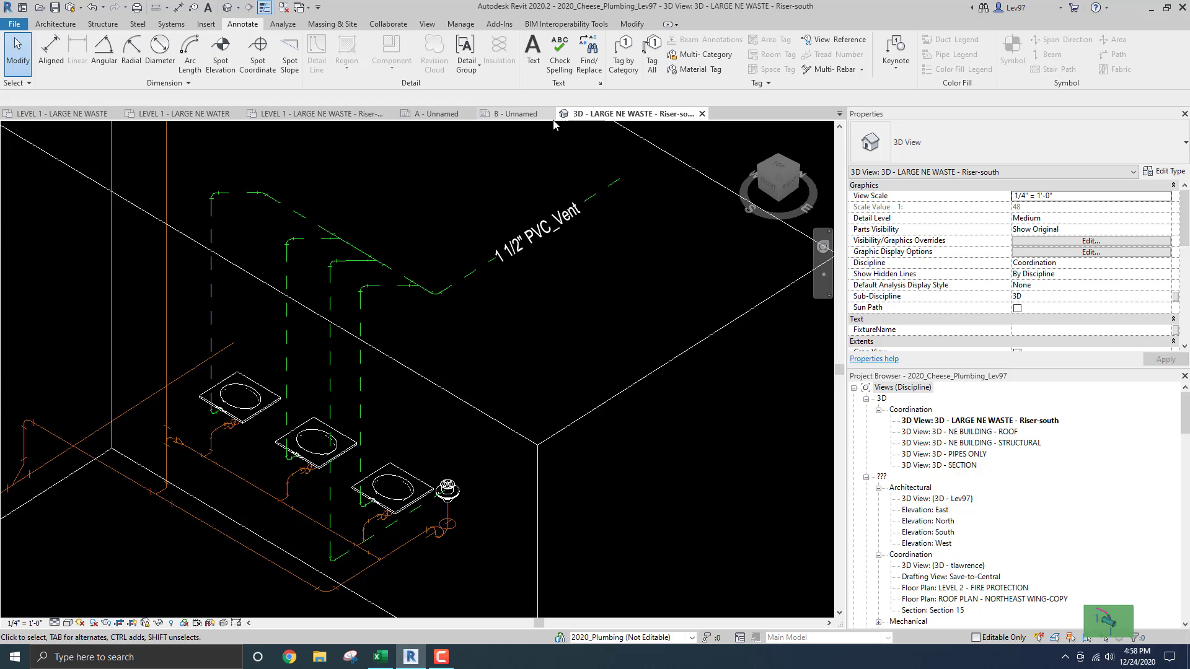
click(636, 65)
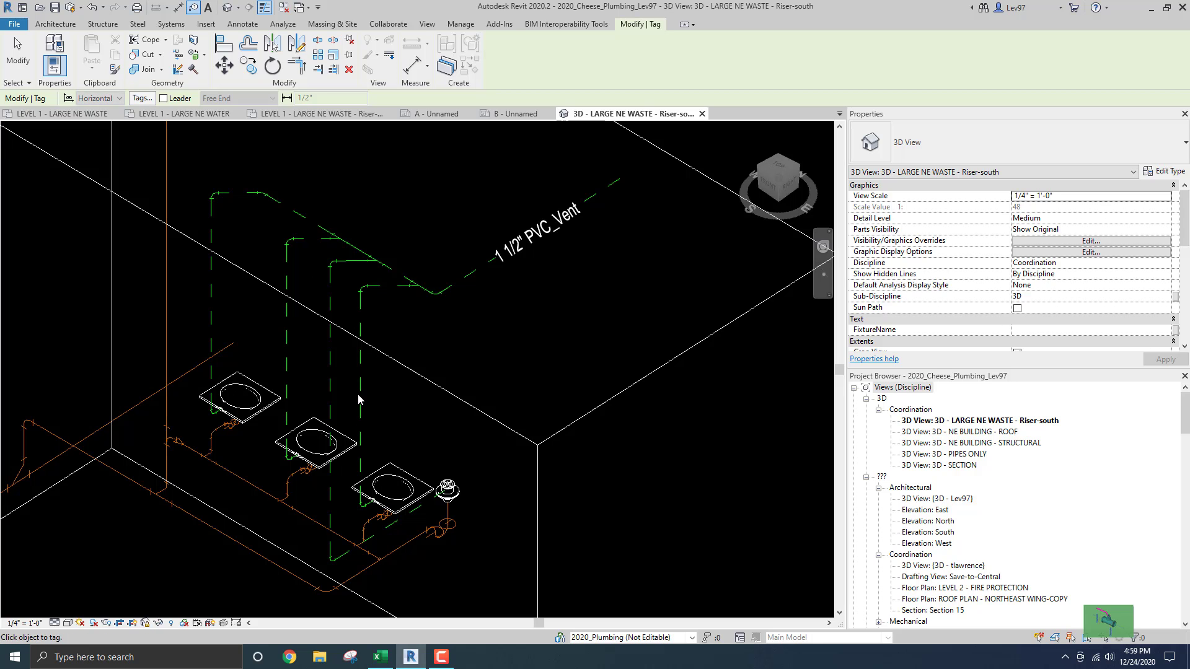
Step: Tag the vertical vent pipe 1 1/2" PVC_Vent and the floor drain FD-1
click(363, 414)
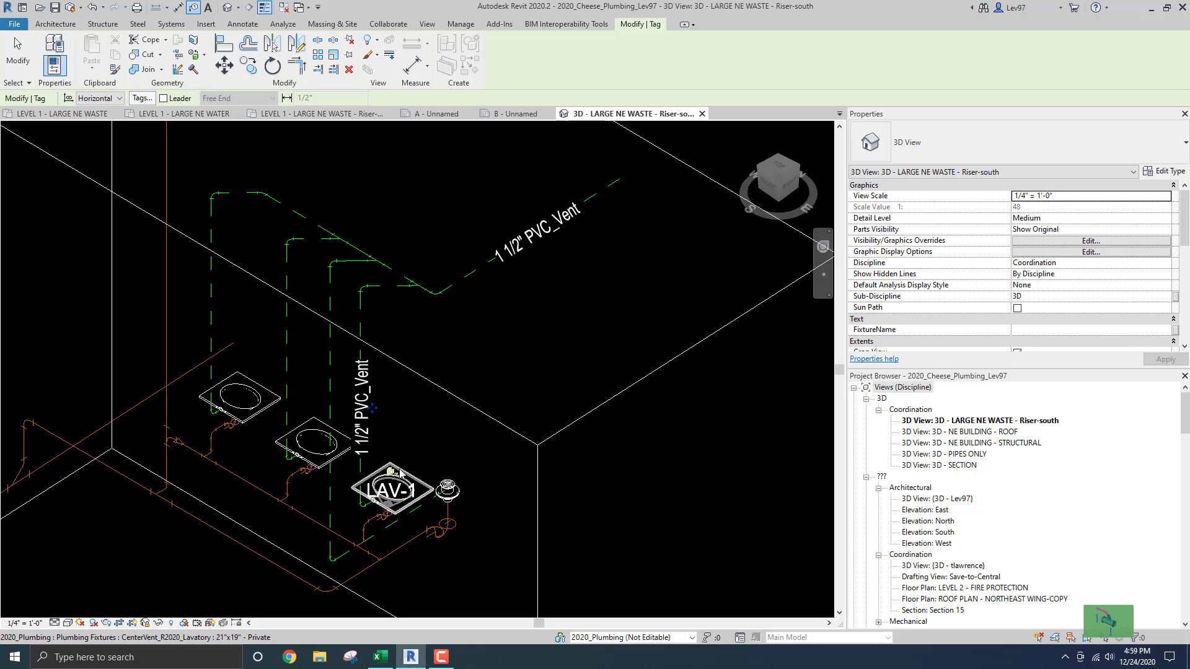
middle_drag(453, 446, 439, 334)
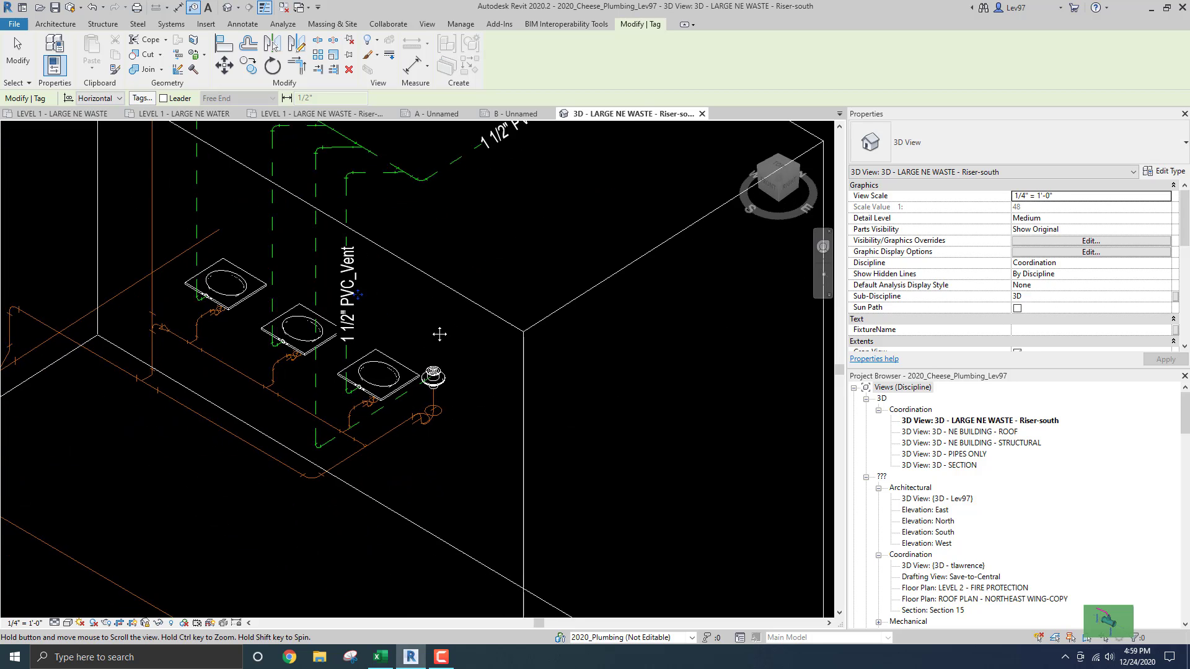
click(446, 379)
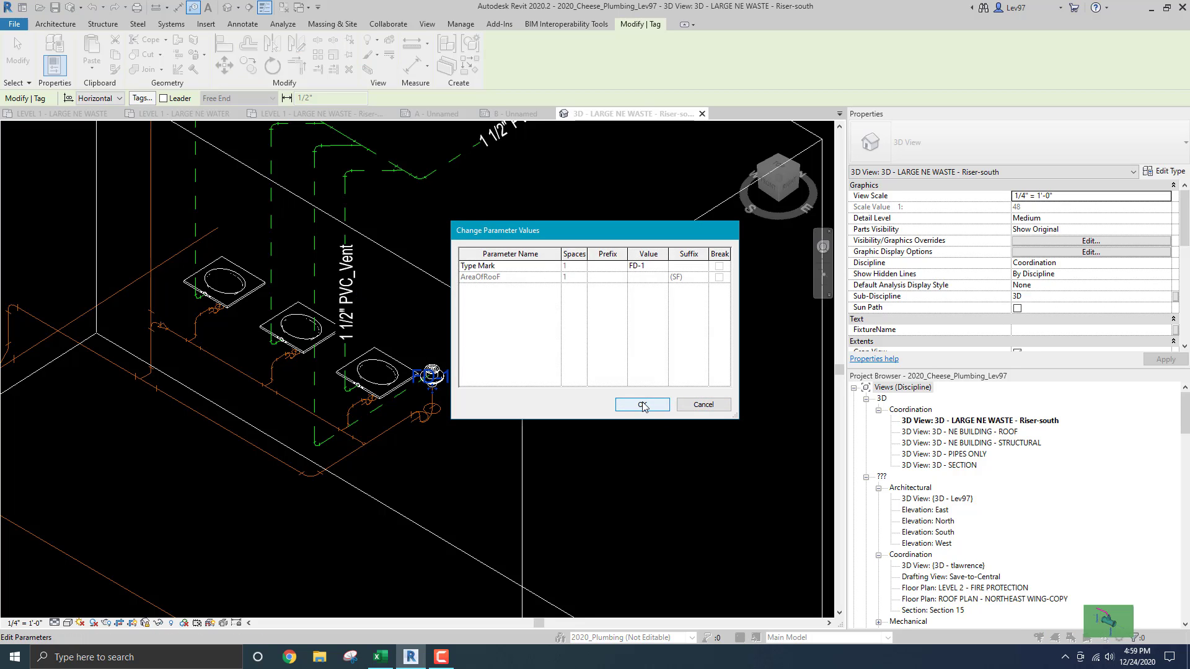
click(642, 404)
key(Escape)
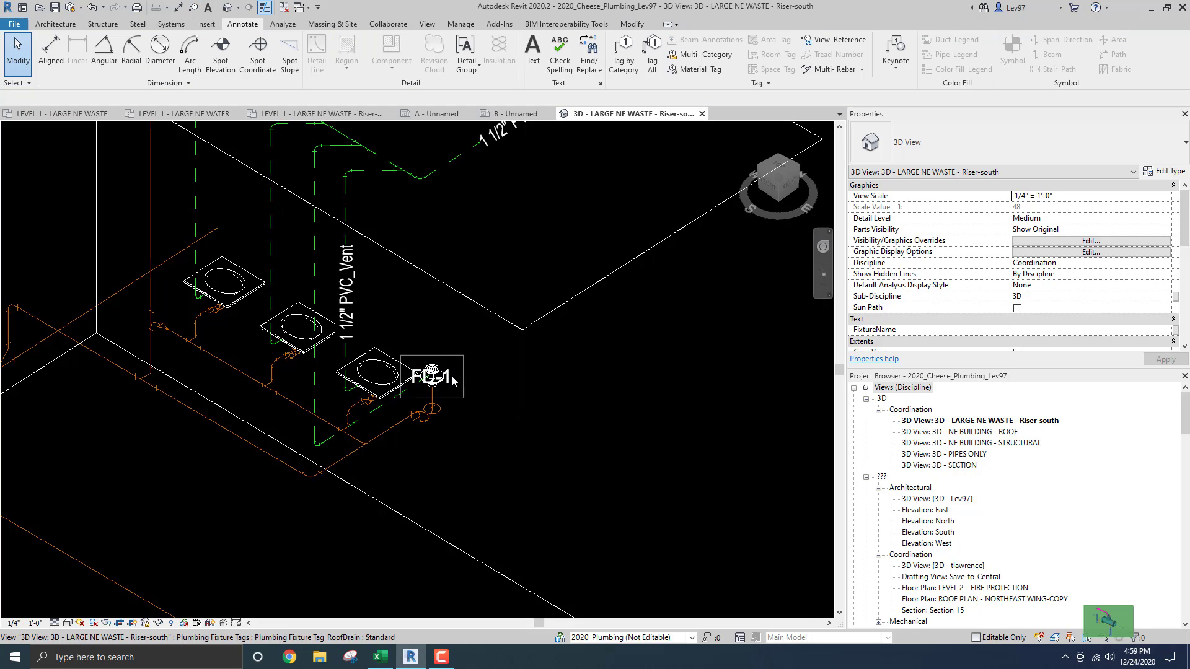
Step: Move the FD-1 tag up above the floor drain
click(453, 380)
drag(441, 387, 467, 365)
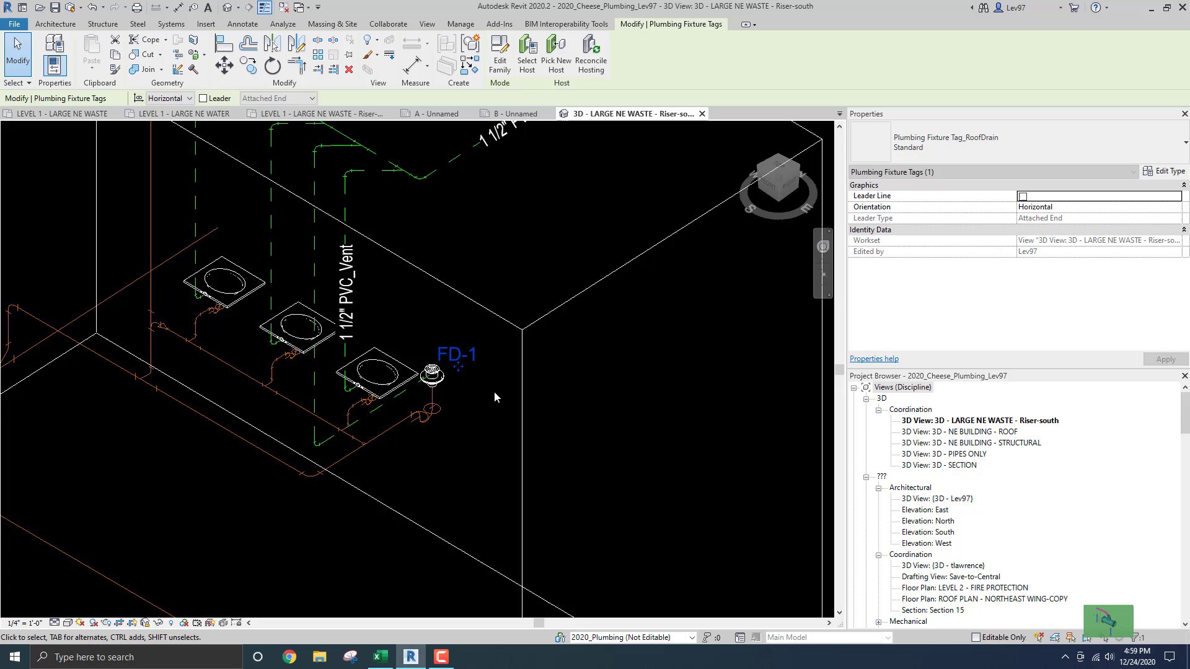
click(525, 389)
scroll(452, 429, down, 2)
Step: Tag the two sanitary pipes with 4" PVC_Sanitary and 3" PVC_Sanitary size tags
middle_drag(451, 428, 482, 428)
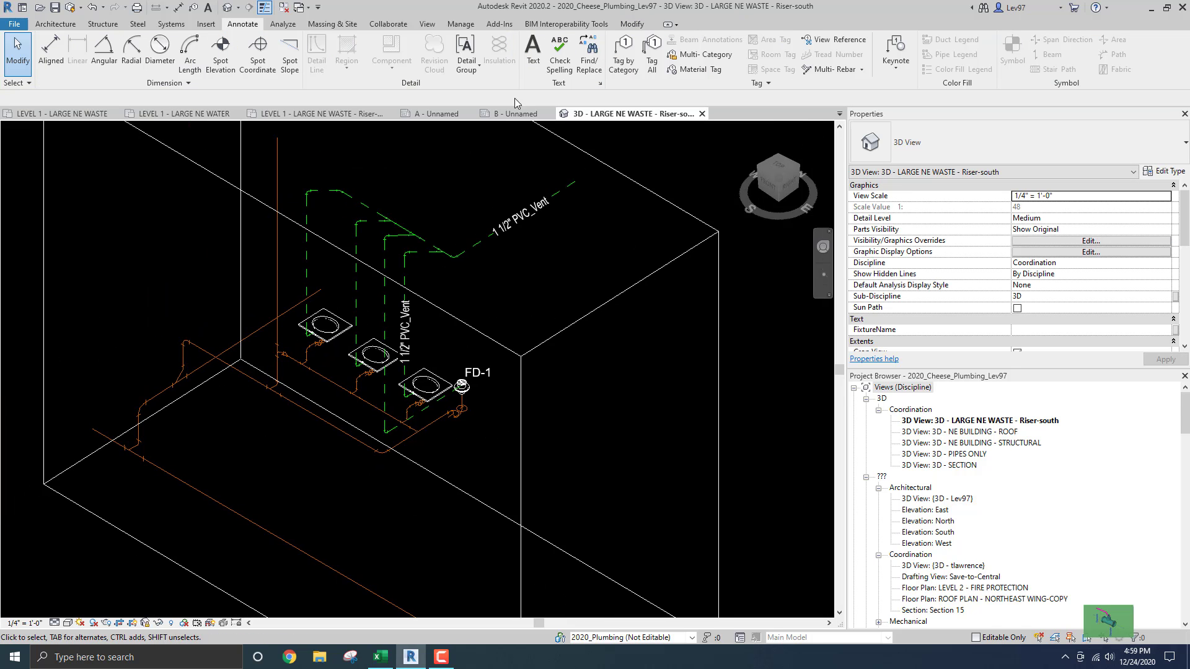
click(623, 57)
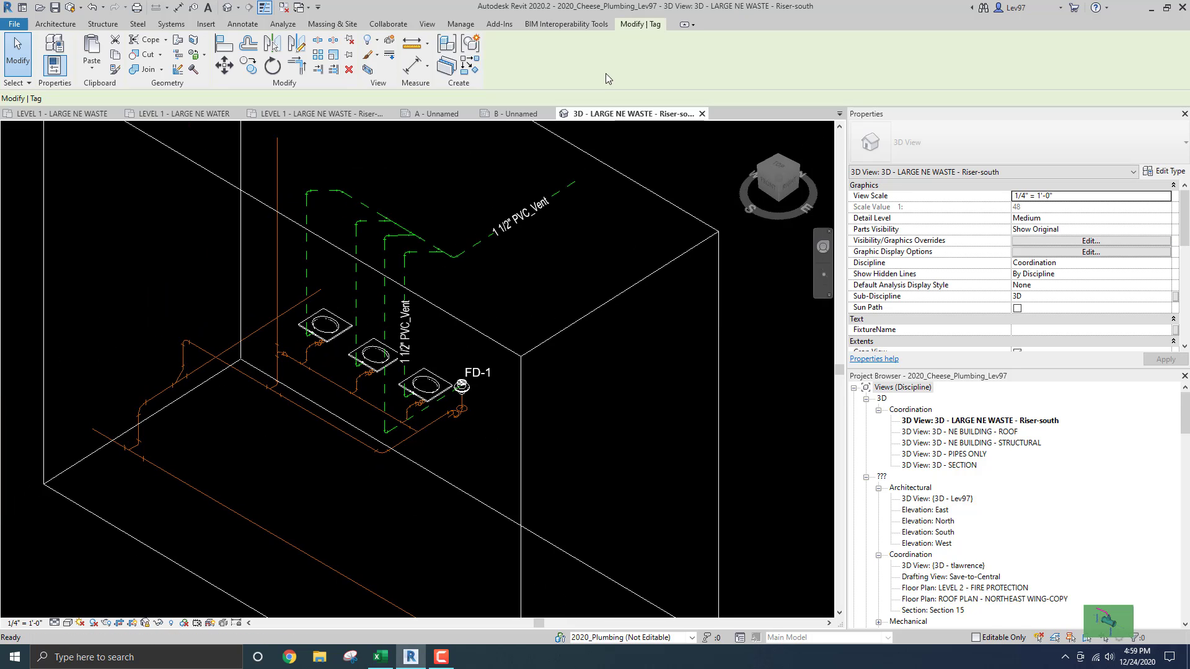
click(224, 509)
click(320, 425)
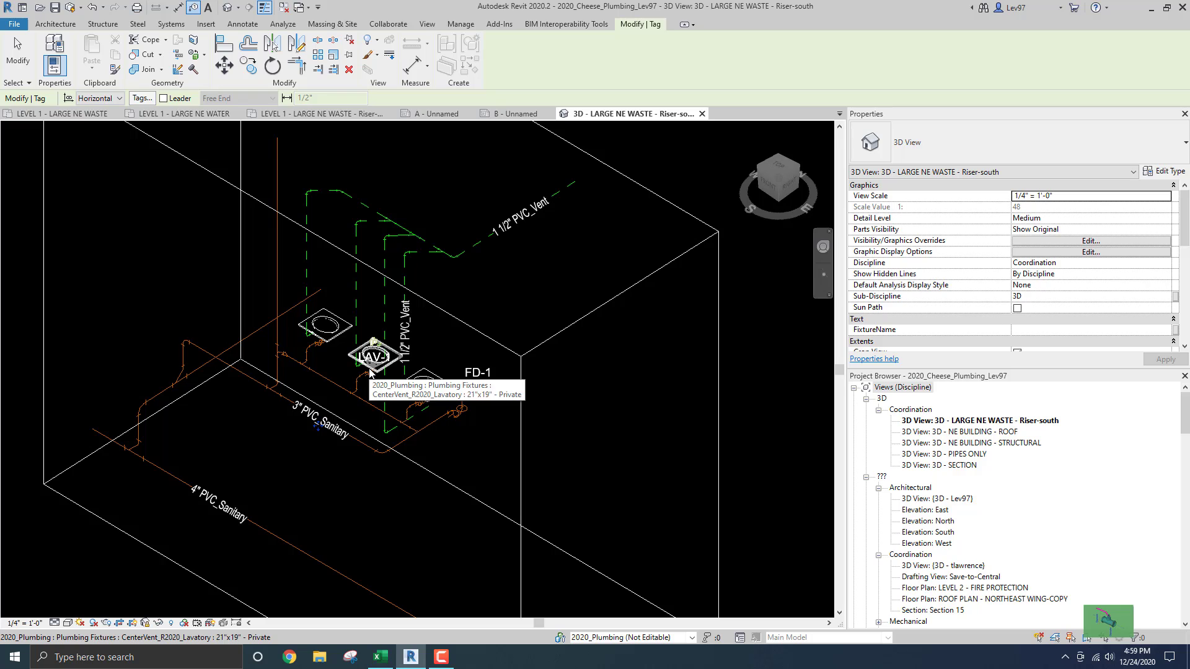
key(Escape)
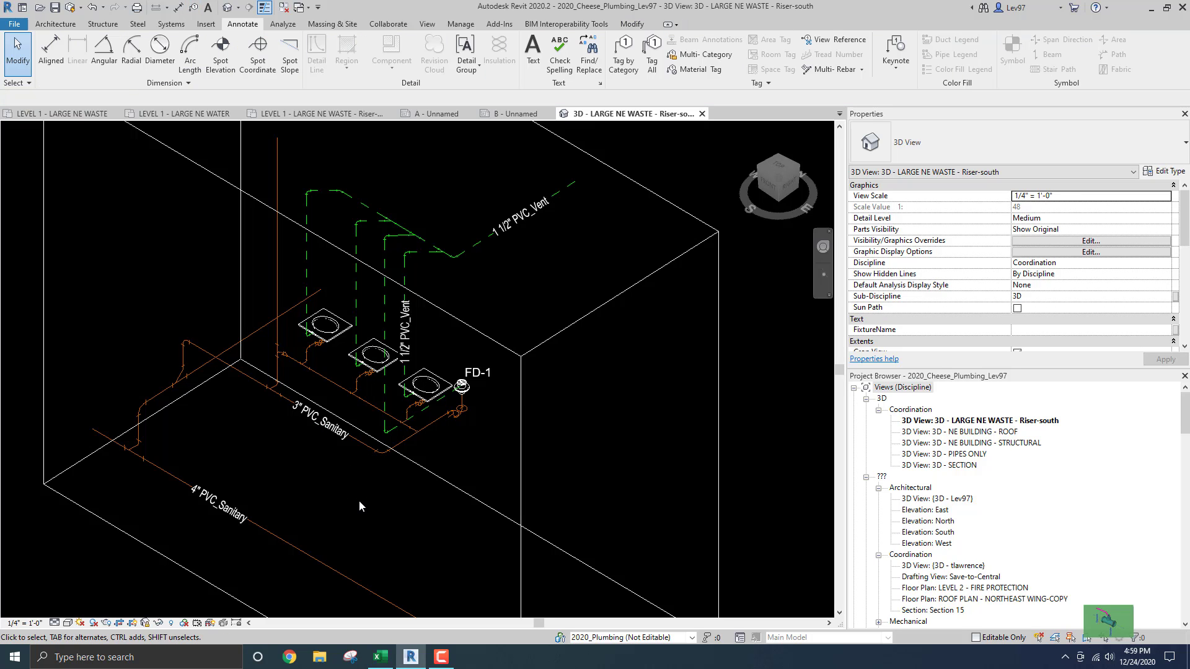
middle_drag(359, 500, 364, 501)
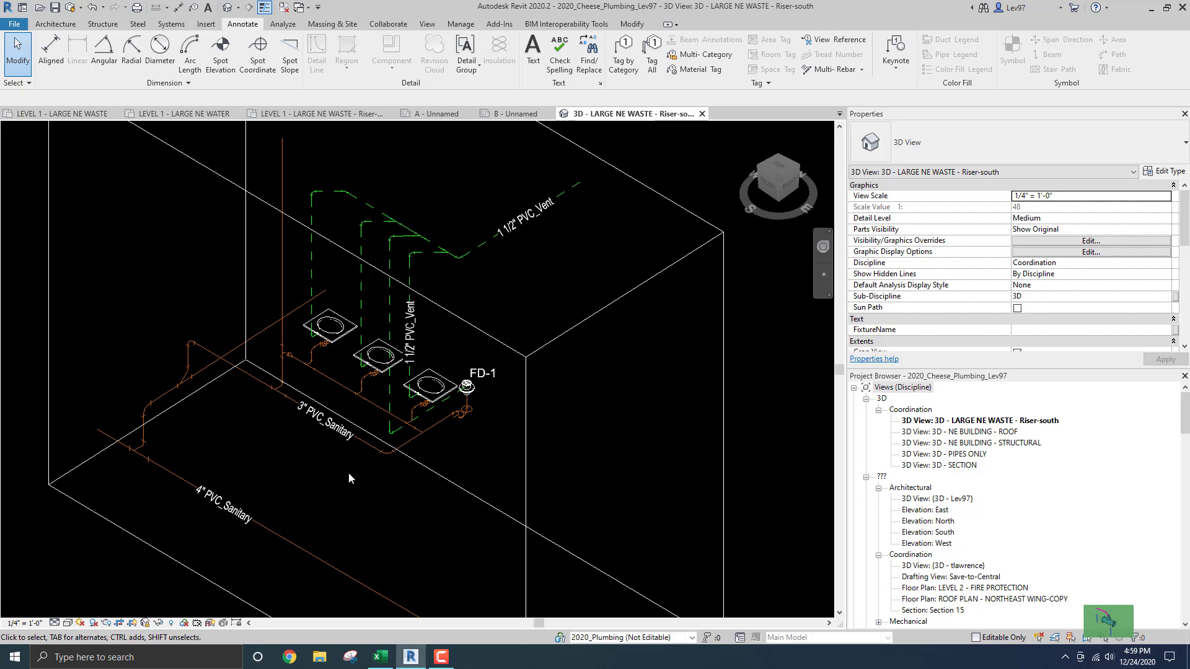
Step: Zoom out of the 3D riser view and switch to sheet B to check its layout
scroll(348, 472, down, 3)
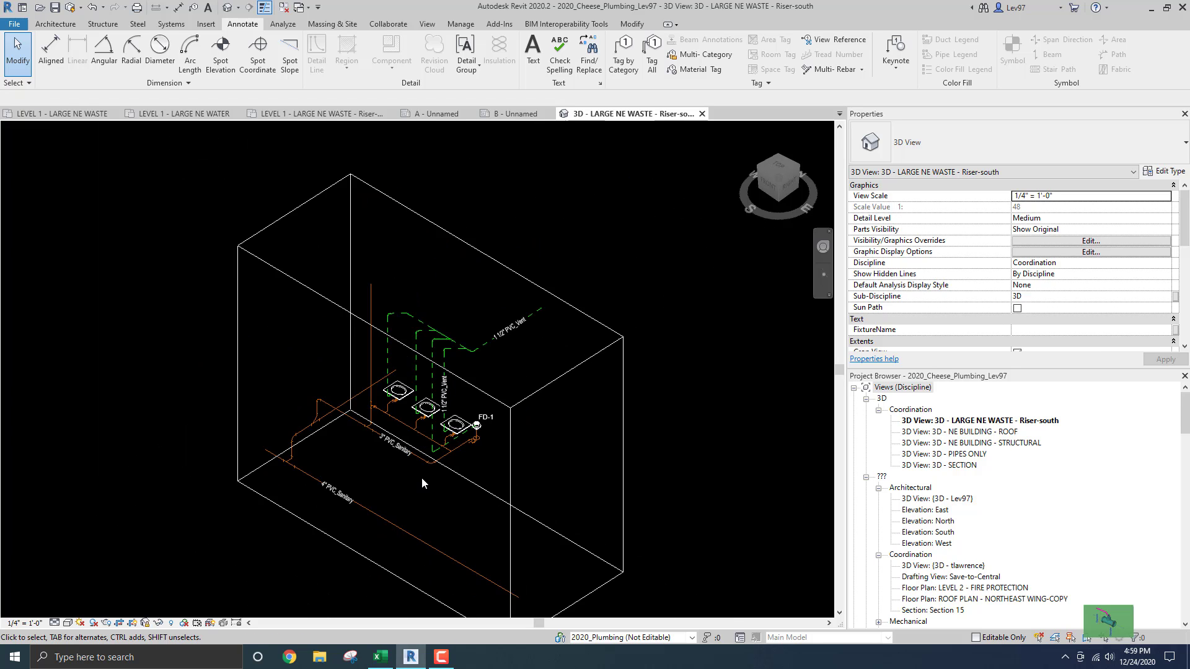
scroll(422, 479, down, 1)
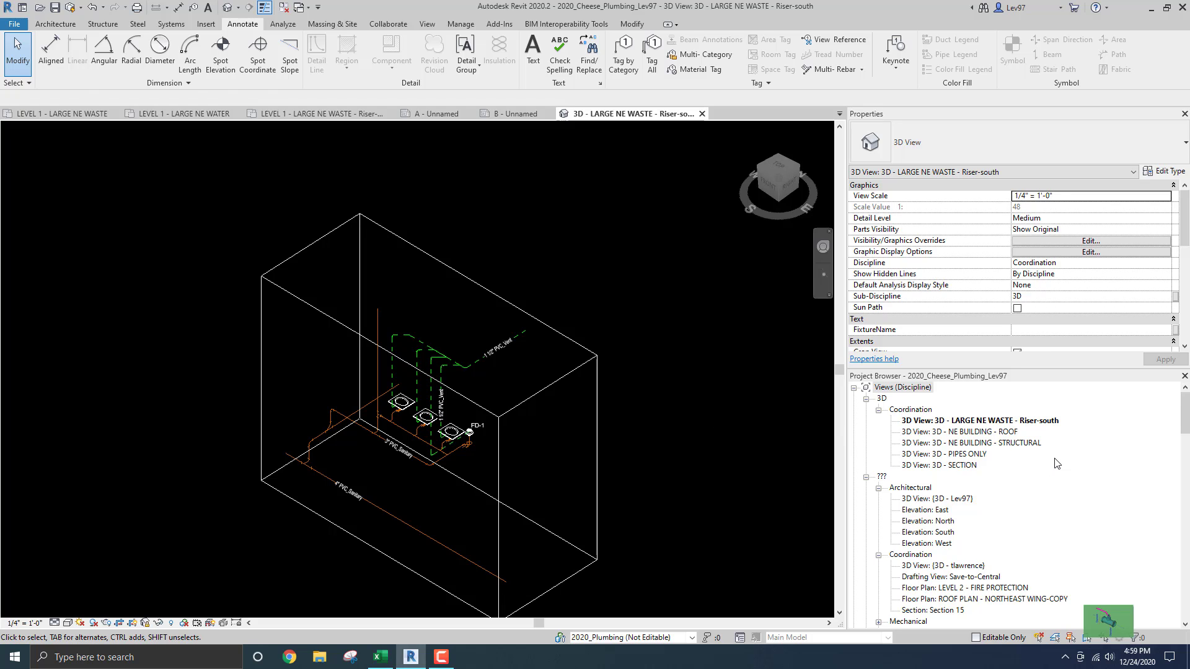
scroll(1056, 464, down, 2)
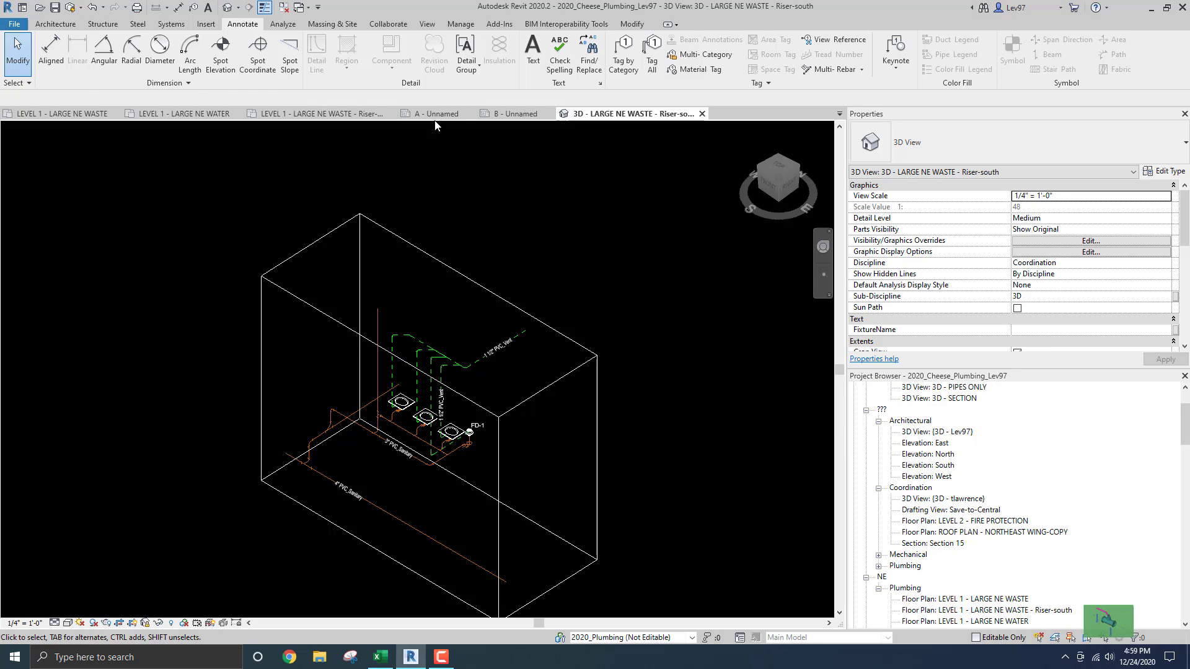
click(517, 114)
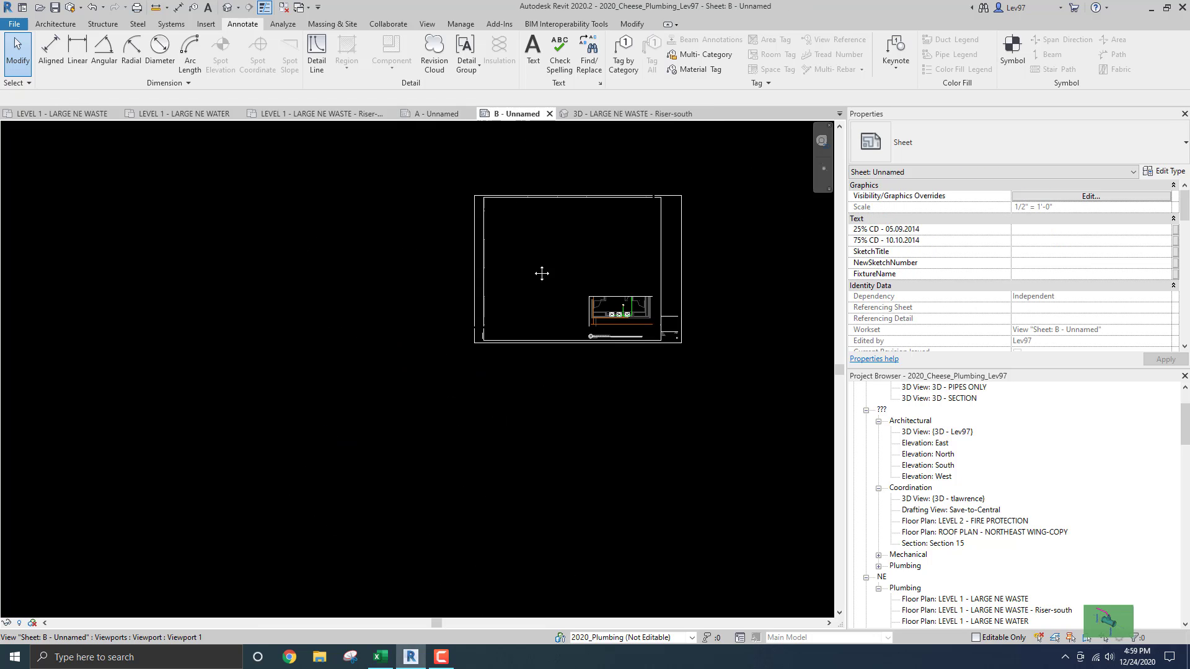
middle_drag(541, 273, 455, 300)
Step: Open the 3D LARGE NE WASTE Riser-south view from the Project Browser, then return to sheet B
scroll(1024, 492, up, 2)
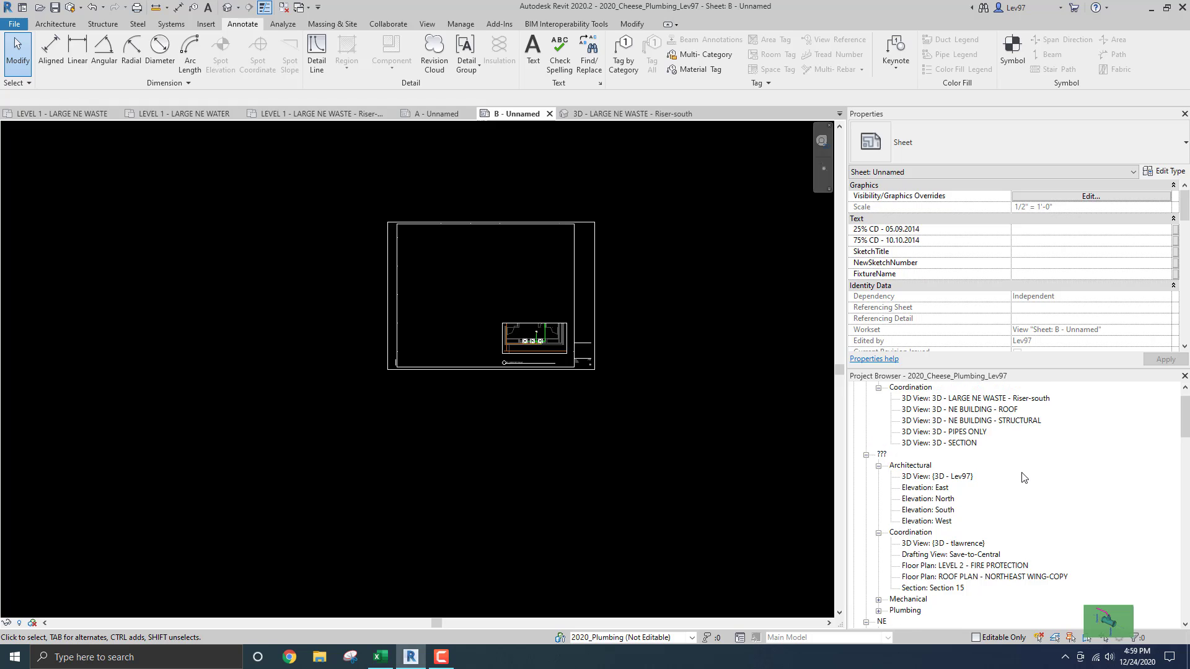
scroll(1024, 477, up, 1)
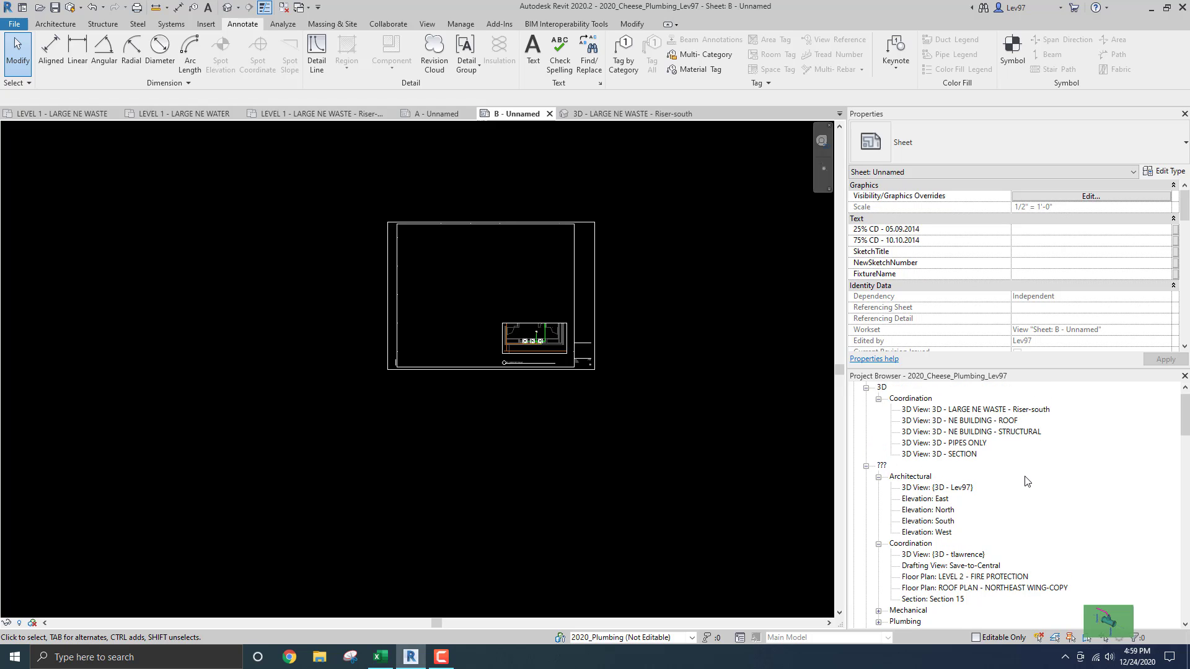
scroll(1016, 464, up, 1)
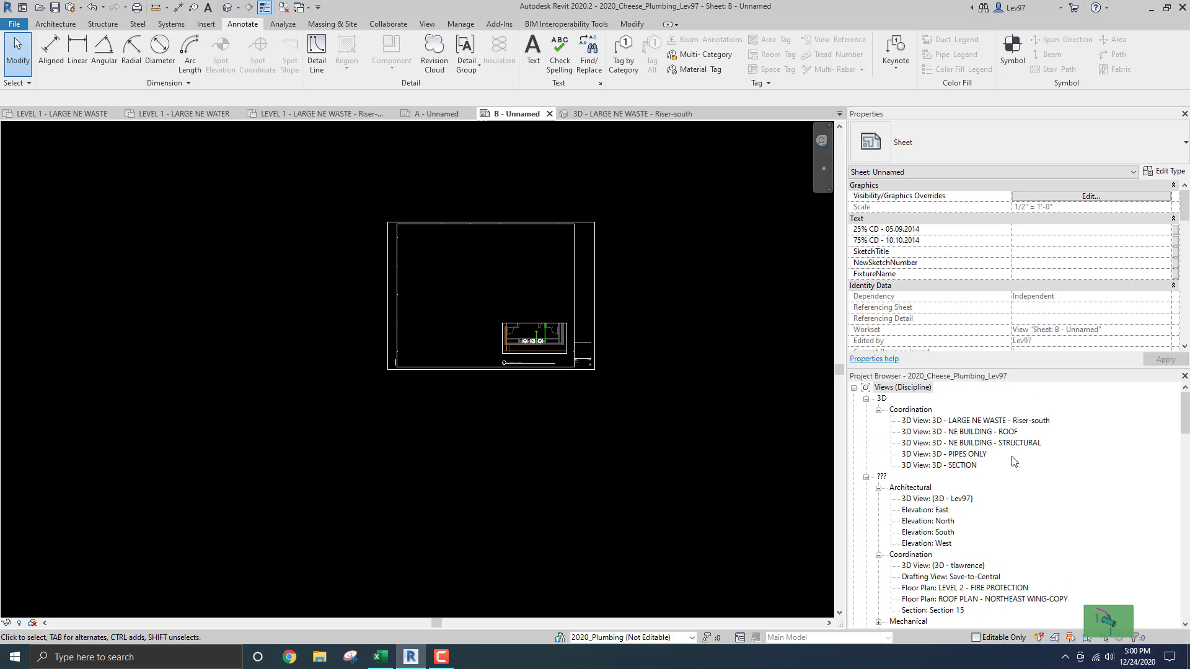
double_click(971, 421)
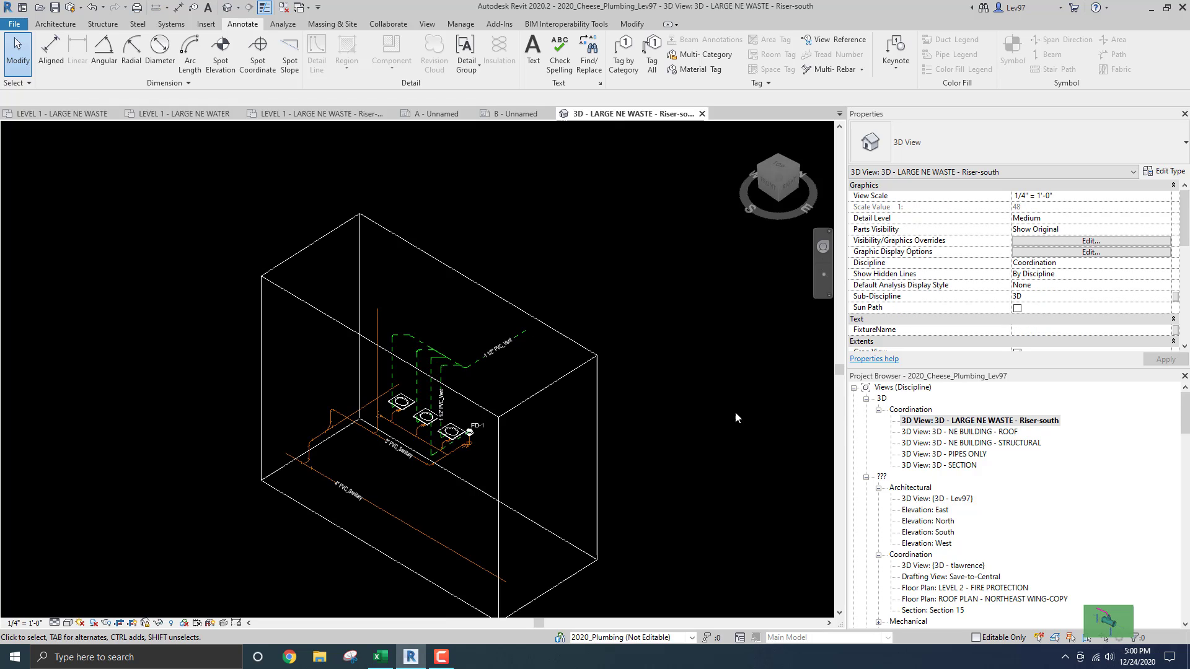
click(514, 113)
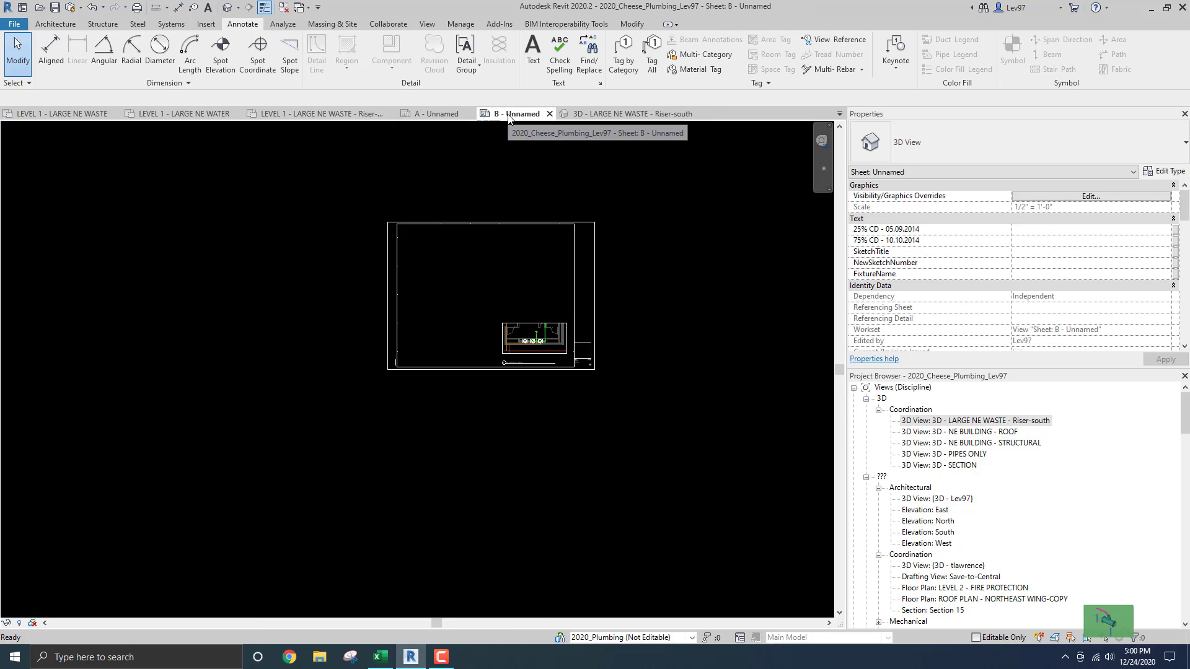
Step: Place the 3D LARGE NE WASTE Riser-south view as a new viewport on sheet B
click(971, 421)
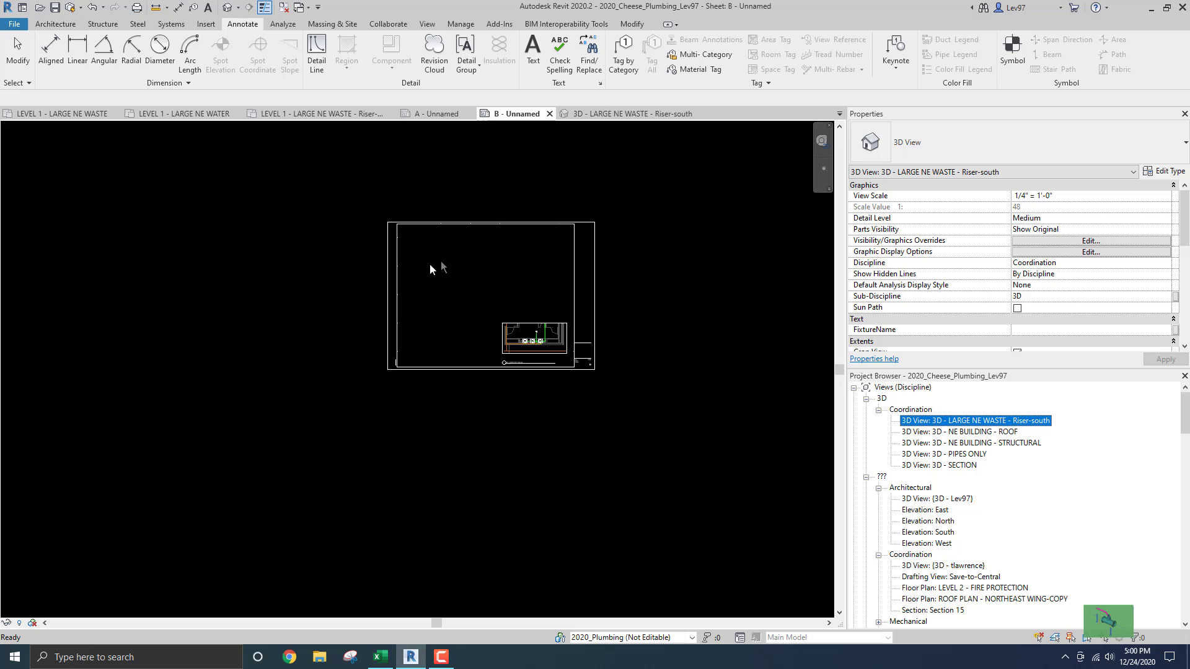
drag(433, 268, 456, 276)
scroll(459, 277, down, 3)
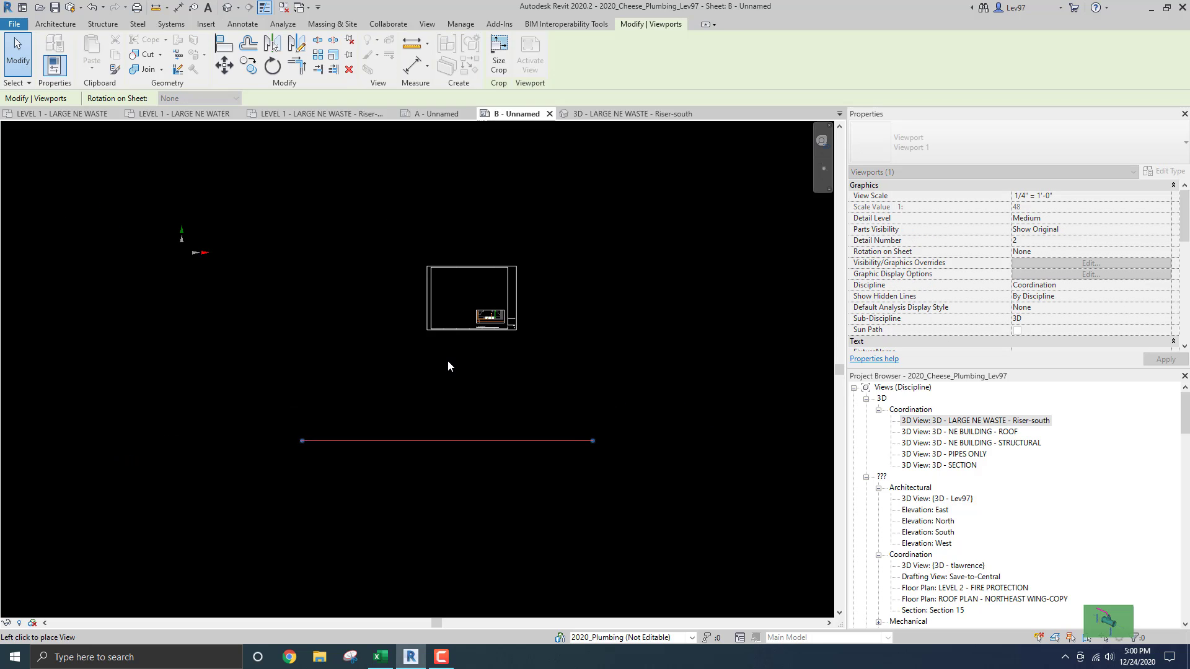
middle_drag(471, 210, 481, 319)
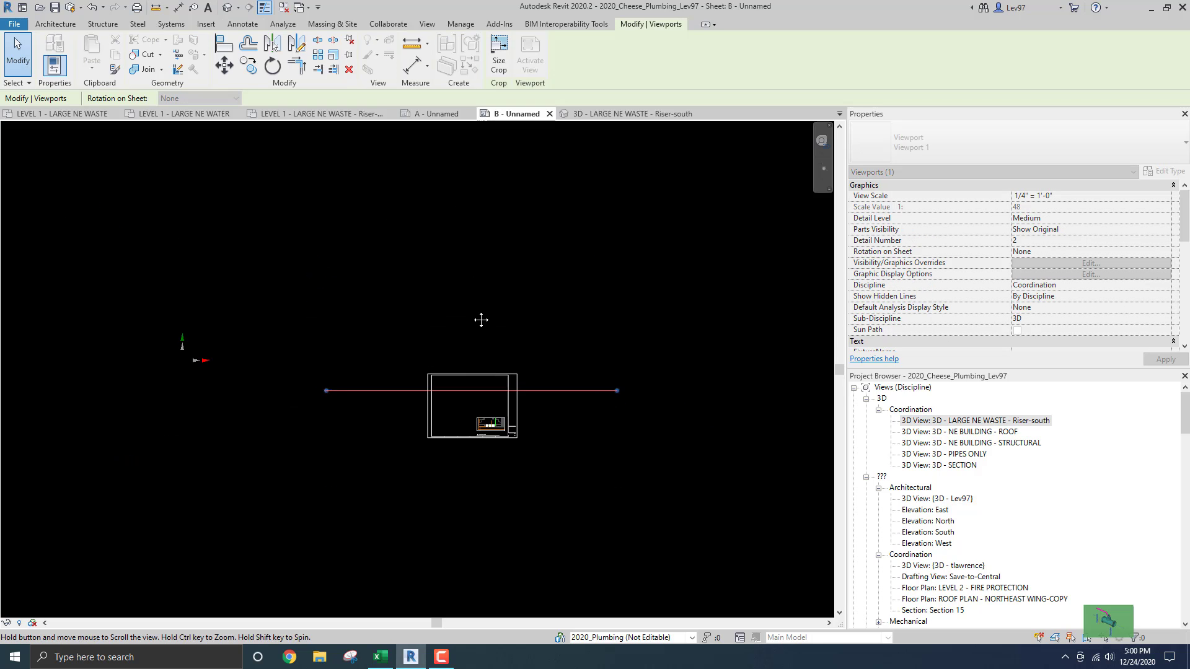
click(522, 273)
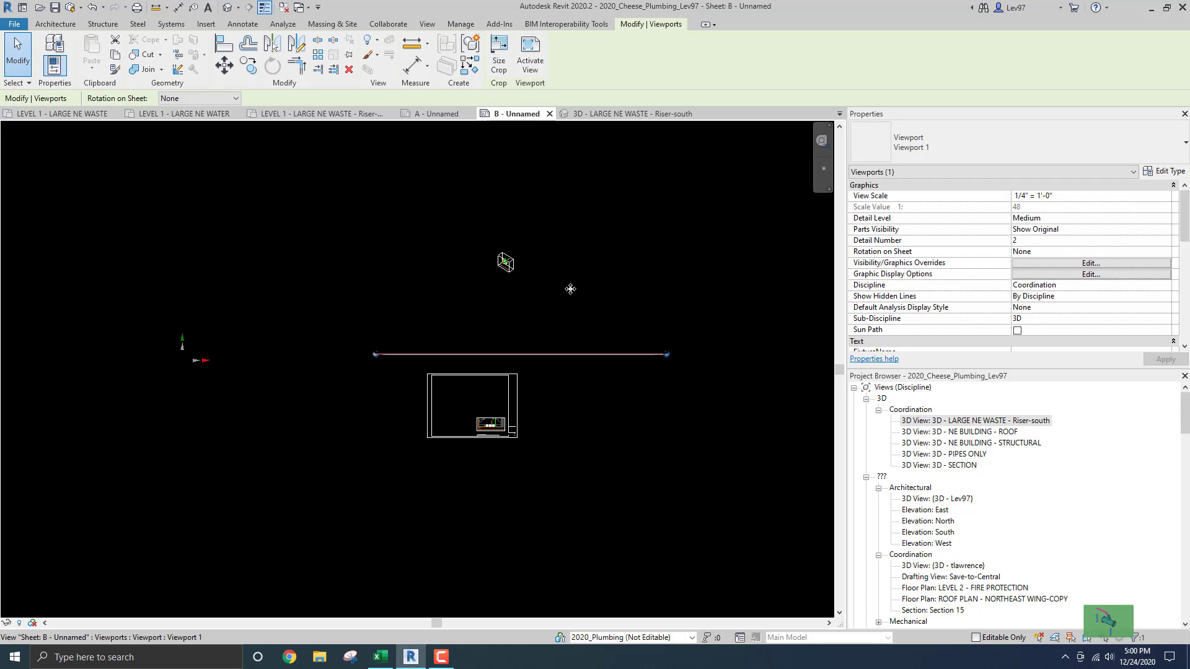
mouse_move(579, 297)
middle_down()
mouse_move(558, 372)
mouse_move(550, 292)
middle_up()
key(Escape)
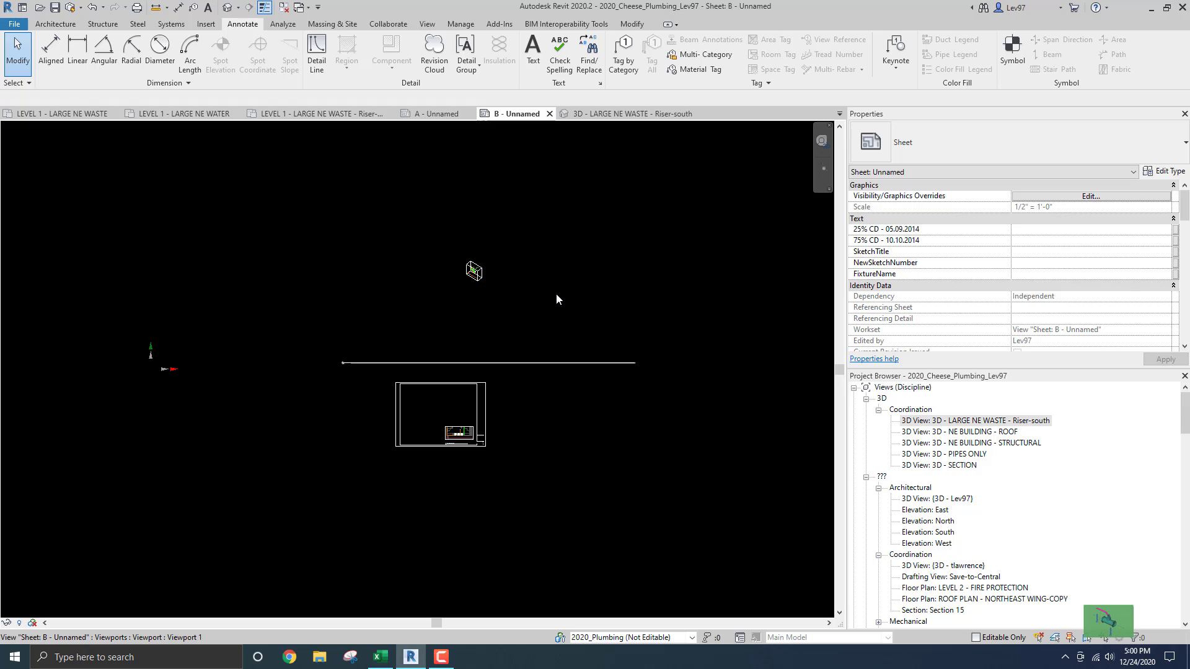
Step: Move the riser viewport down above the existing lower-right viewport and nudge it into position
drag(556, 296, 526, 417)
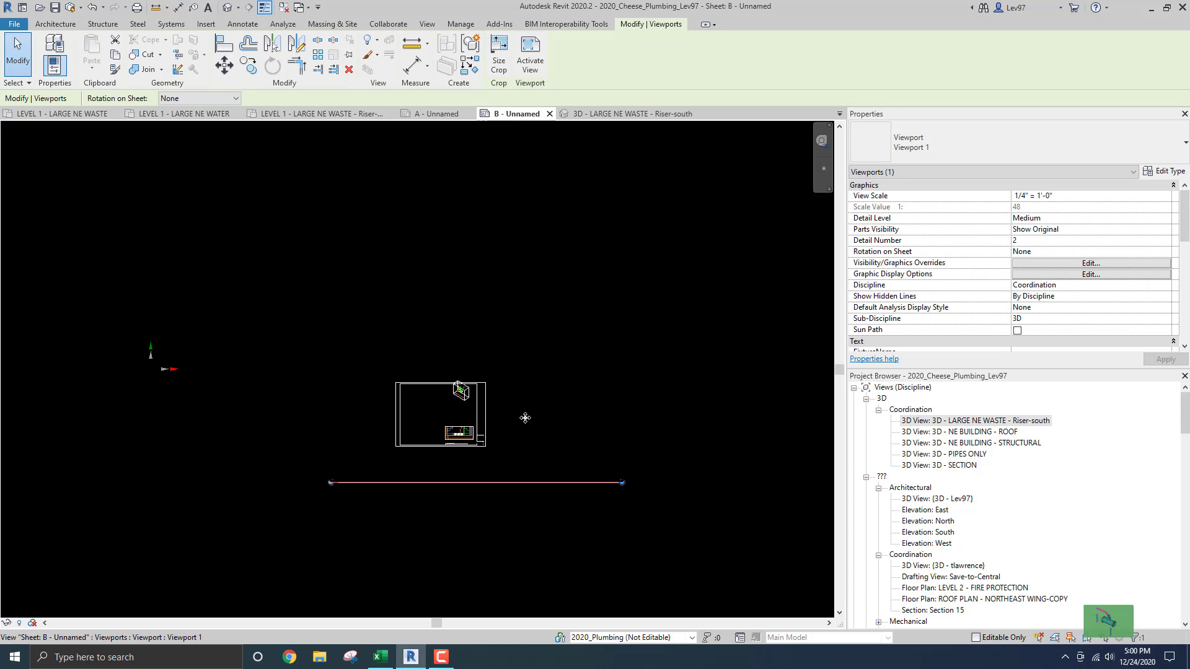
key(Down)
key(Down)
key(Down)
key(Down)
key(Down)
key(Down)
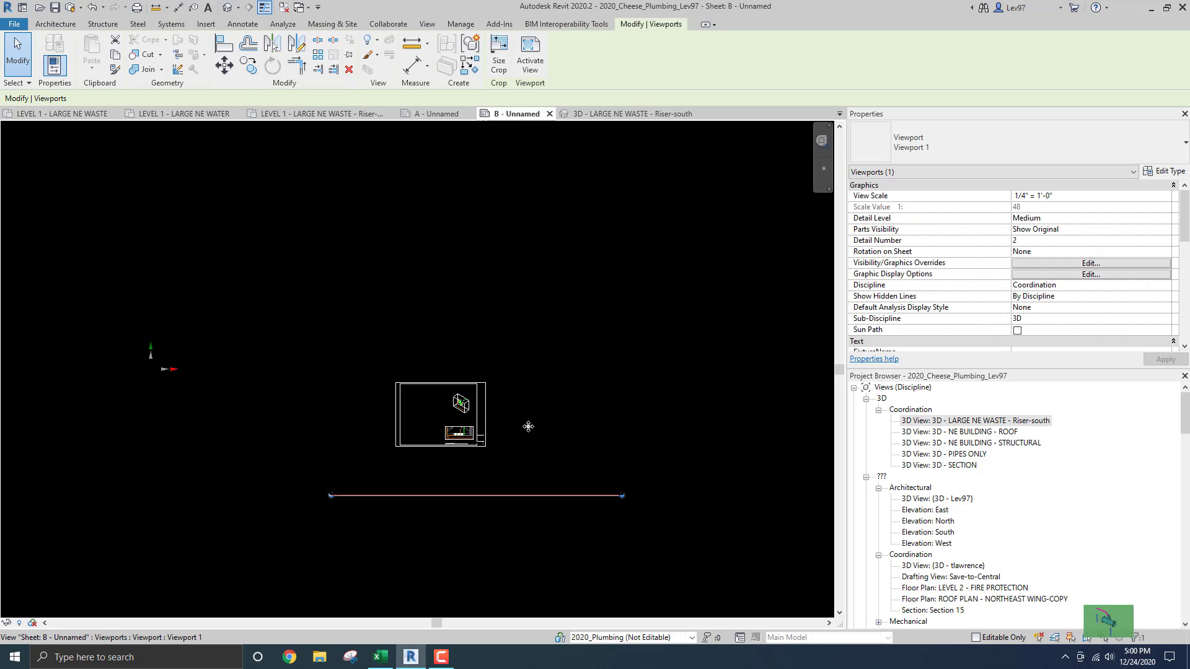
key(Escape)
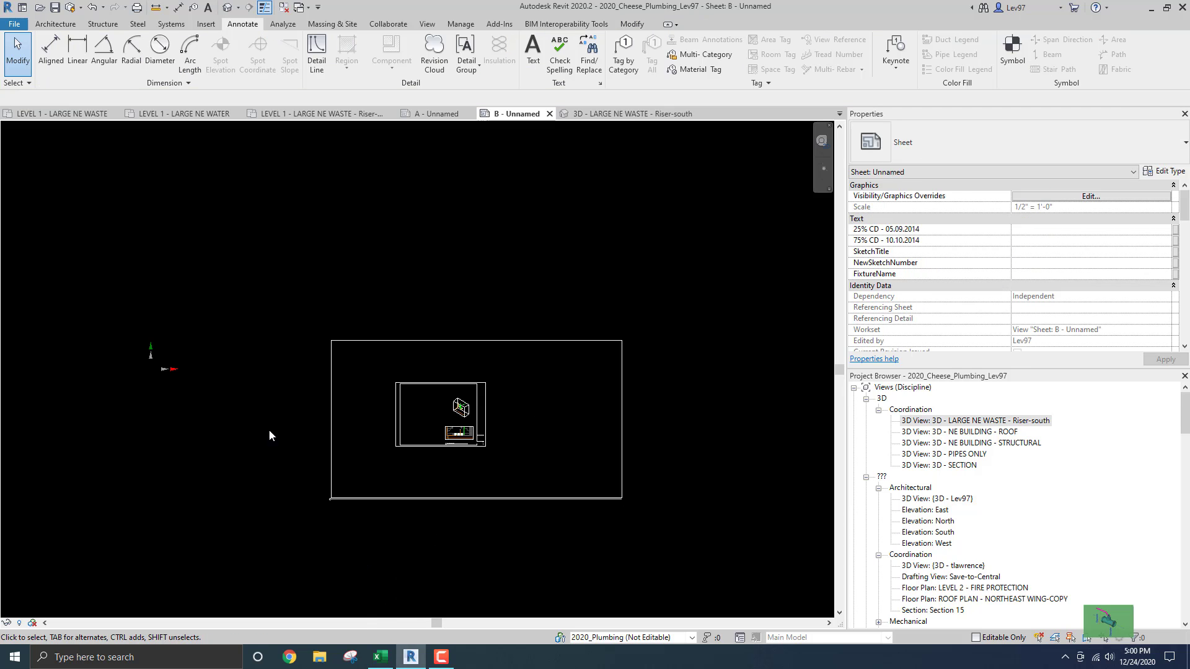
Step: Move the riser viewport's title up beside the riser and shorten its title line
click(340, 438)
click(384, 500)
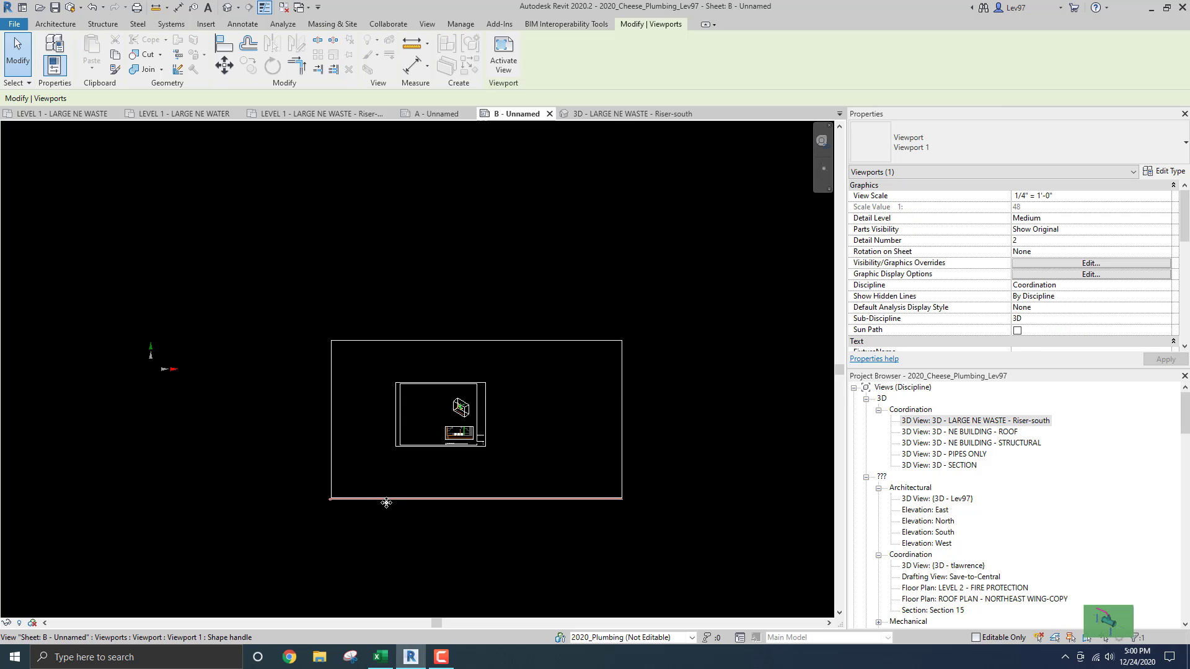
drag(387, 500, 506, 428)
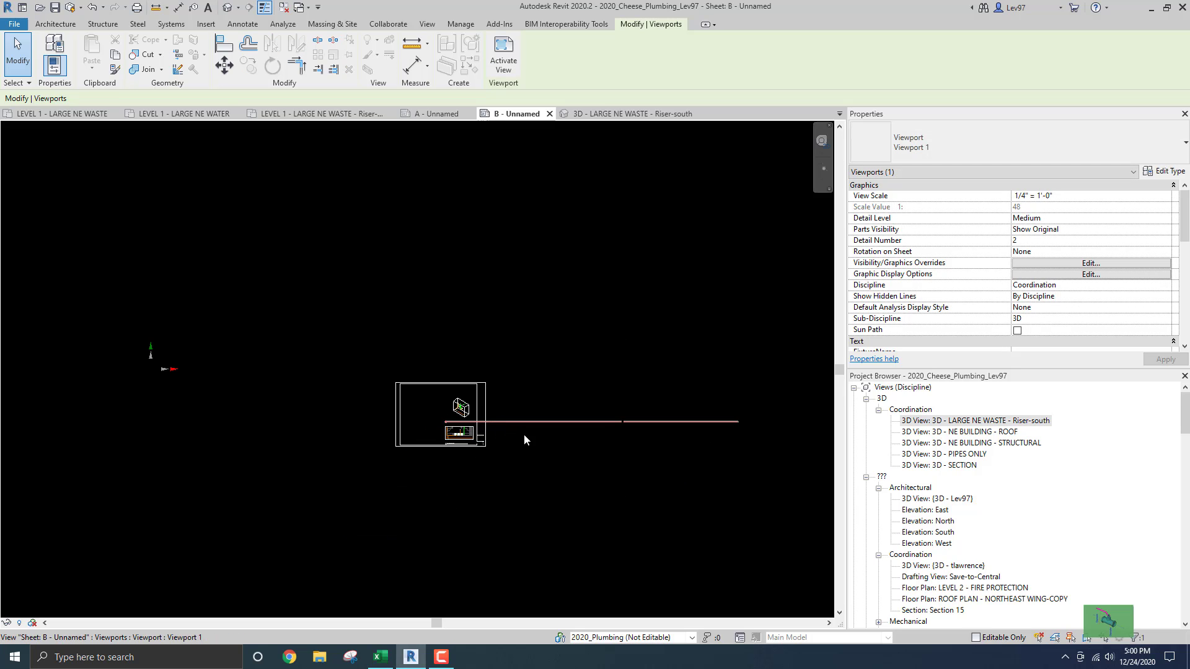
click(458, 409)
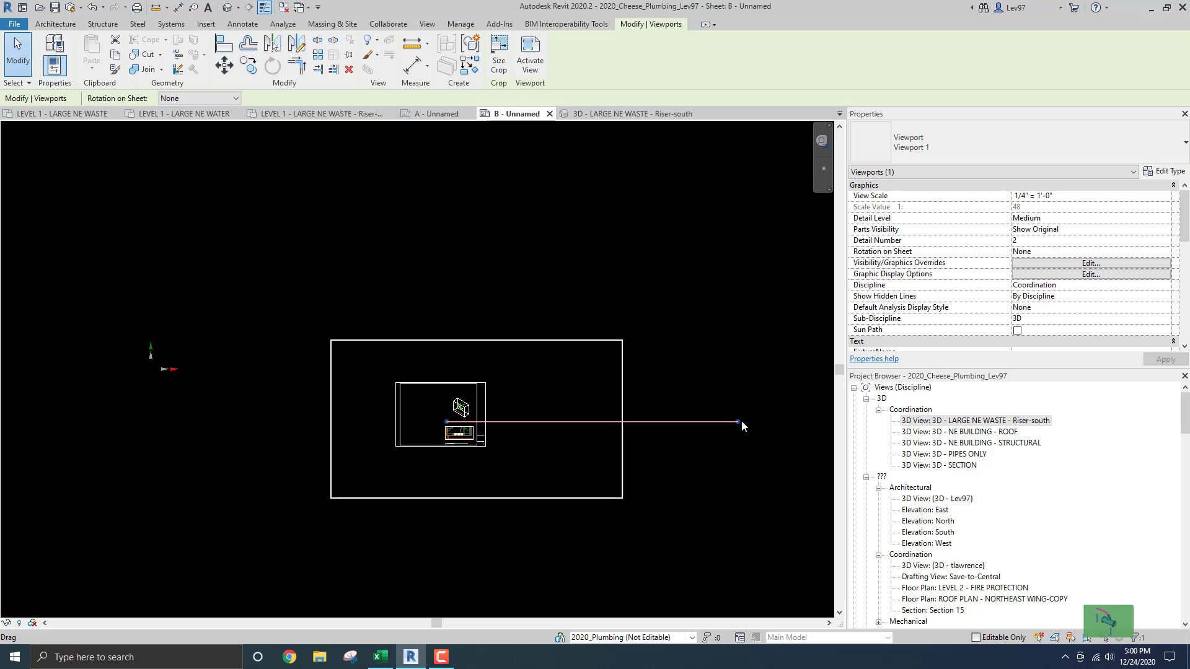
drag(738, 423, 469, 422)
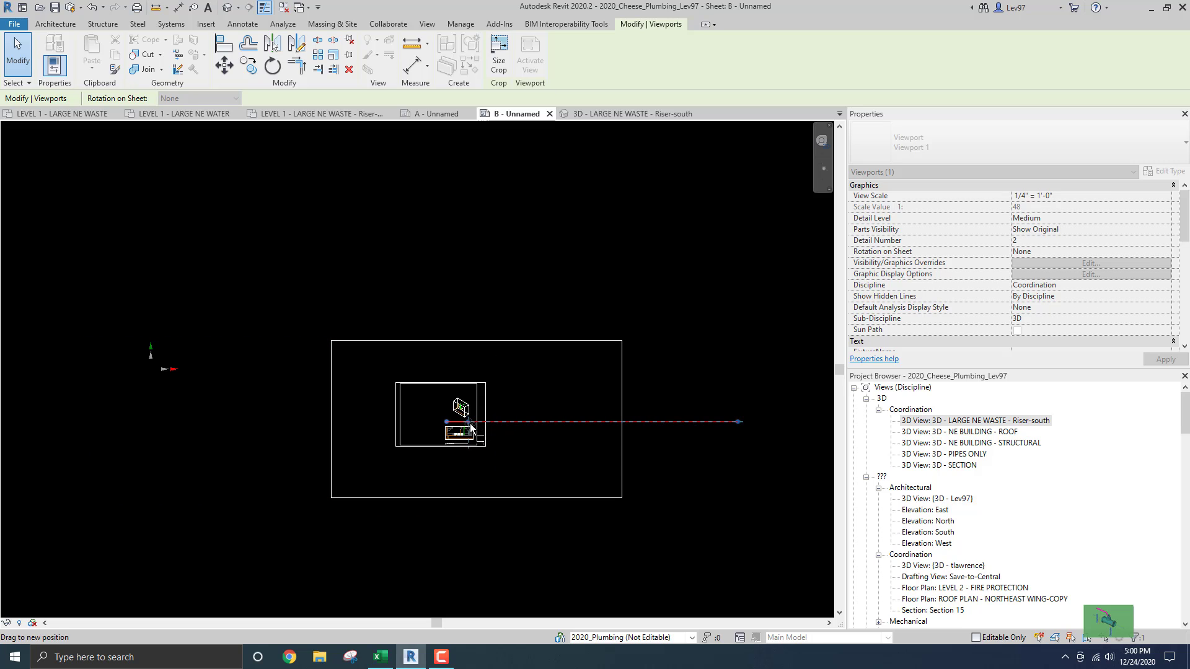
click(506, 432)
scroll(471, 422, up, 10)
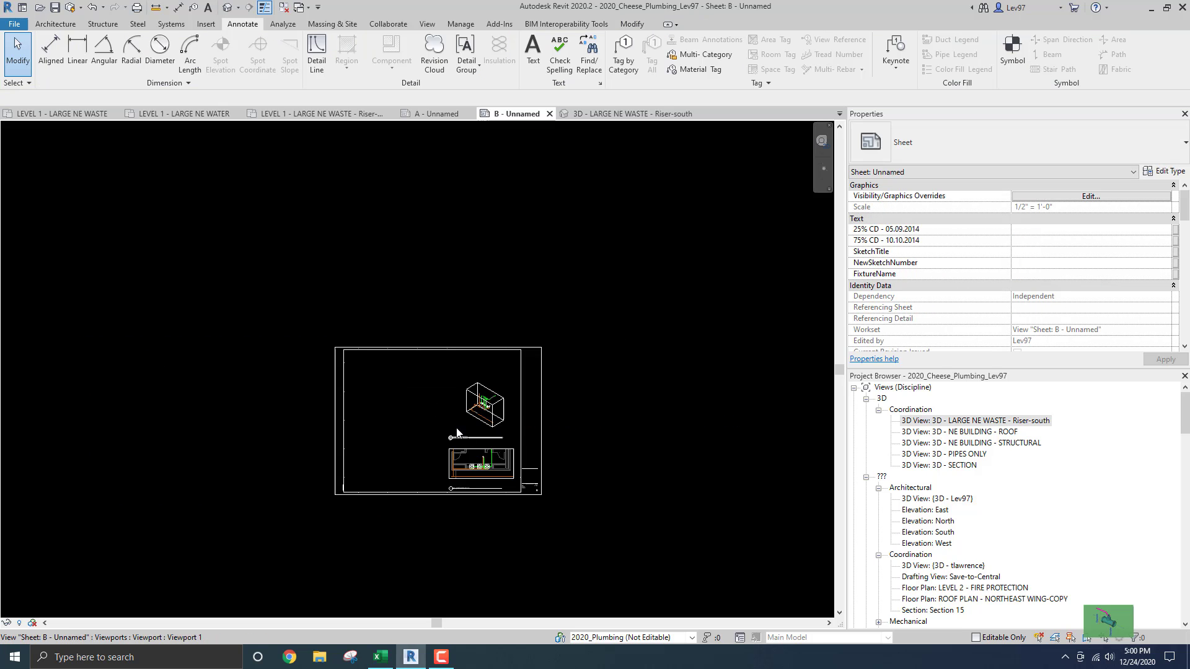
Step: Zoom in and recentre on the placed riser viewport to check its pipe and drain labels
scroll(465, 419, up, 5)
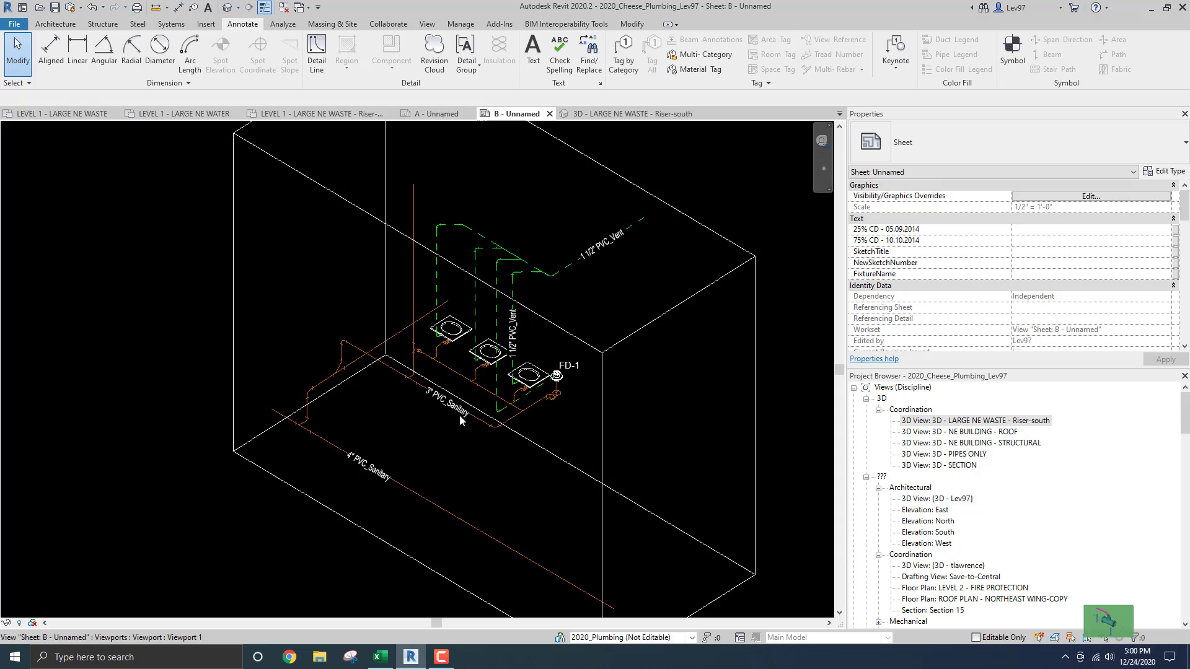
scroll(461, 455, up, 3)
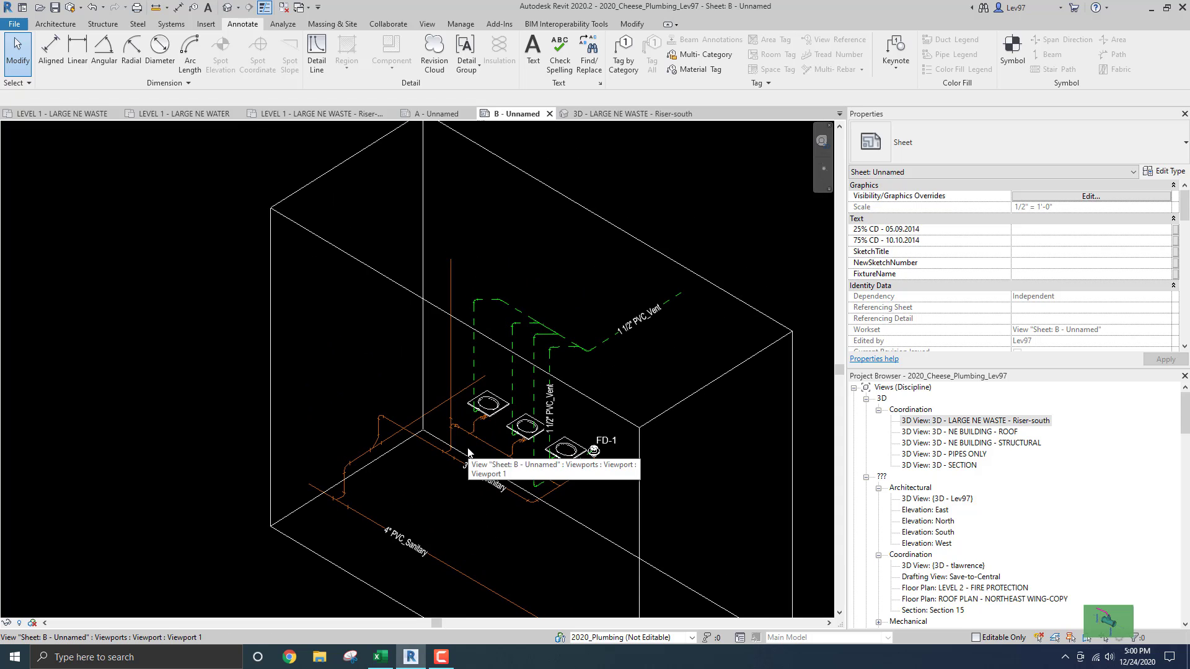
scroll(384, 486, down, 5)
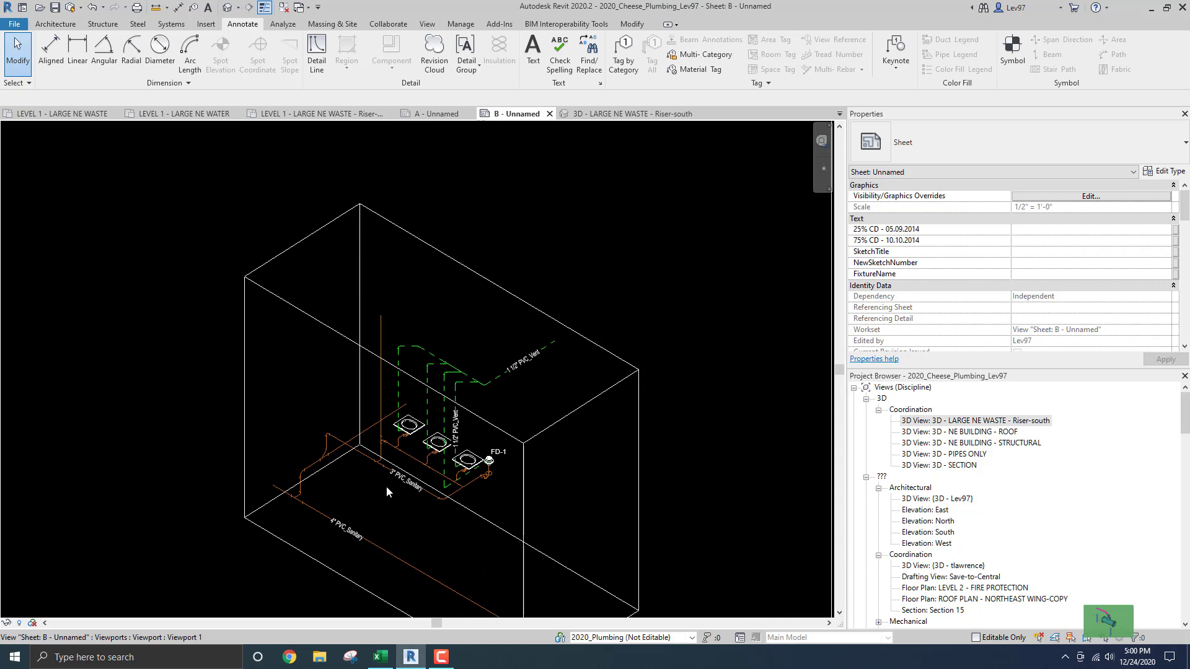
middle_drag(378, 450, 382, 472)
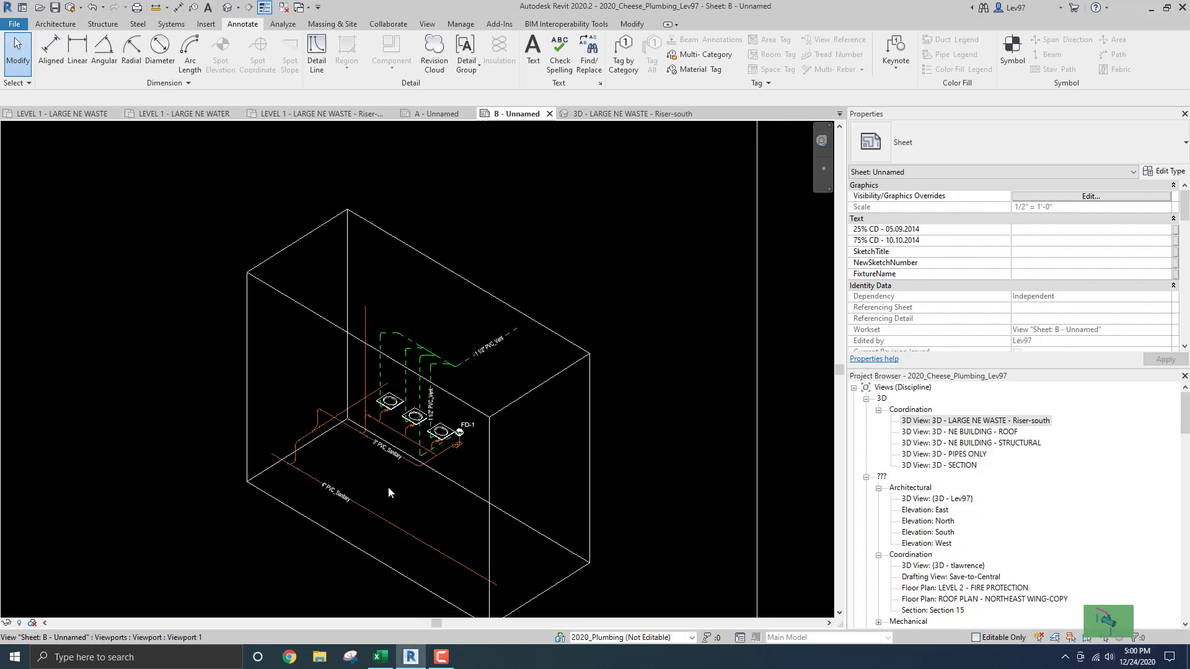
click(87, 116)
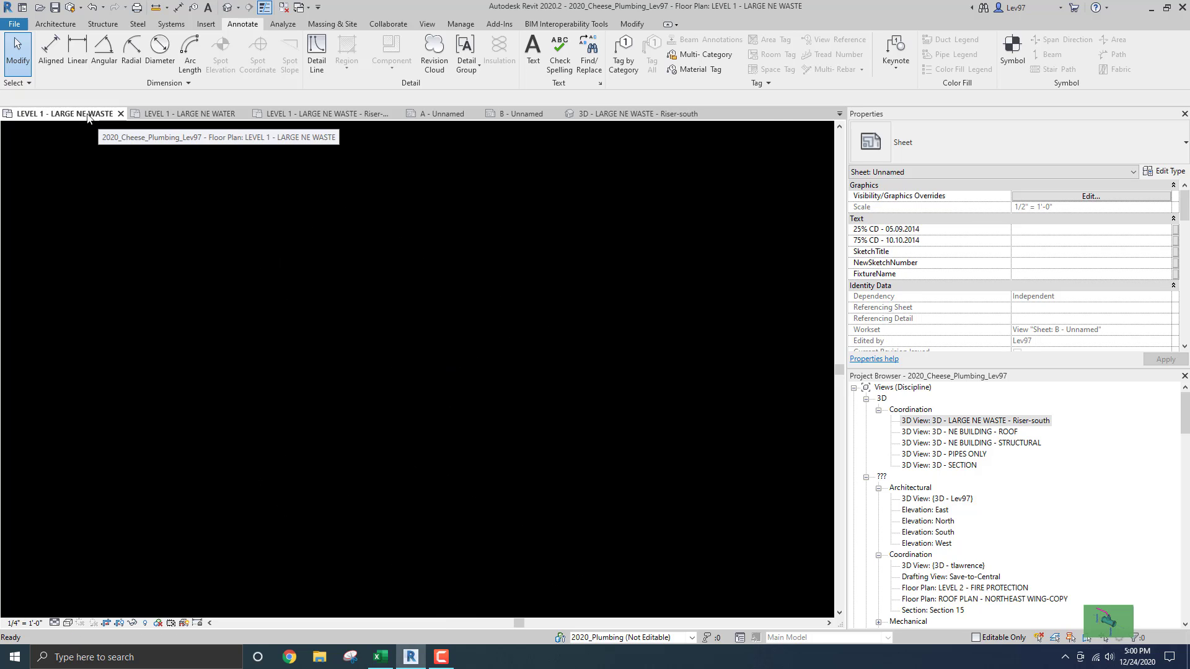
middle_drag(280, 351, 350, 397)
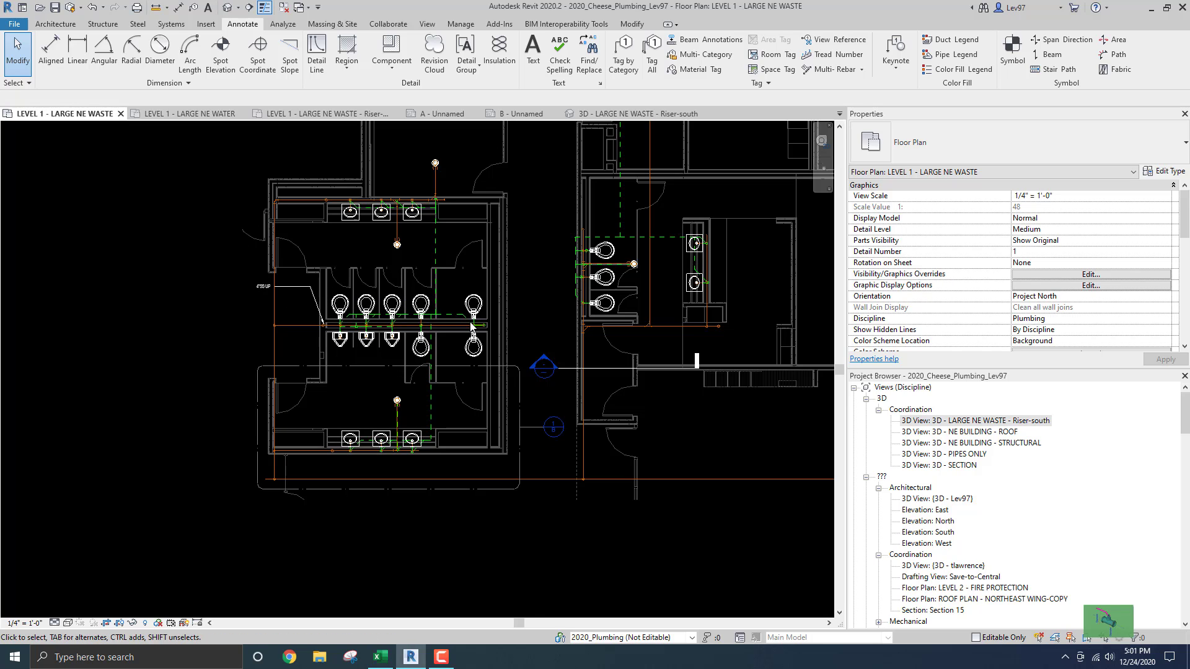
scroll(386, 323, down, 1)
scroll(386, 322, down, 1)
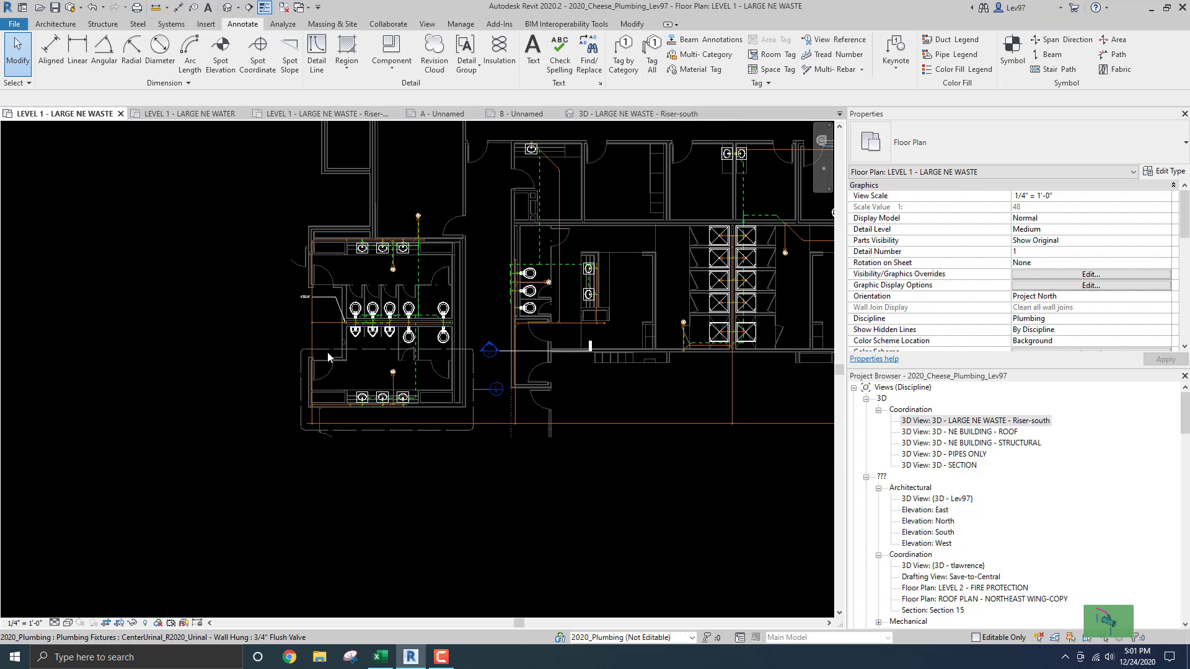
Step: In the Riser-south 3D view, stretch the section box upward to enclose the upper floor drains
click(615, 114)
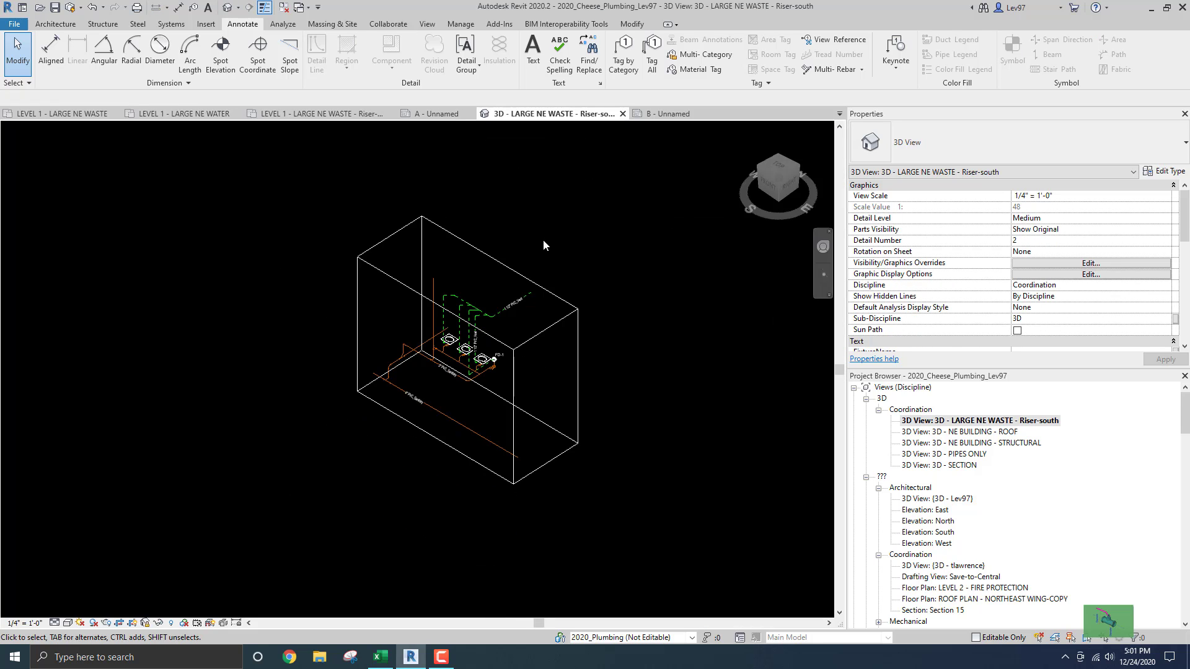
click(255, 259)
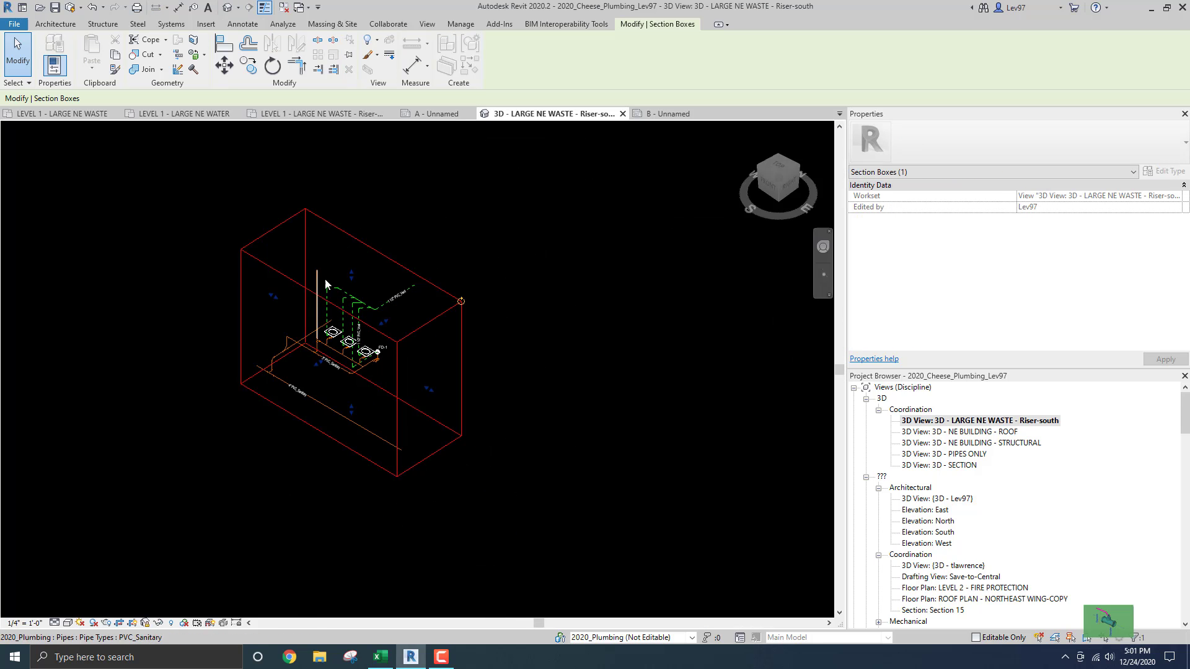
drag(351, 279, 353, 191)
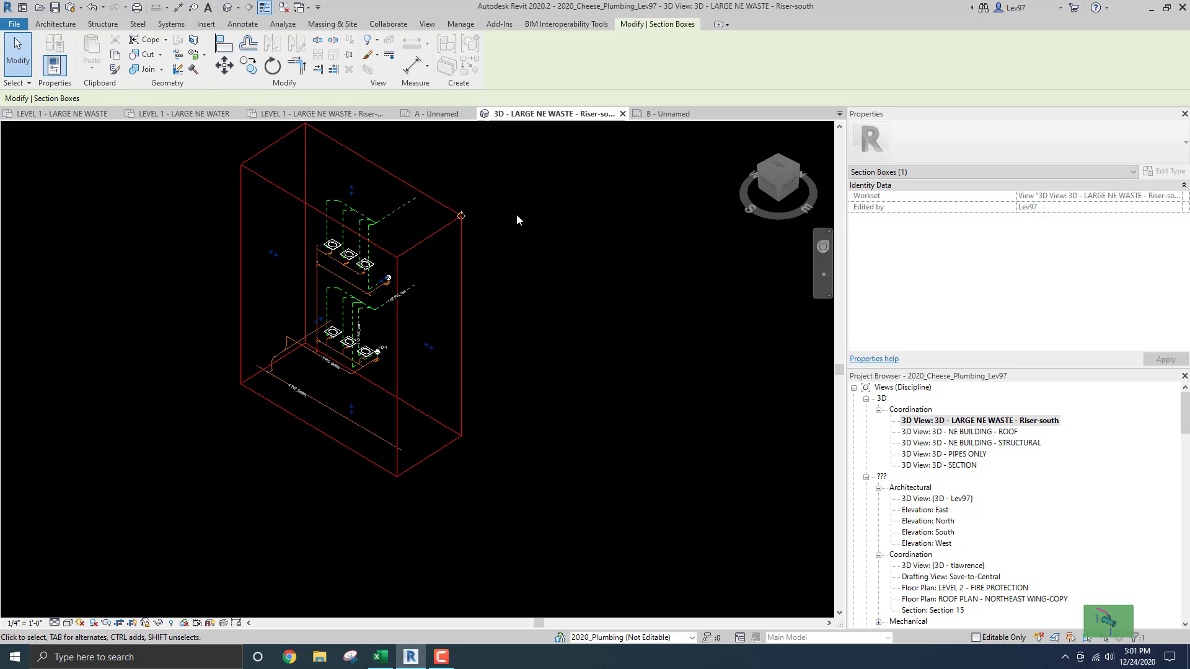
middle_drag(518, 221, 526, 342)
drag(350, 307, 347, 285)
scroll(351, 308, up, 1)
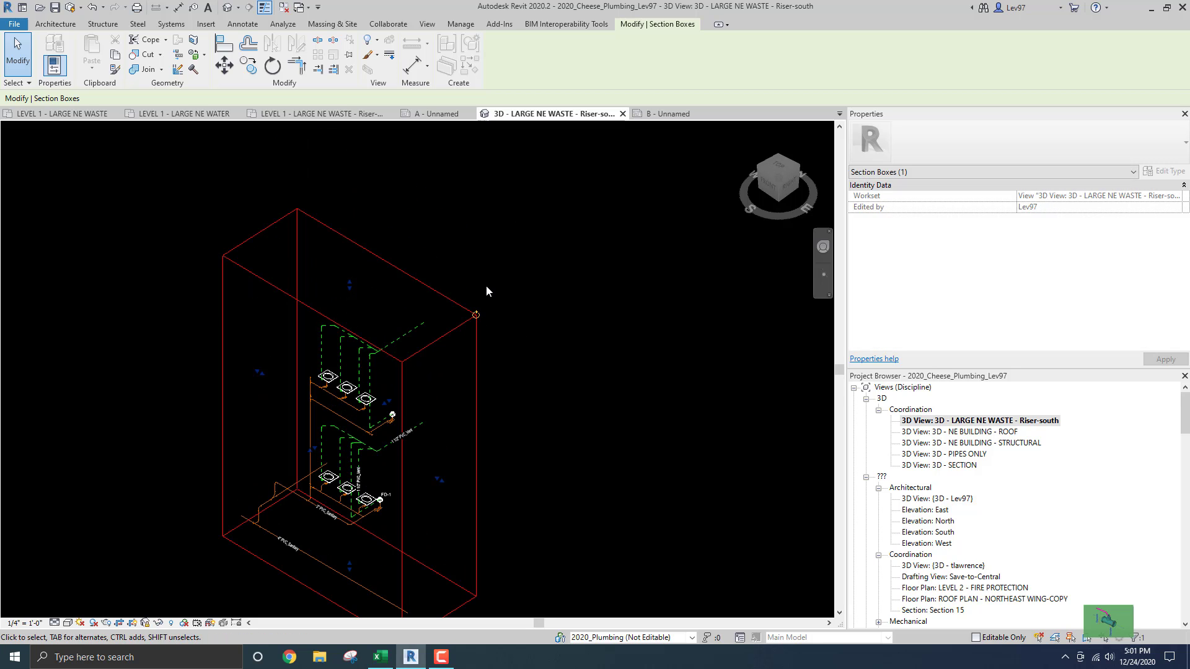
scroll(334, 390, up, 3)
scroll(352, 370, down, 4)
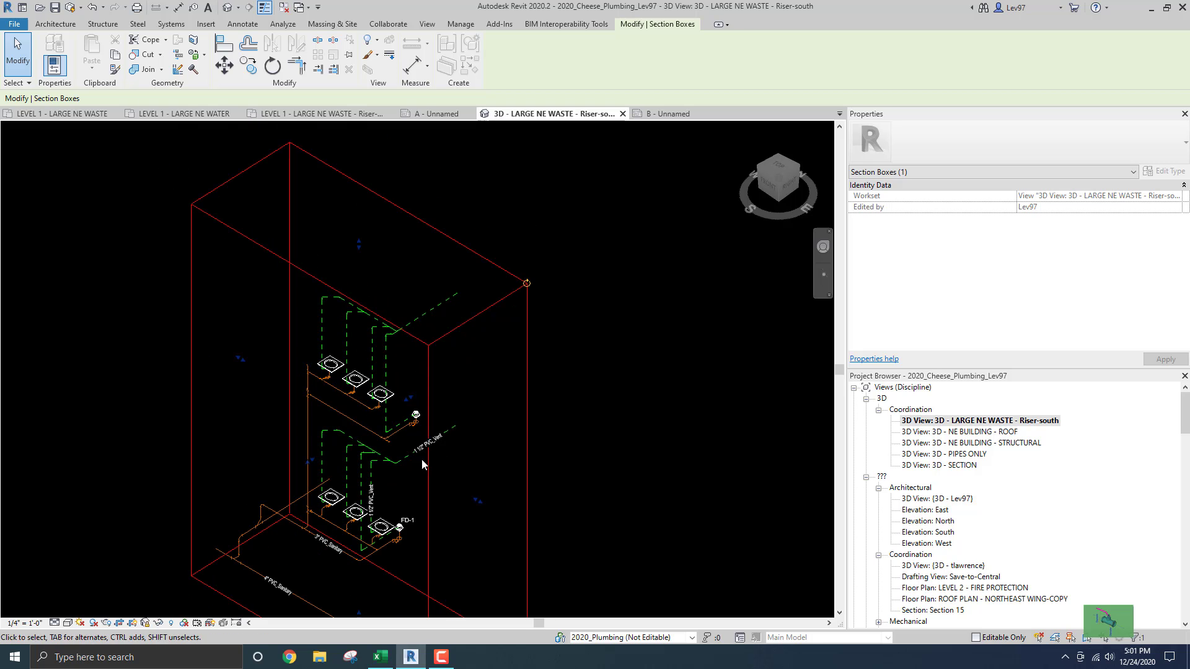
scroll(296, 372, up, 5)
scroll(296, 374, up, 2)
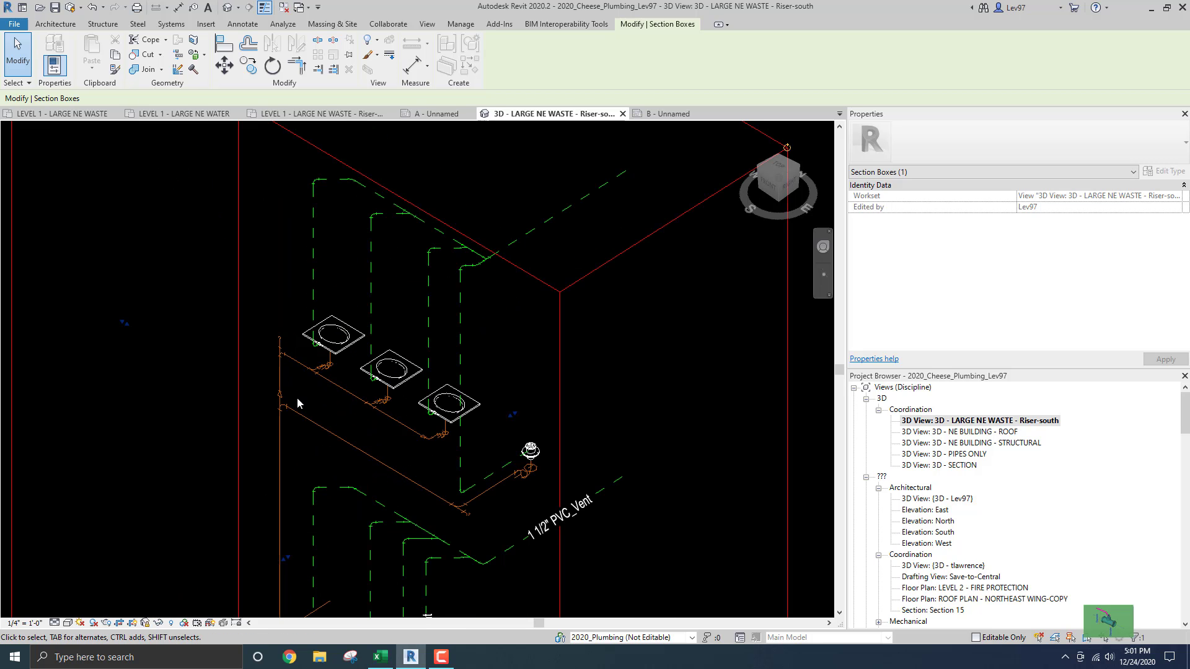
scroll(471, 457, down, 3)
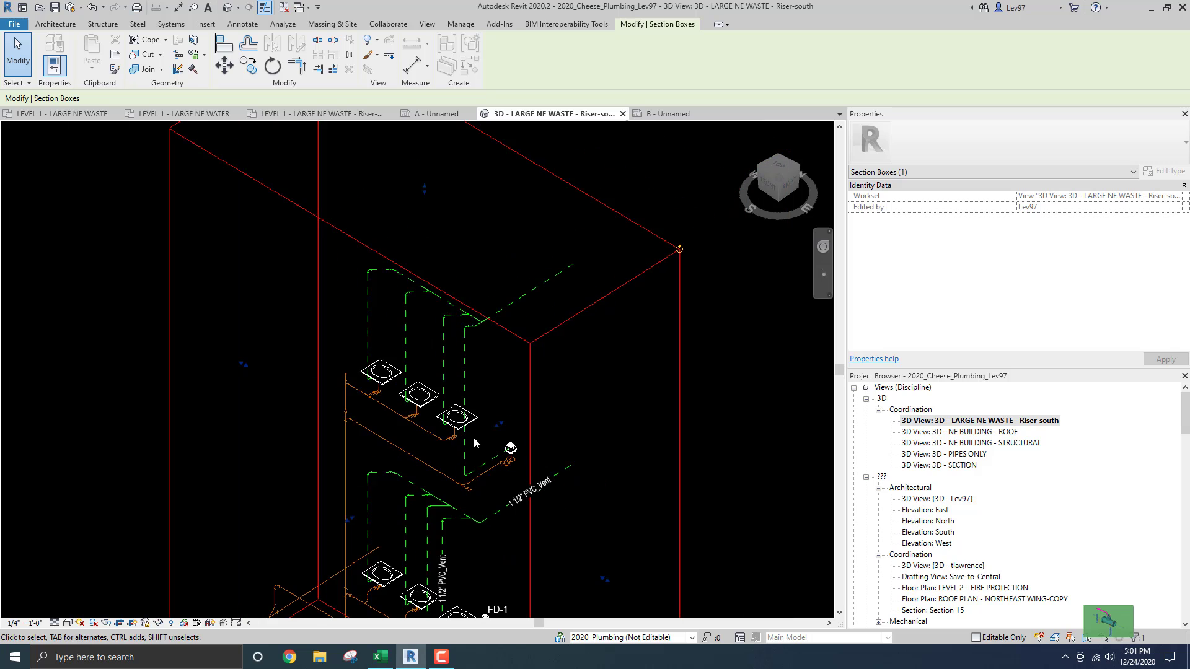
middle_drag(457, 434, 491, 337)
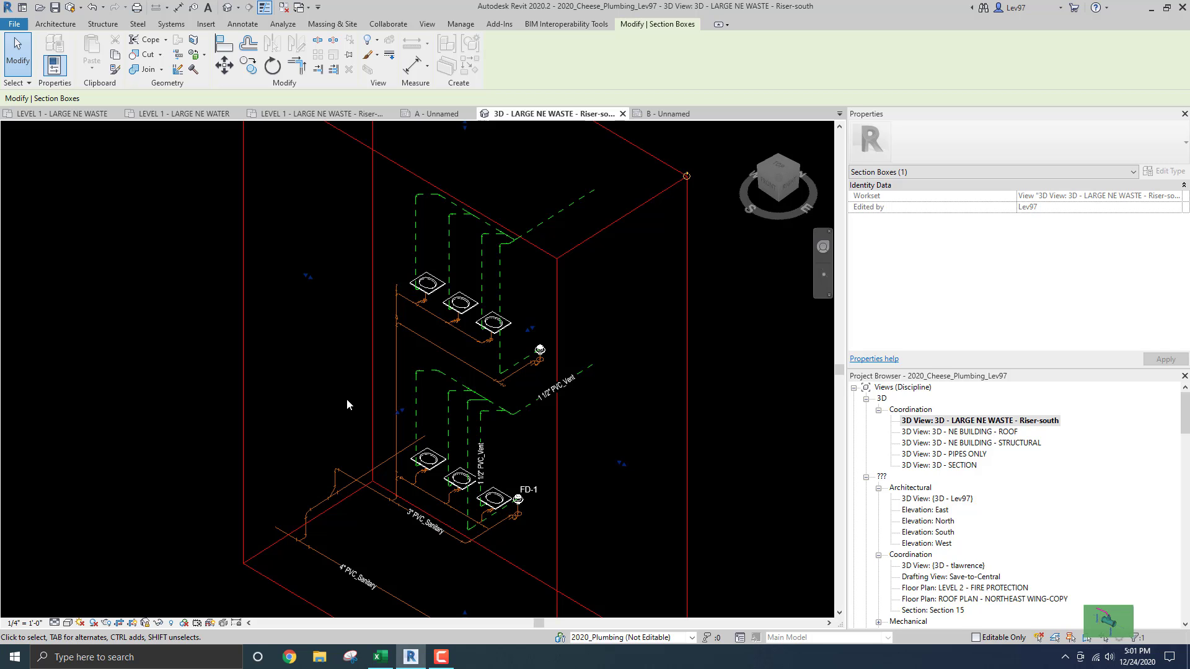
Step: Unlock the 3D view and orbit the riser model to a new angle
scroll(347, 366, down, 3)
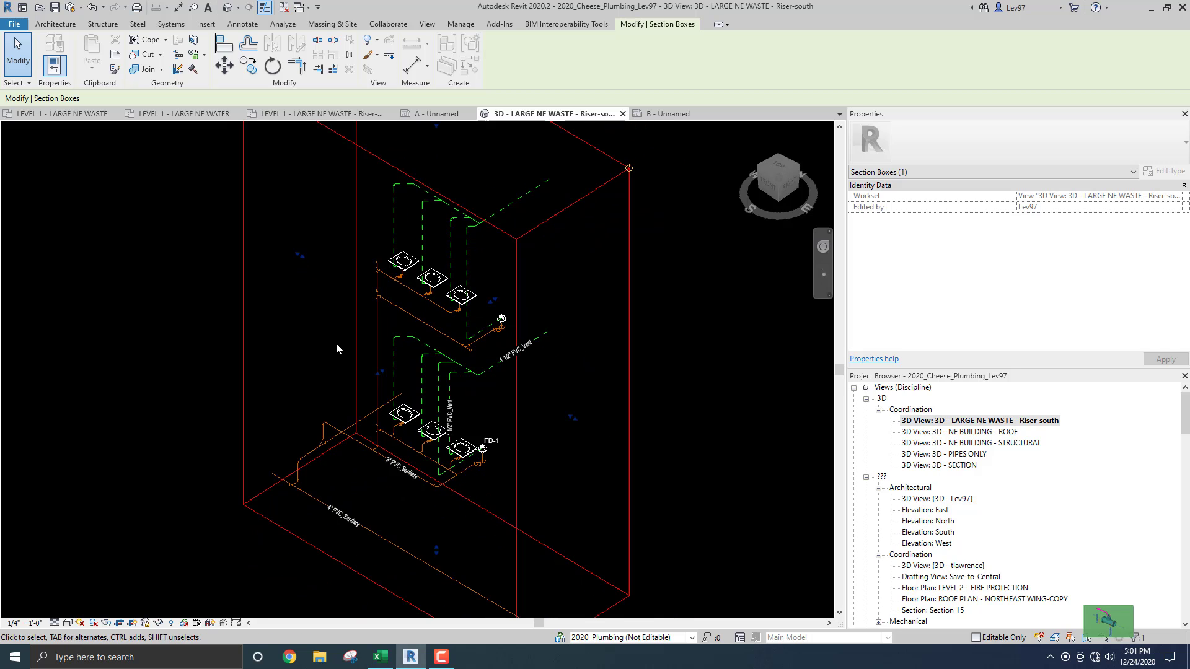
click(146, 624)
click(165, 609)
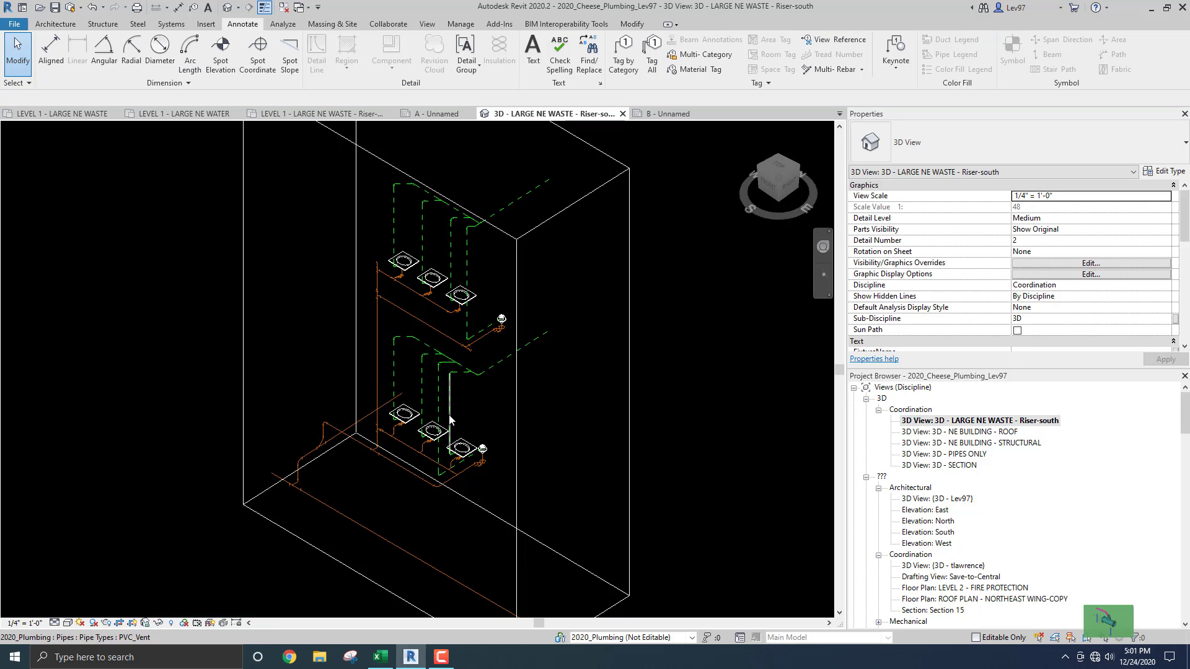
shift+middle_drag(452, 428, 492, 427)
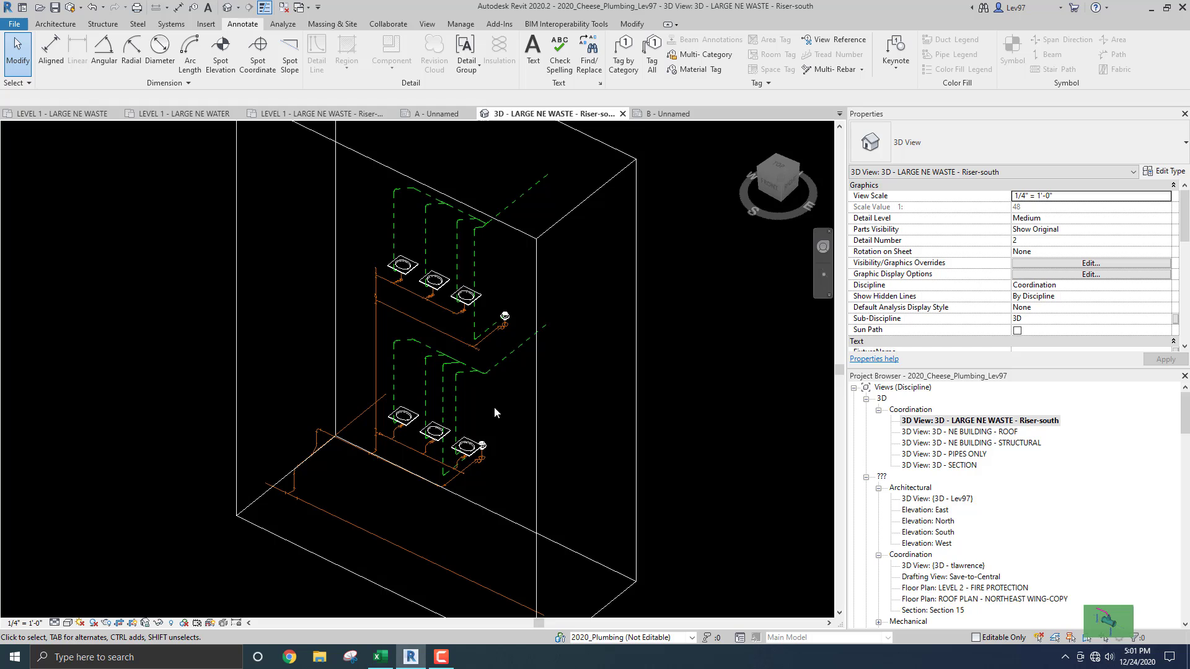
click(147, 624)
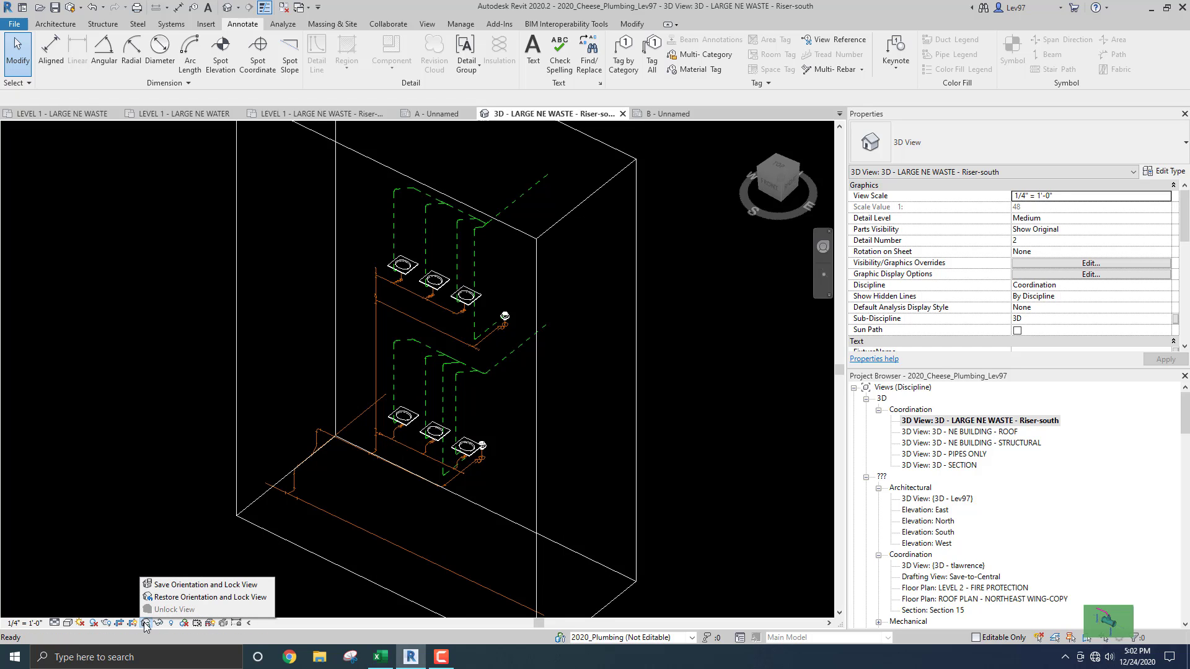
Step: Save the new orientation and lock the riser view, then recentre the riser
click(186, 585)
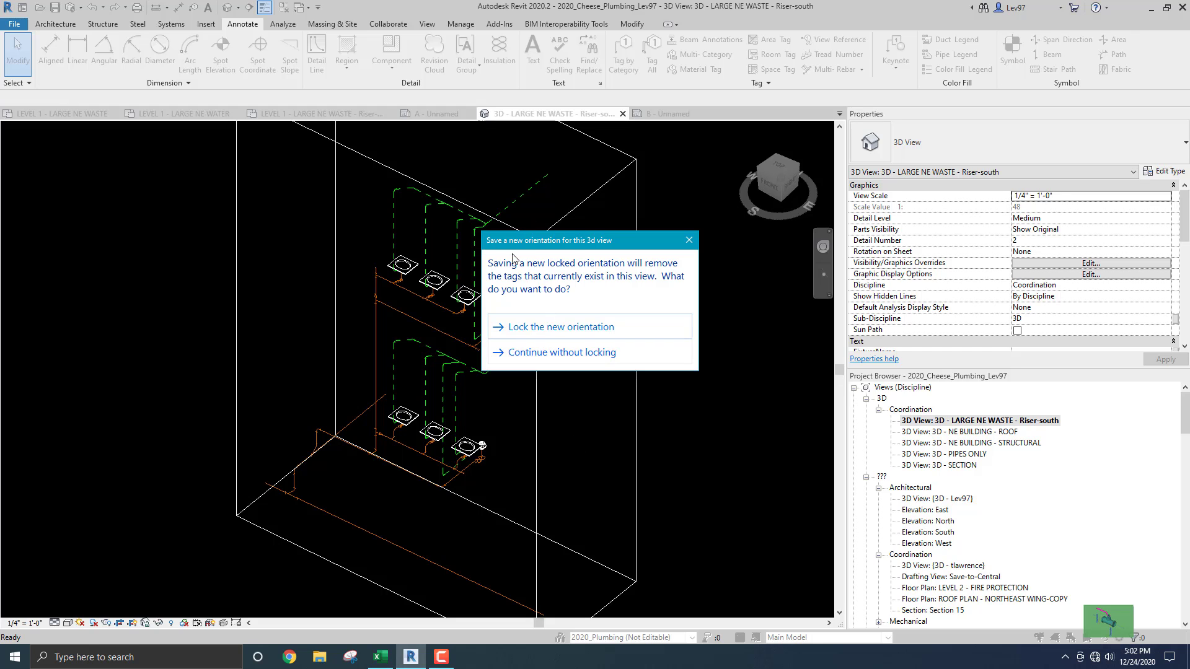
click(560, 327)
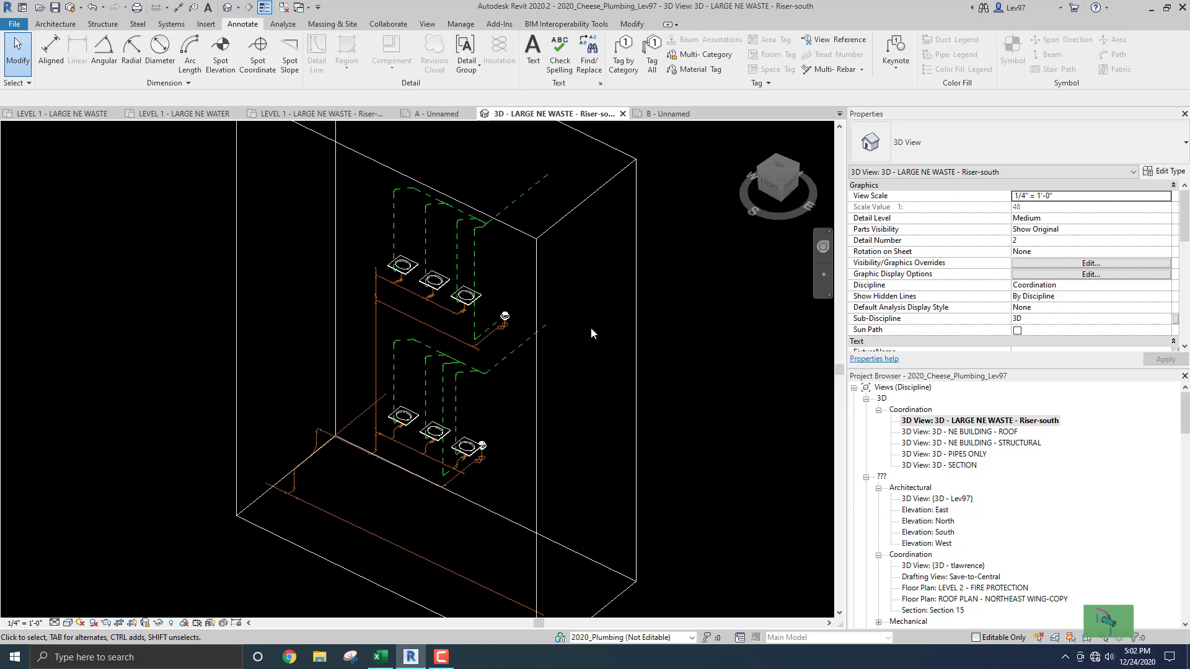
middle_drag(587, 371, 576, 415)
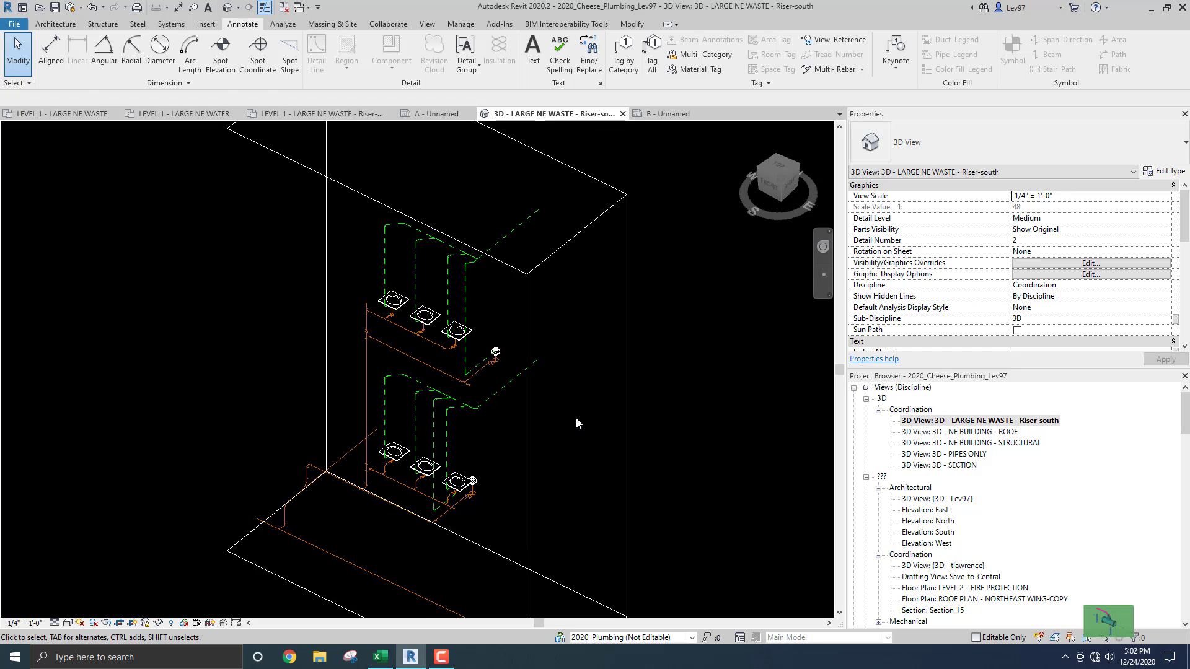
scroll(574, 392, down, 3)
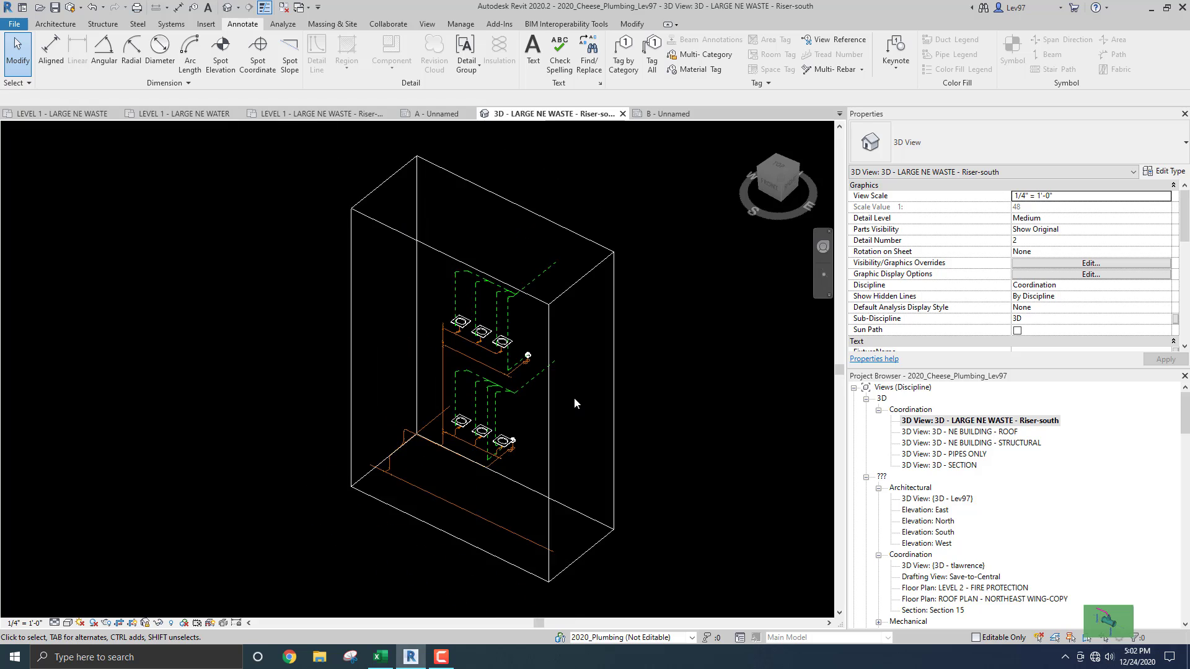
scroll(575, 399, down, 1)
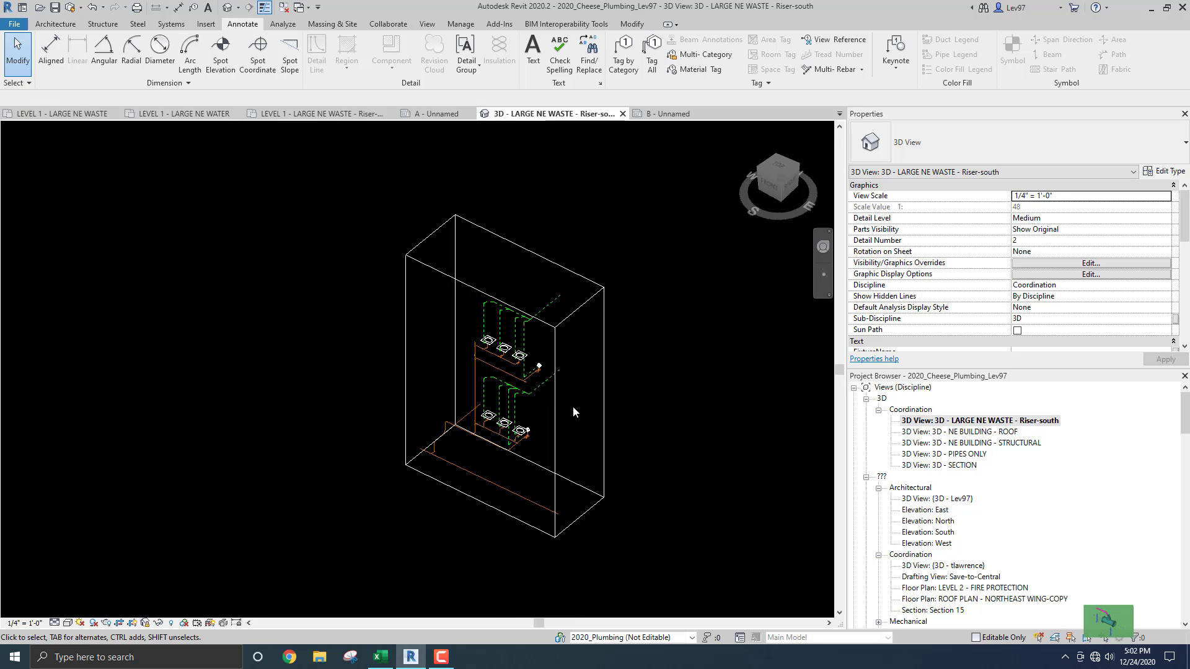
scroll(514, 399, up, 4)
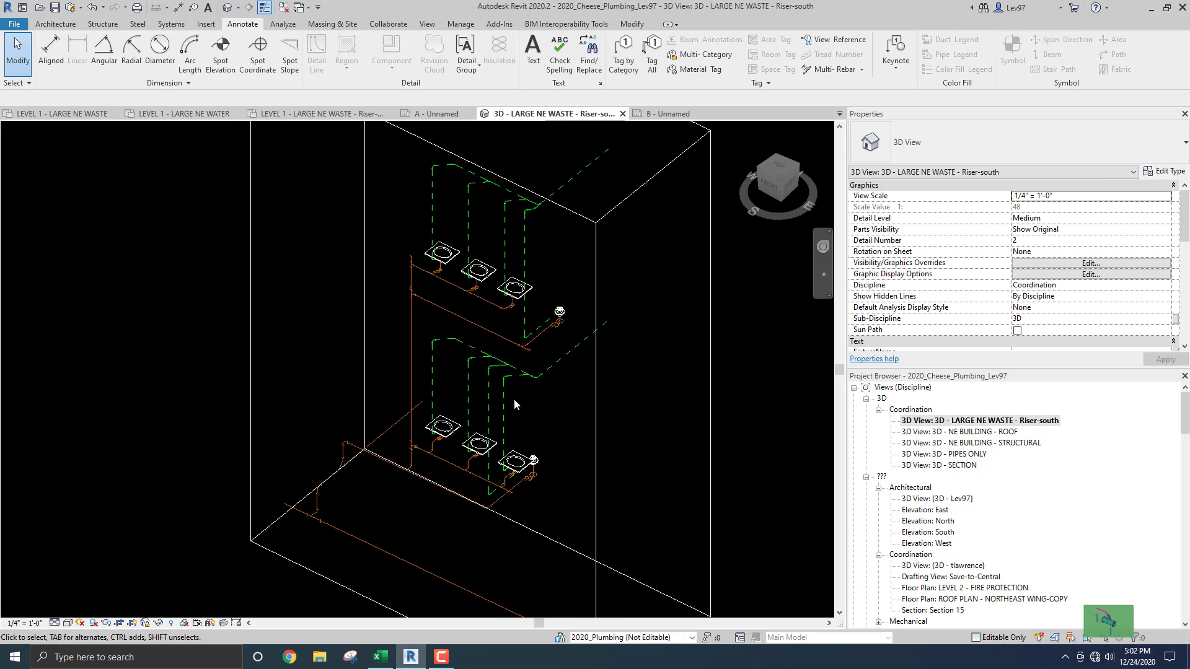
middle_drag(514, 399, 499, 460)
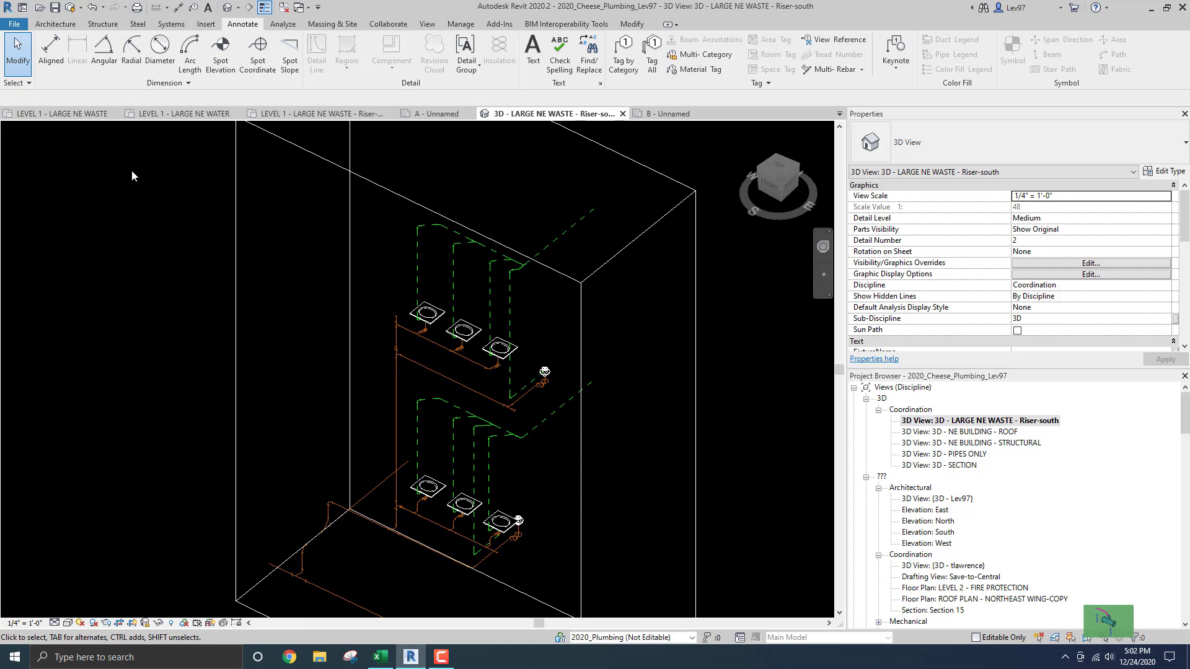
Step: Undo twice to restore the earlier locked orientation with pipe and FD-1 tags, then pan around the riser
click(93, 9)
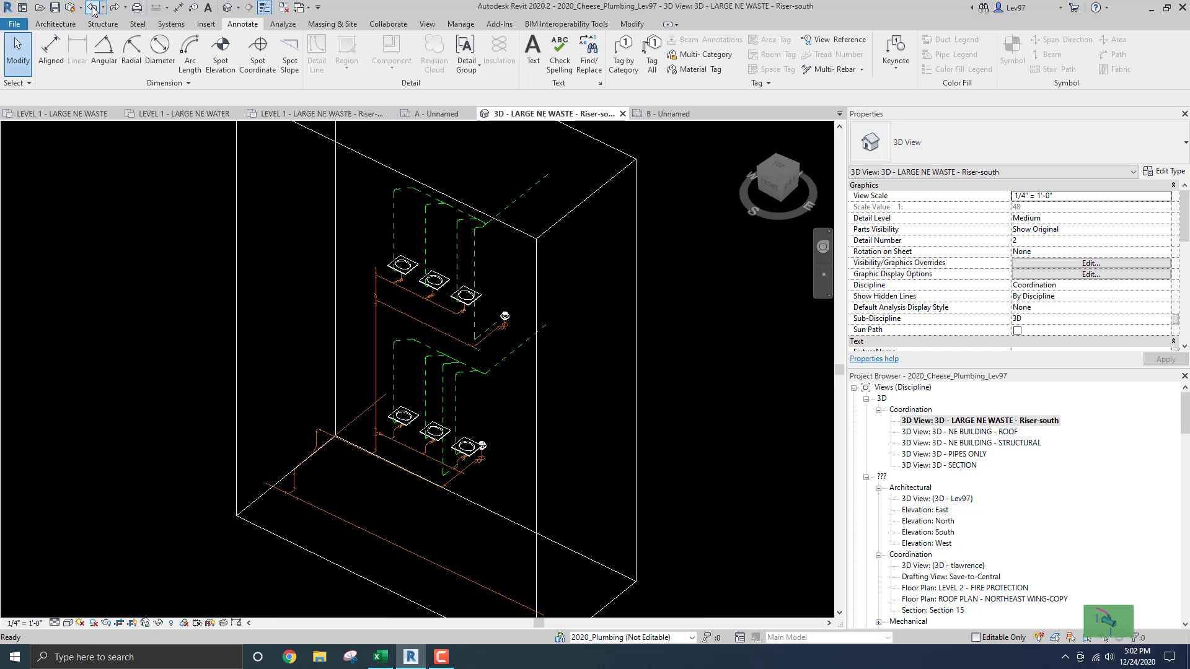
click(92, 9)
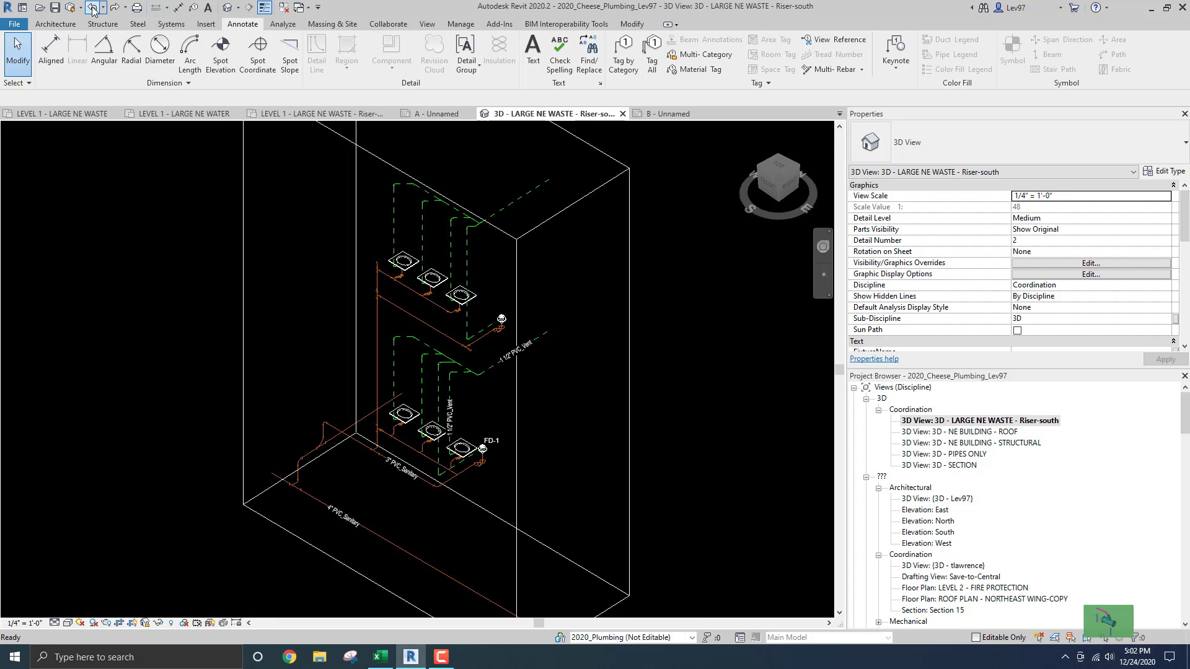
middle_drag(299, 258, 301, 306)
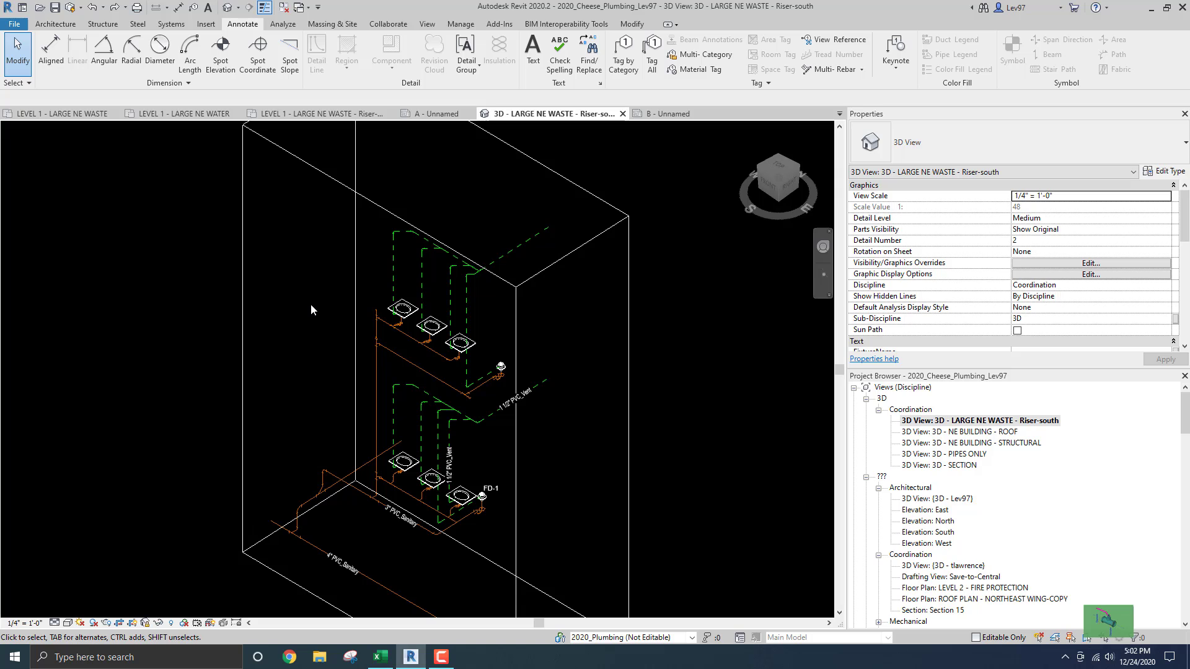
middle_drag(310, 307, 329, 276)
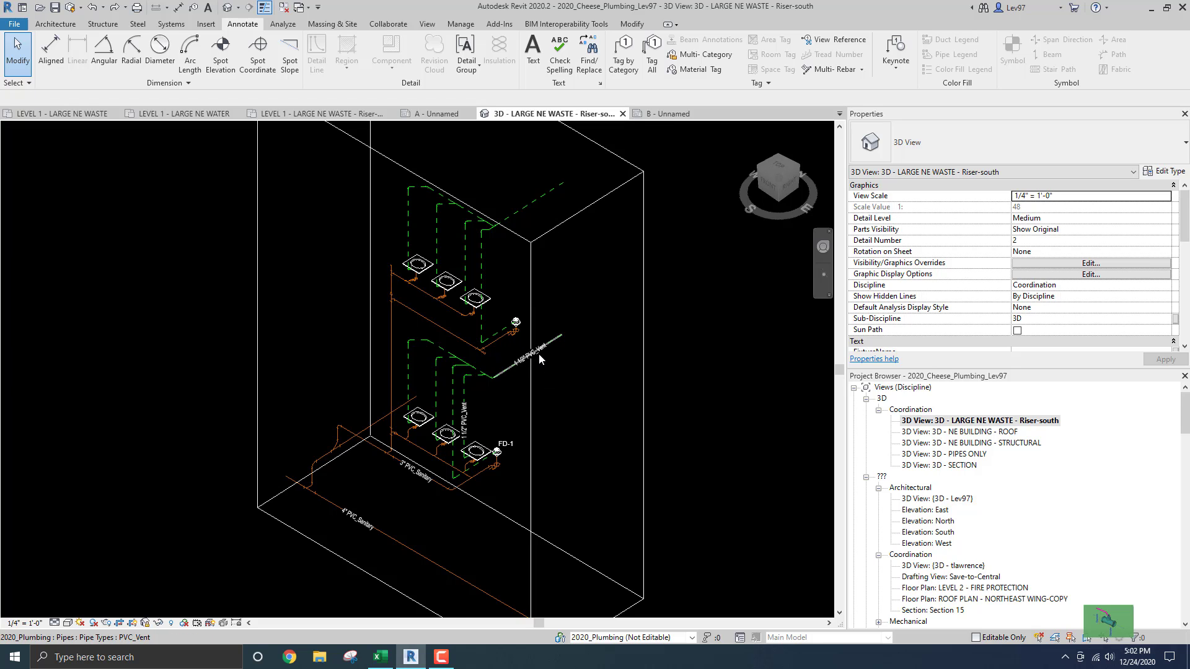
scroll(538, 353, up, 1)
middle_drag(512, 332, 480, 426)
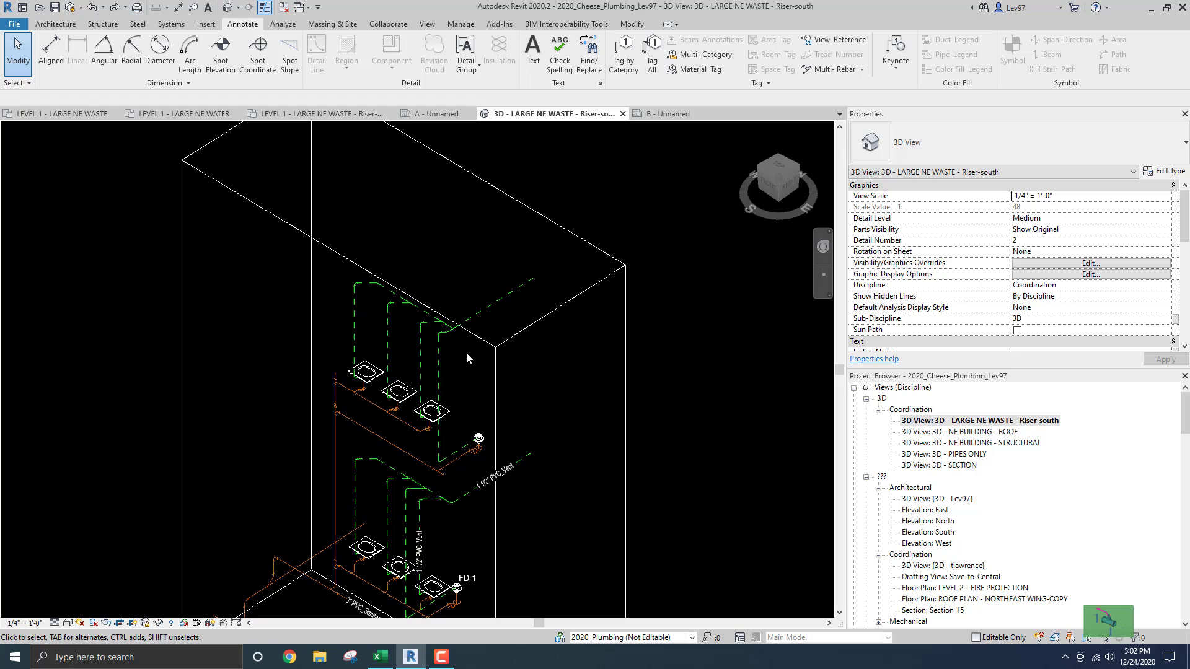
middle_drag(466, 362, 486, 332)
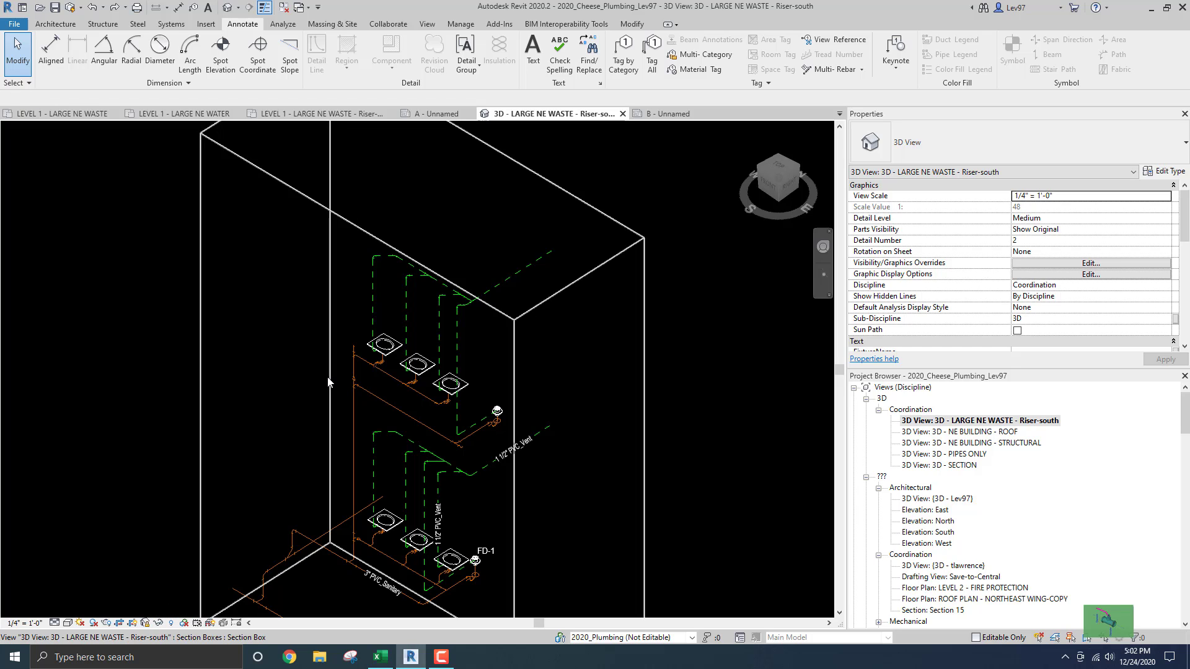
middle_drag(280, 362, 303, 338)
scroll(304, 338, down, 2)
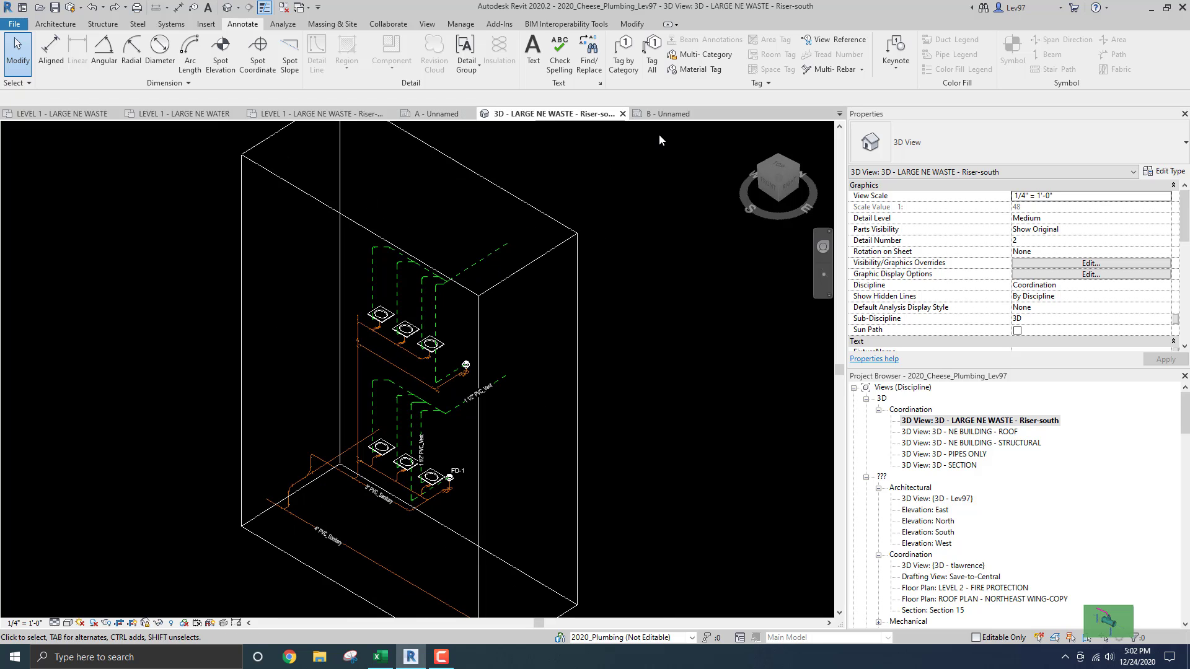
Step: On sheet B, nudge the 3D riser viewport slightly down with the arrow key
click(667, 114)
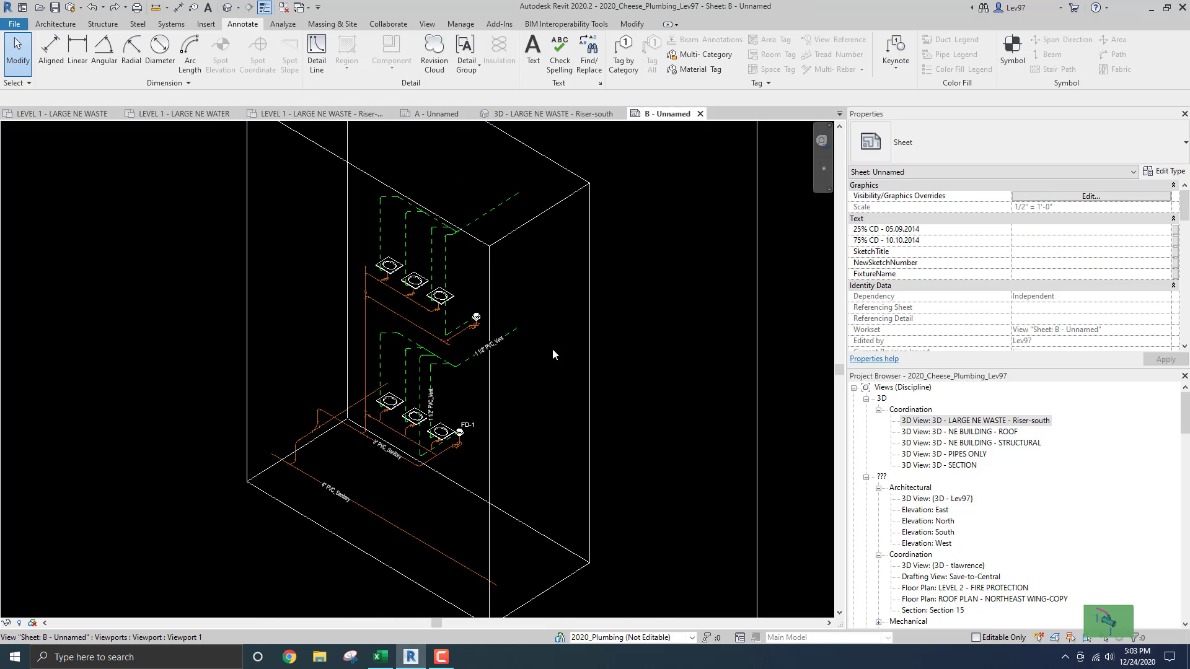
scroll(555, 403, down, 5)
middle_drag(500, 444, 498, 434)
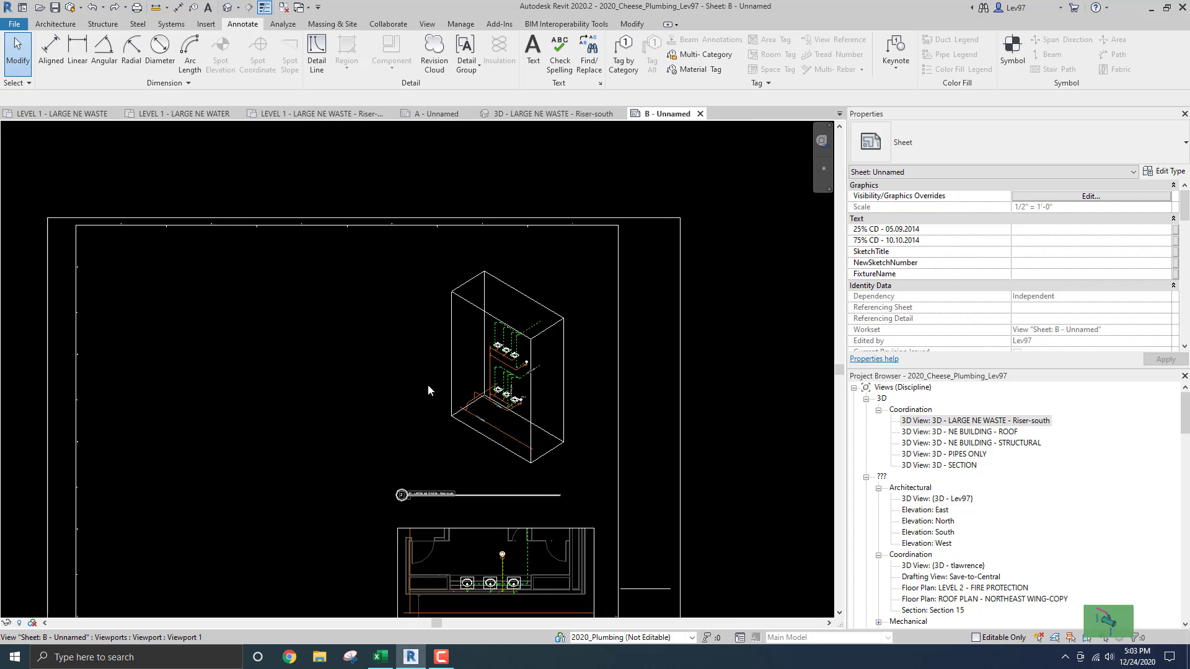
click(444, 383)
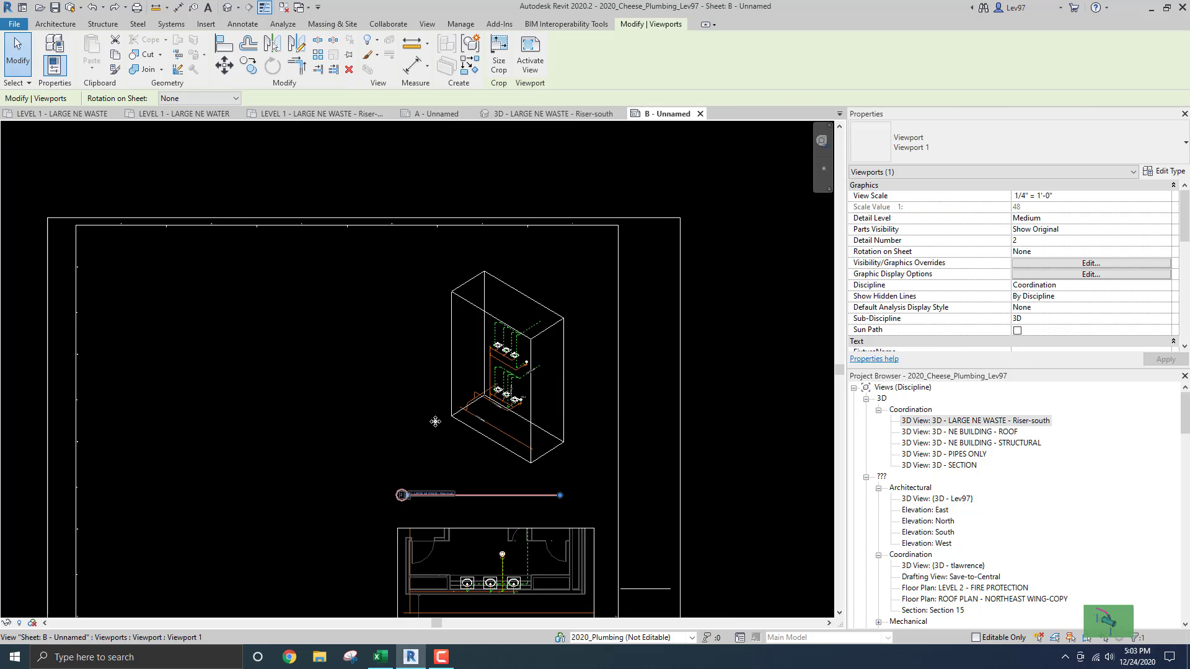
scroll(544, 374, down, 5)
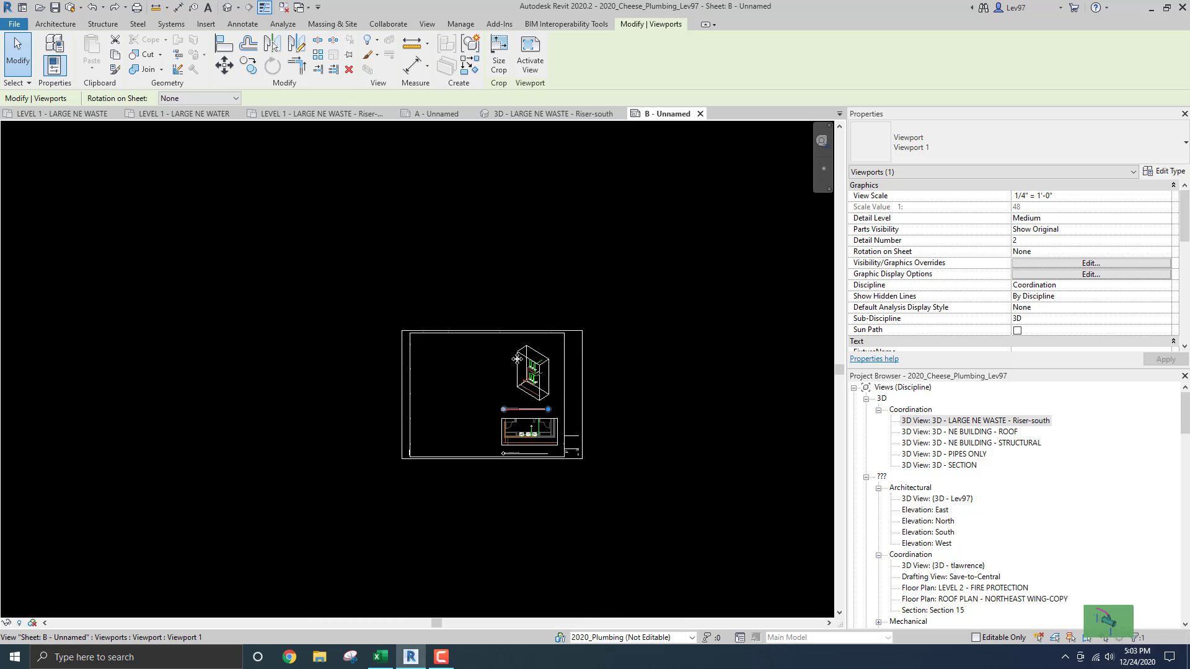
scroll(517, 359, up, 3)
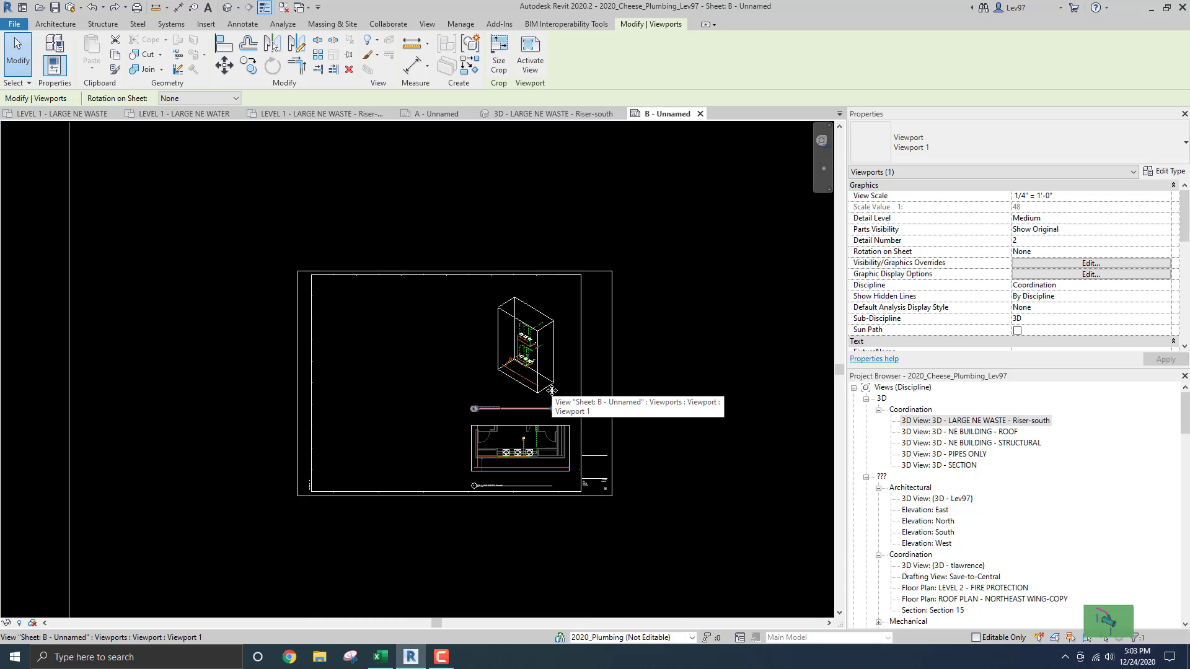
key(Down)
key(Down)
key(Down)
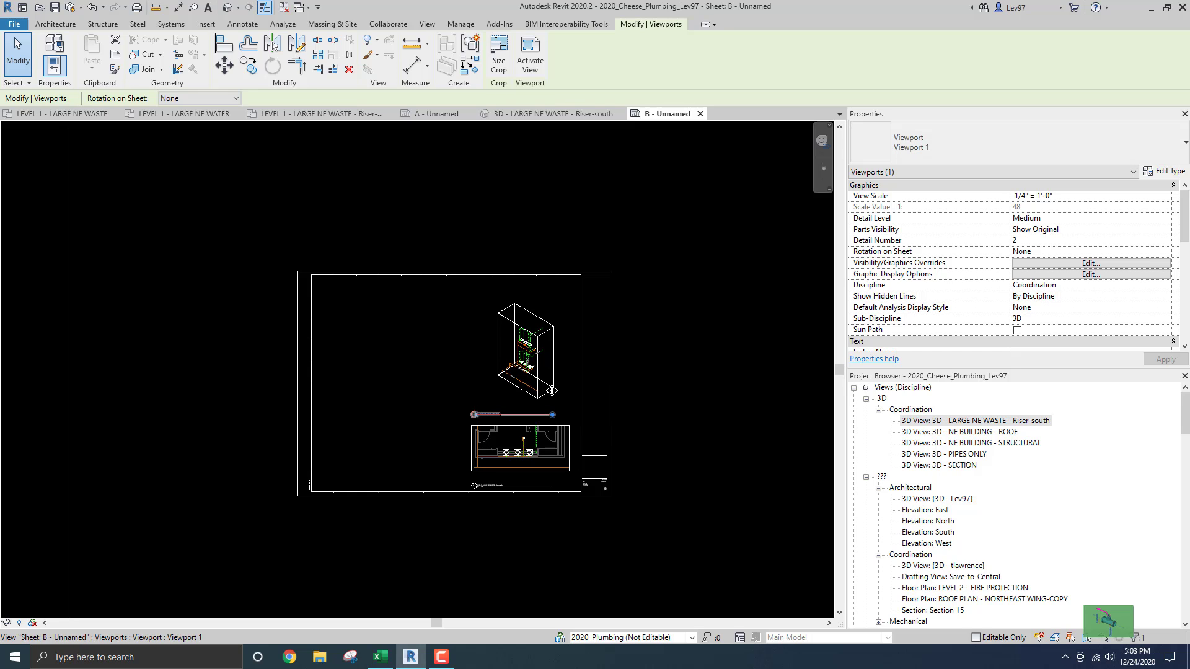
key(Escape)
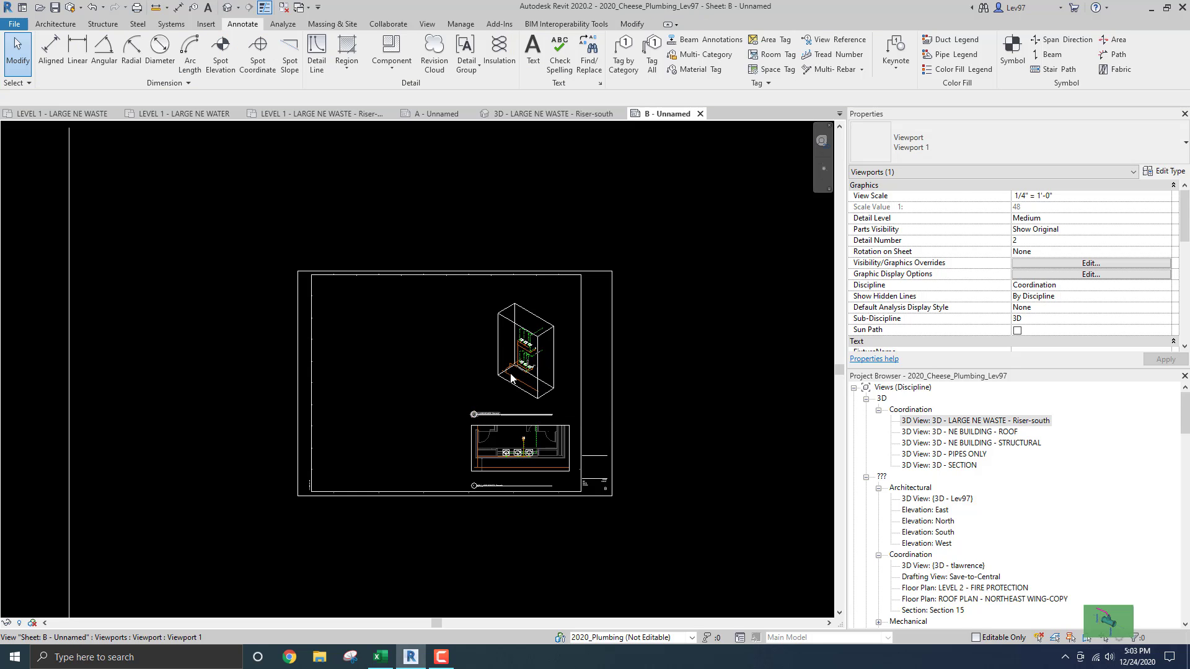
Step: Zoom in on the riser to show its FD-1, PVC Sanitary and PVC Vent tags
scroll(512, 390, up, 4)
scroll(518, 373, up, 5)
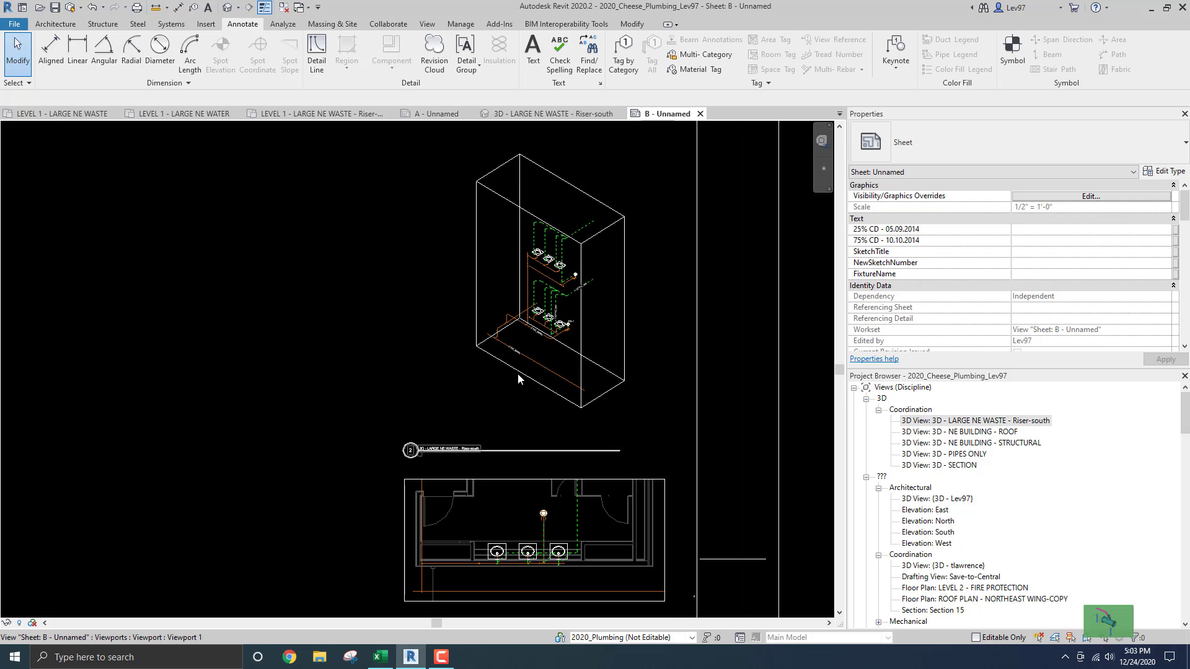
scroll(471, 470, up, 1)
middle_drag(471, 471, 415, 480)
scroll(412, 486, up, 3)
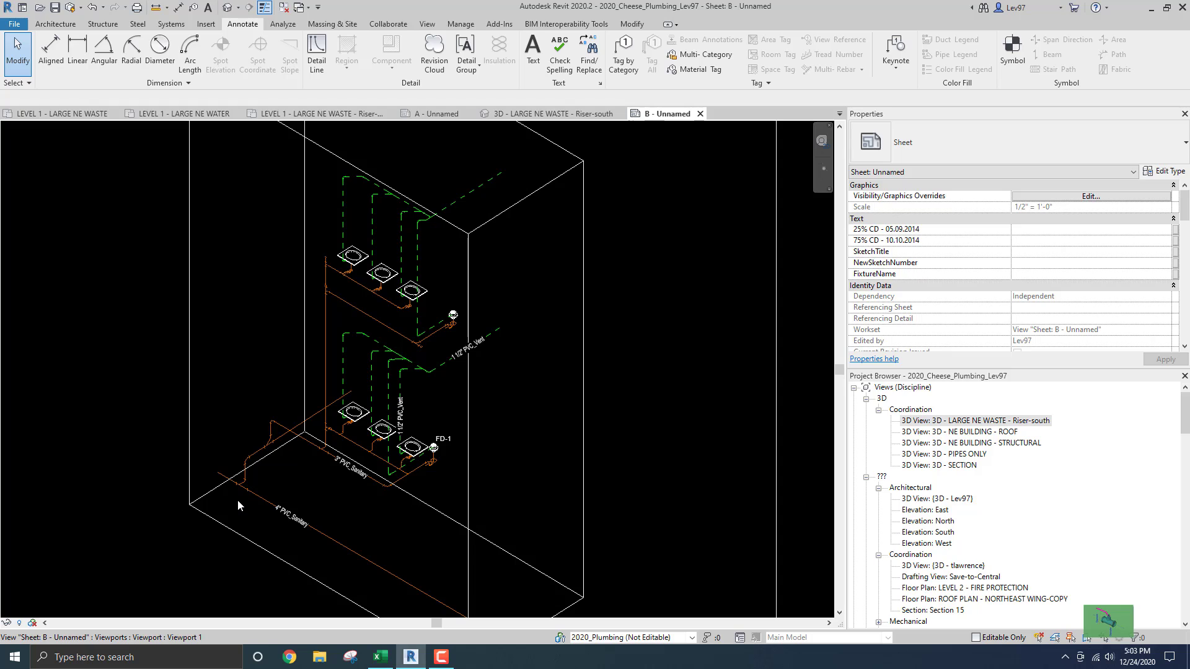
Step: Start the Print command and dismiss the print settings warning
click(15, 24)
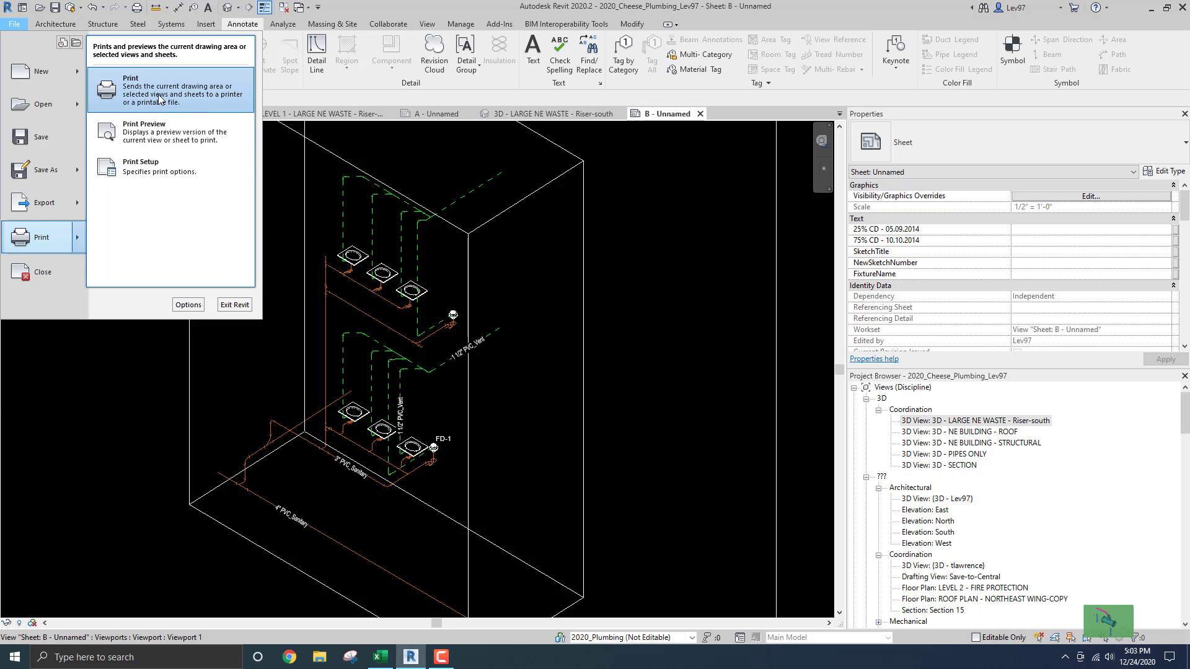
click(158, 95)
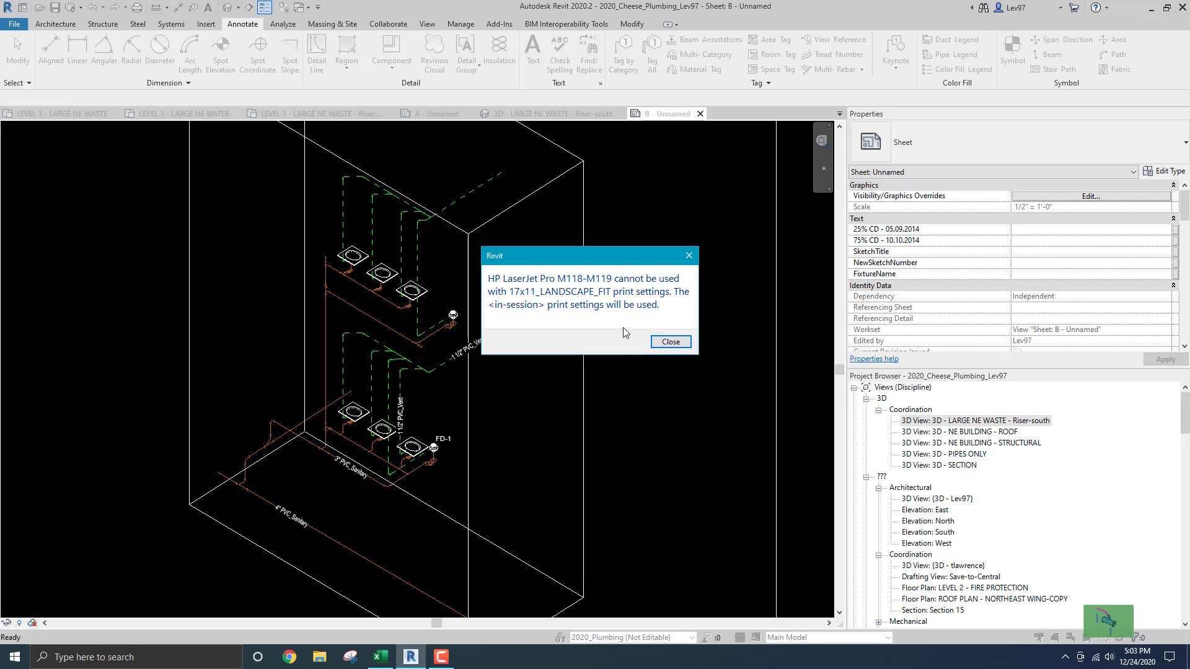
click(675, 342)
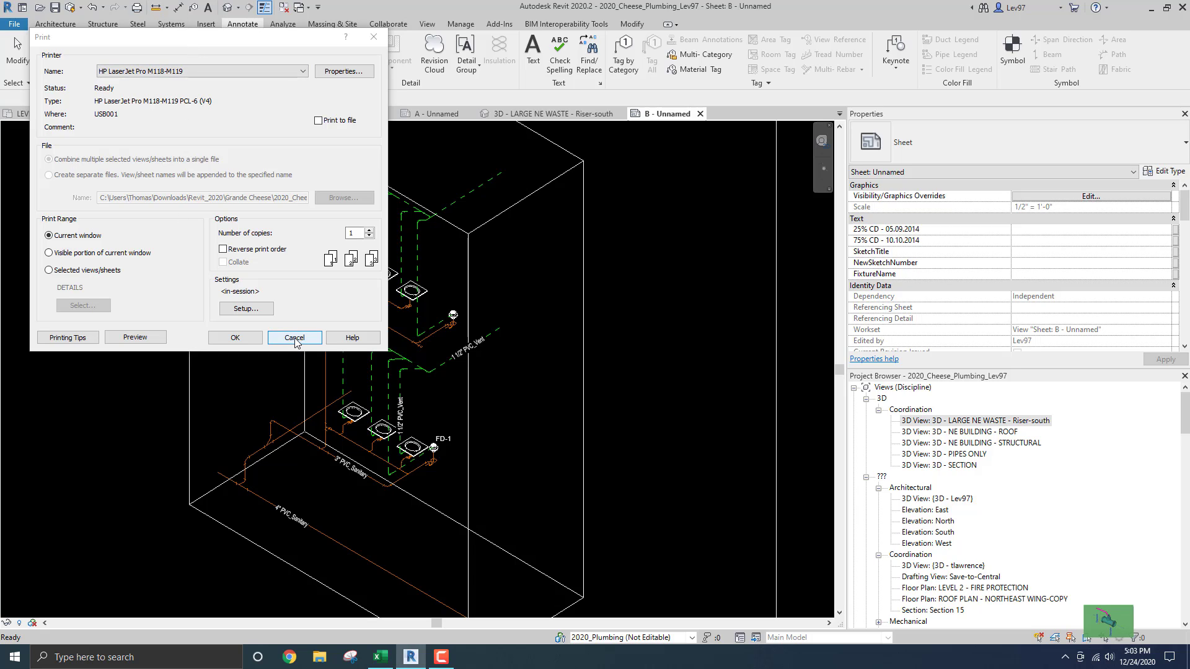
Step: Print the Visible portion of current window, confirm Setup, and review the print preview
click(49, 253)
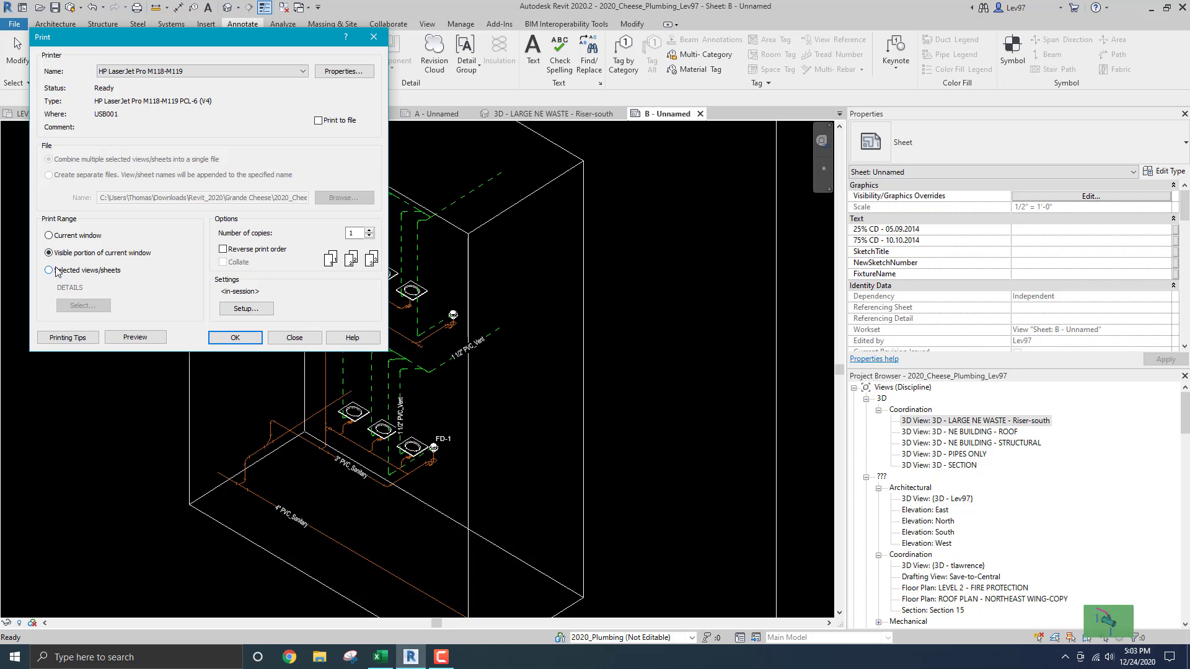
click(247, 314)
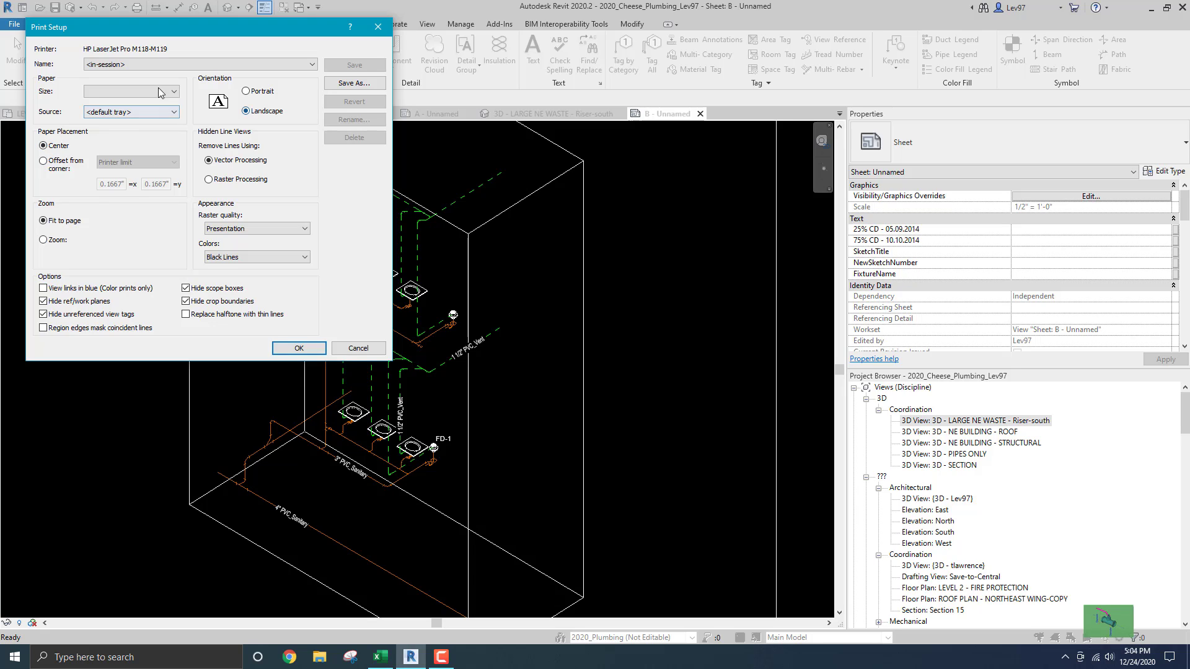
click(300, 351)
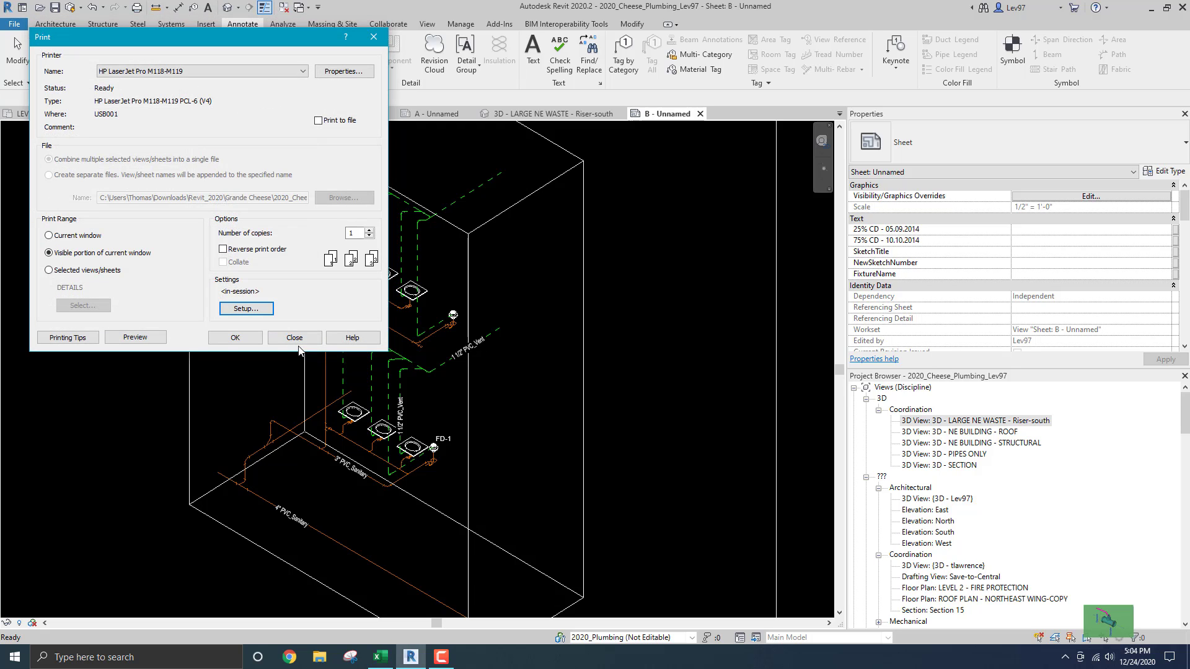
click(136, 338)
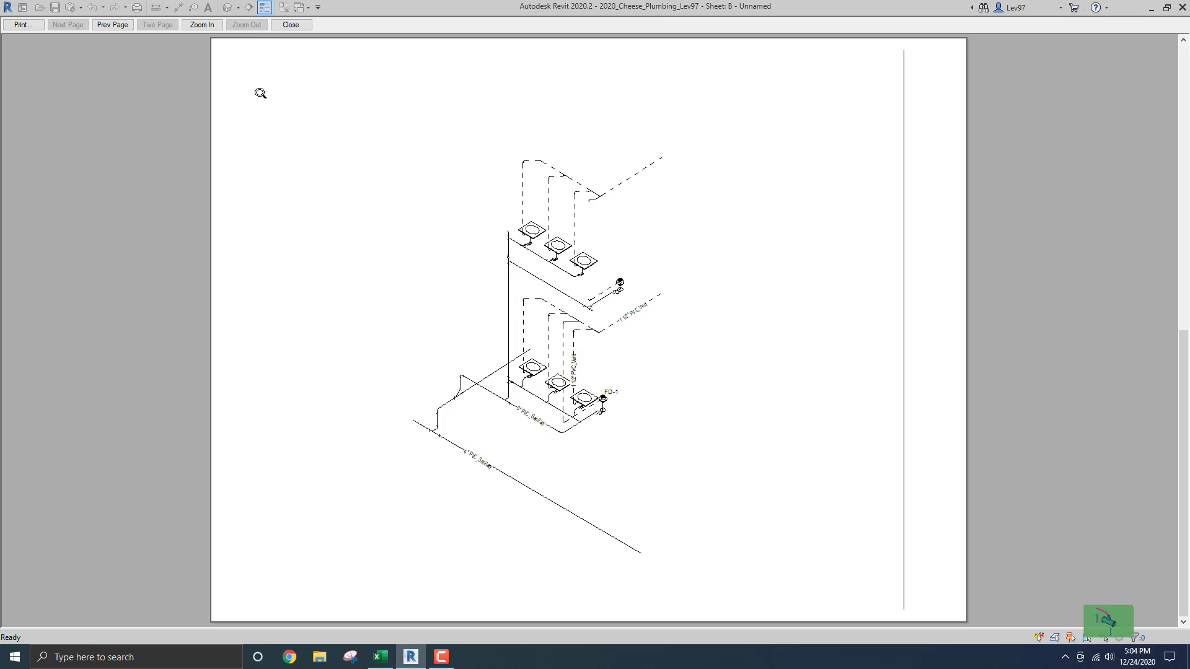
click(291, 25)
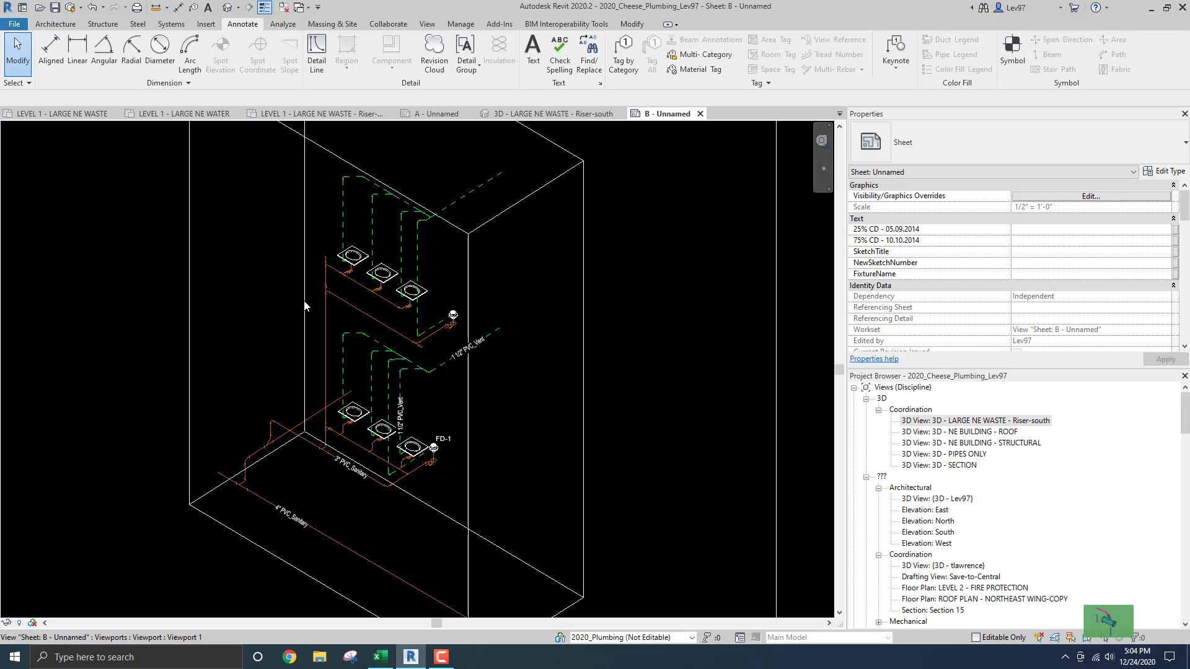
Step: Zoom in on the riser and print-preview it to check the PVC Sanitary, PVC Vent and FD-1 labels
scroll(300, 327, up, 1)
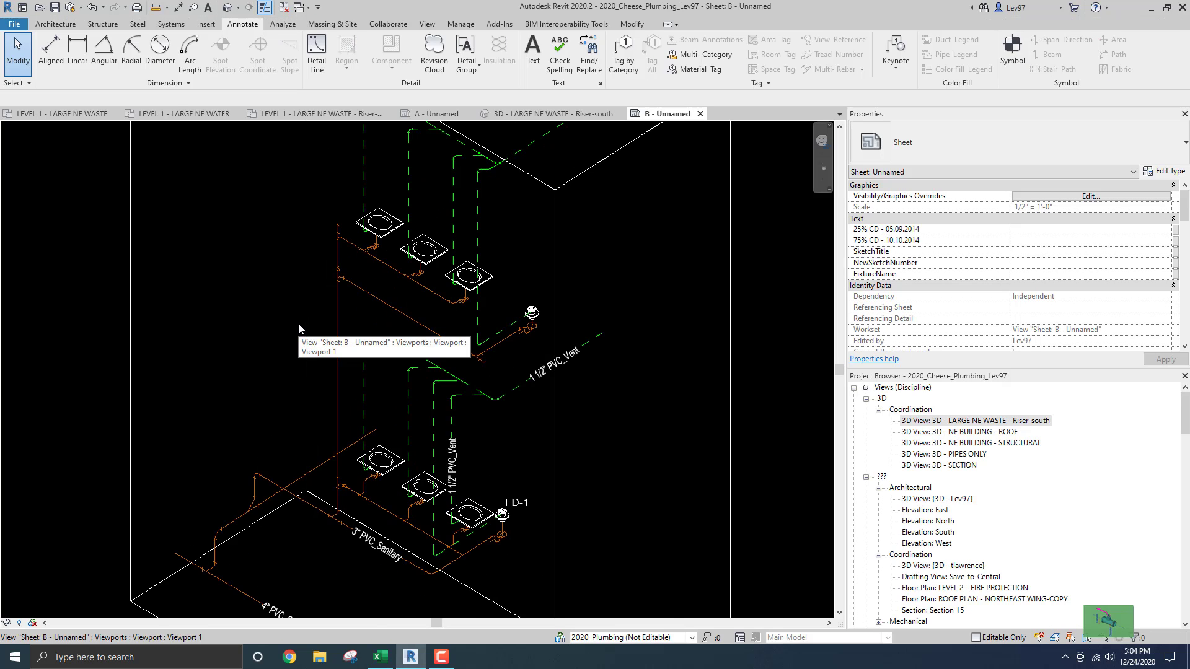
click(13, 25)
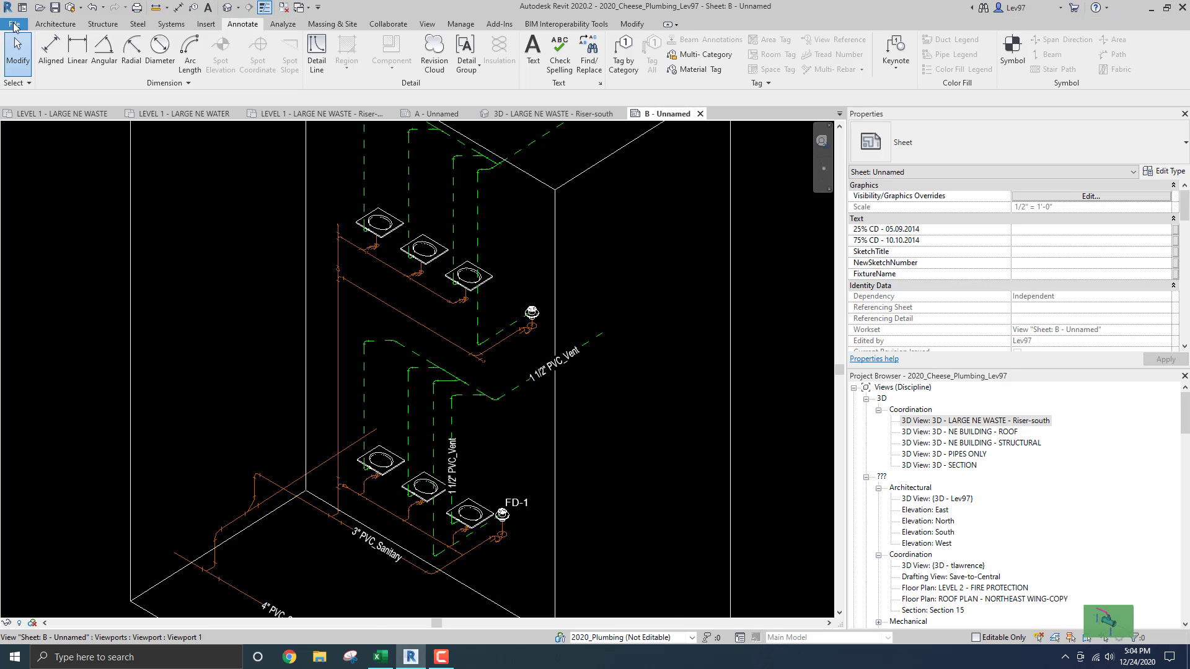
click(45, 234)
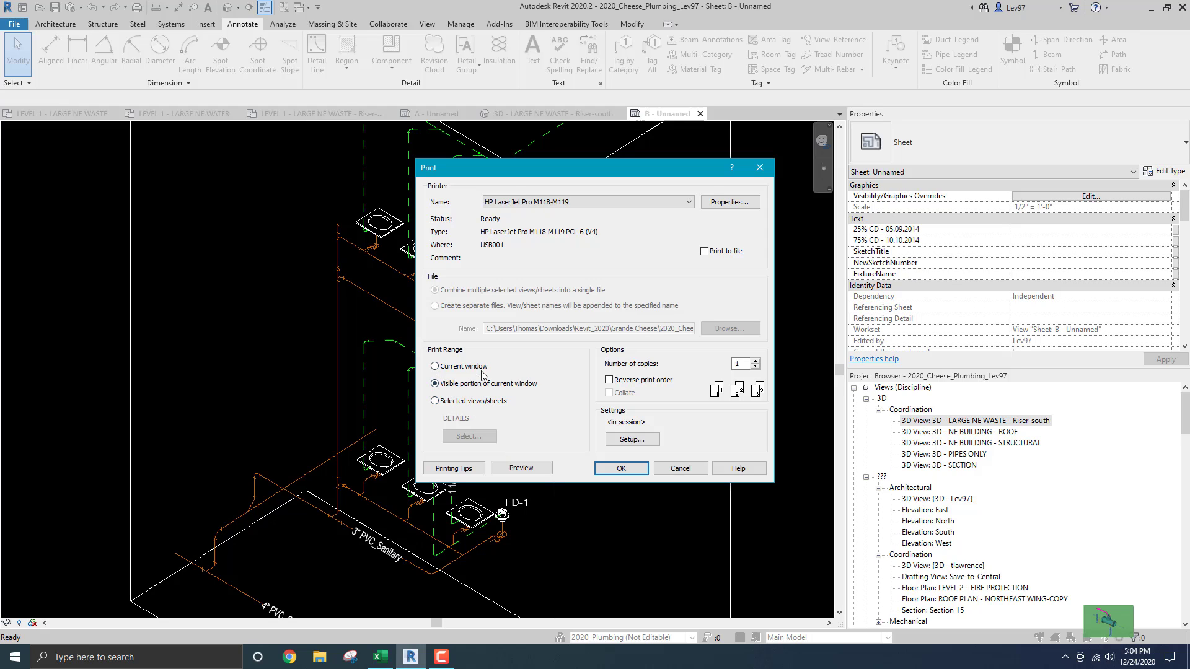
click(521, 469)
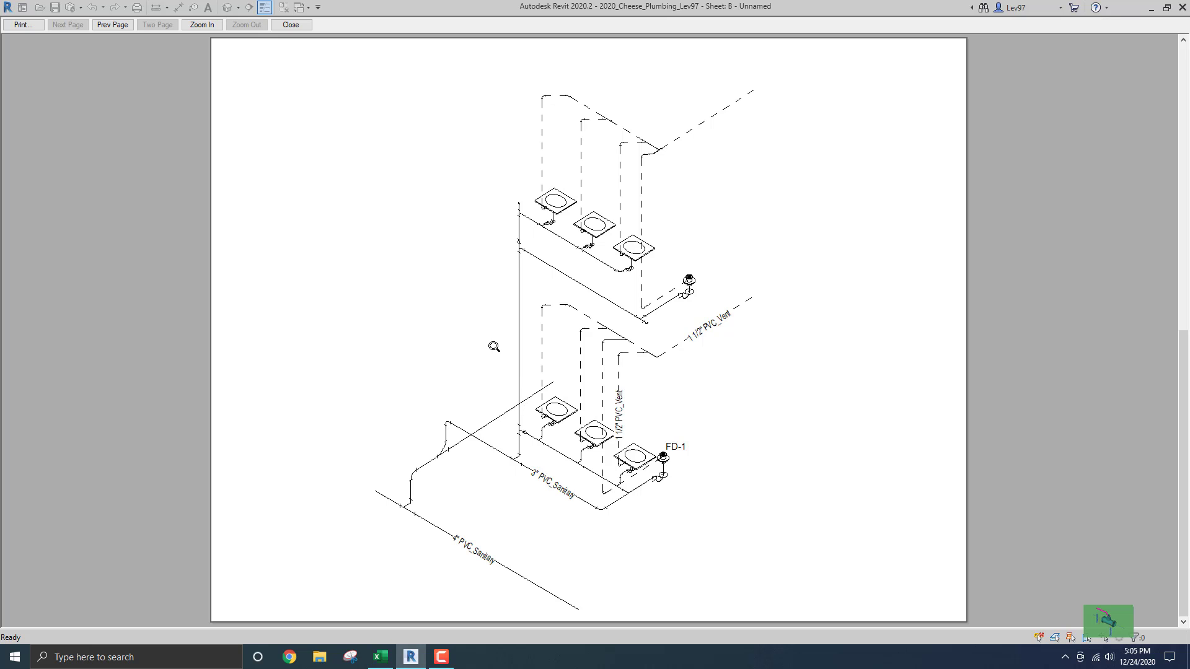
click(292, 26)
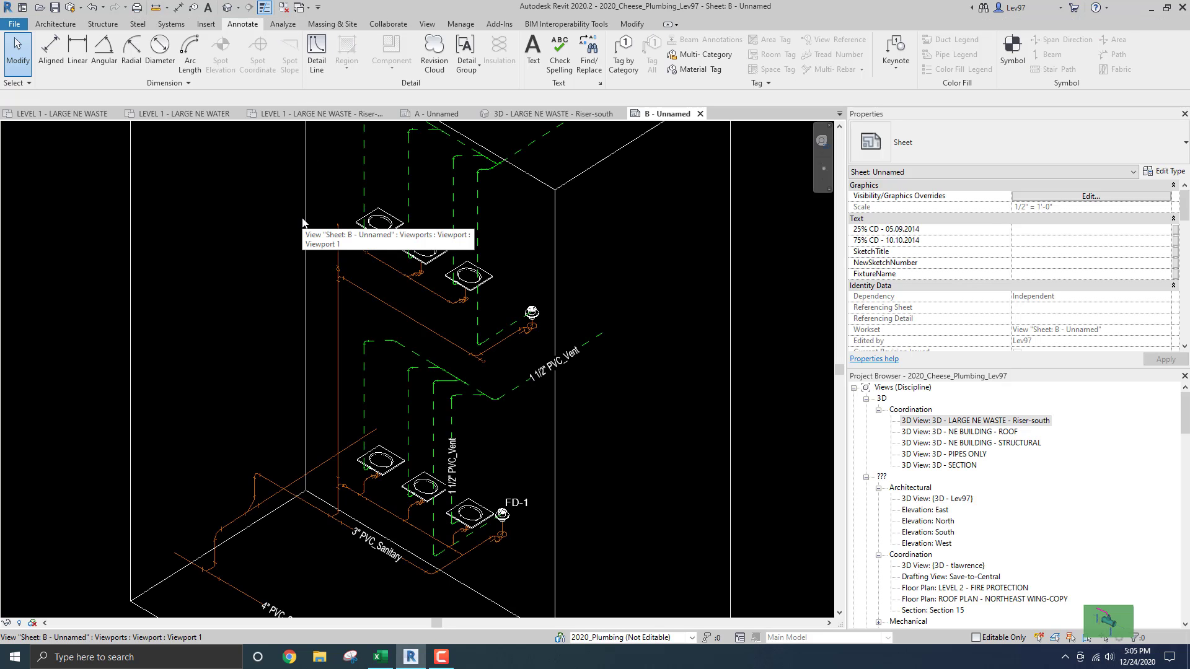
Step: Pan and zoom out to show all of sheet B, with the riser above the plan viewport
middle_drag(304, 302, 387, 329)
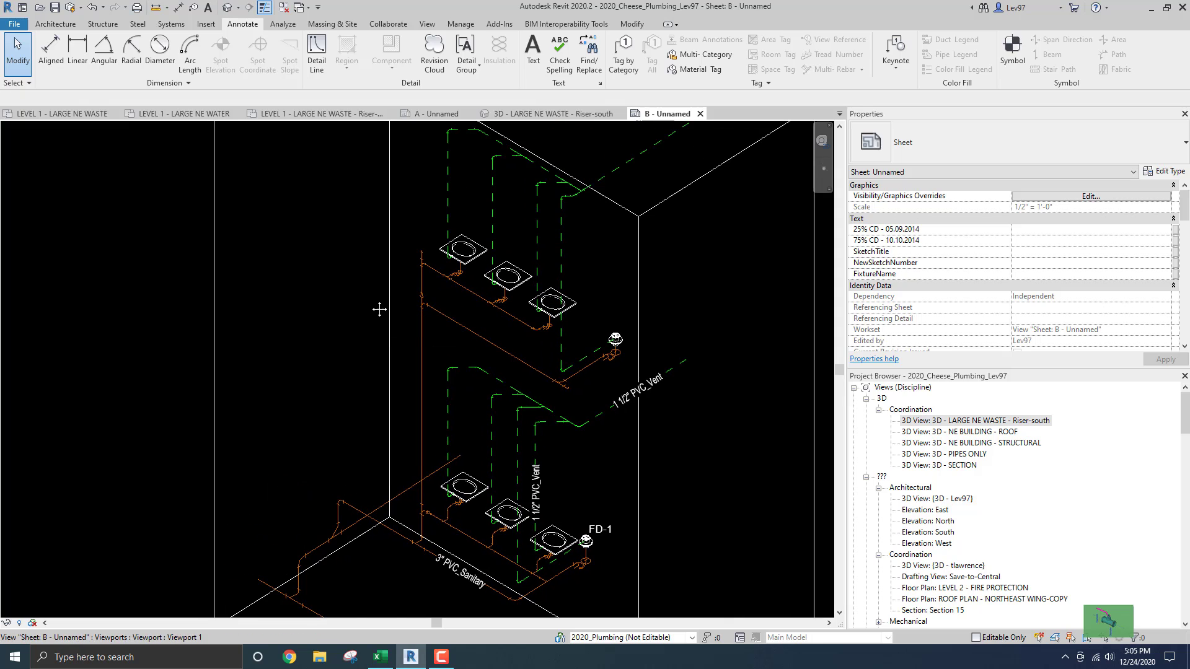
scroll(369, 310, down, 5)
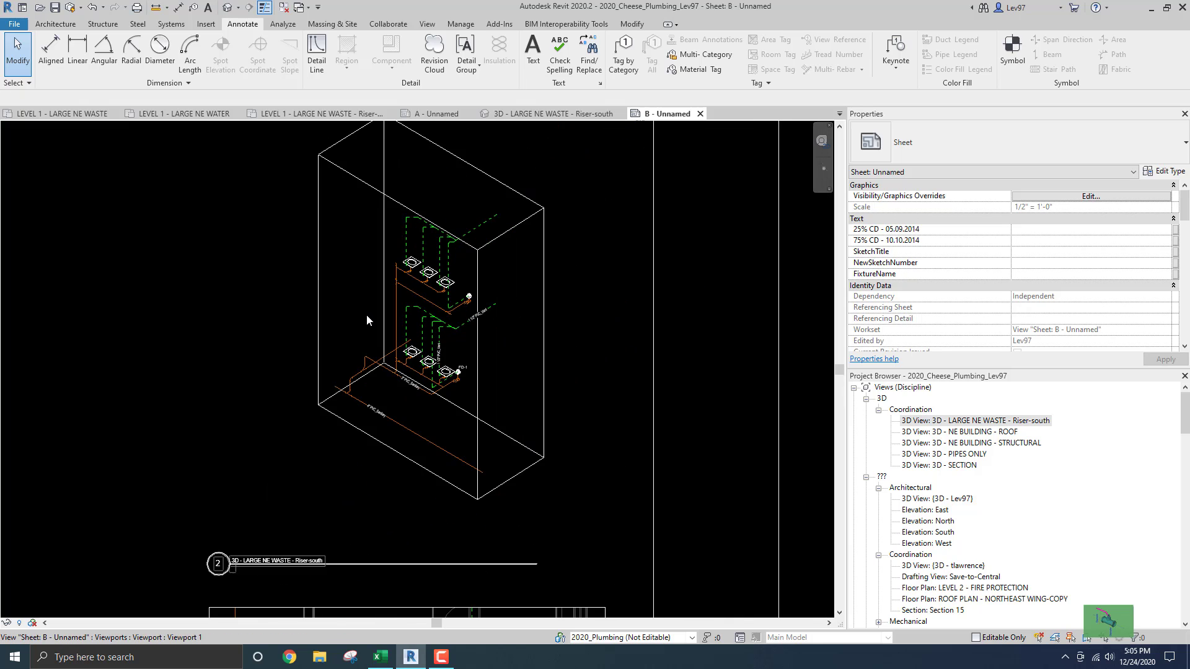
scroll(366, 314, down, 3)
middle_drag(356, 420, 400, 353)
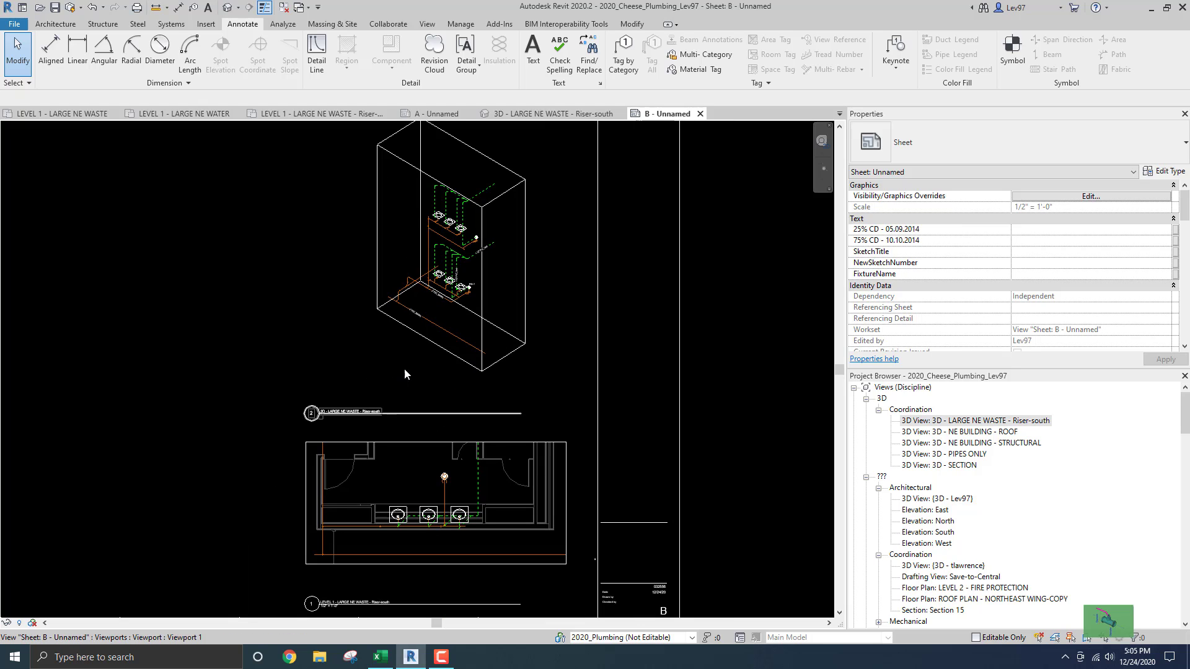
click(441, 658)
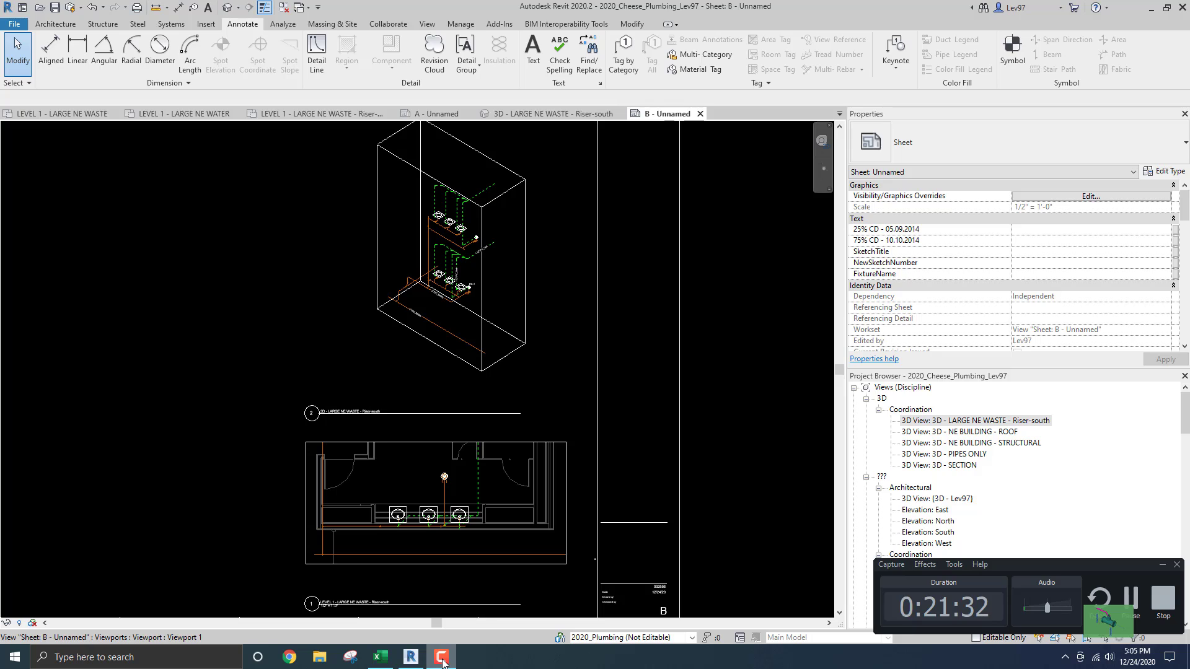